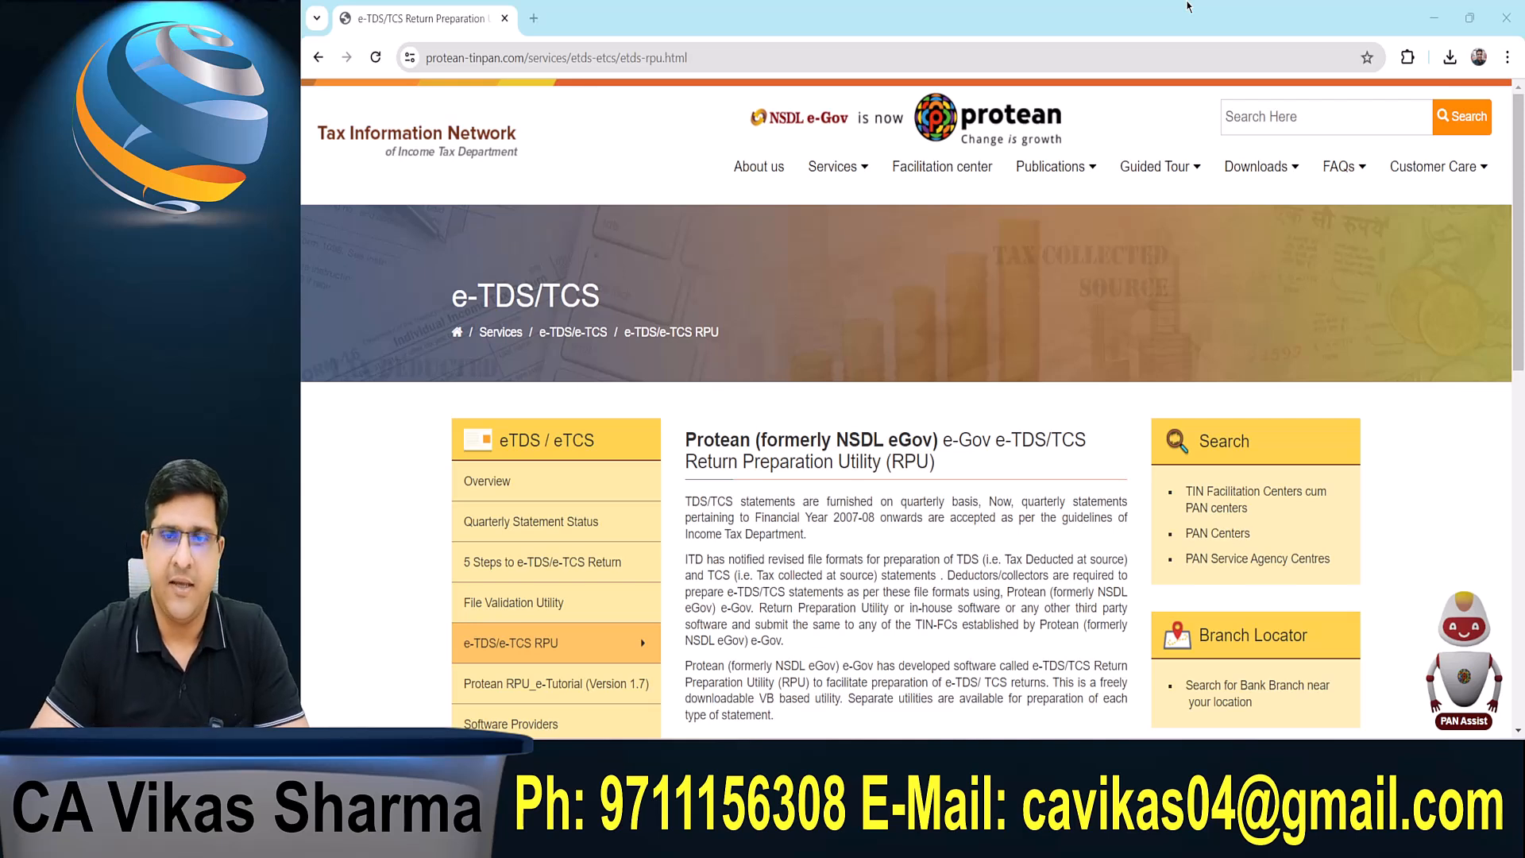
Step: Download the 37.9 MB TDS_RPU_5.1 zip and show it in the Downloads folder
{"action": "scroll", "coordinate": [723, 373], "scroll_direction": "down", "scroll_amount": 4}
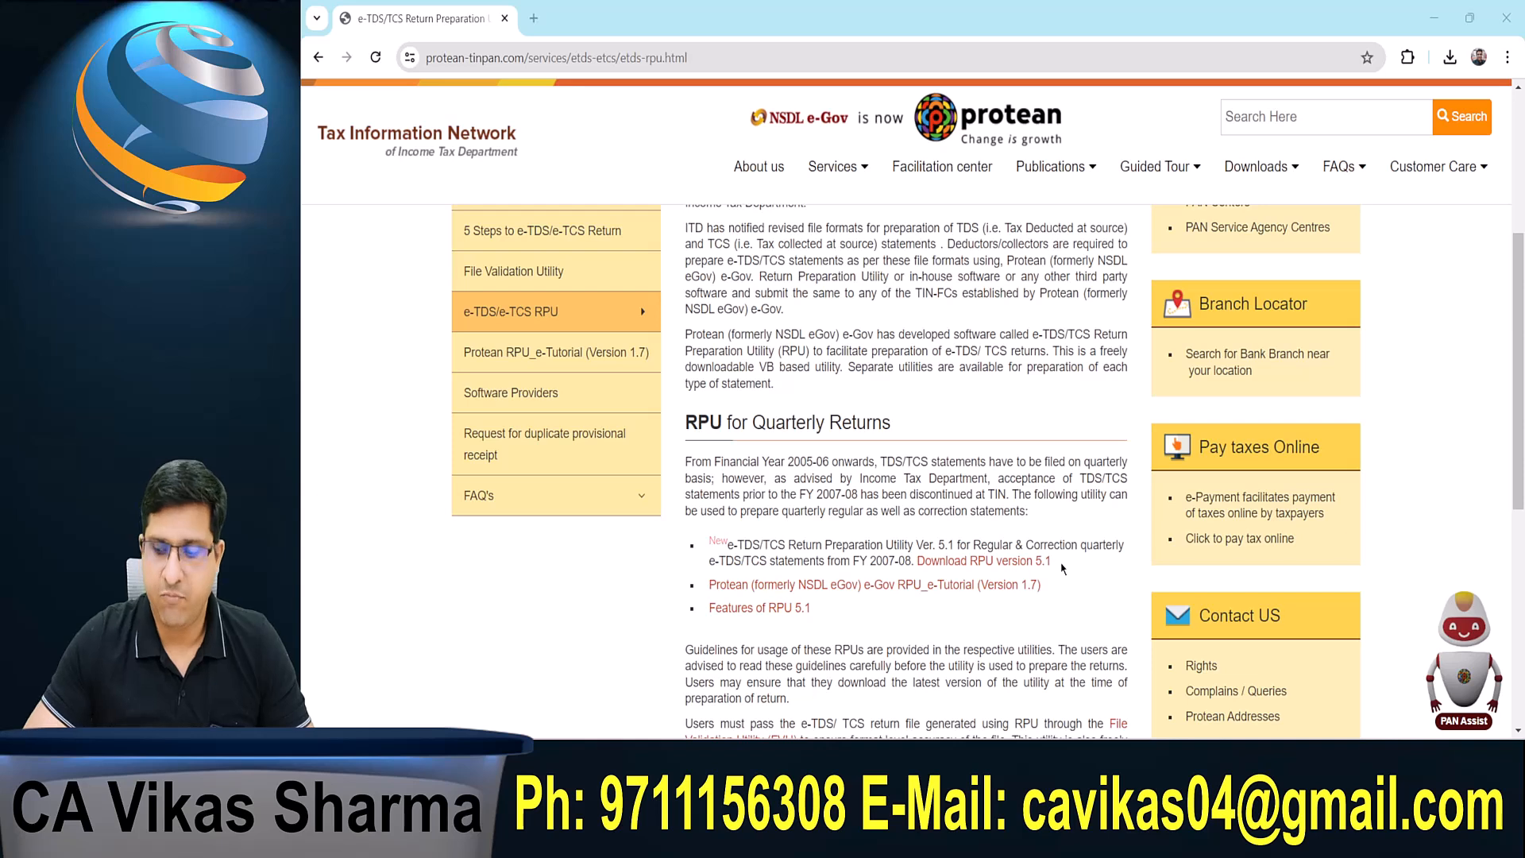
{"action": "left_click_drag", "start_coordinate": [867, 513], "coordinate": [1104, 592]}
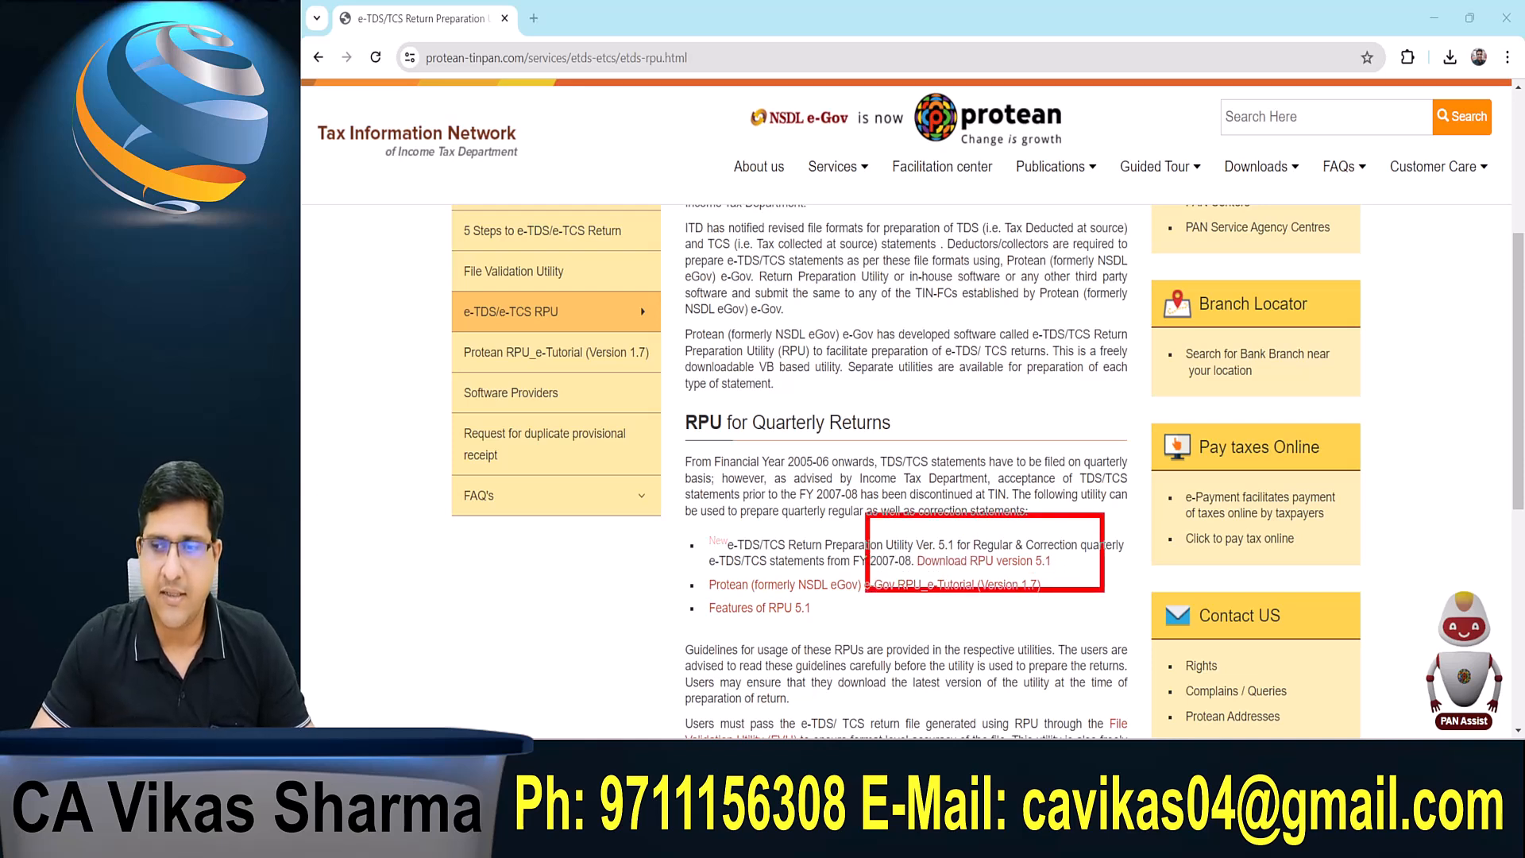
{"action": "left_click", "coordinate": [1006, 563]}
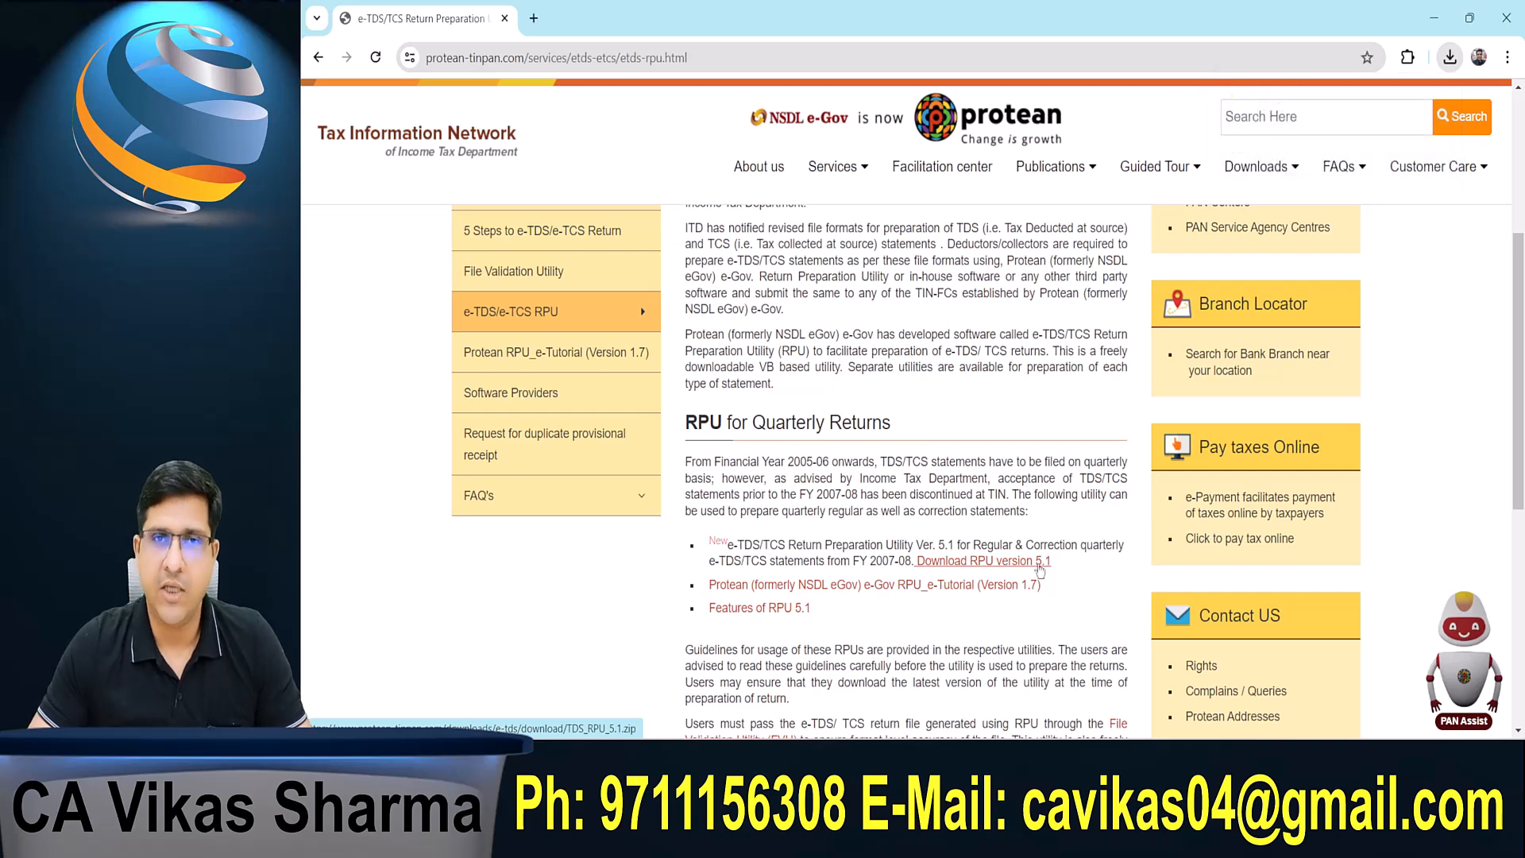
{"action": "left_click", "coordinate": [1449, 57]}
{"action": "left_click", "coordinate": [1395, 136]}
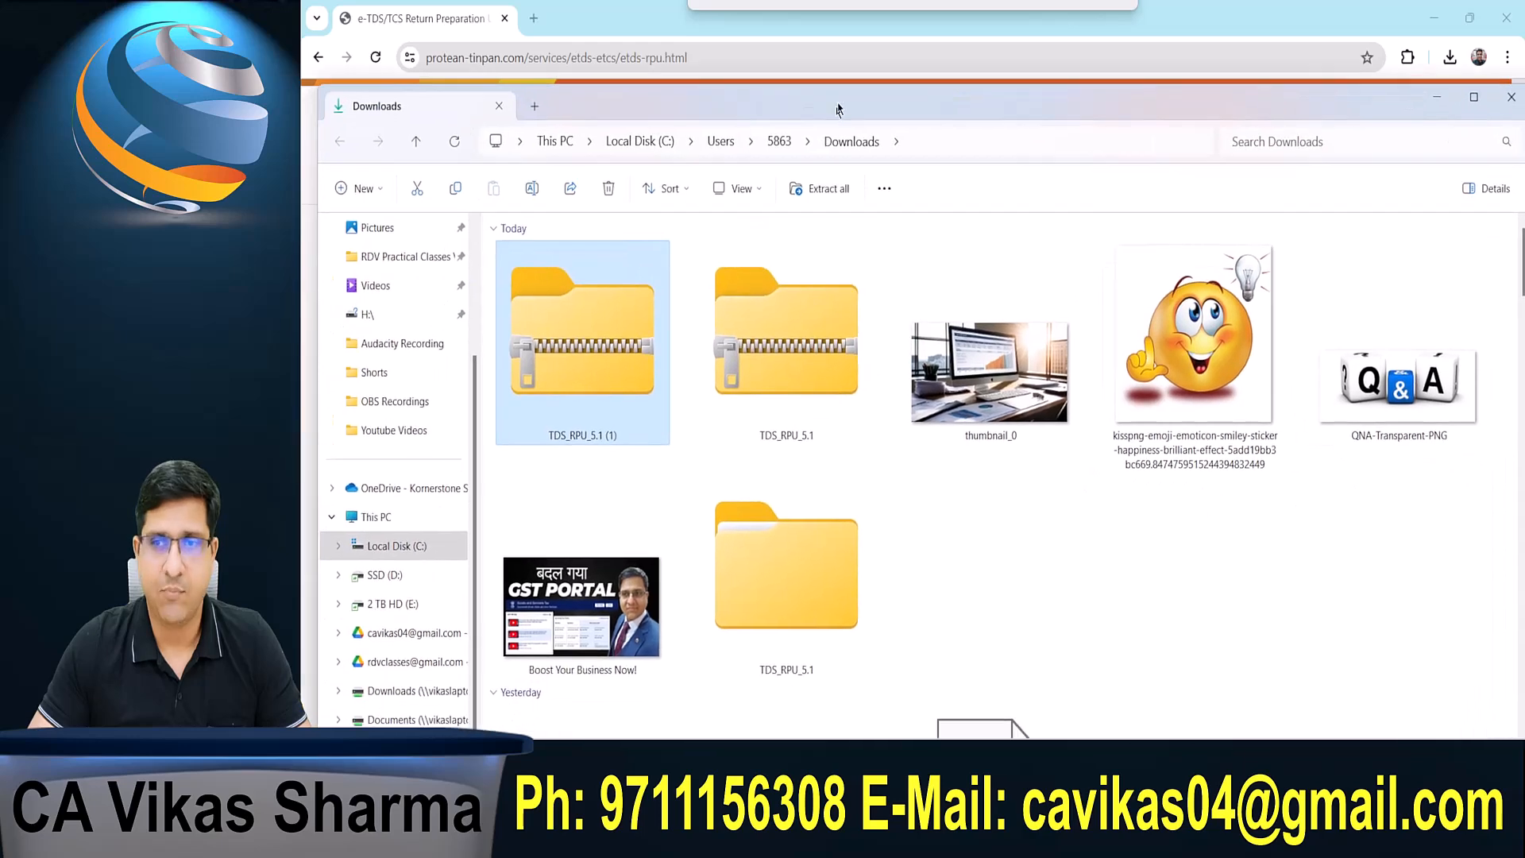
Step: Extract TDS_RPU_5.1 (1).zip and select TDS_RPU_5.1.jar in the extracted folder
{"action": "right_click", "coordinate": [639, 329]}
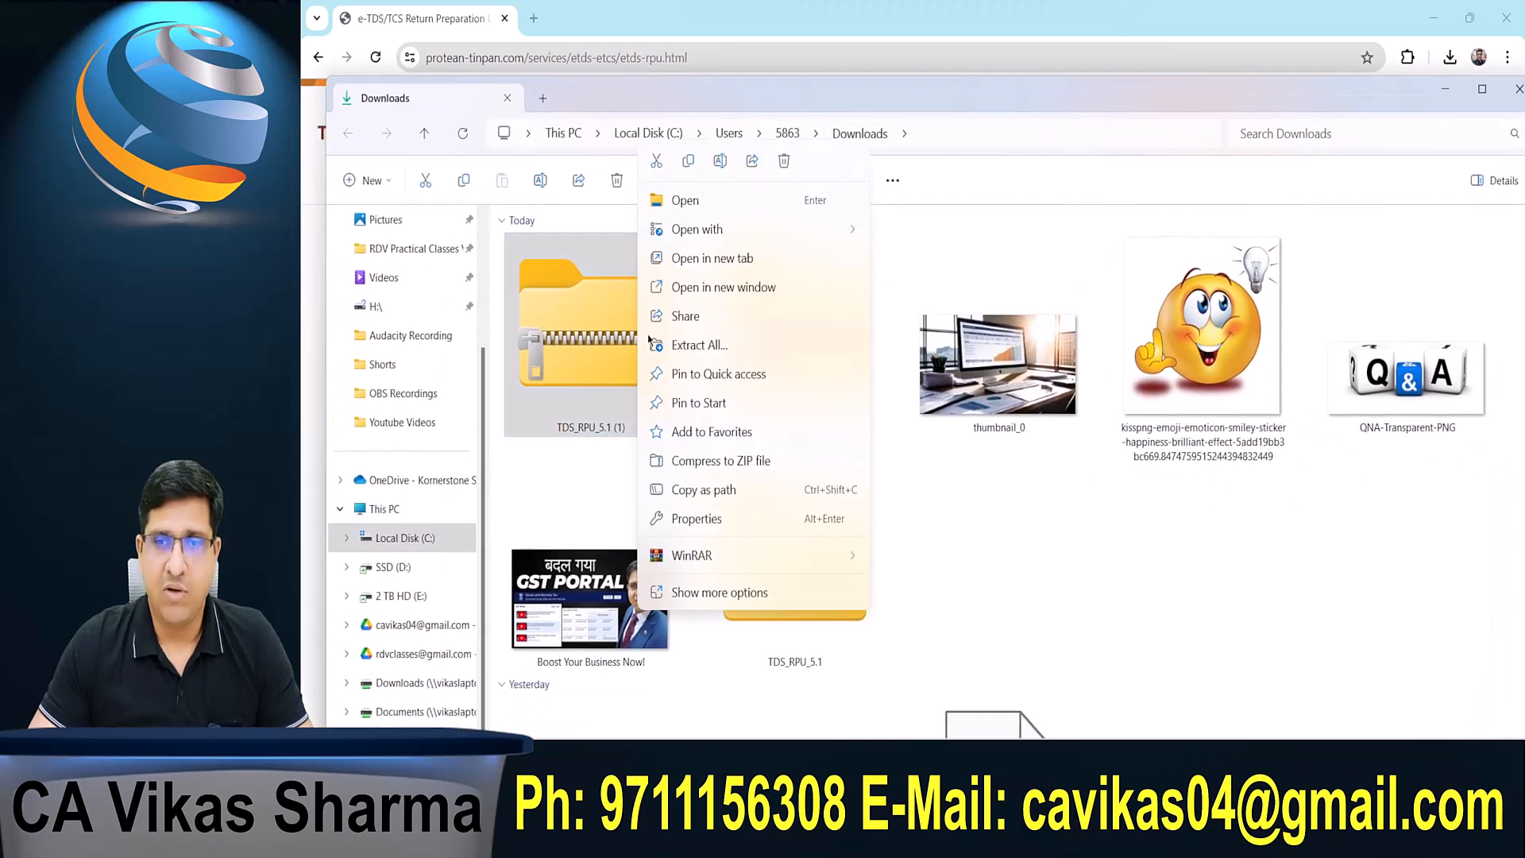
{"action": "left_click", "coordinate": [709, 346]}
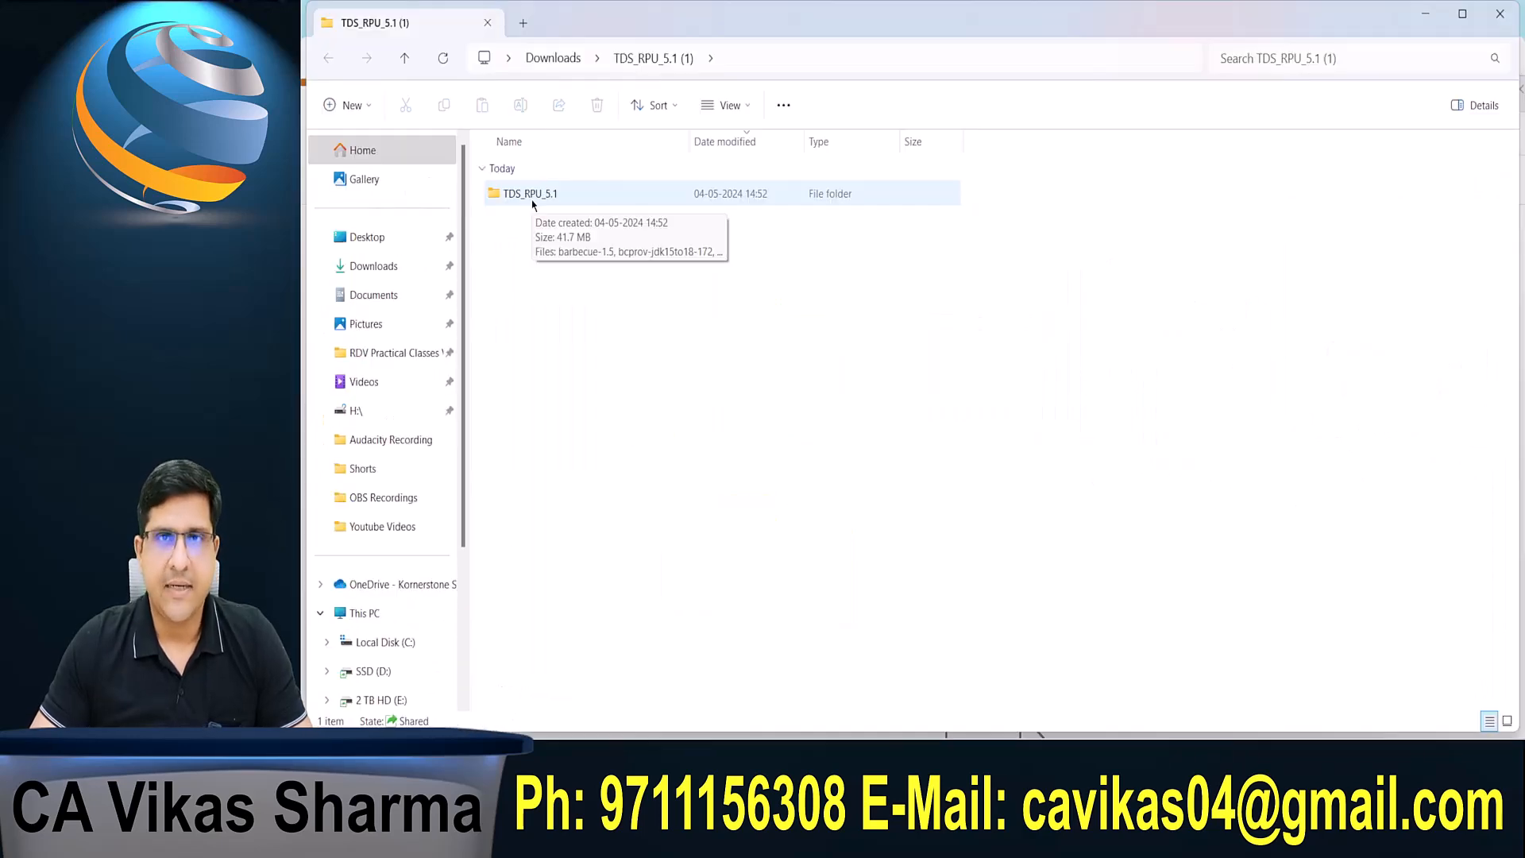
{"action": "double_click", "coordinate": [532, 198]}
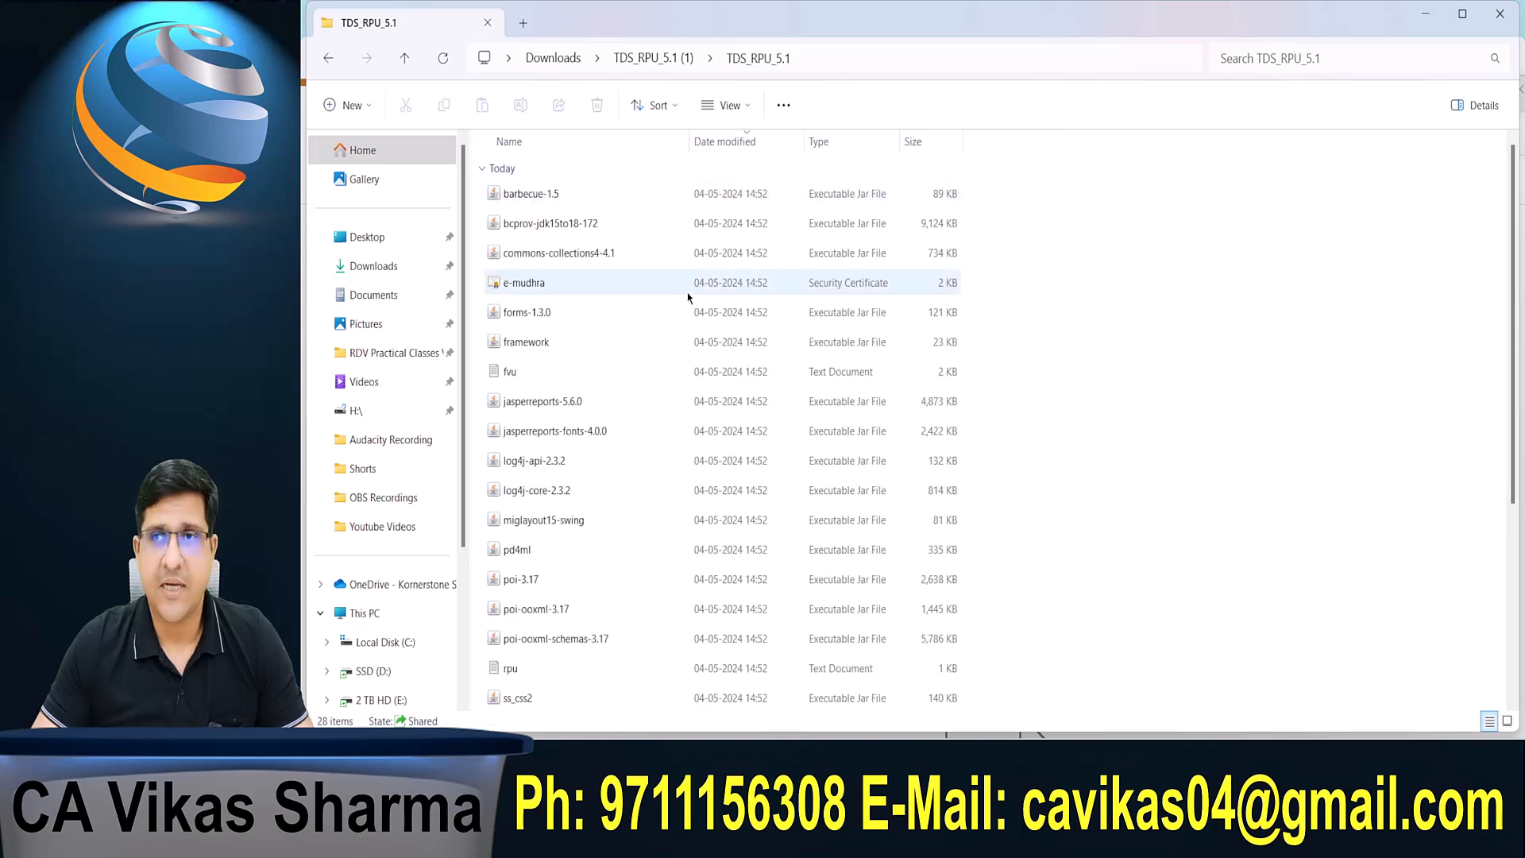
{"action": "scroll", "coordinate": [694, 373], "scroll_direction": "down", "scroll_amount": 5}
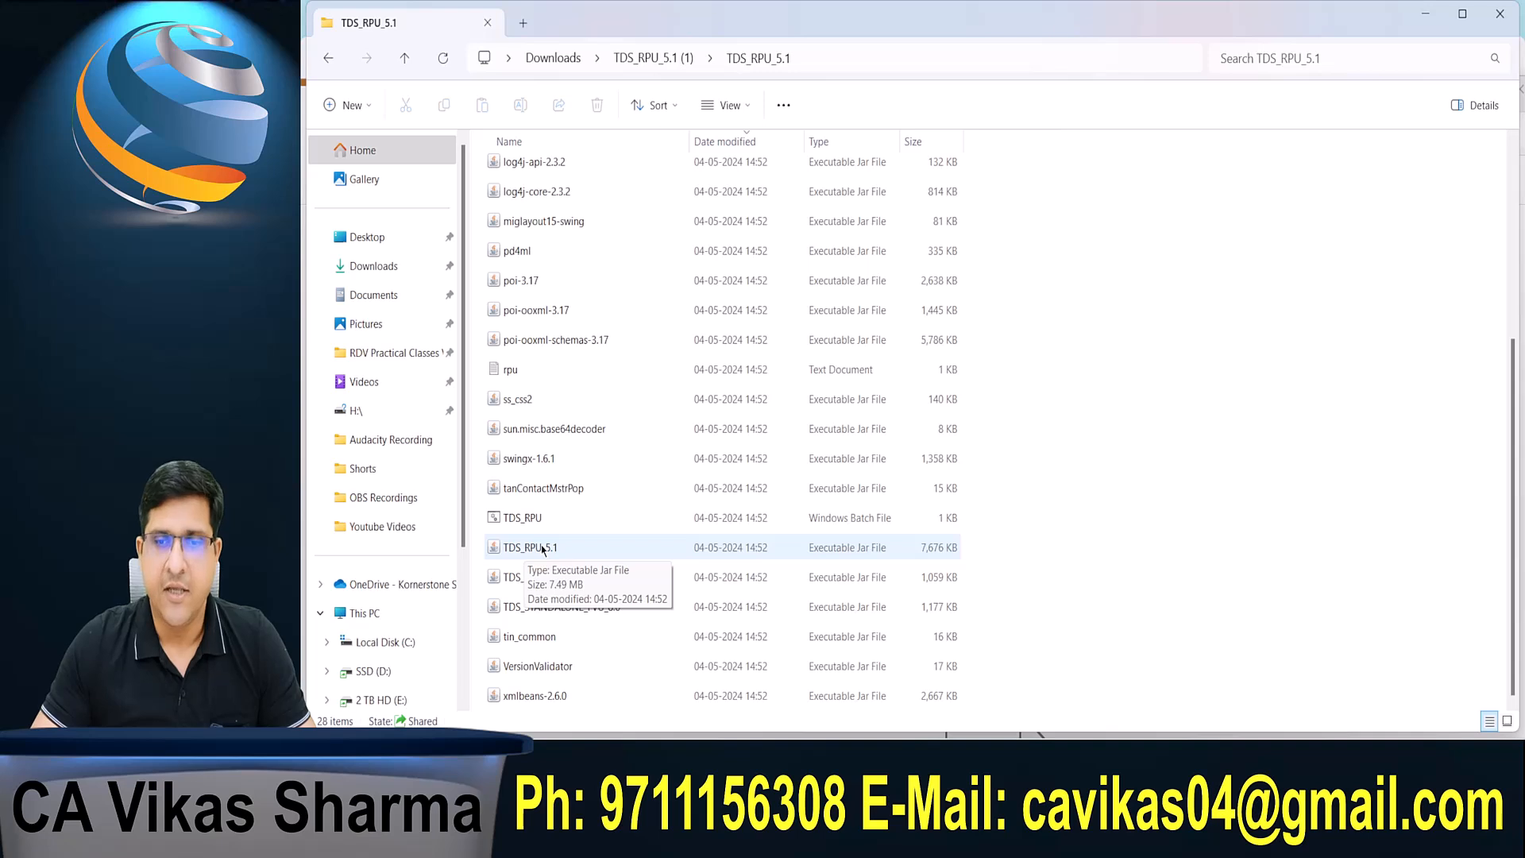
{"action": "left_click", "coordinate": [542, 549]}
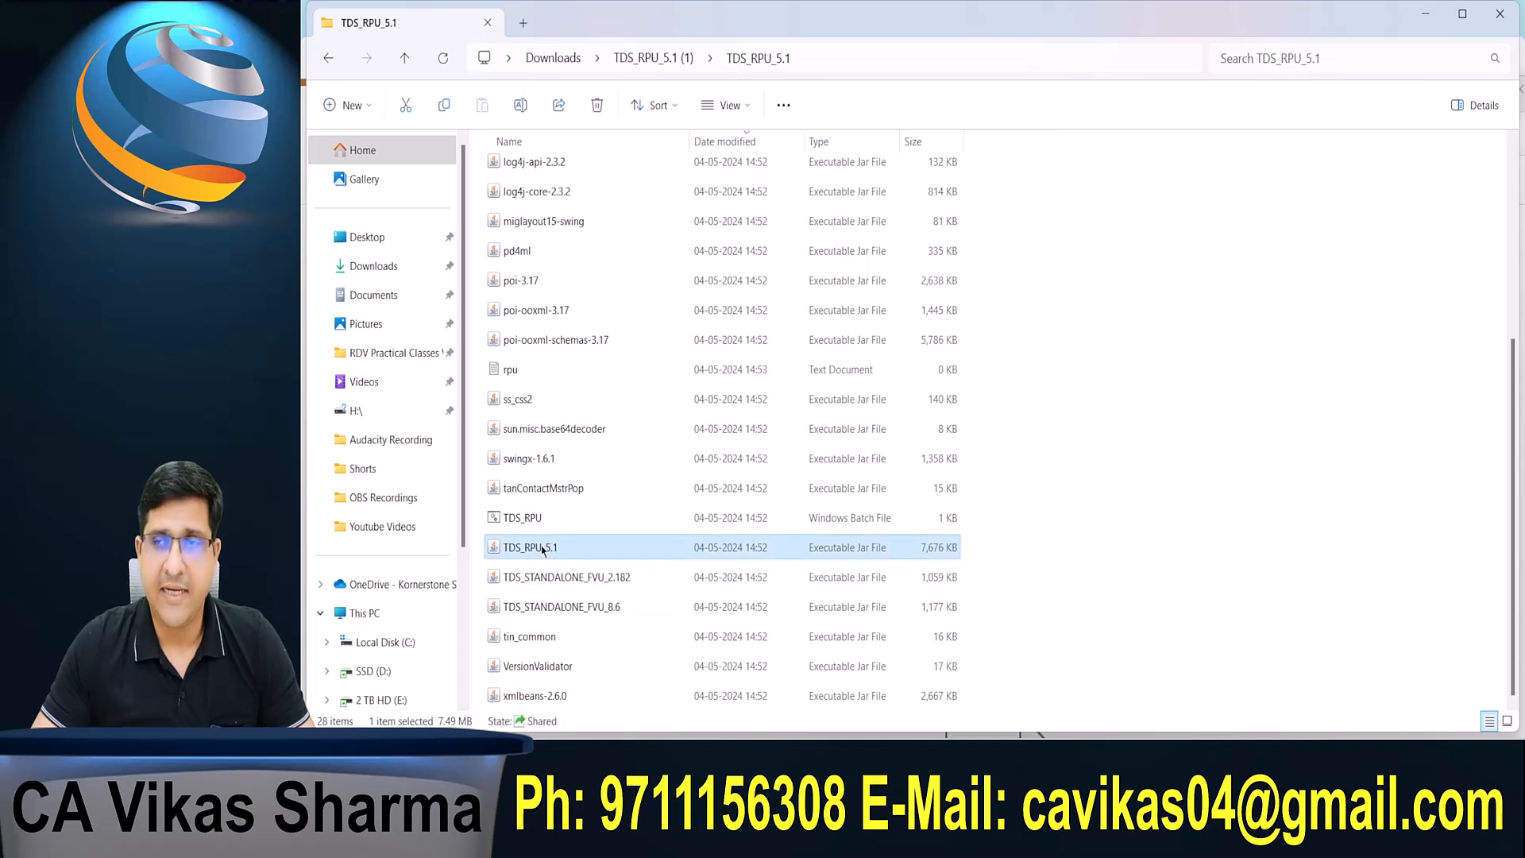
Step: Launch TDS_RPU_5.1.jar and acknowledge the prerequisites message
{"action": "double_click", "coordinate": [542, 549]}
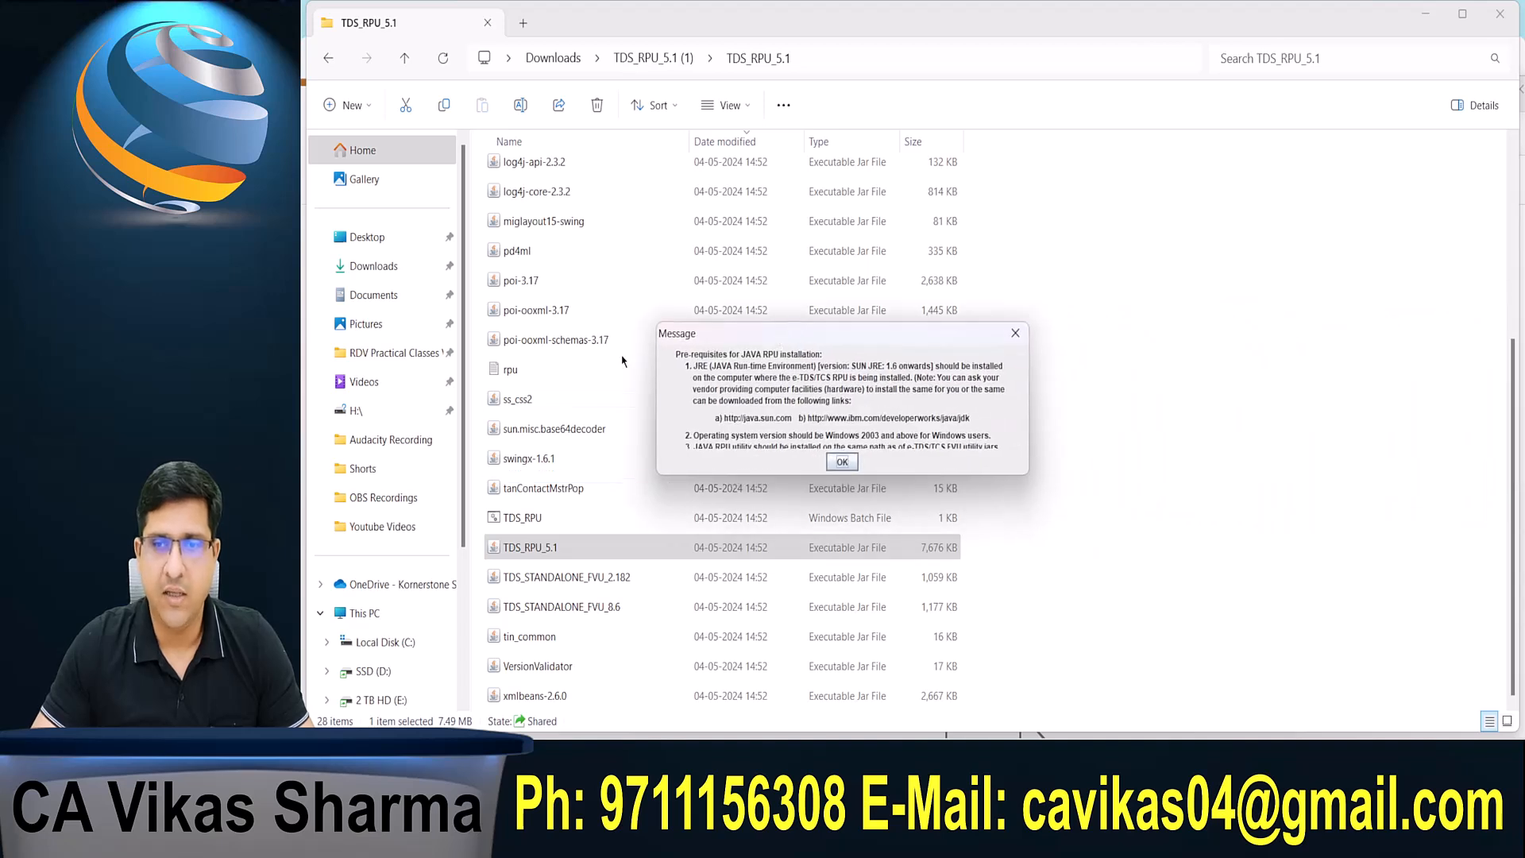
{"action": "left_click", "coordinate": [842, 462]}
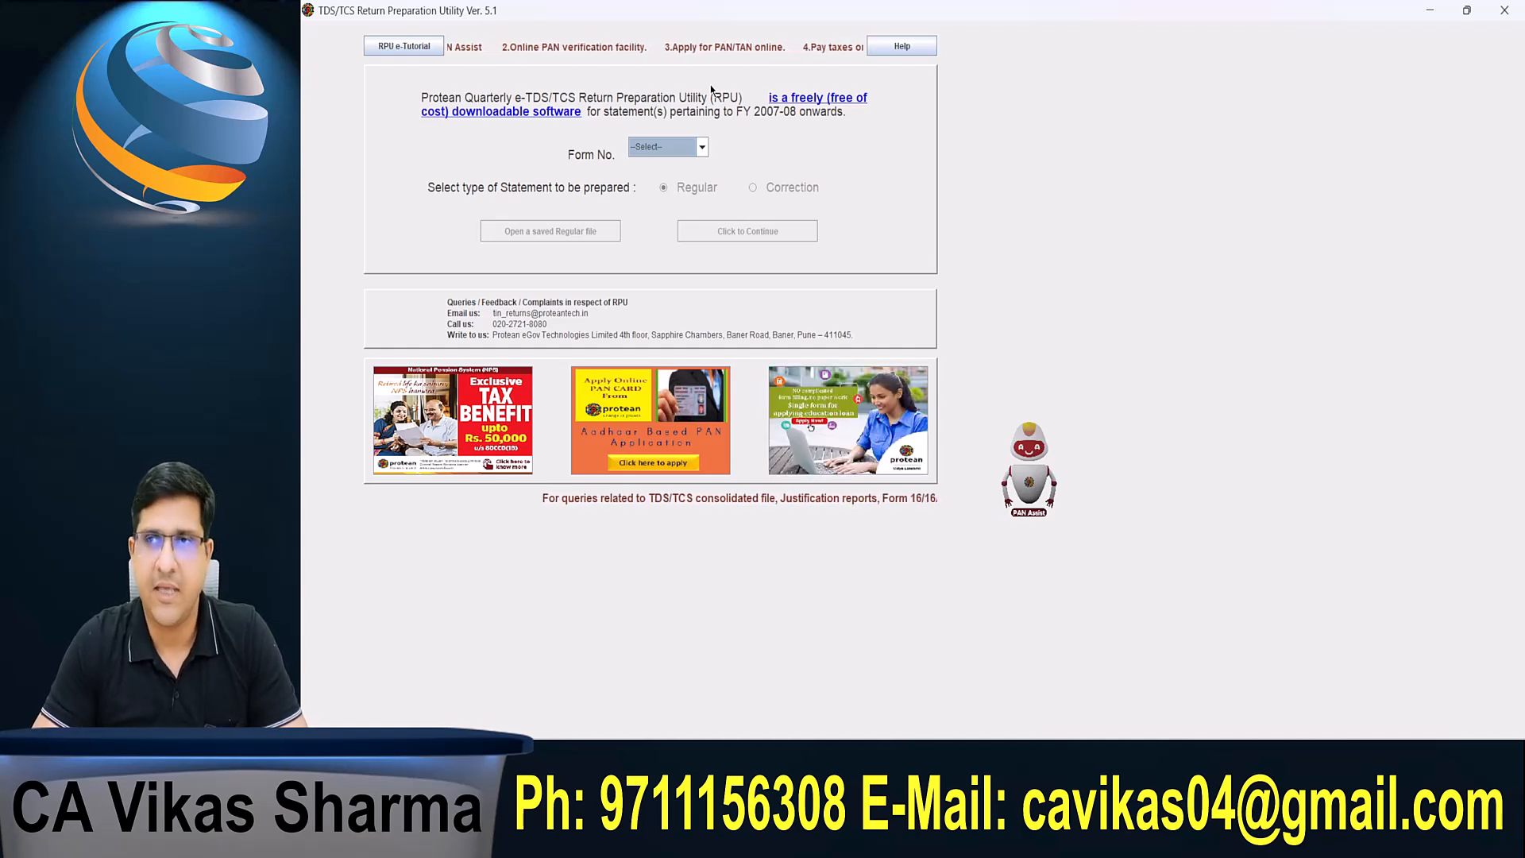
Step: Choose Form 26Q as a Regular statement and continue to its entry screen
{"action": "left_click", "coordinate": [642, 145]}
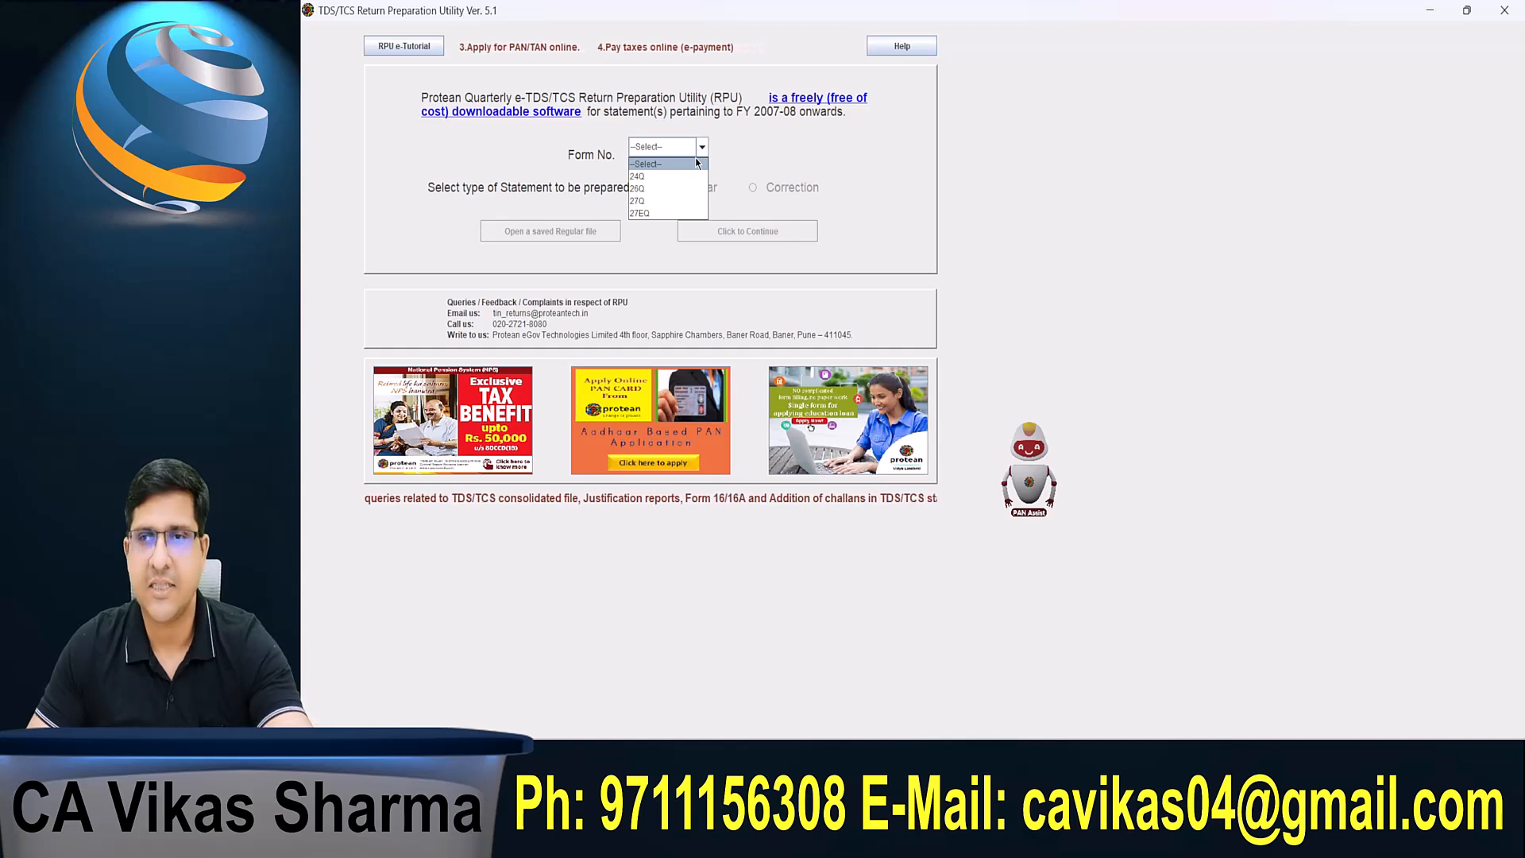
{"action": "left_click", "coordinate": [669, 189]}
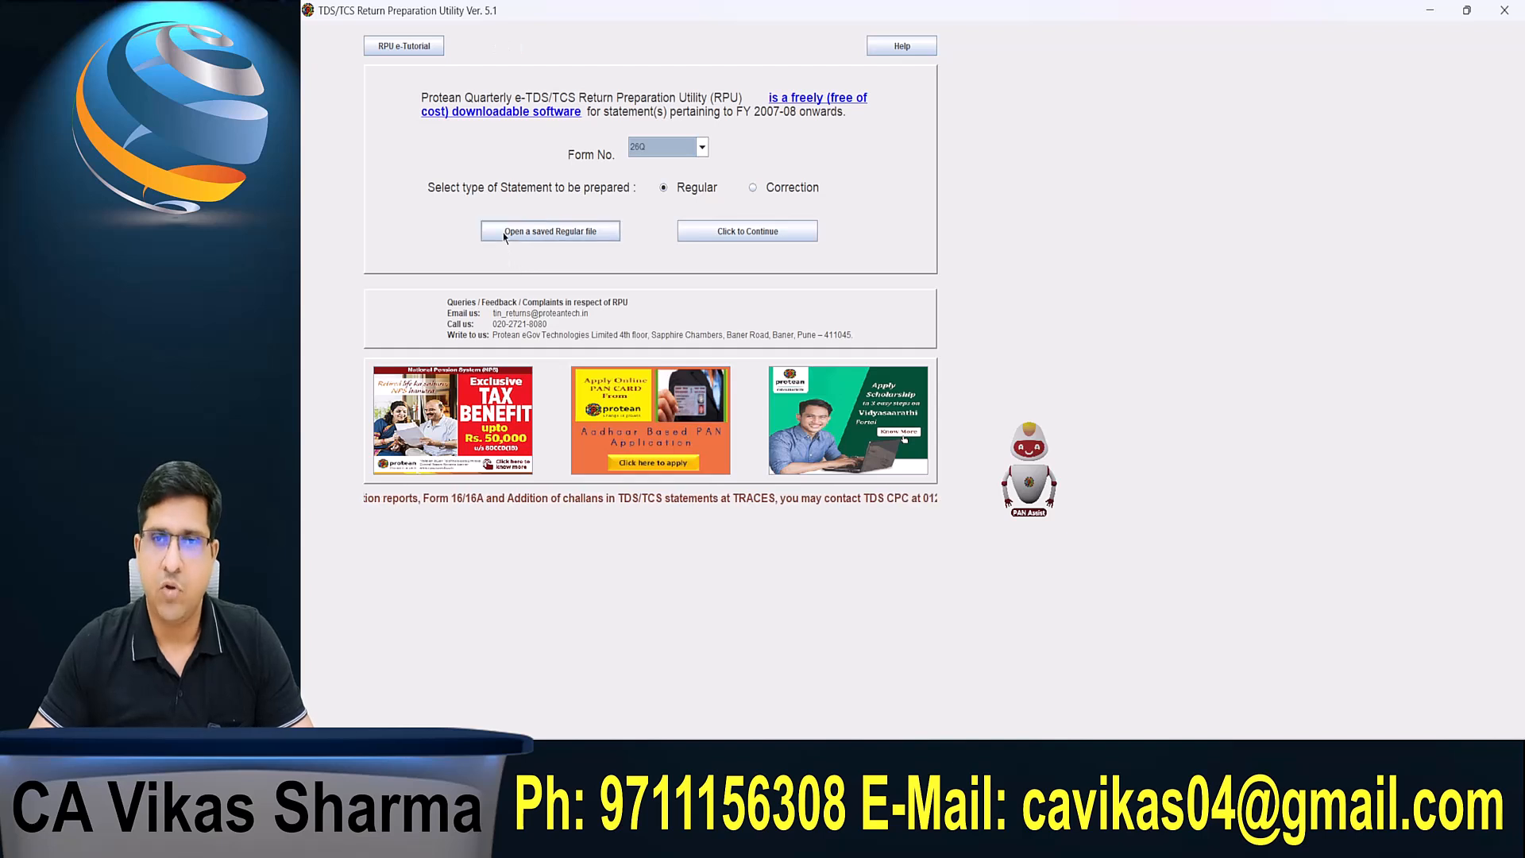
{"action": "left_click", "coordinate": [755, 231]}
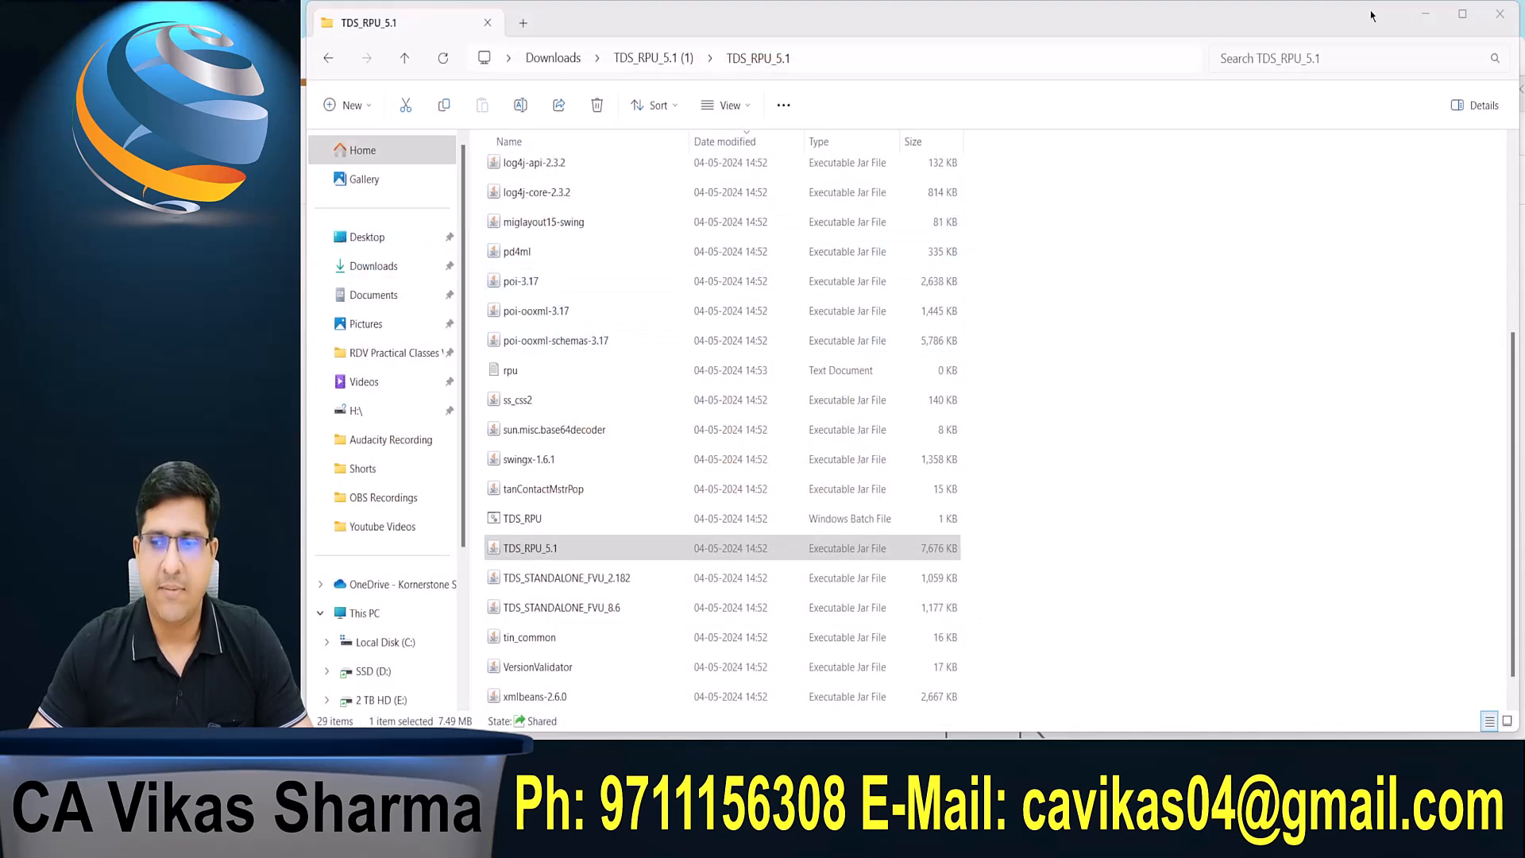
{"action": "left_click_drag", "start_coordinate": [1520, 88], "coordinate": [799, 105]}
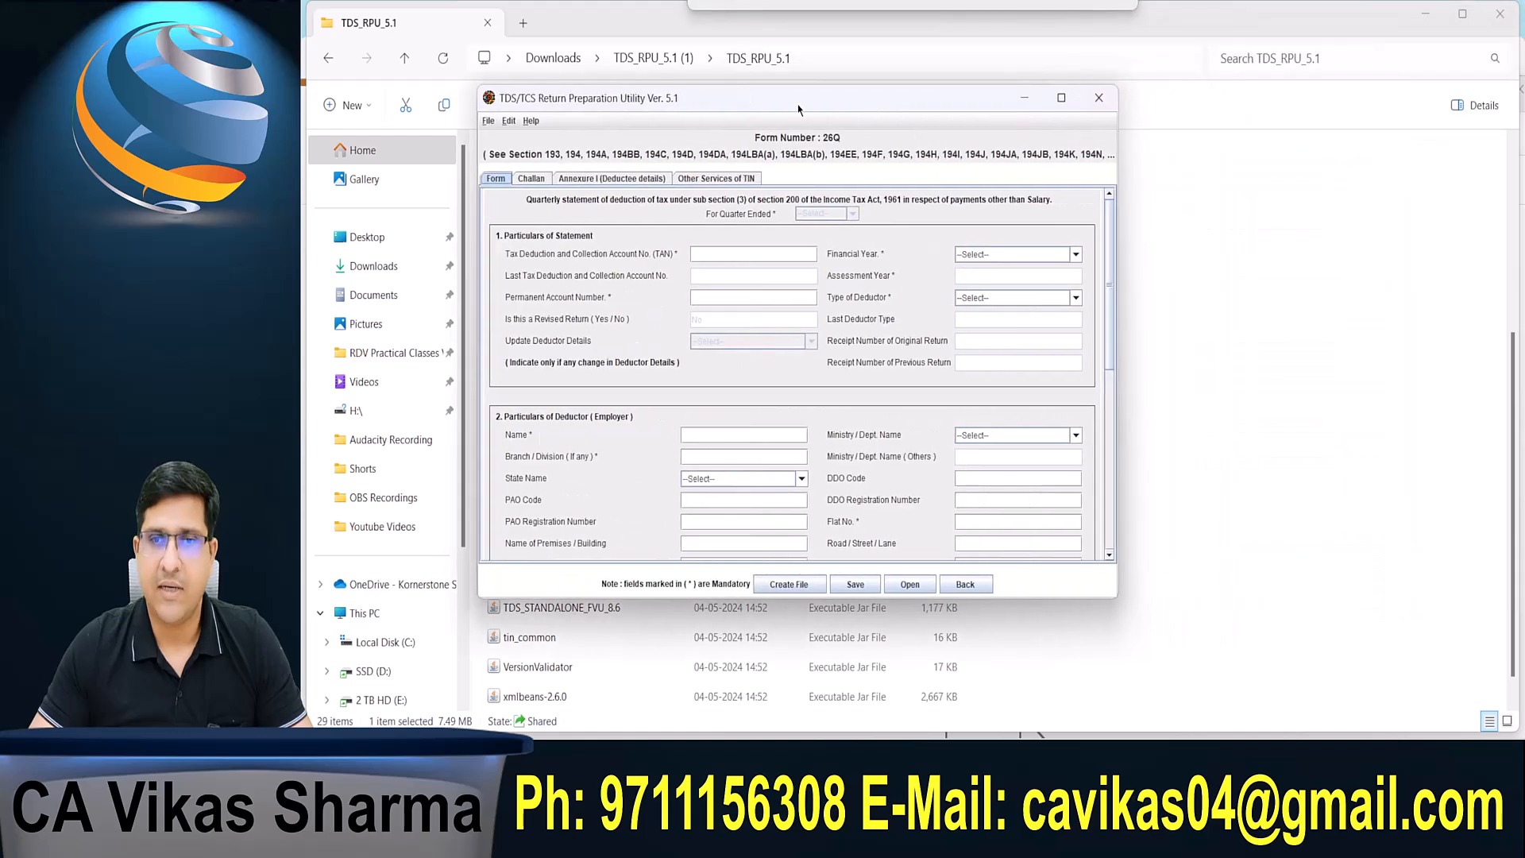
Step: Maximize the Form 26Q statement window to full screen
{"action": "double_click", "coordinate": [800, 105]}
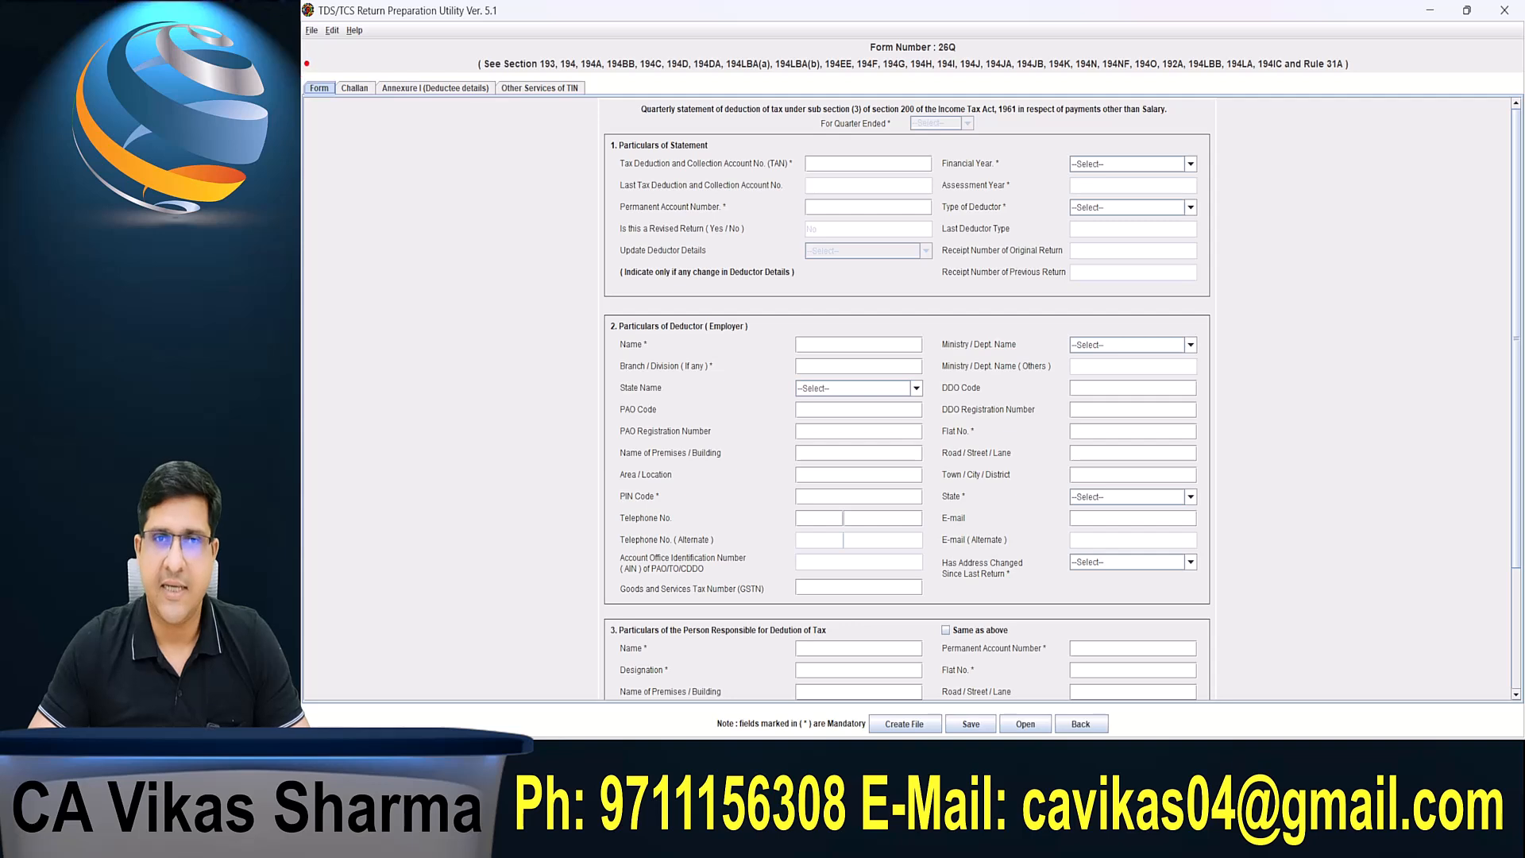
{"action": "mouse_move", "coordinate": [306, 60]}
{"action": "left_mouse_down"}
{"action": "mouse_move", "coordinate": [350, 39]}
{"action": "mouse_move", "coordinate": [401, 43]}
{"action": "mouse_move", "coordinate": [435, 89]}
{"action": "mouse_move", "coordinate": [478, 39]}
{"action": "left_mouse_up"}
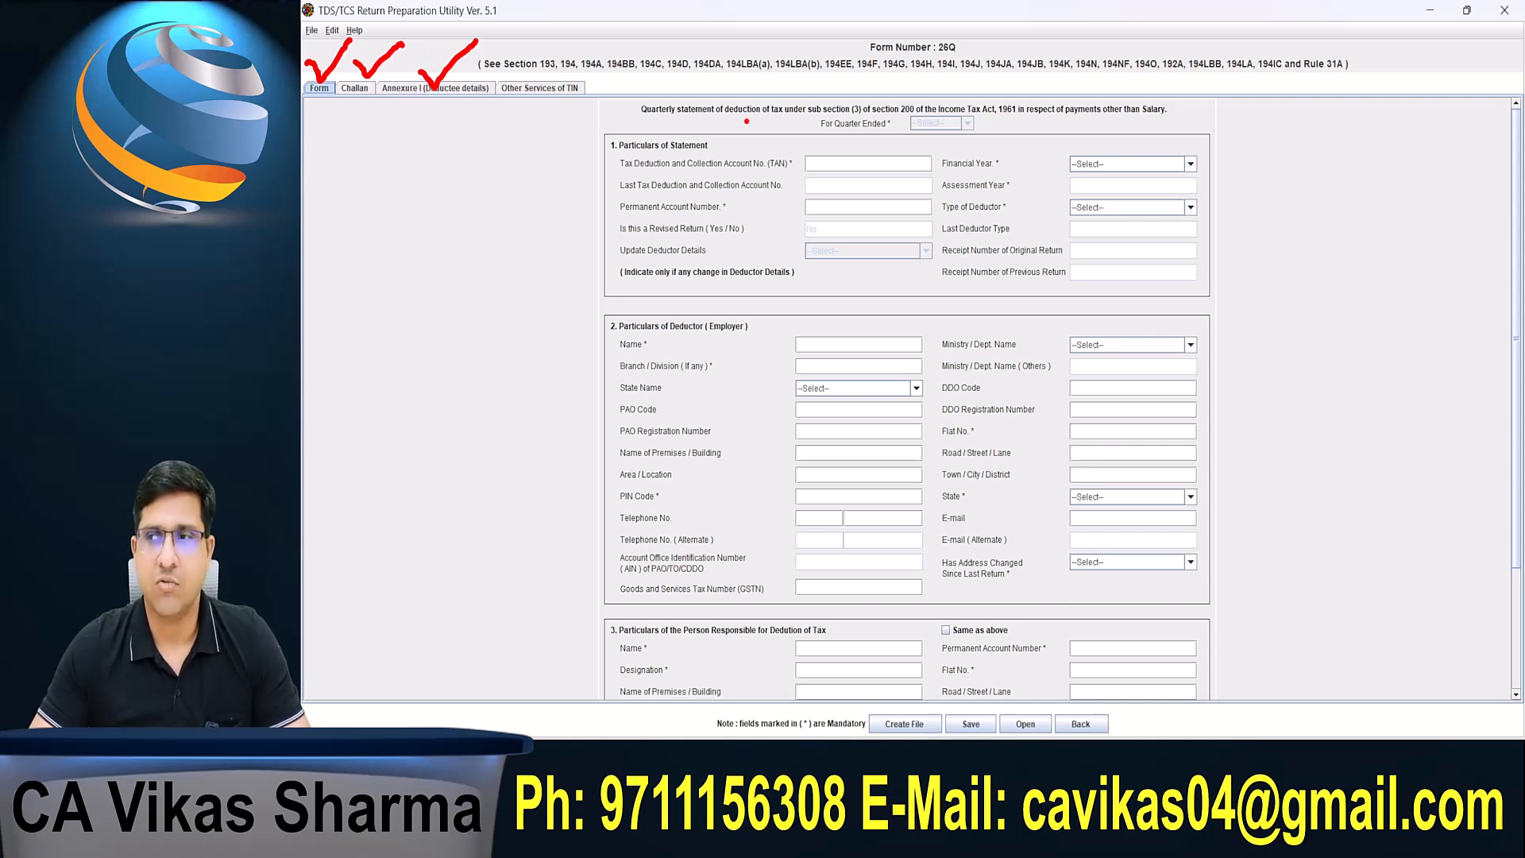
{"action": "key", "text": "Escape"}
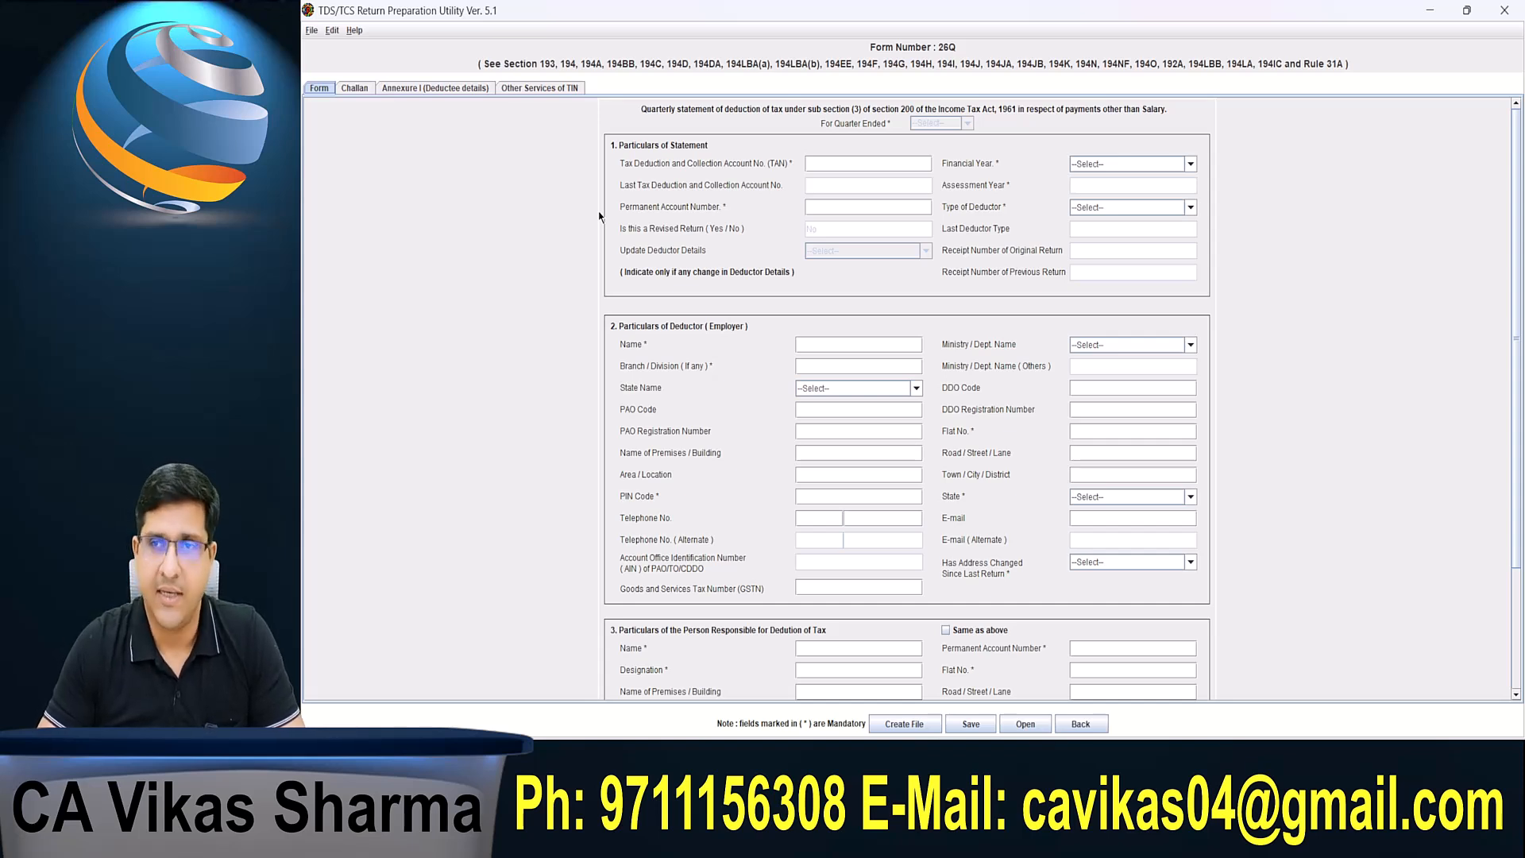
{"action": "scroll", "coordinate": [786, 205], "scroll_direction": "down", "scroll_amount": 3}
{"action": "scroll", "coordinate": [786, 204], "scroll_direction": "up", "scroll_amount": 3}
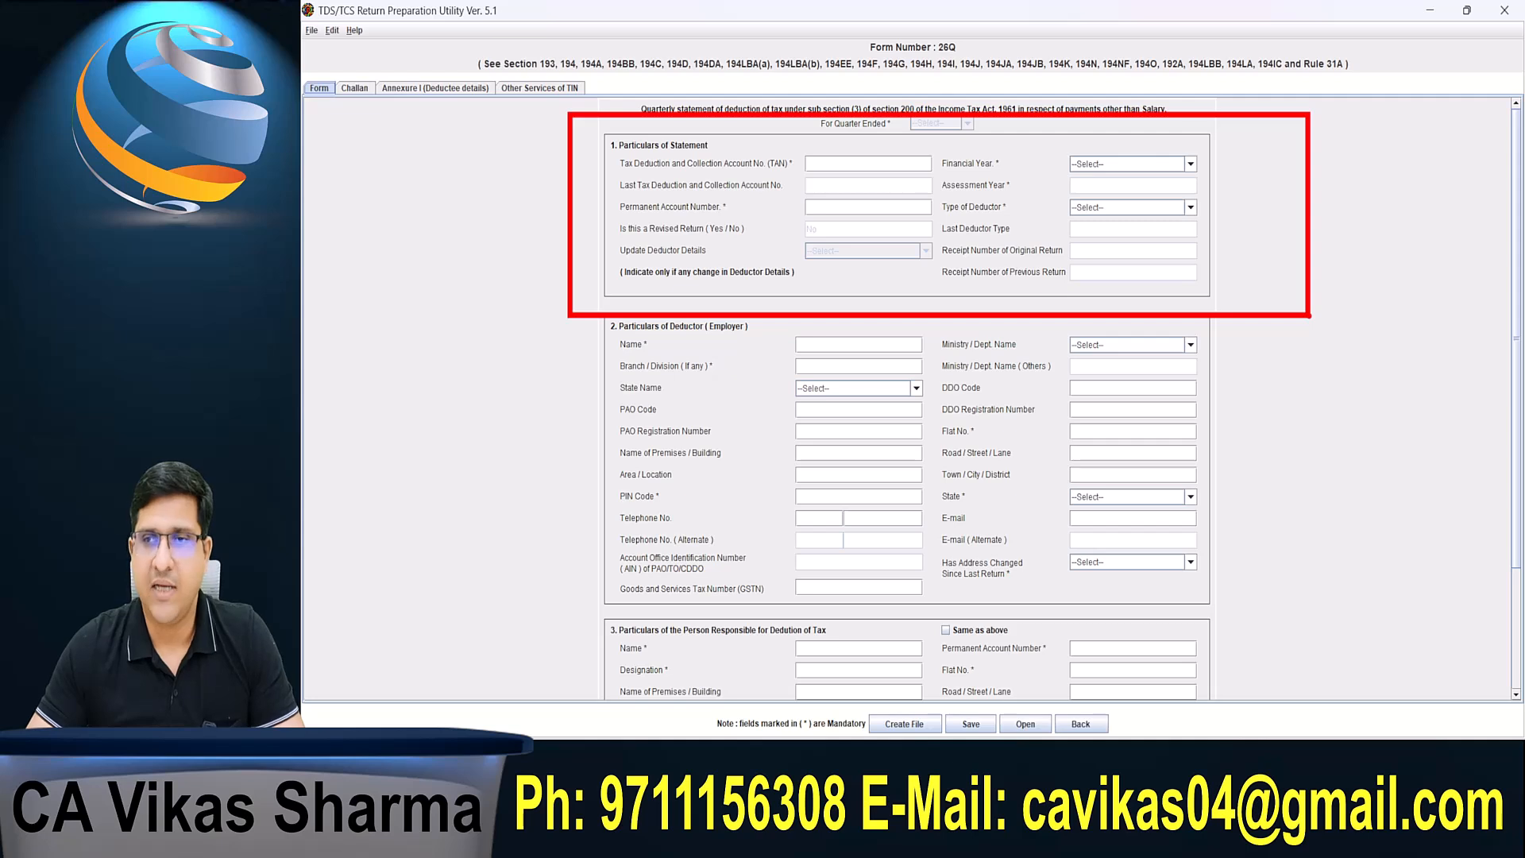
Step: Paste the deductor's TAN into the TAN field
{"action": "left_click", "coordinate": [847, 161]}
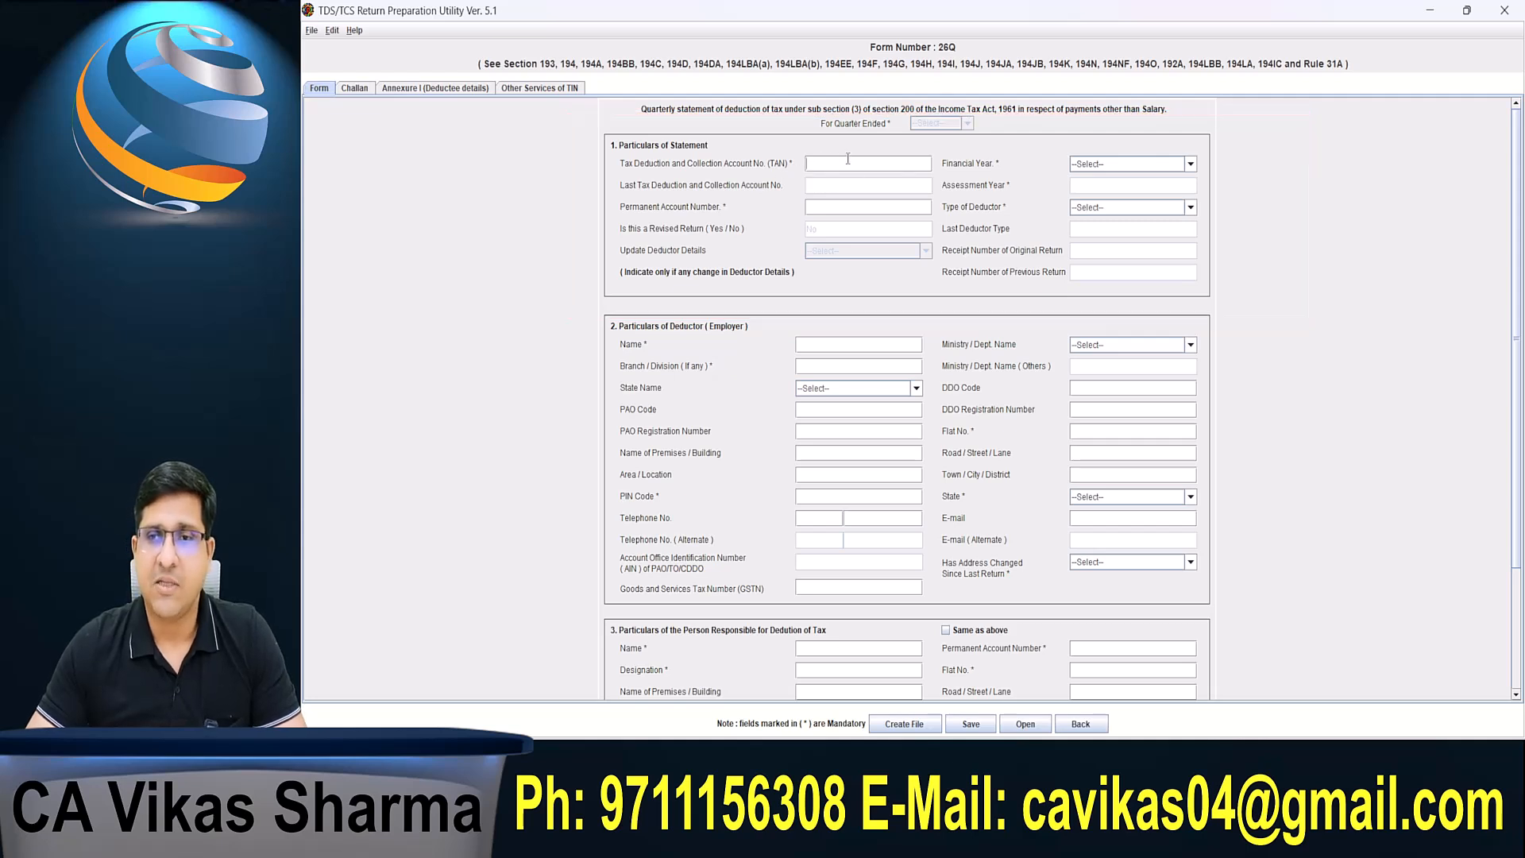
{"action": "left_click", "coordinate": [1035, 759]}
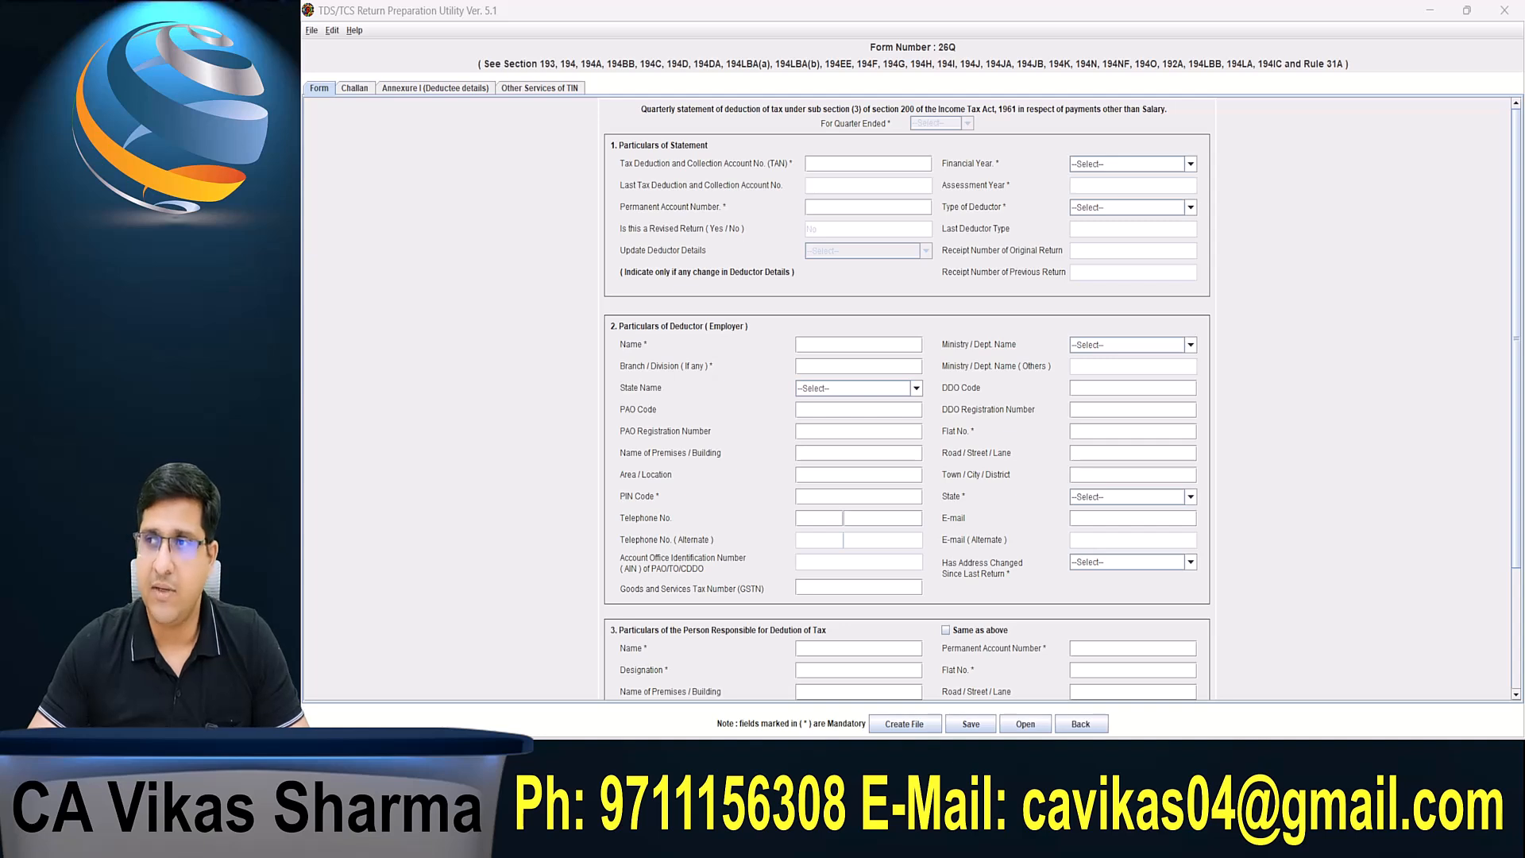
{"action": "left_click", "coordinate": [908, 158]}
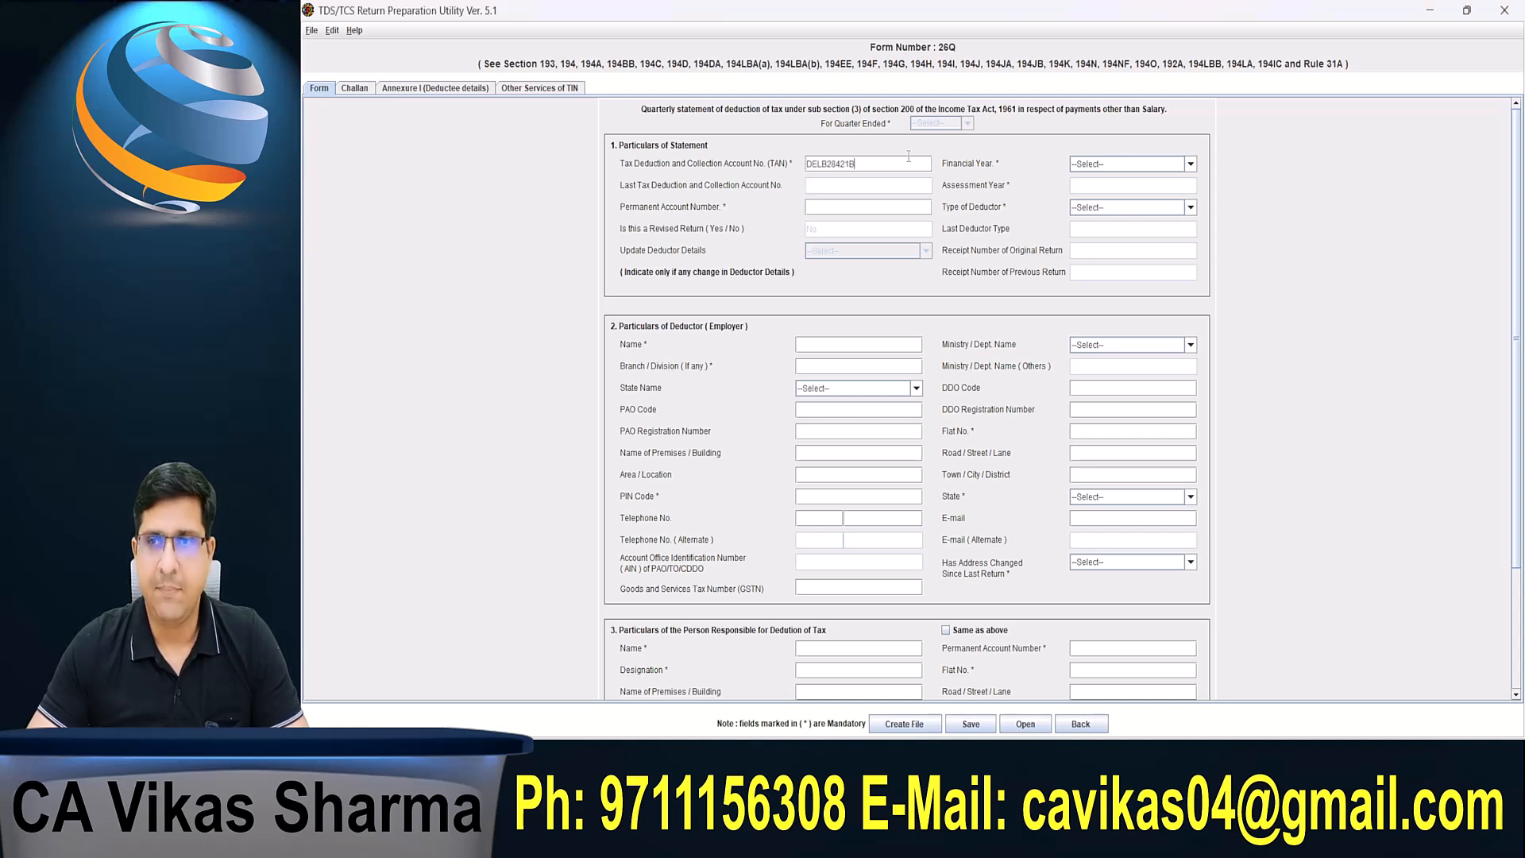
Step: Set Financial Year 2023-2024, giving Assessment Year 2024-2025, and quarter Q4
{"action": "left_click", "coordinate": [1110, 167]}
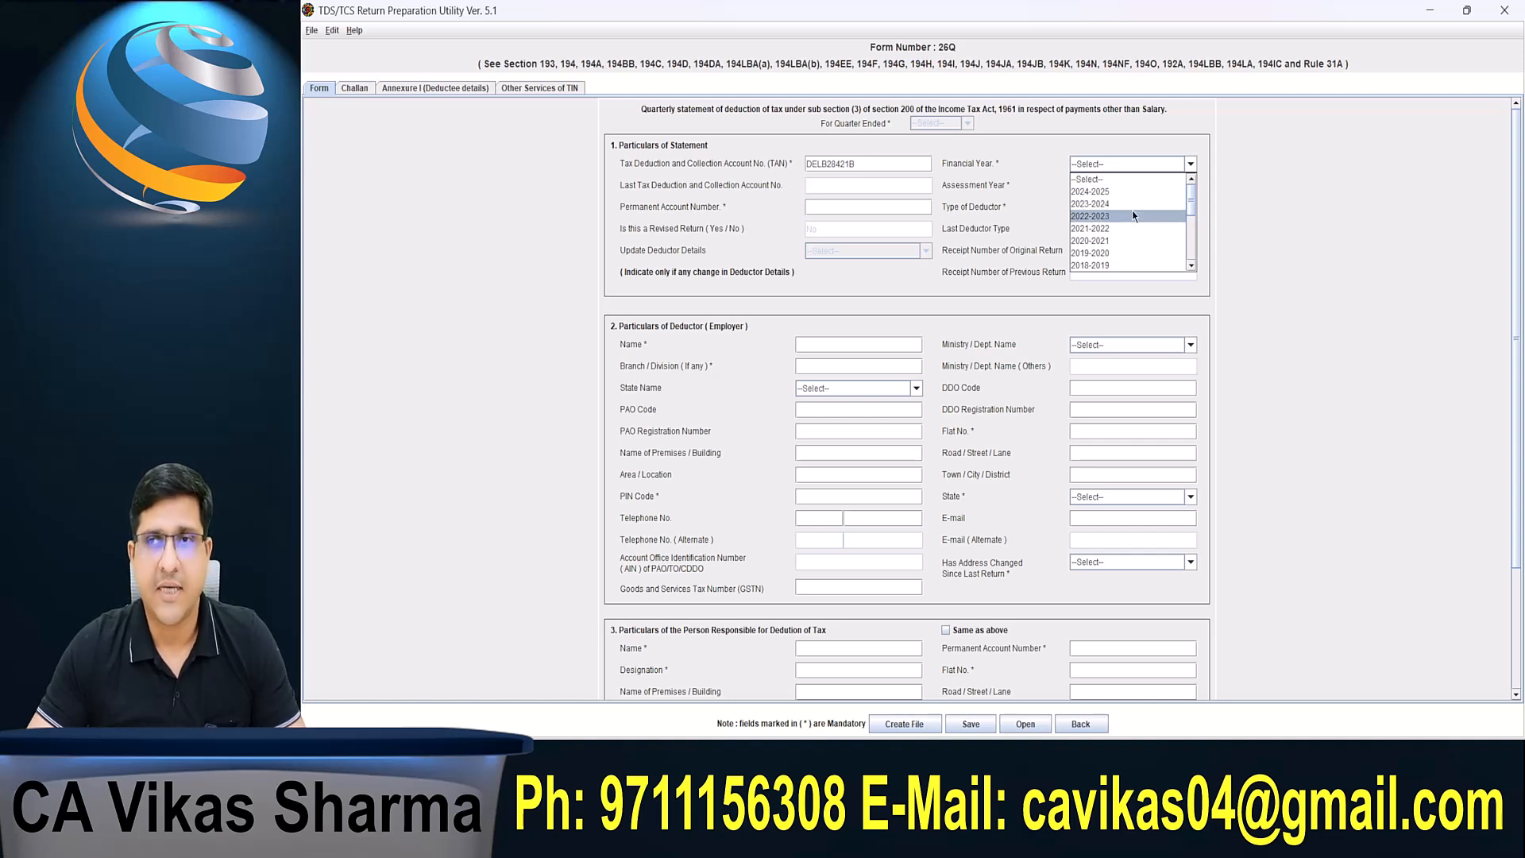
{"action": "left_click", "coordinate": [1120, 205]}
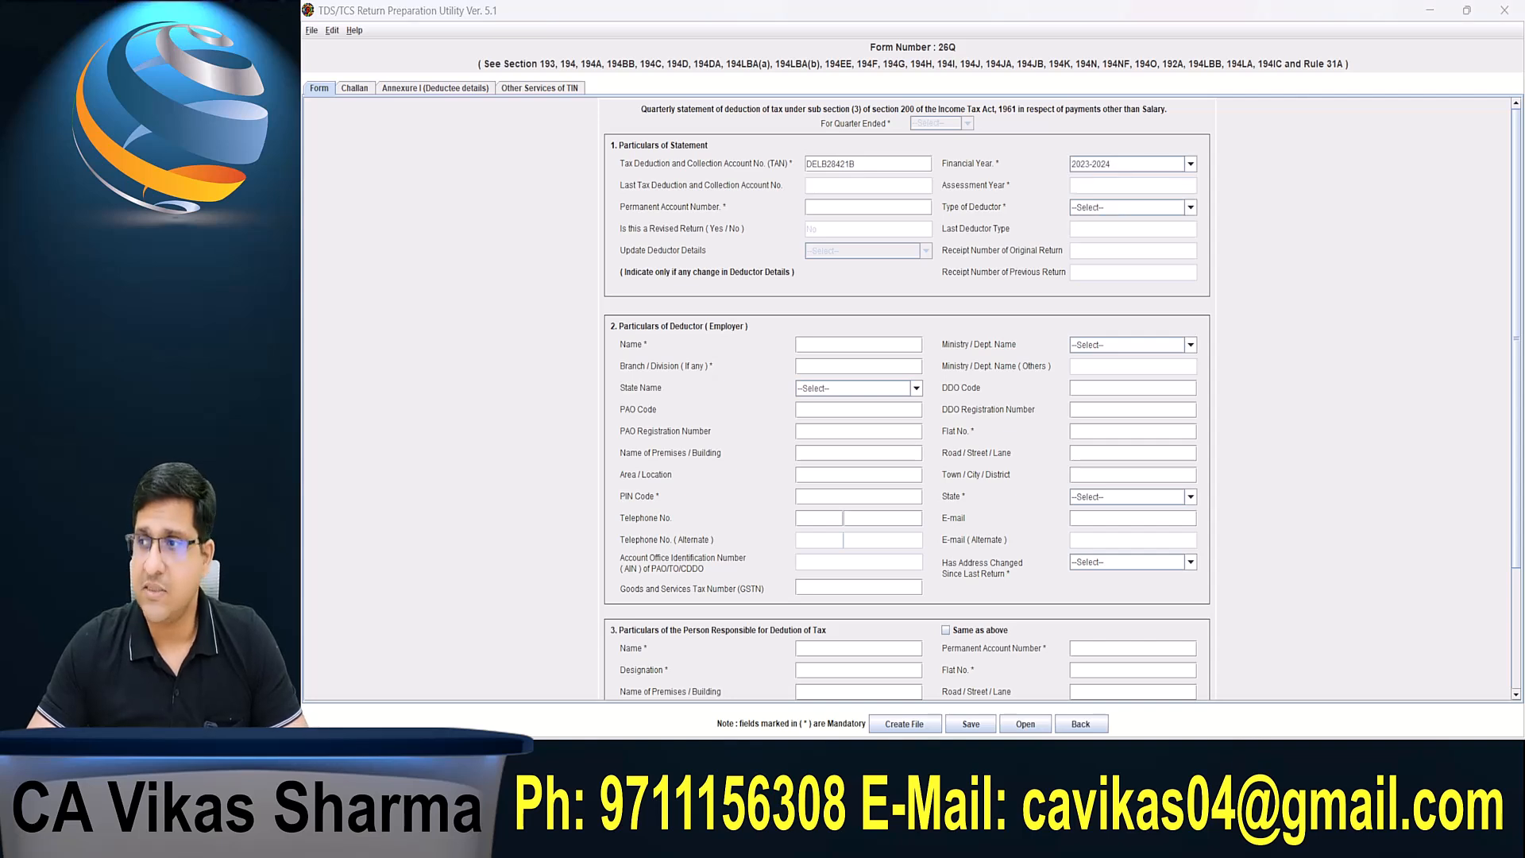
{"action": "left_click", "coordinate": [812, 433]}
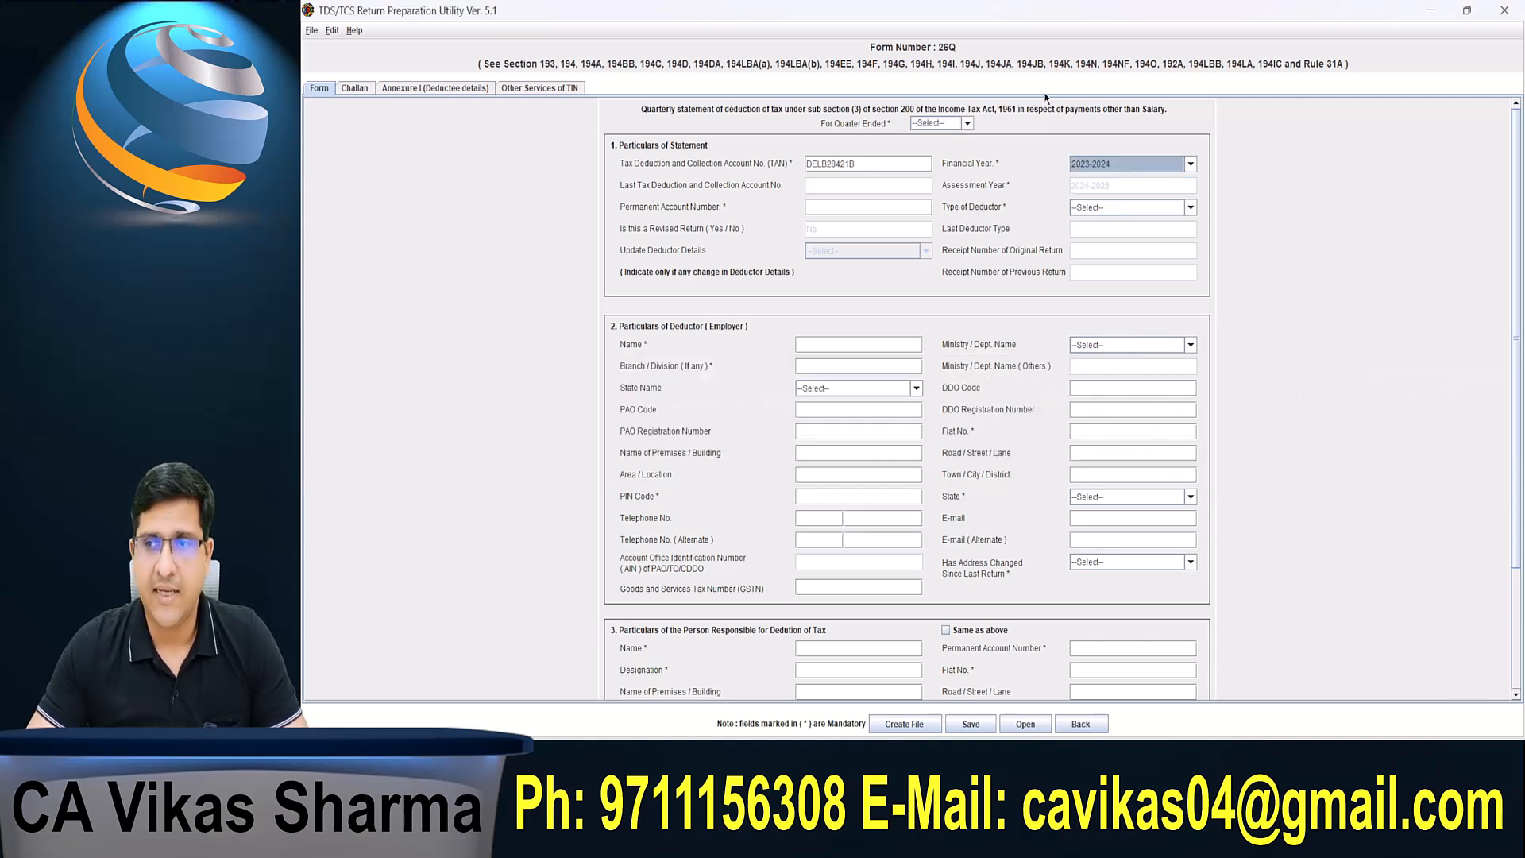
{"action": "left_click", "coordinate": [966, 123]}
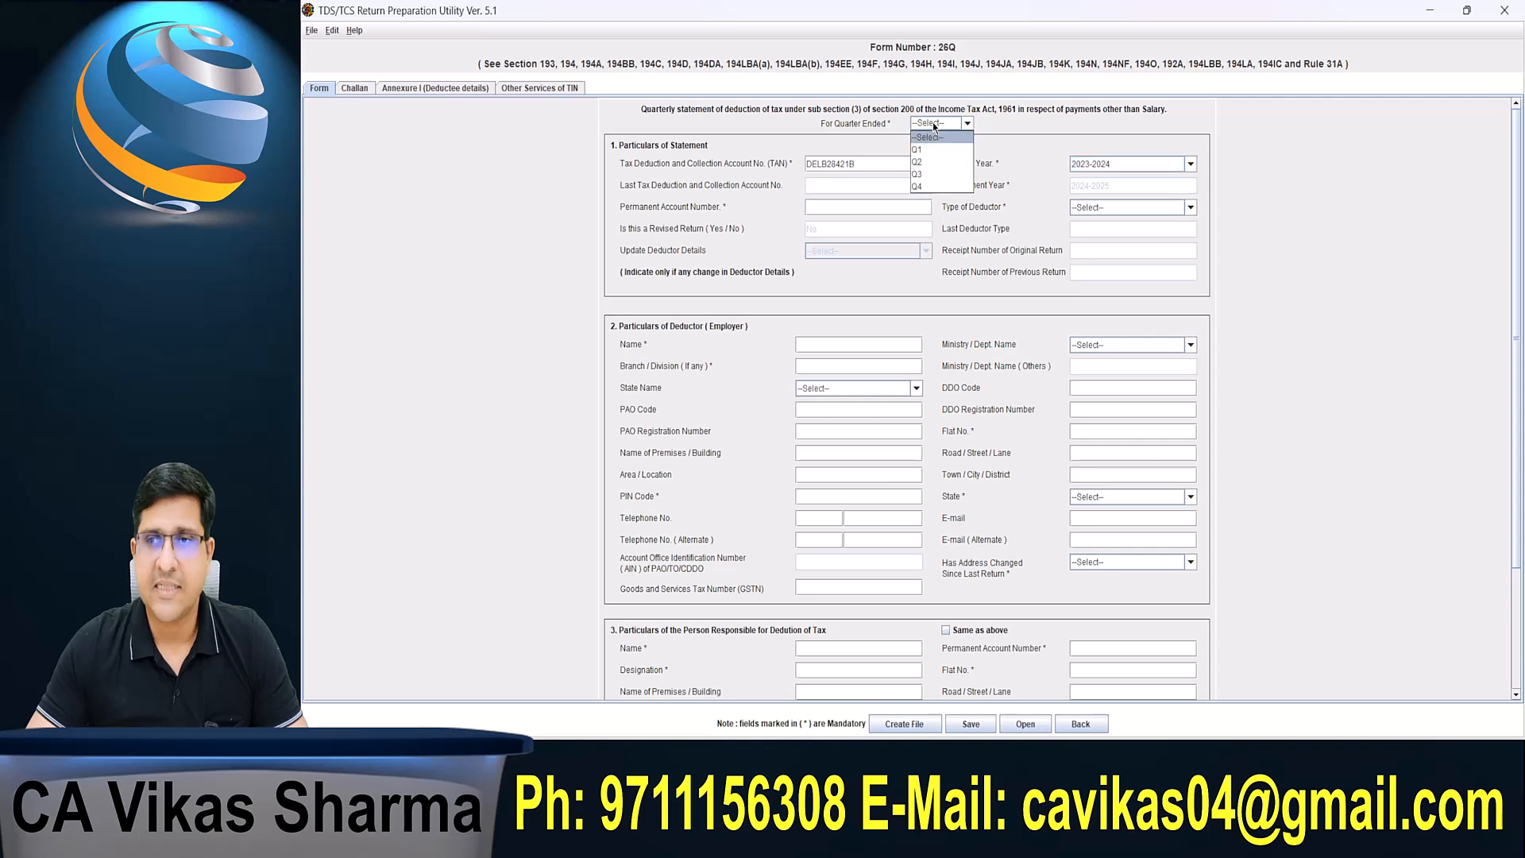
{"action": "left_click", "coordinate": [948, 187]}
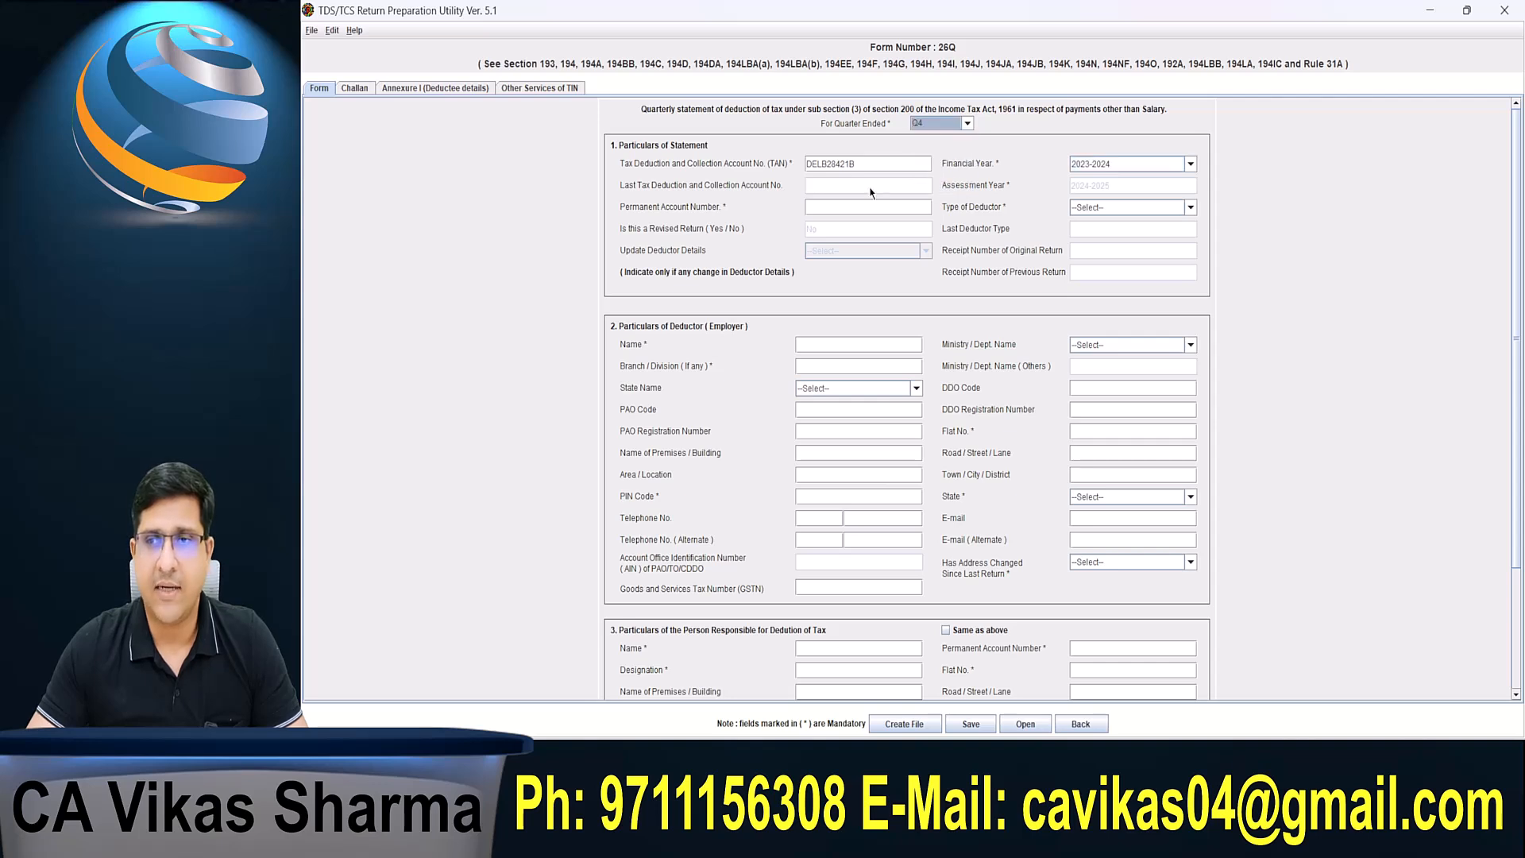
{"action": "left_click", "coordinate": [831, 207]}
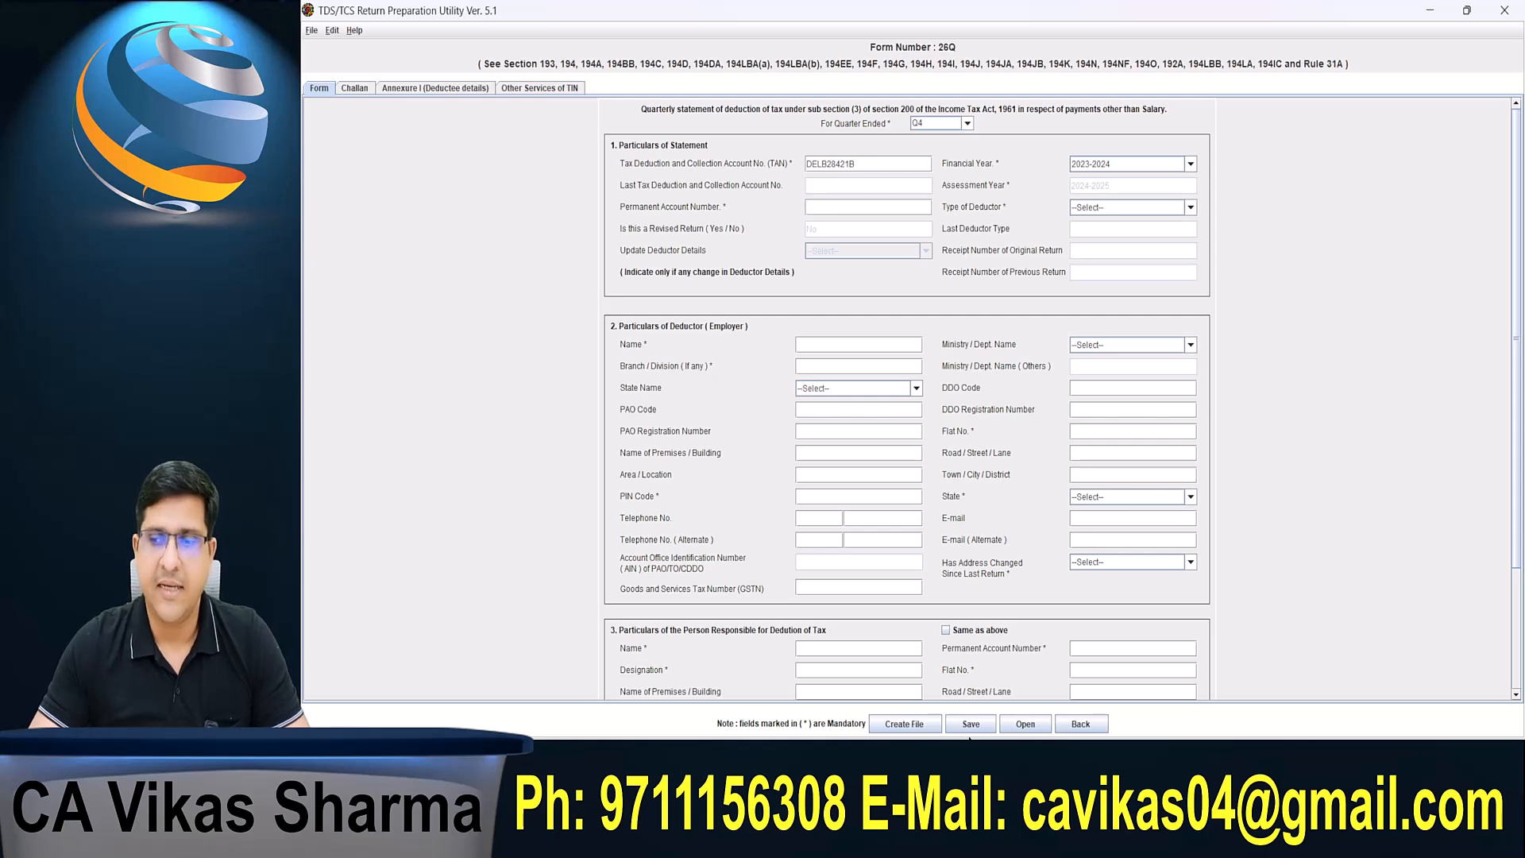
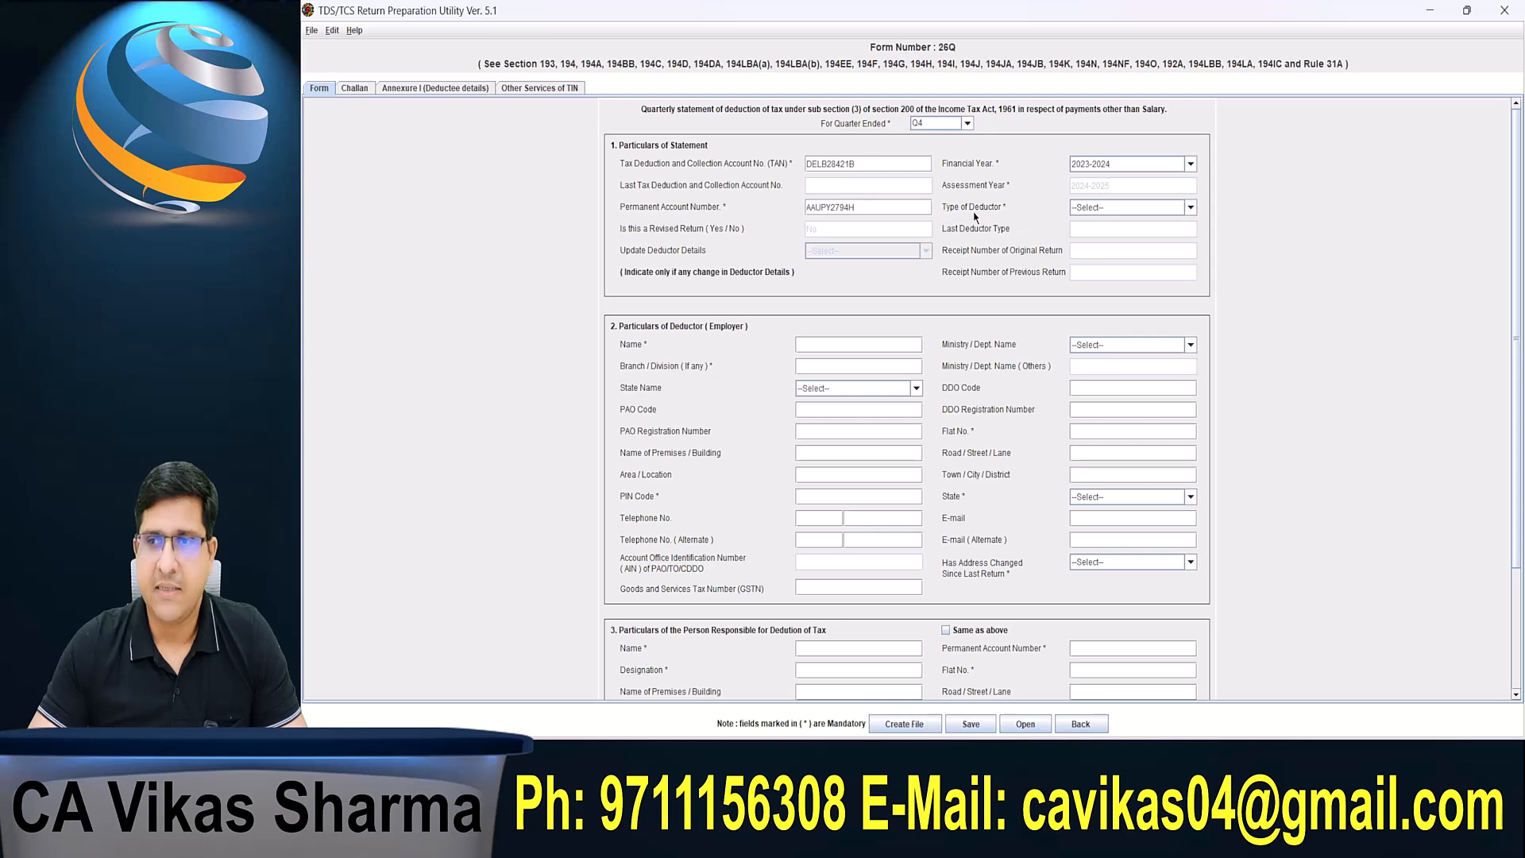
Step: Paste the deductor's PAN and browse the Type of Deductor options
{"action": "left_click", "coordinate": [1102, 211]}
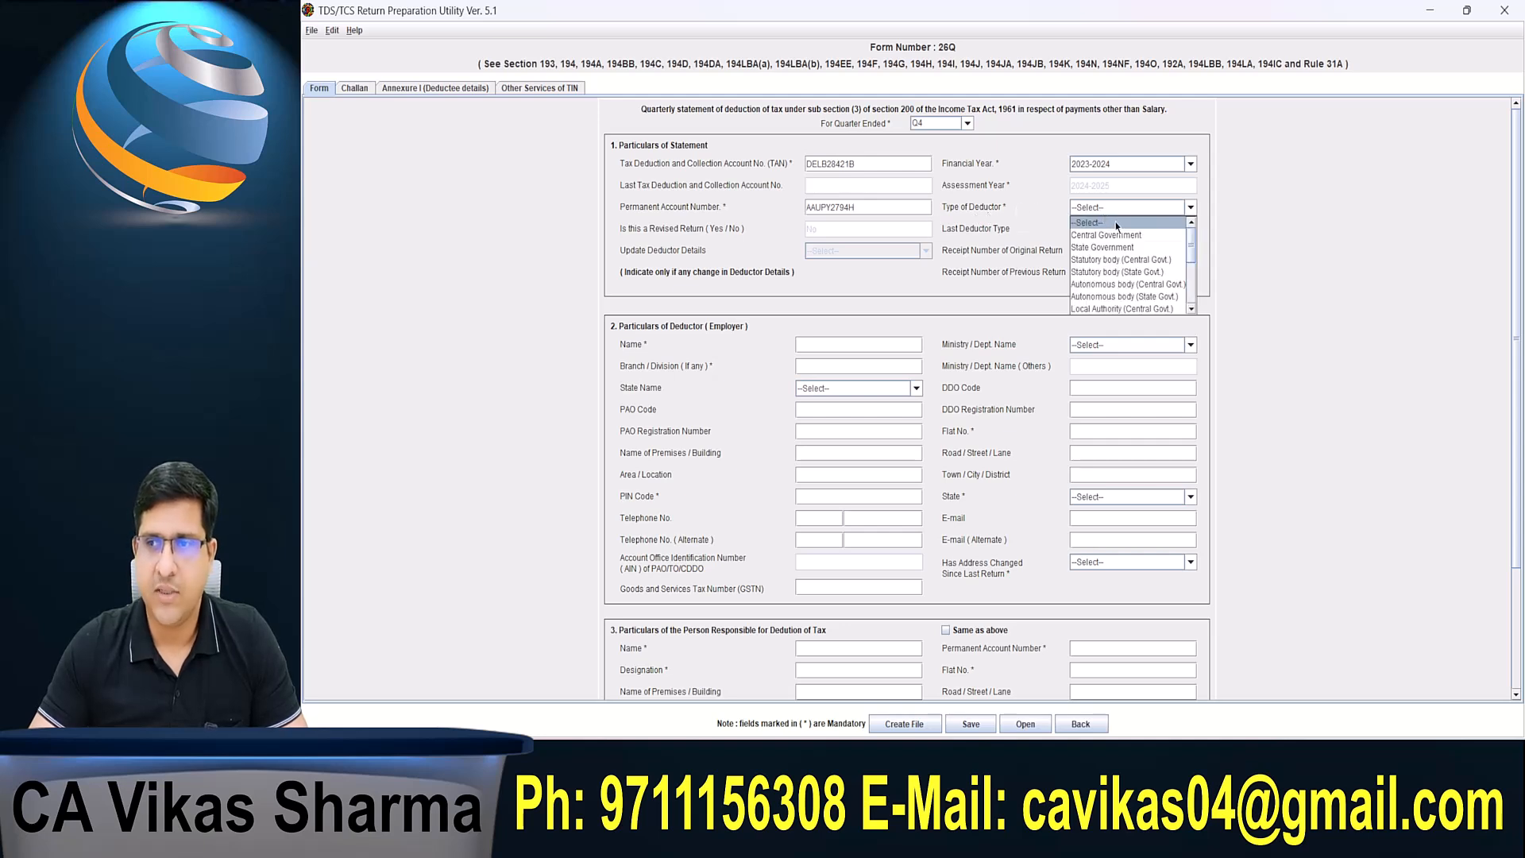
{"action": "scroll", "coordinate": [1192, 264], "scroll_direction": "down", "scroll_amount": 1}
{"action": "scroll", "coordinate": [1192, 263], "scroll_direction": "down", "scroll_amount": 3}
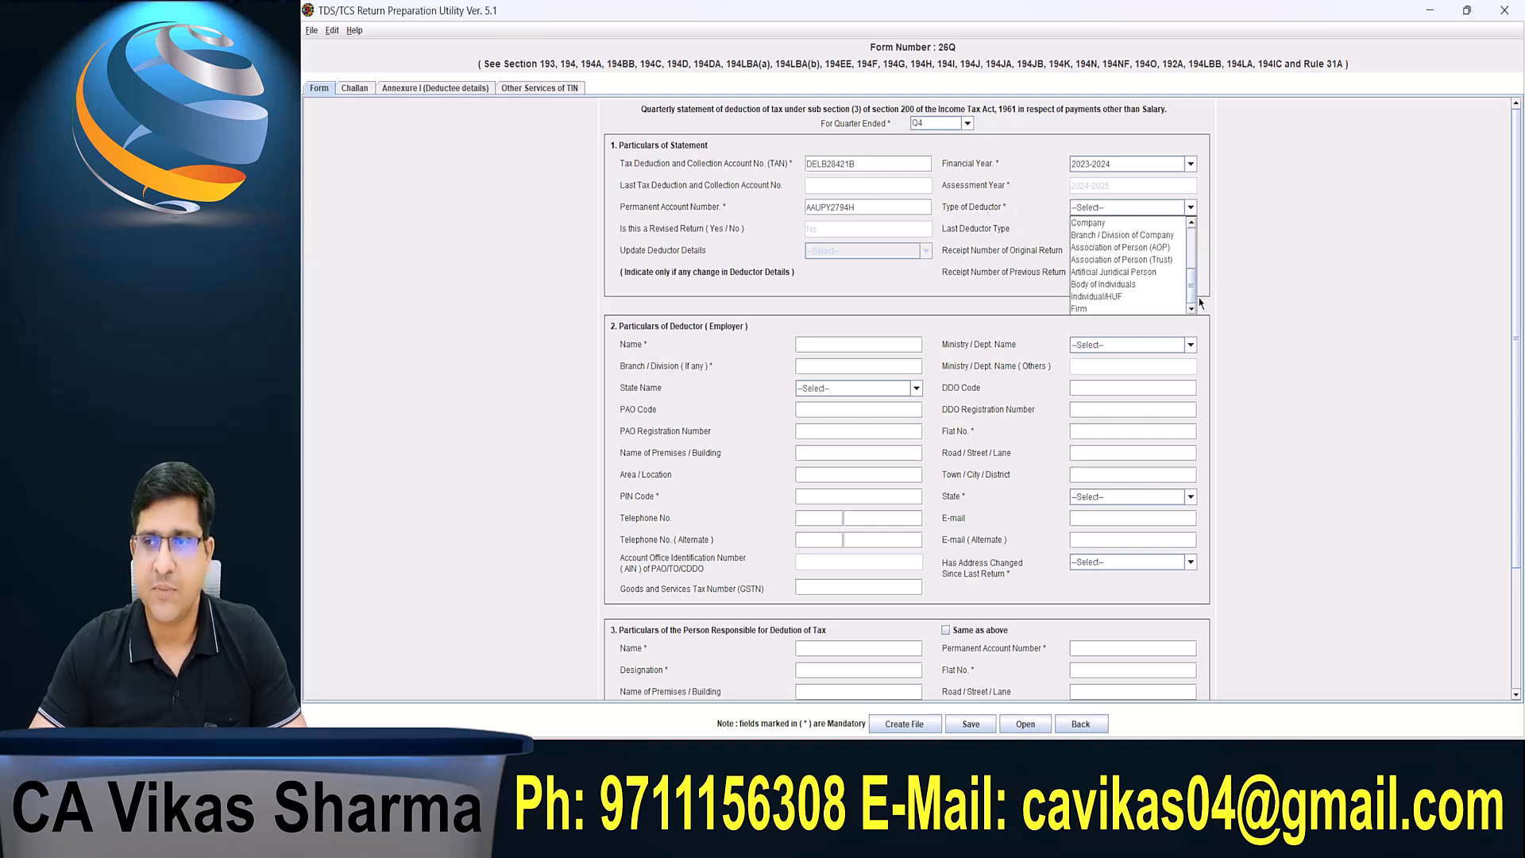
{"action": "scroll", "coordinate": [1175, 270], "scroll_direction": "up", "scroll_amount": 3}
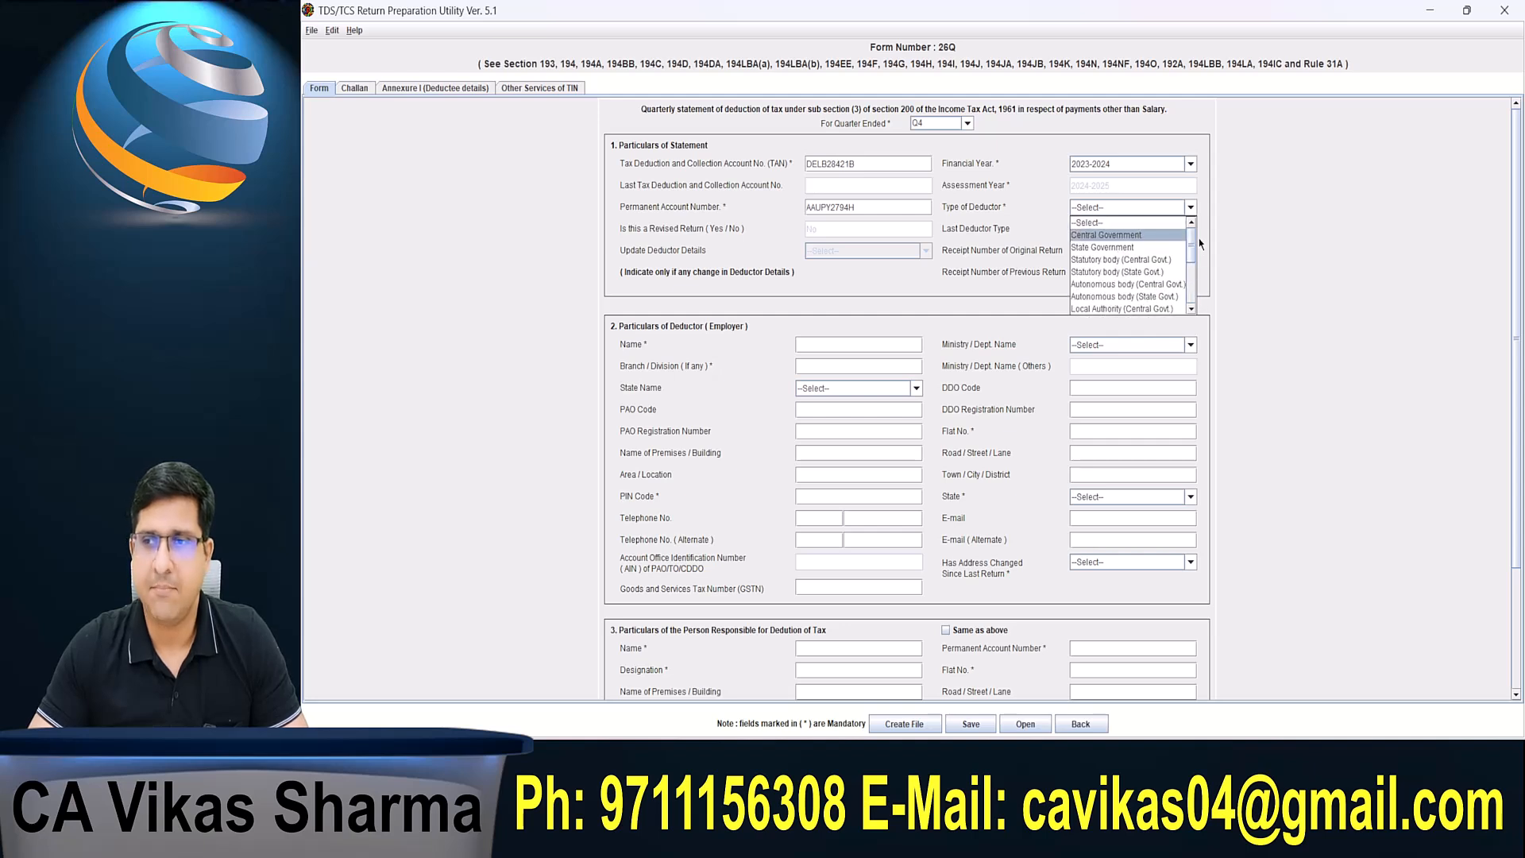
{"action": "left_click_drag", "start_coordinate": [1192, 245], "coordinate": [1202, 293]}
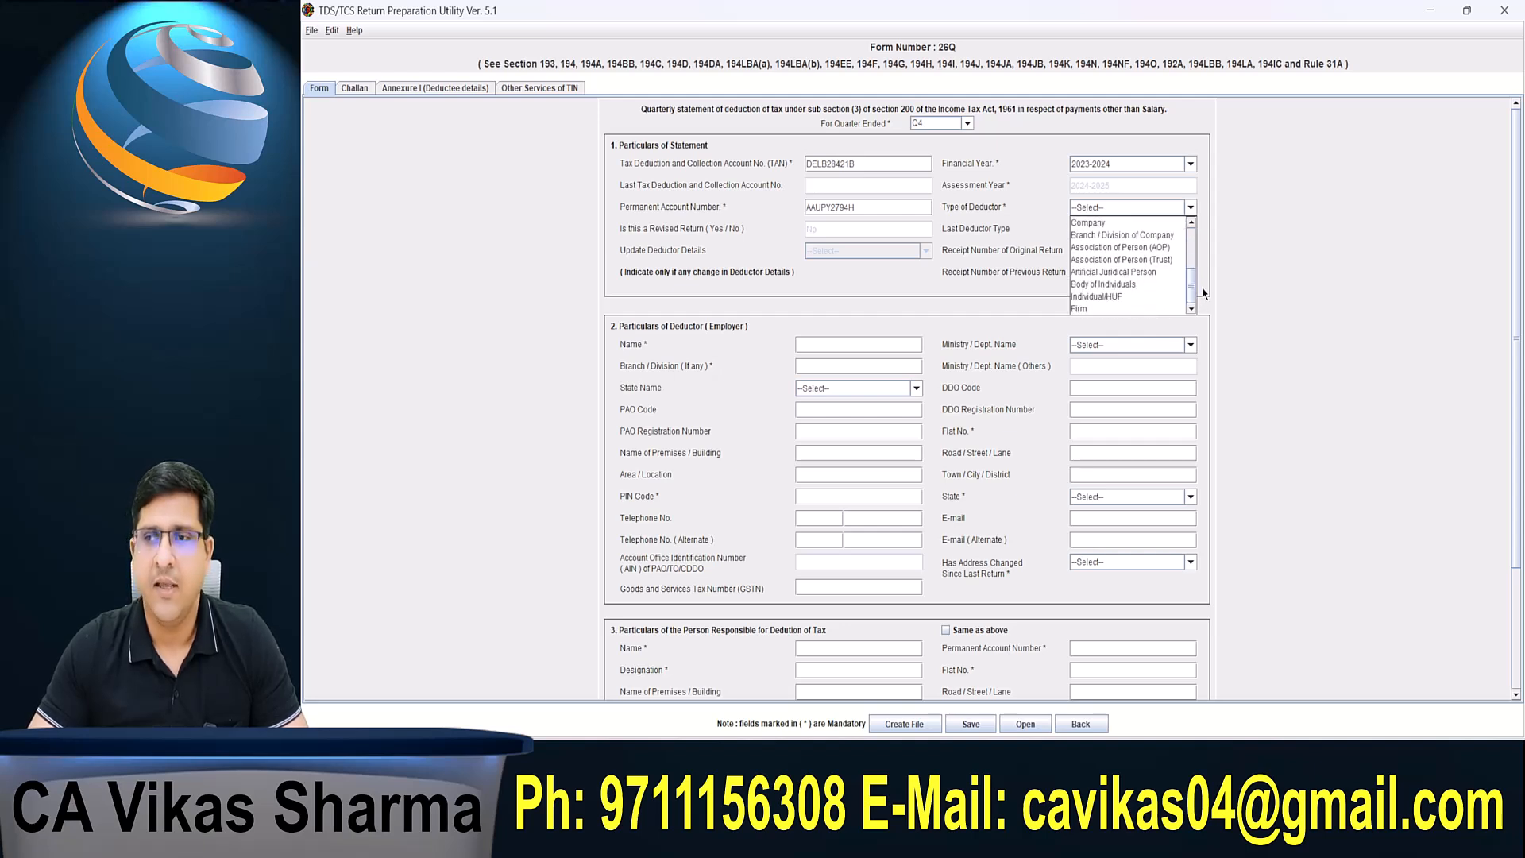
Step: Select Individual/HUF as the type of deductor
{"action": "left_click", "coordinate": [1128, 296]}
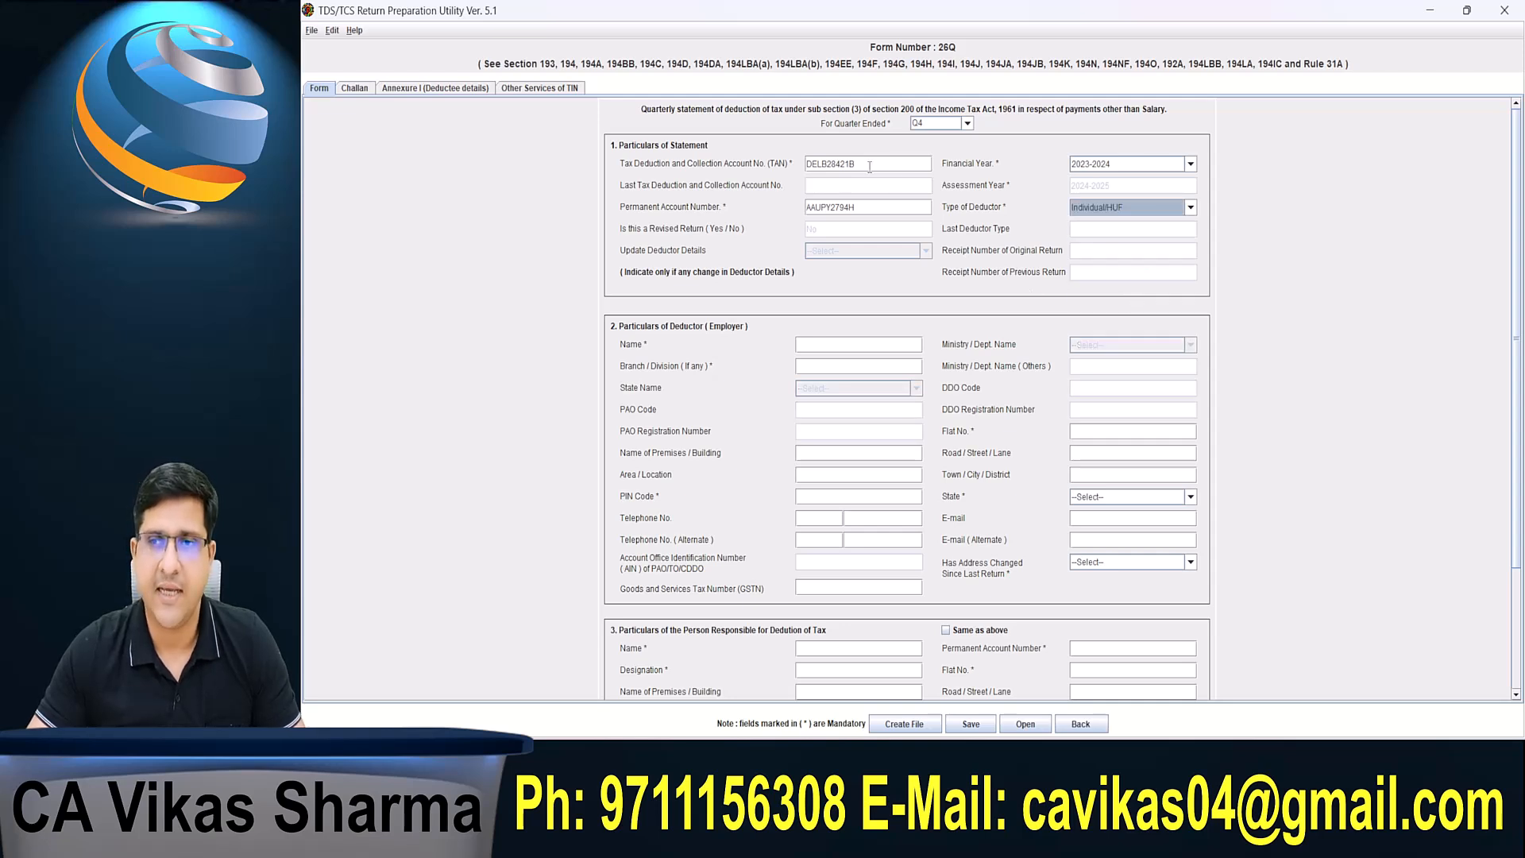
{"action": "left_click_drag", "start_coordinate": [857, 164], "coordinate": [800, 173]}
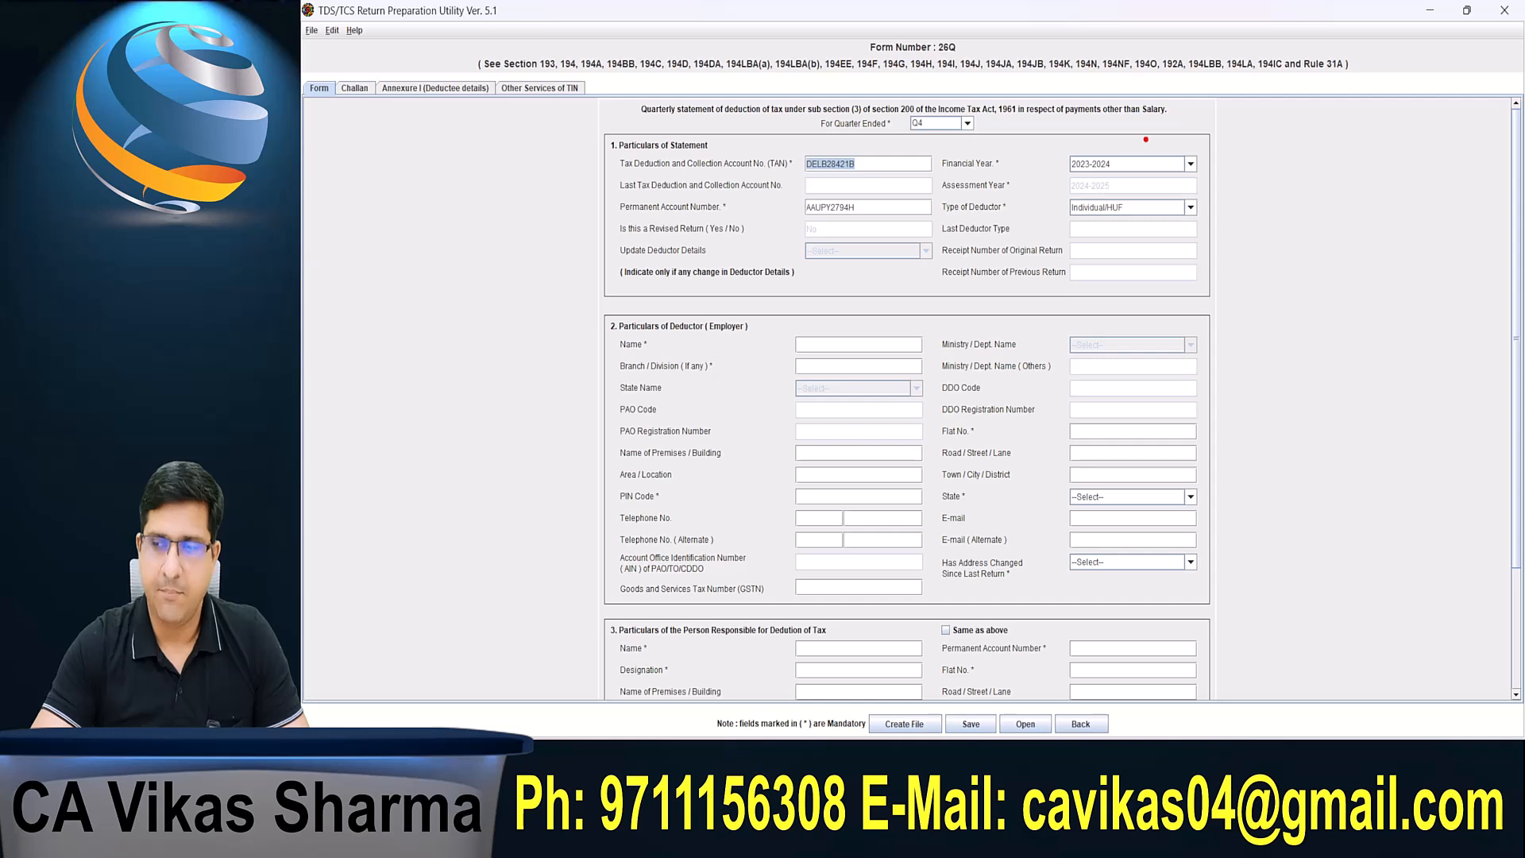
{"action": "mouse_move", "coordinate": [567, 98]}
{"action": "left_mouse_down"}
{"action": "mouse_move", "coordinate": [810, 145]}
{"action": "mouse_move", "coordinate": [1280, 302]}
{"action": "left_mouse_up"}
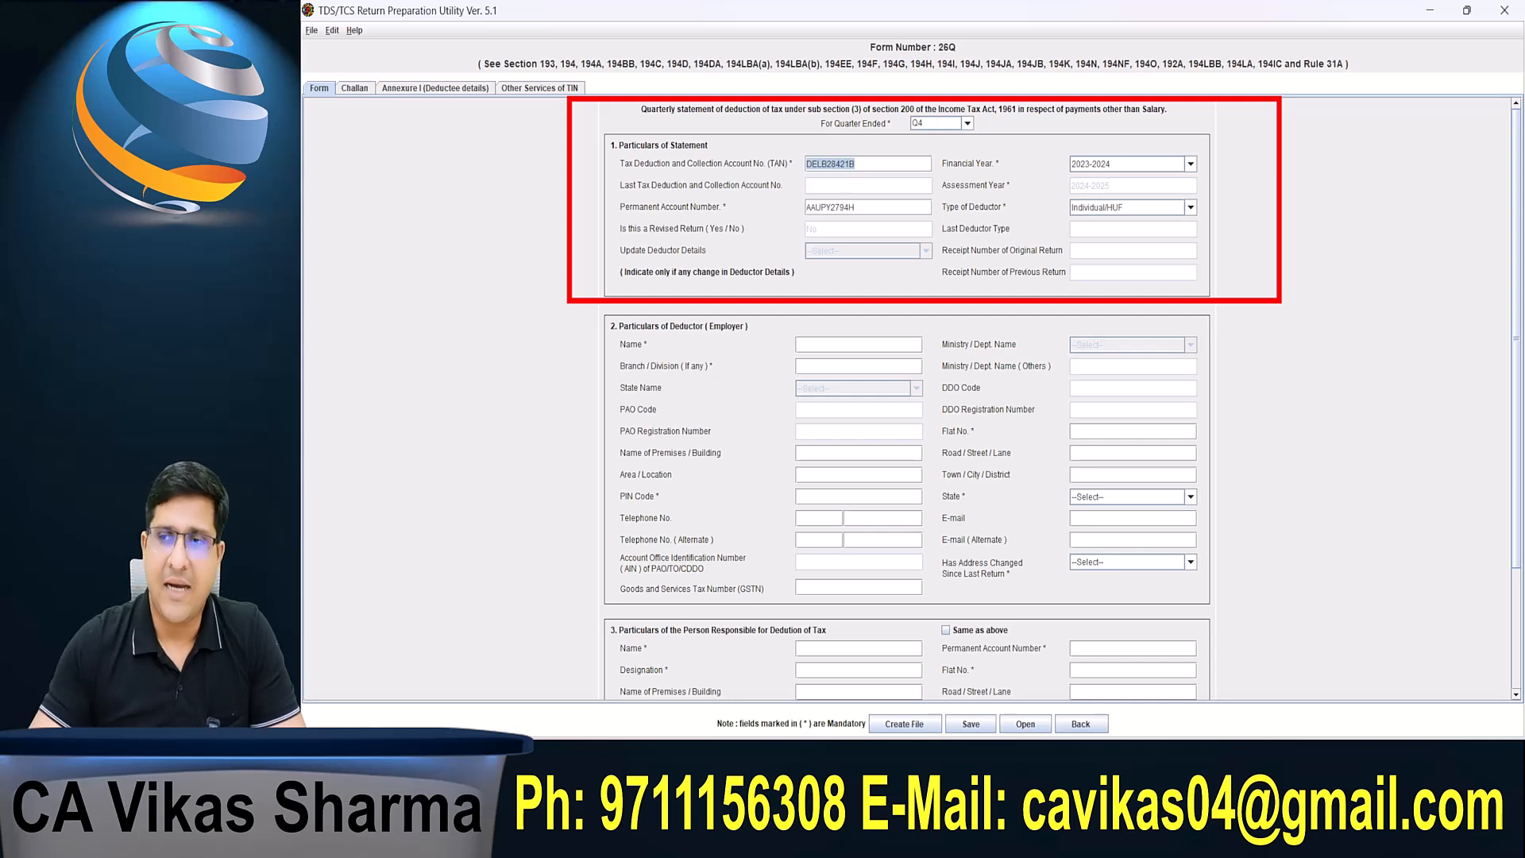
{"action": "mouse_move", "coordinate": [1014, 235]}
{"action": "left_mouse_down"}
{"action": "mouse_move", "coordinate": [1055, 305]}
{"action": "mouse_move", "coordinate": [997, 229]}
{"action": "left_mouse_up"}
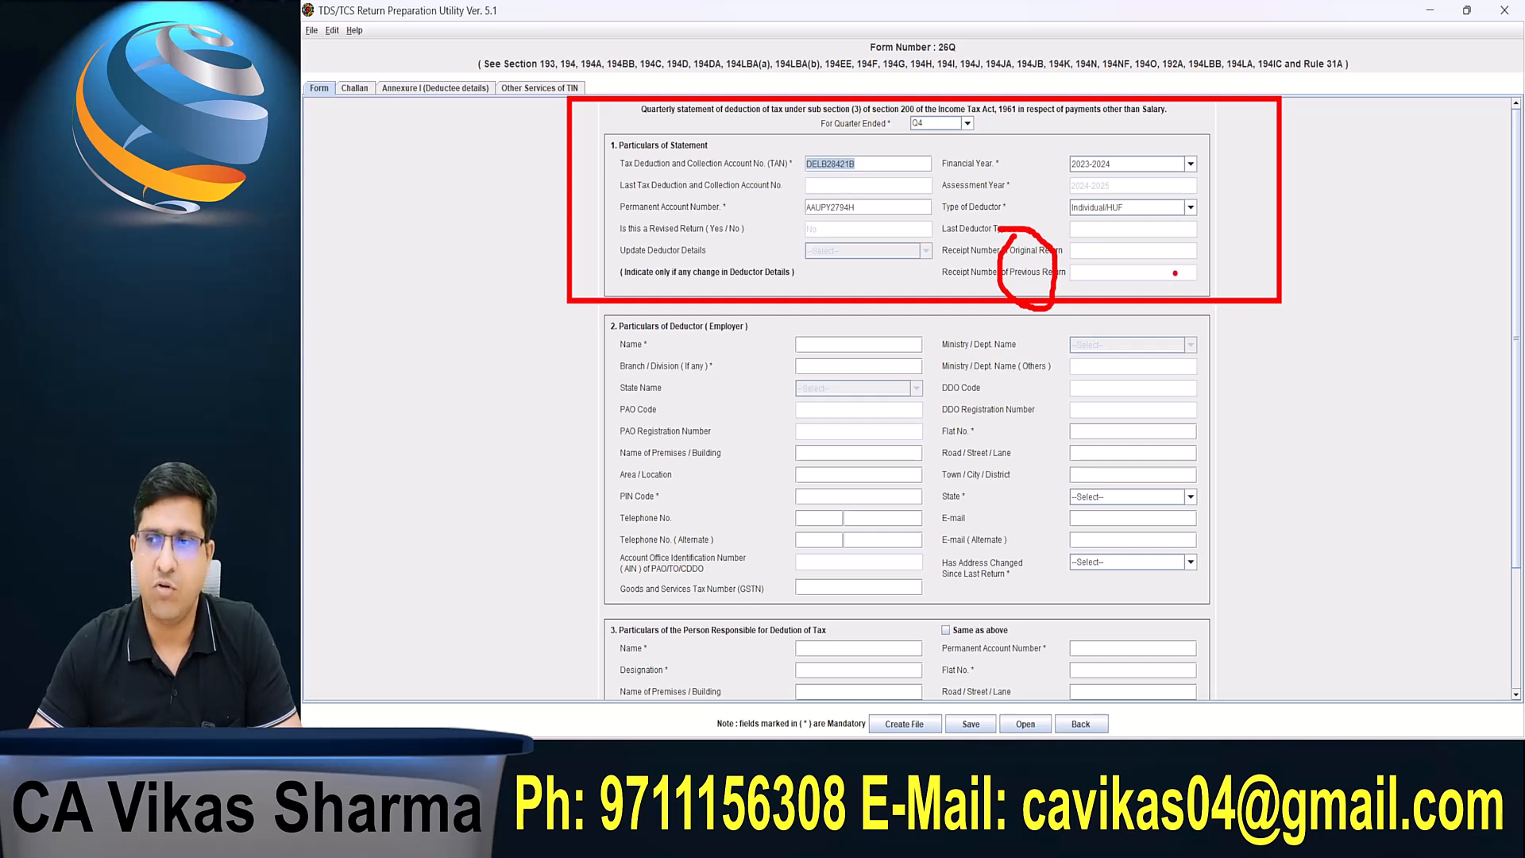
{"action": "left_click_drag", "start_coordinate": [1174, 275], "coordinate": [1225, 237]}
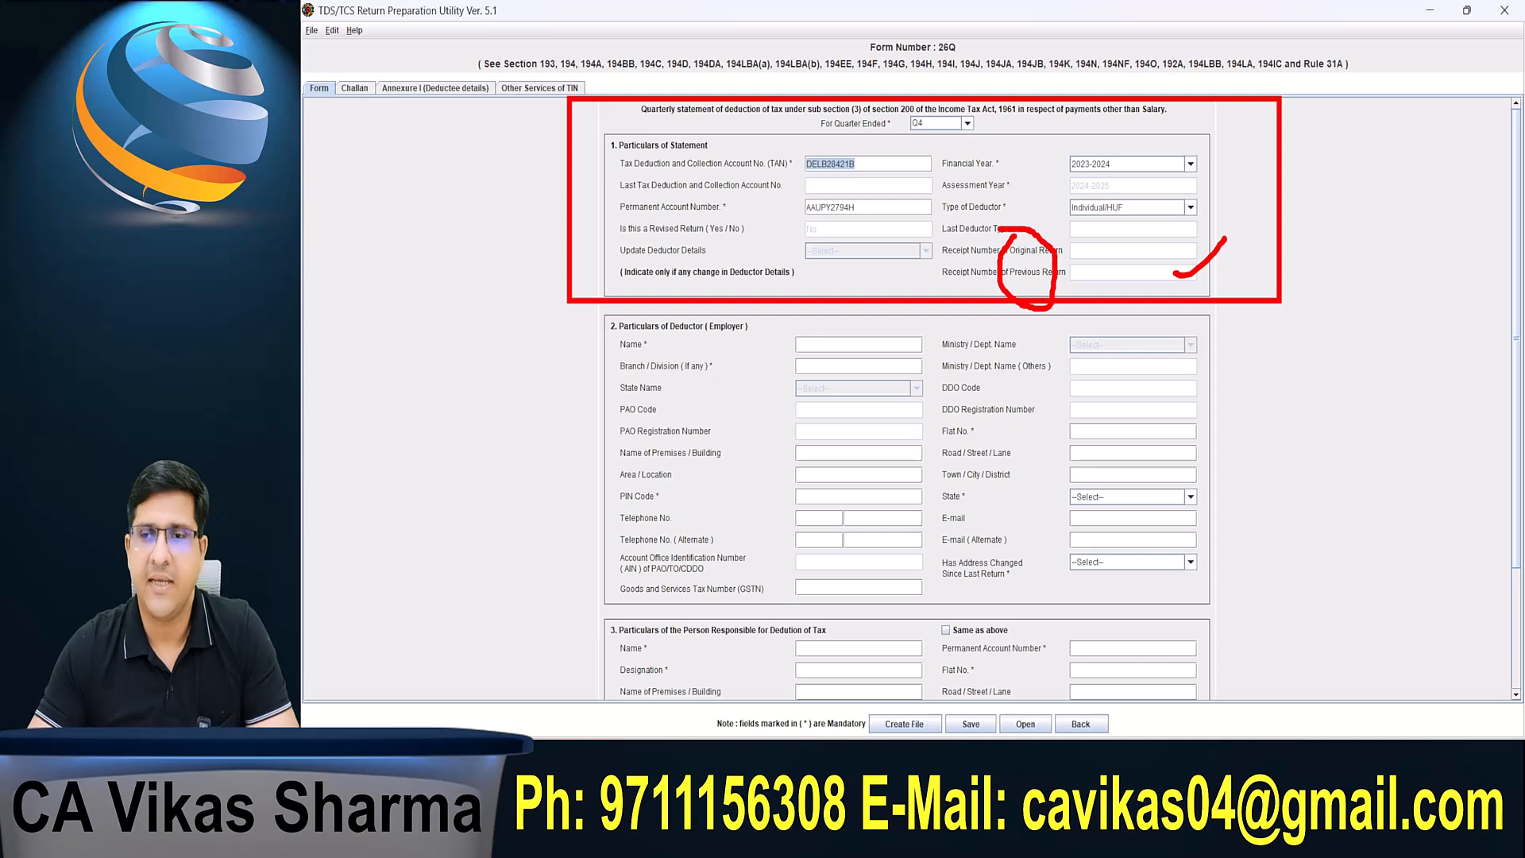
{"action": "key", "text": "Escape"}
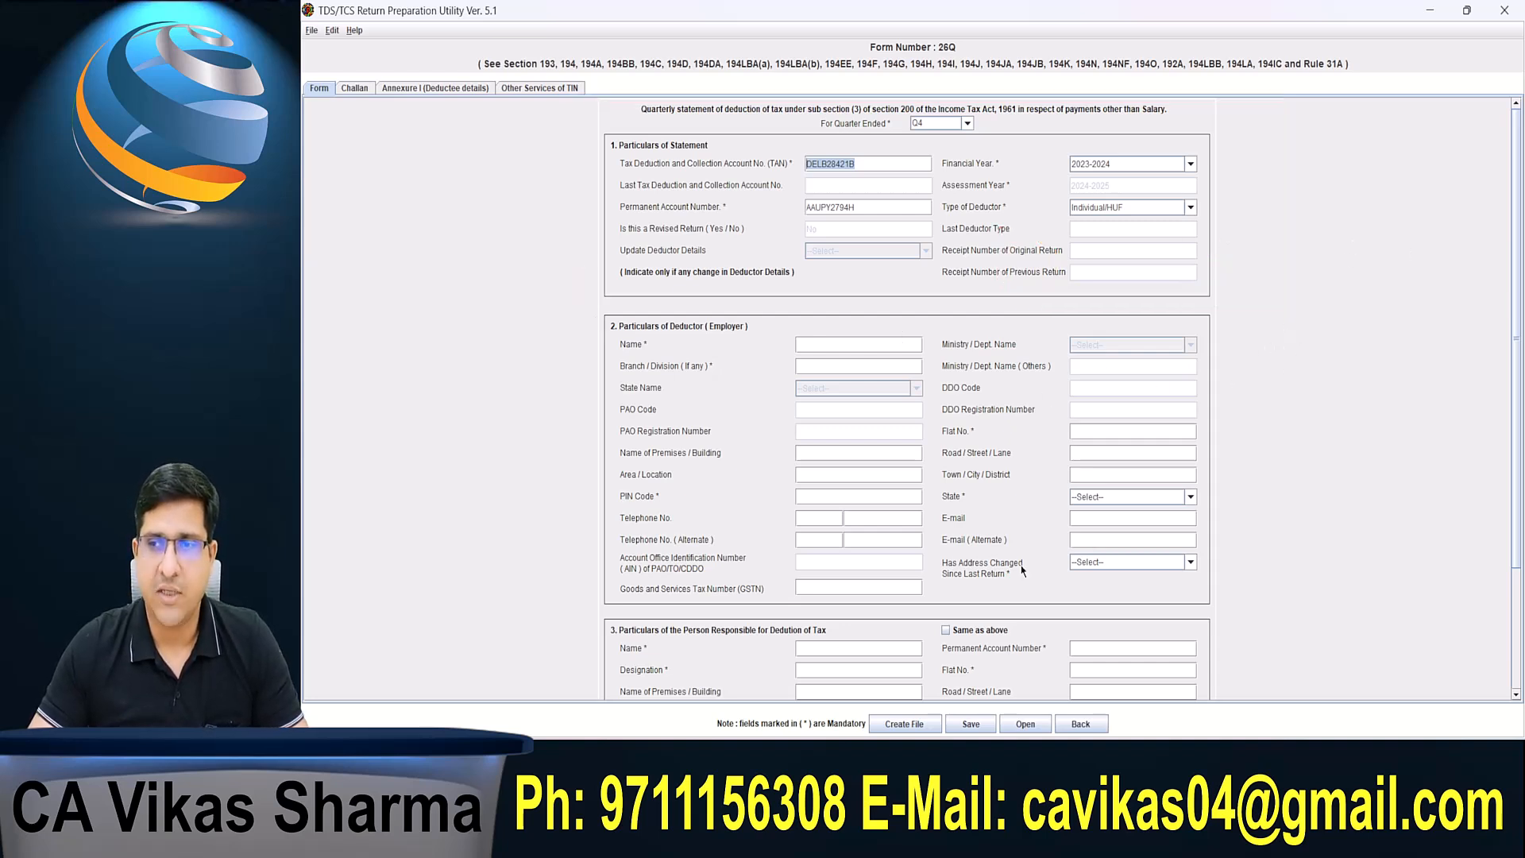
{"action": "mouse_move", "coordinate": [1108, 841]}
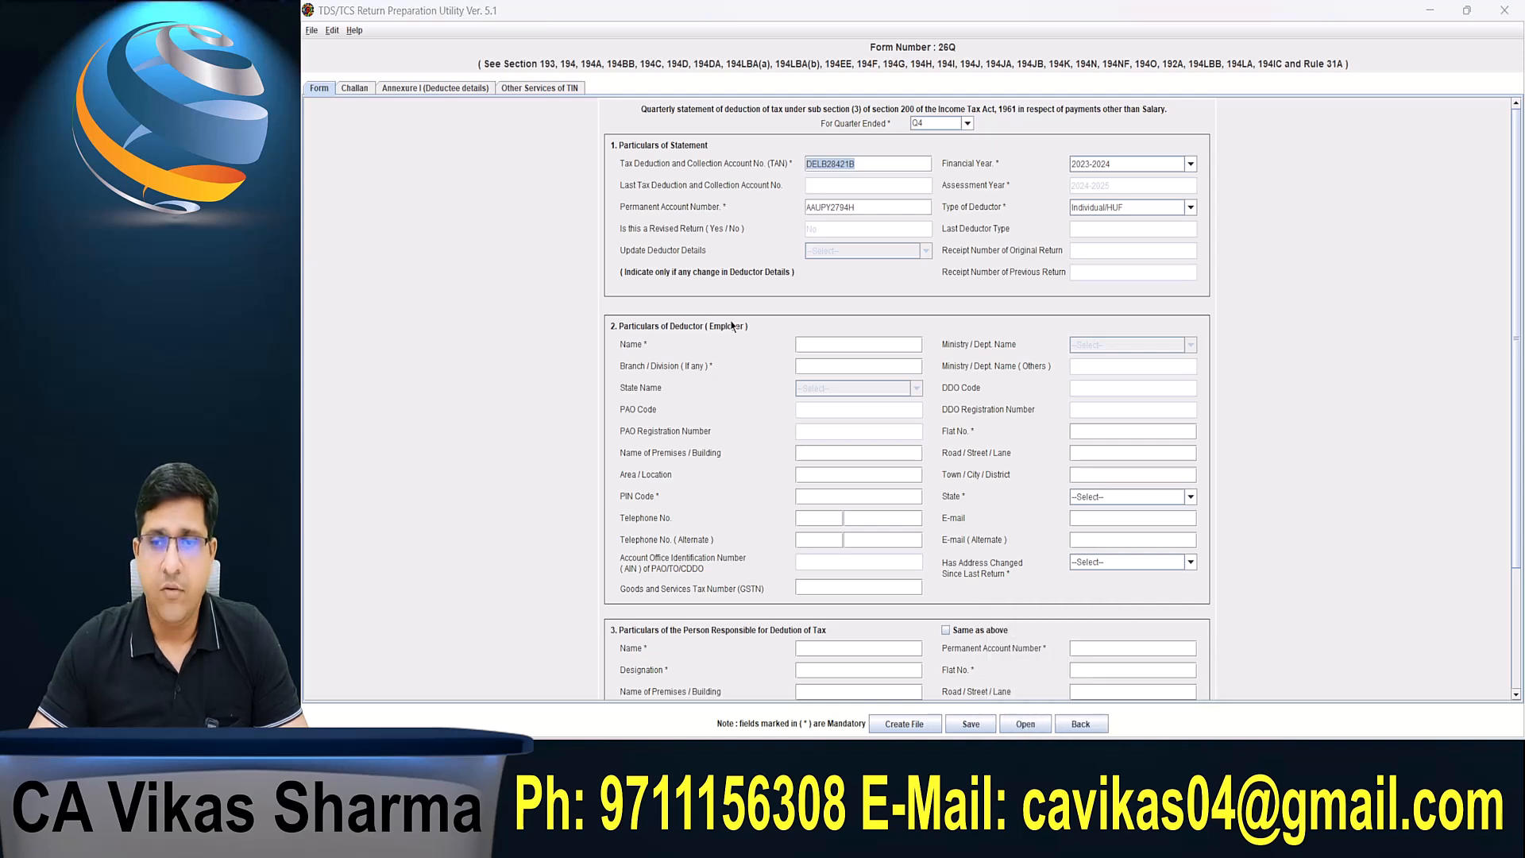
Step: Enter the deductor's name and NA for Branch / Division
{"action": "left_click", "coordinate": [815, 345]}
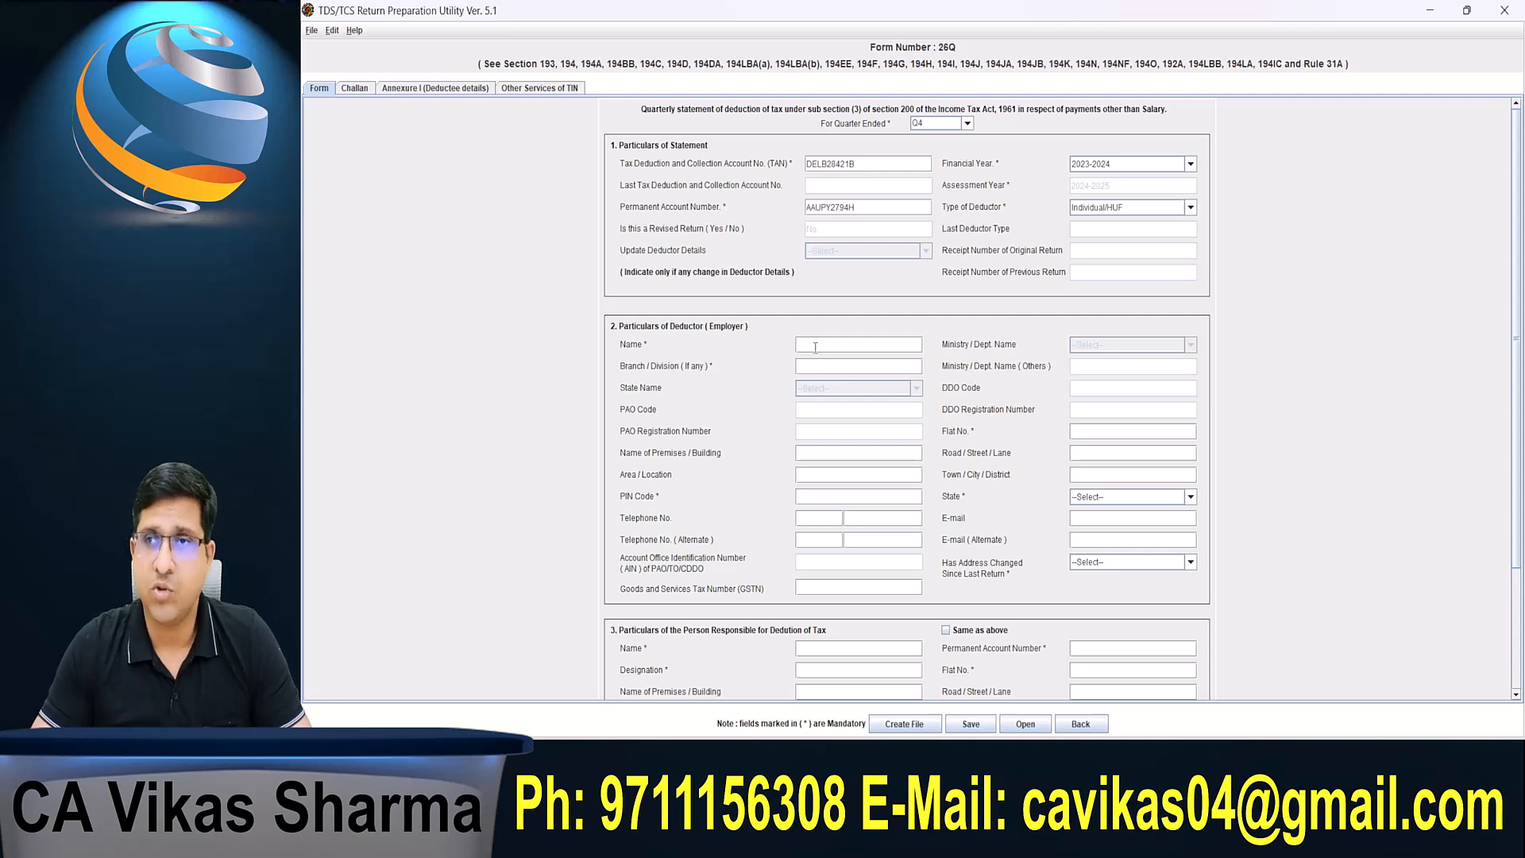
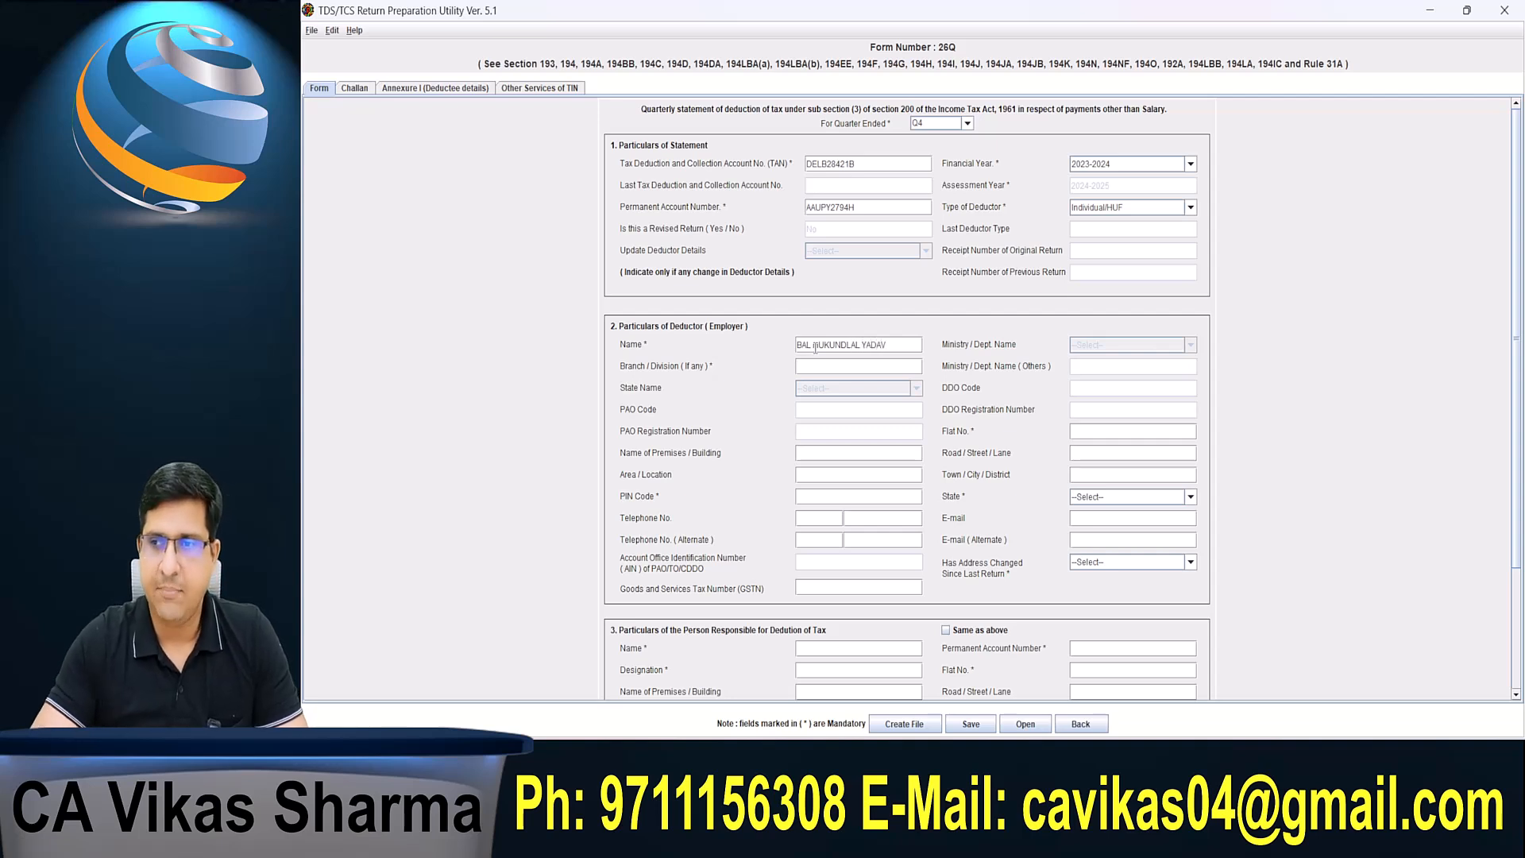
{"action": "key", "text": "Tab"}
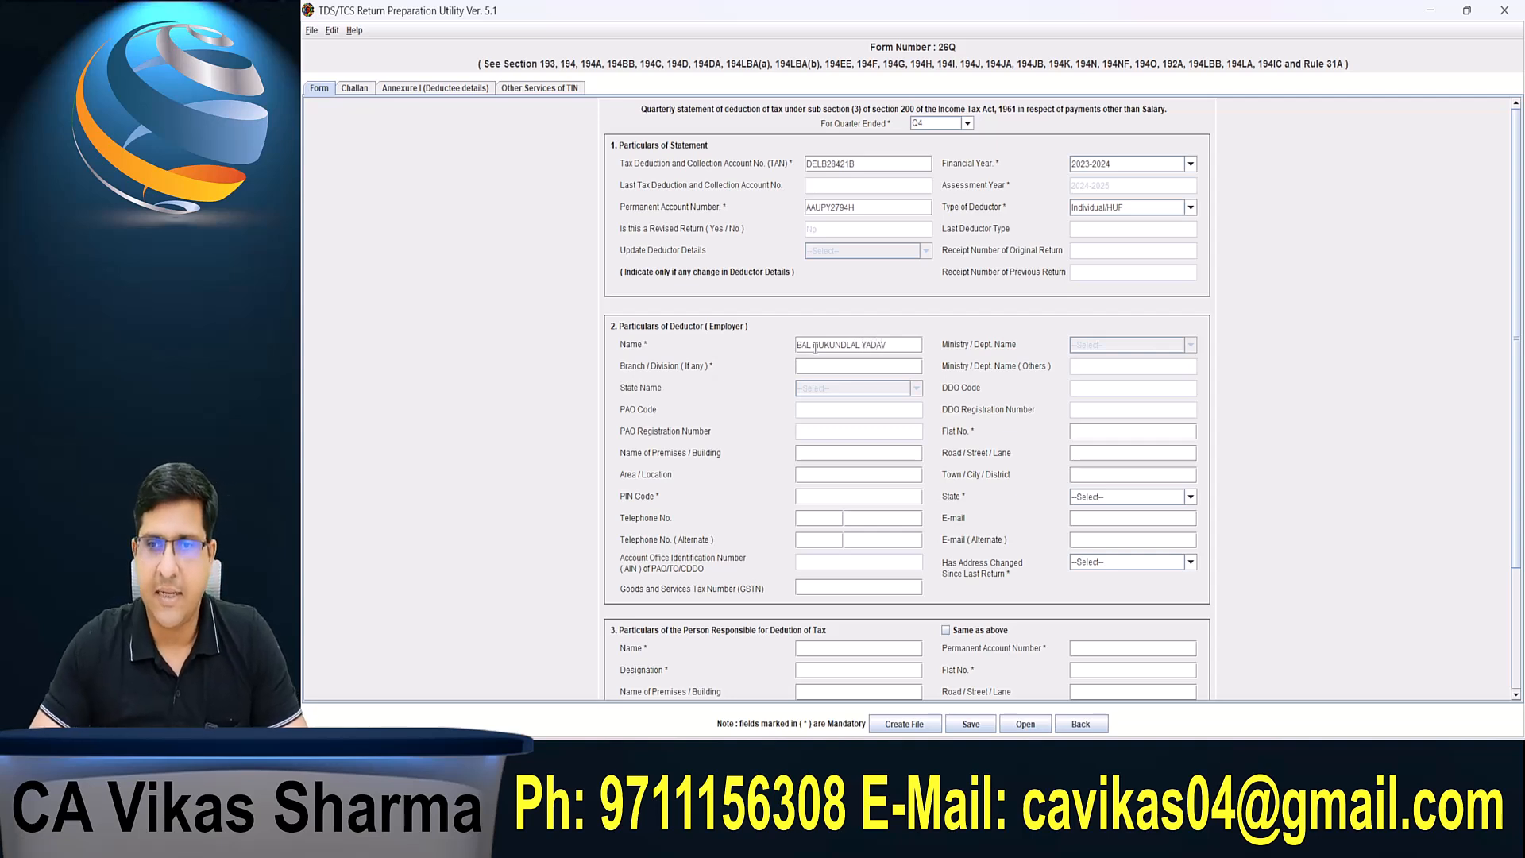
{"action": "scroll", "coordinate": [738, 318], "scroll_direction": "down", "scroll_amount": 3}
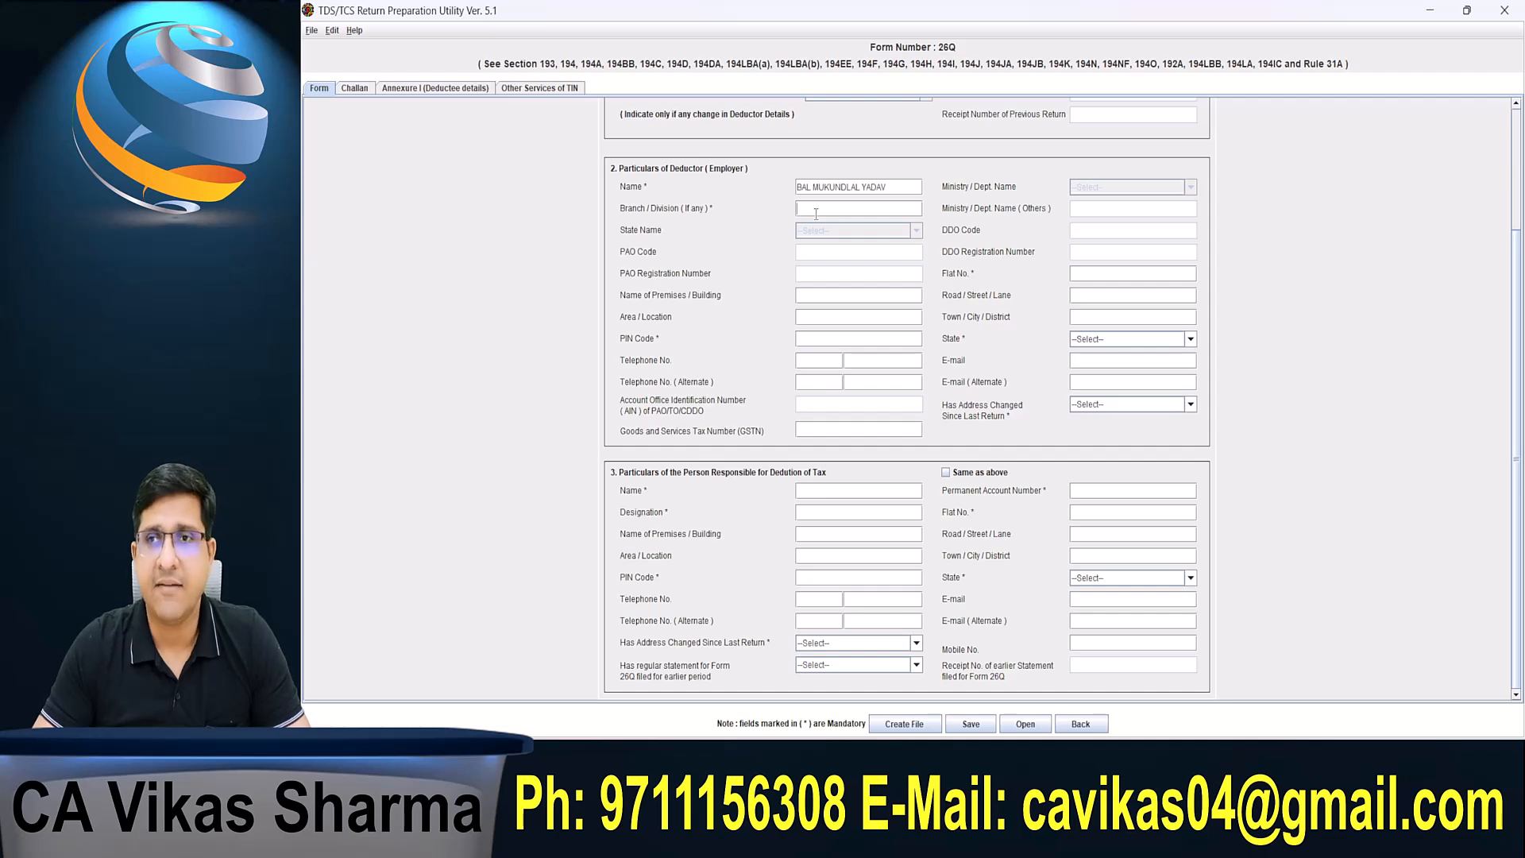
{"action": "type", "text": "NA"}
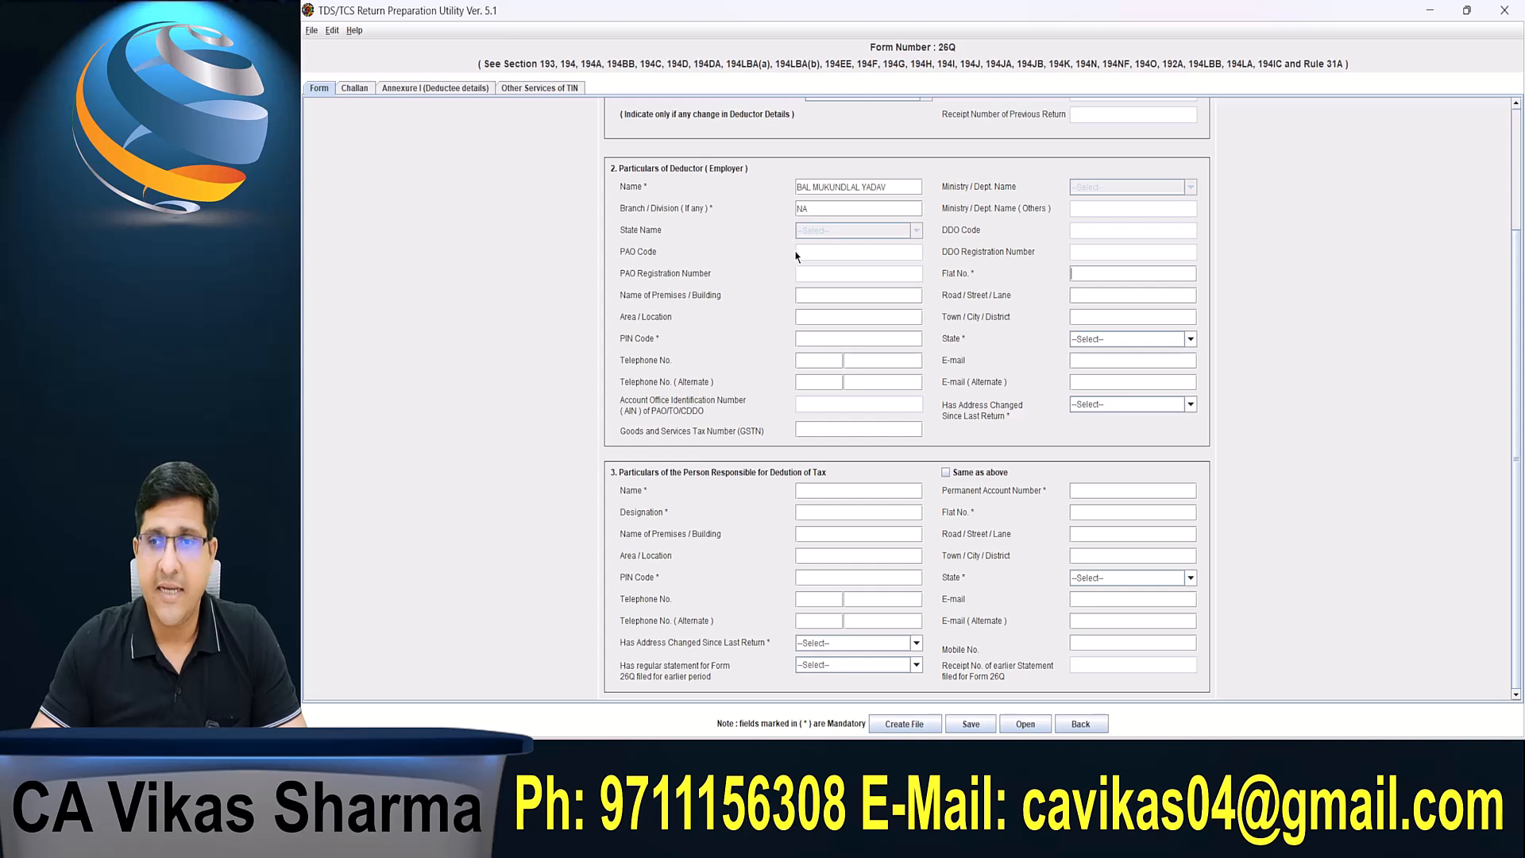
Step: Enter the deductor's flat number, NA premises, road, area, city and PIN code
{"action": "left_click", "coordinate": [1094, 274]}
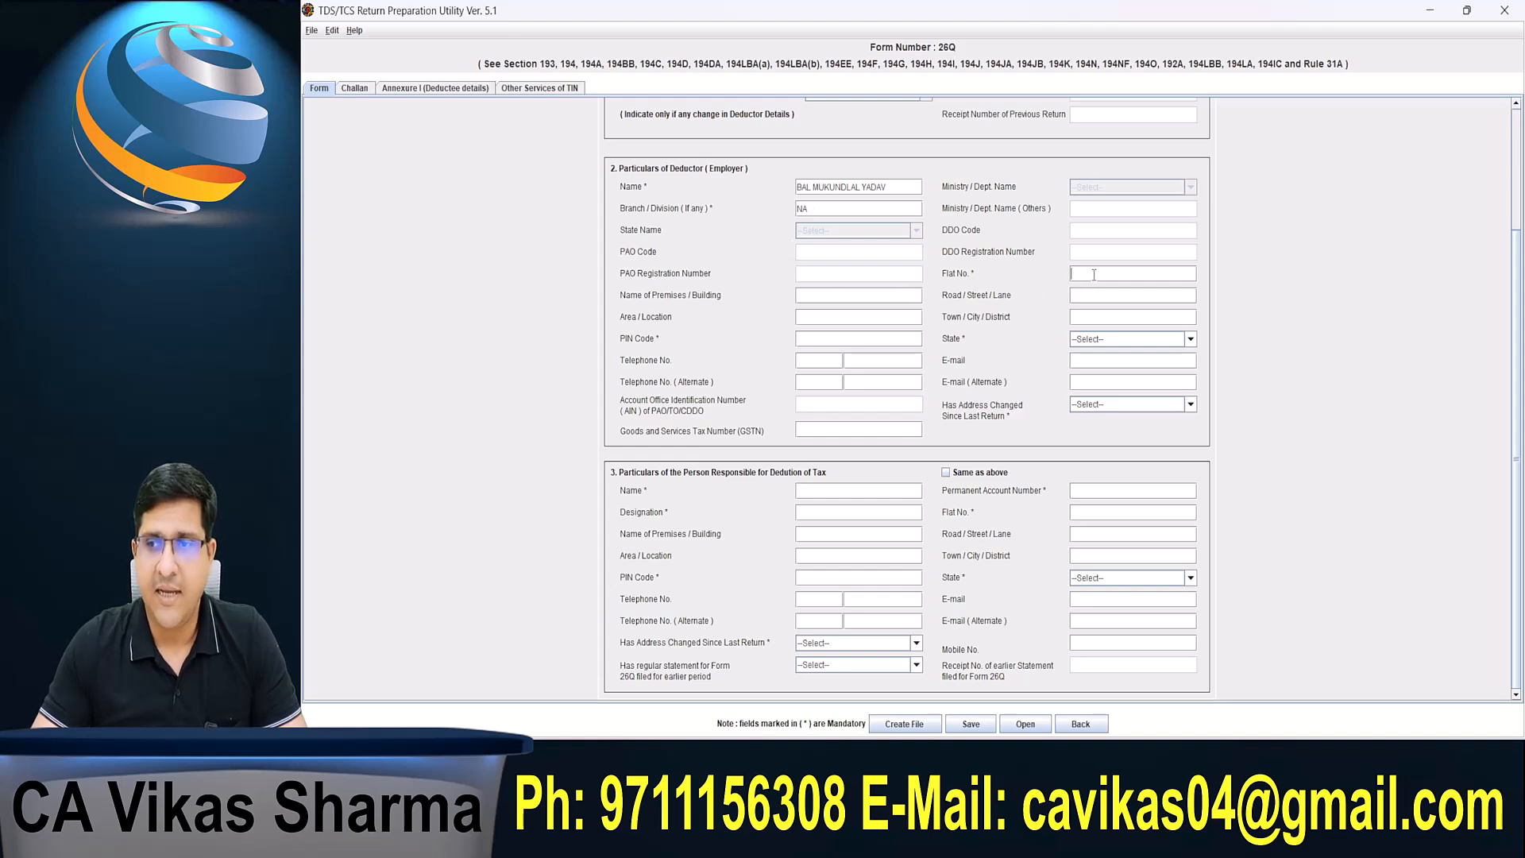
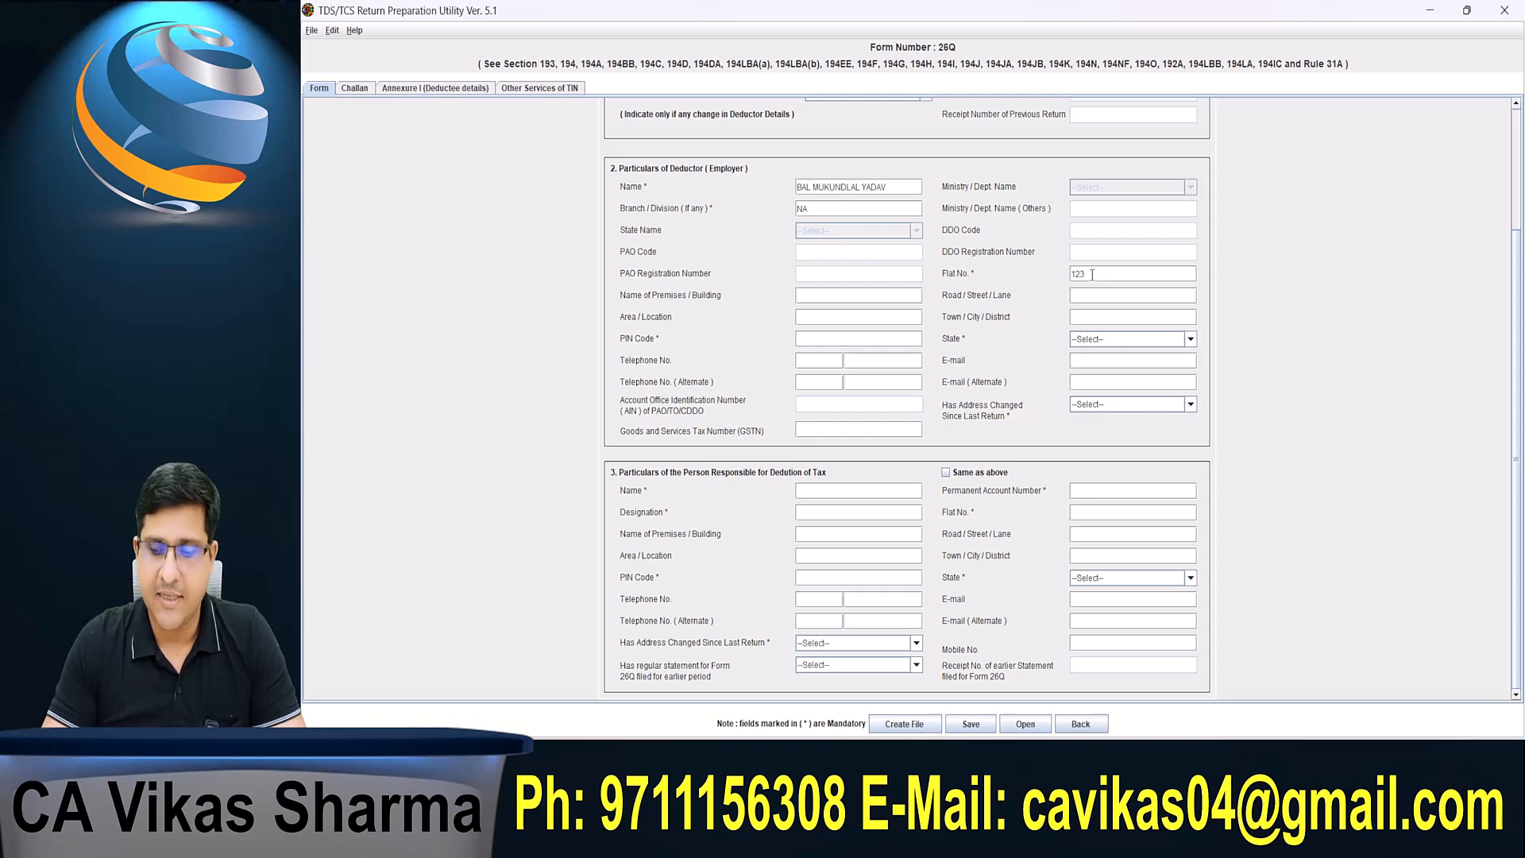
{"action": "key", "text": "Tab"}
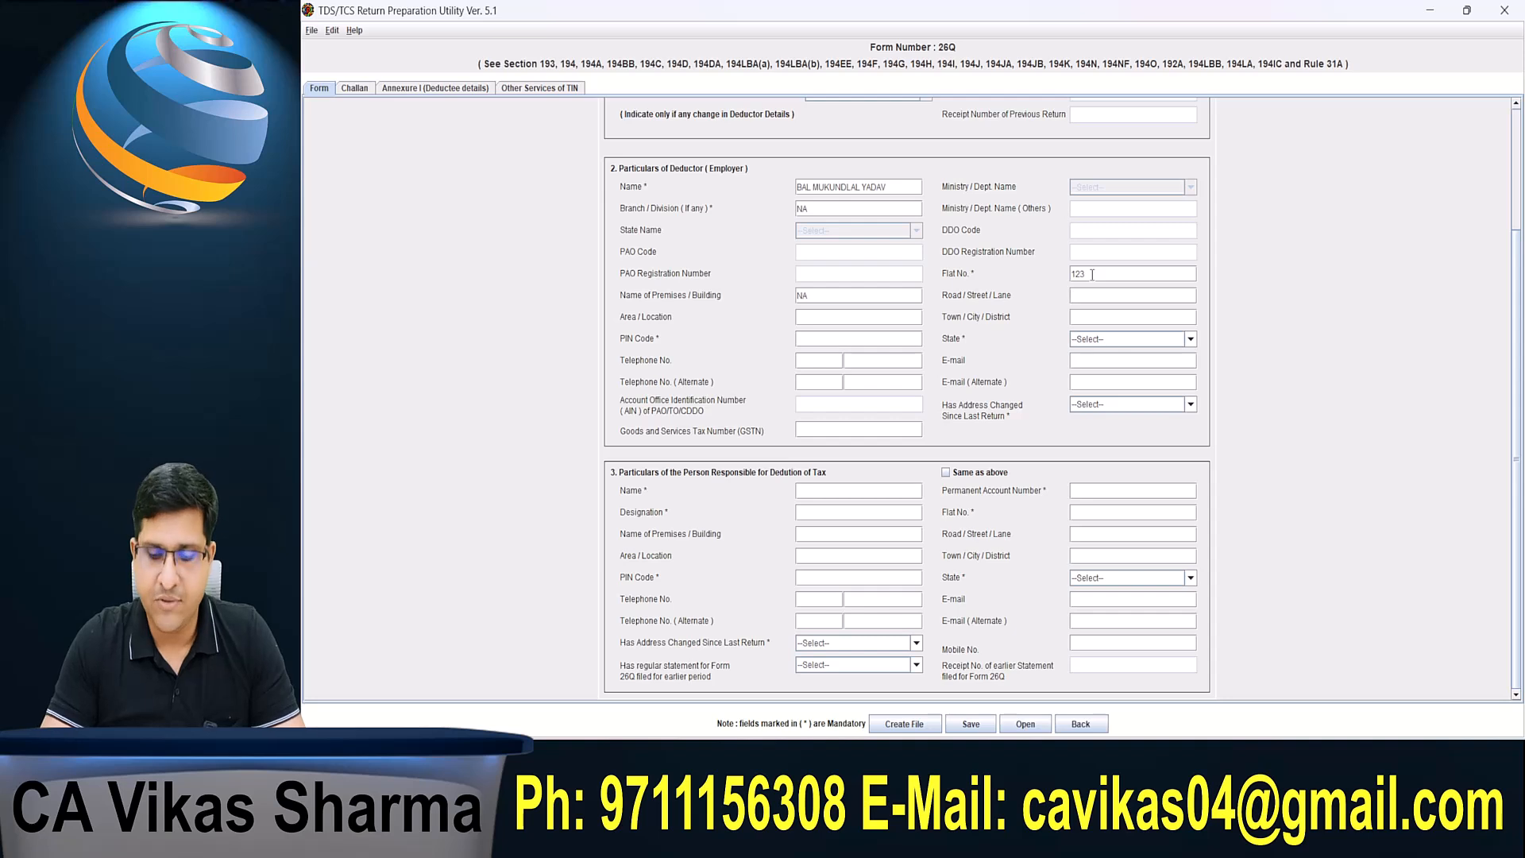
{"action": "key", "text": "Tab"}
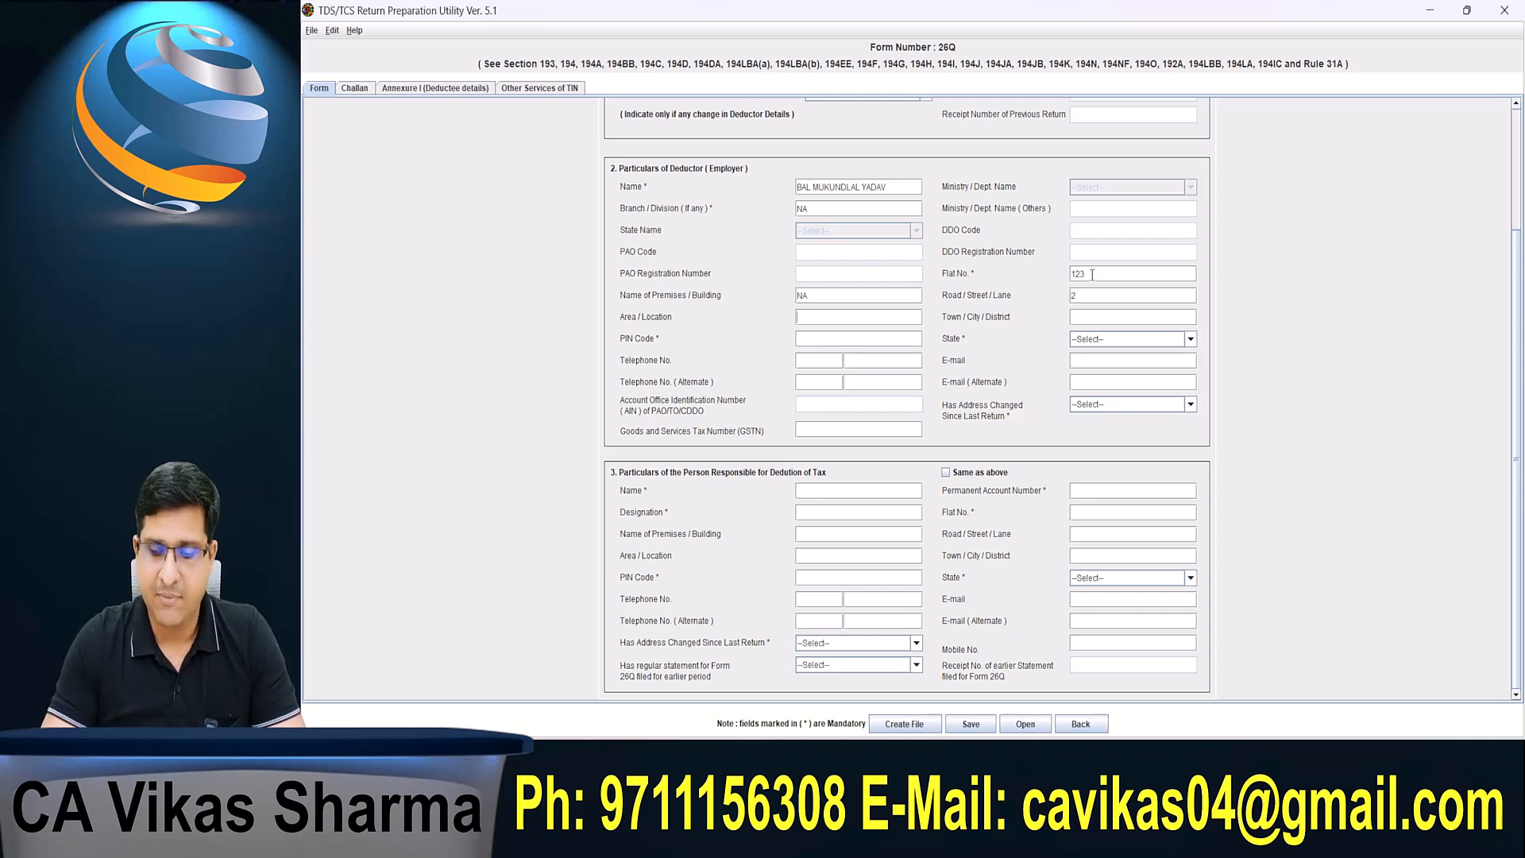
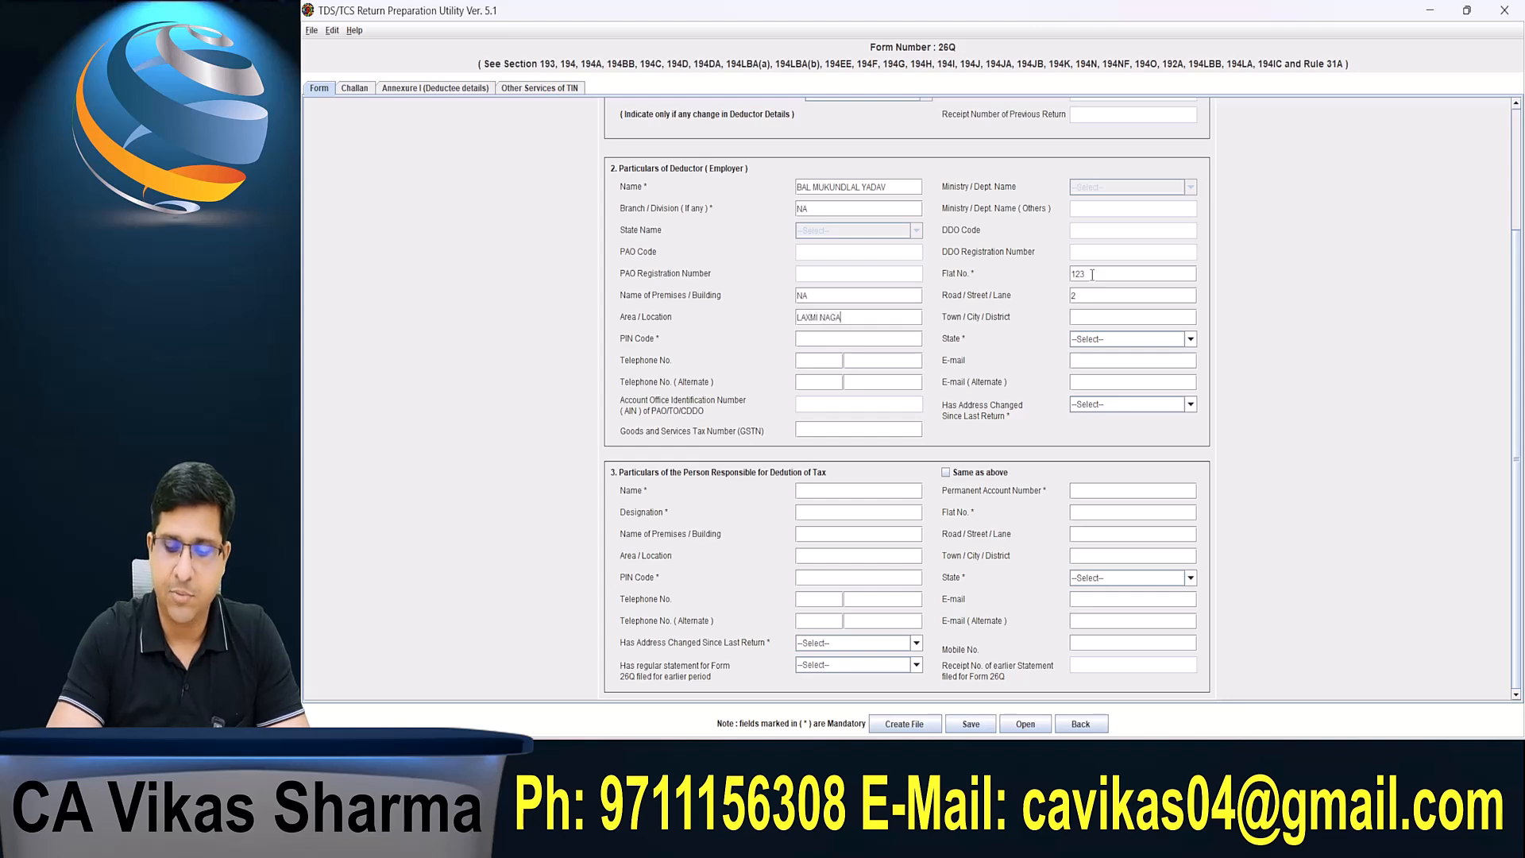
{"action": "key", "text": "Tab"}
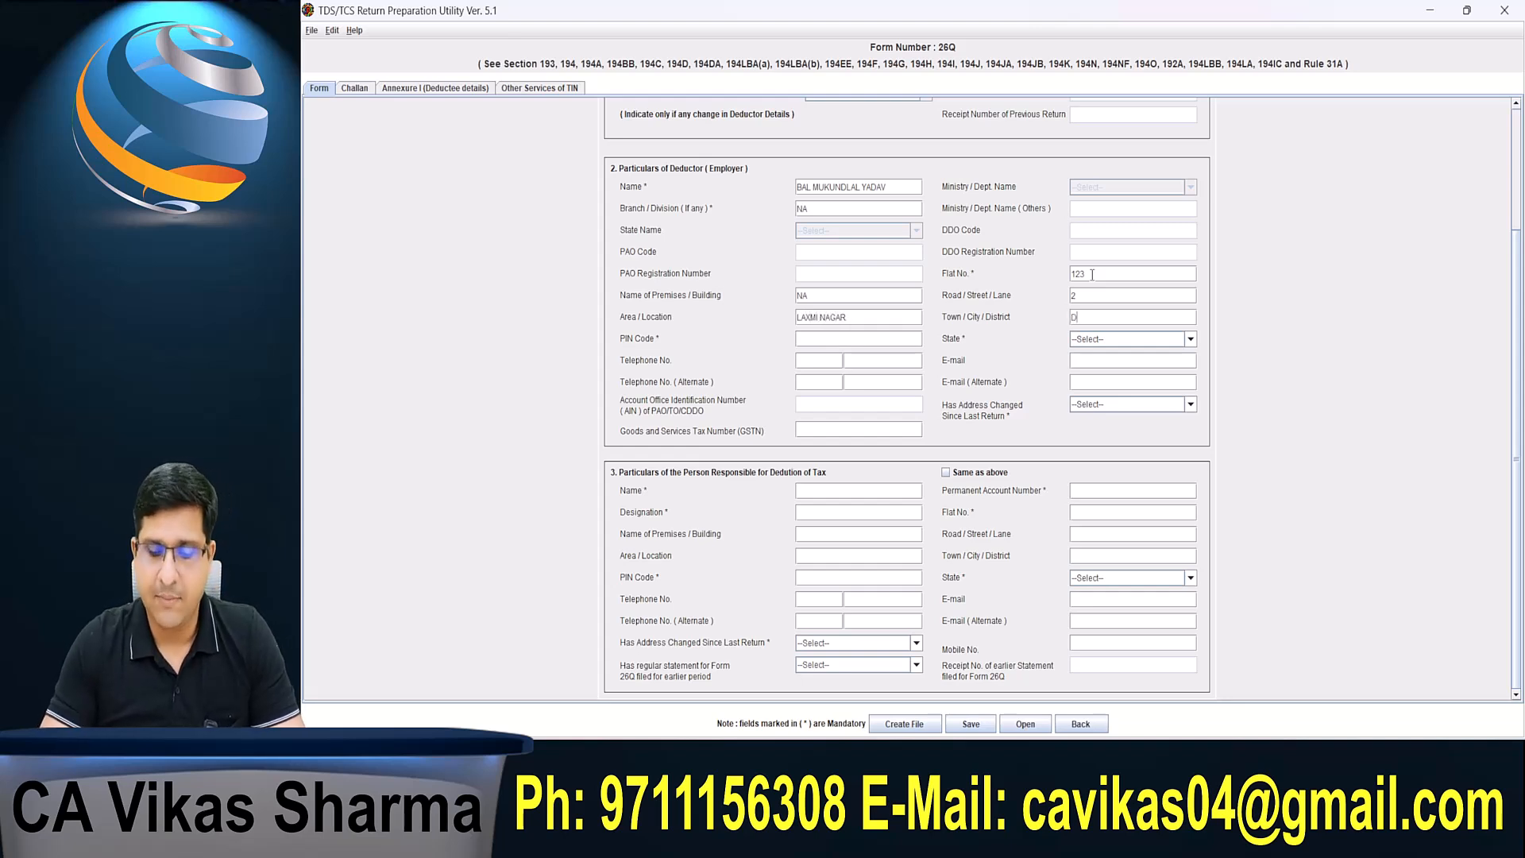
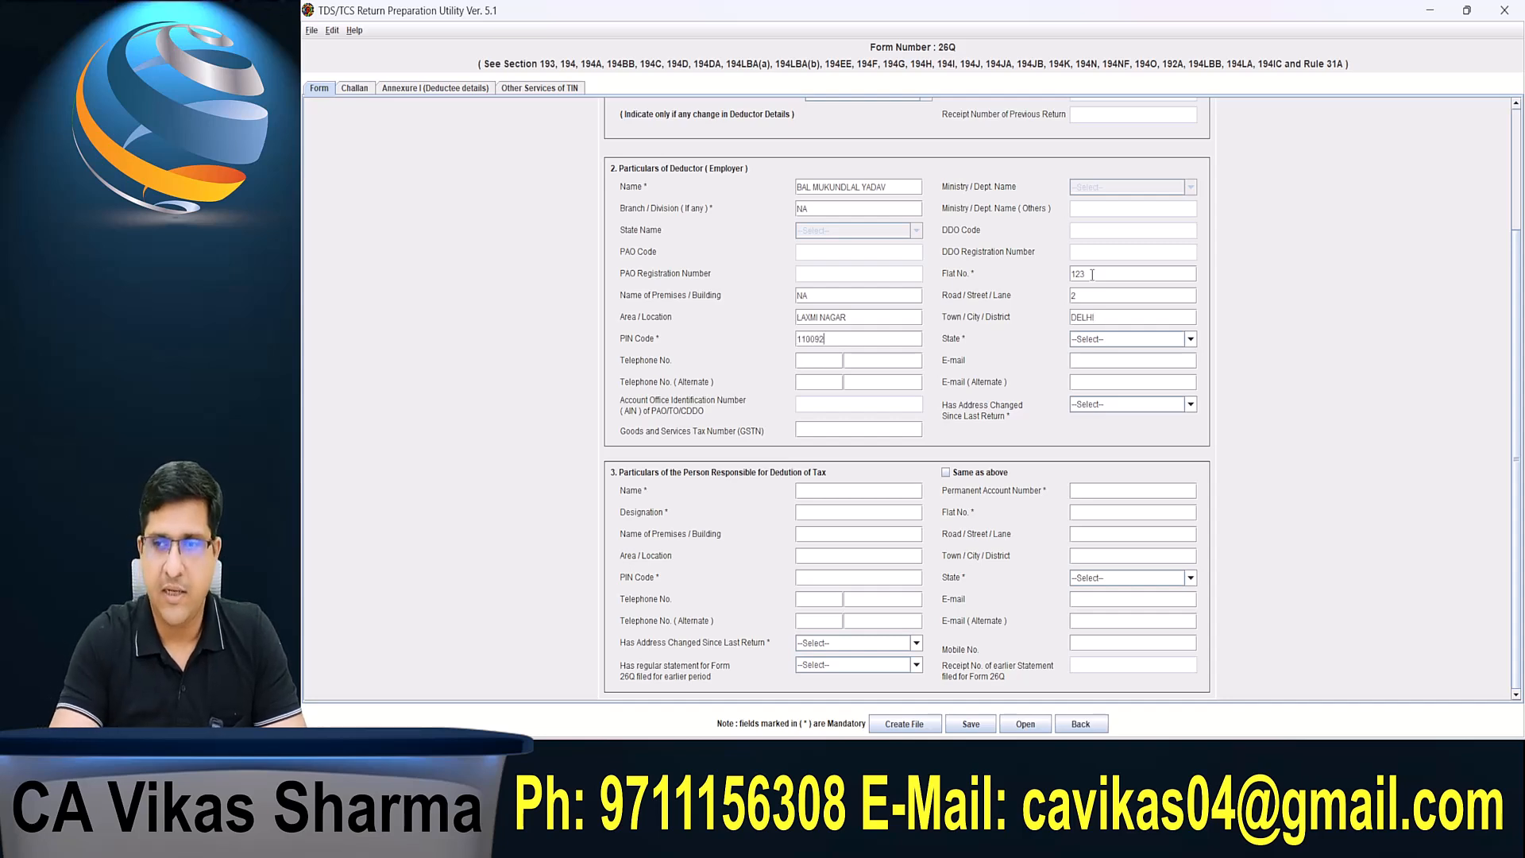
{"action": "key", "text": "Tab"}
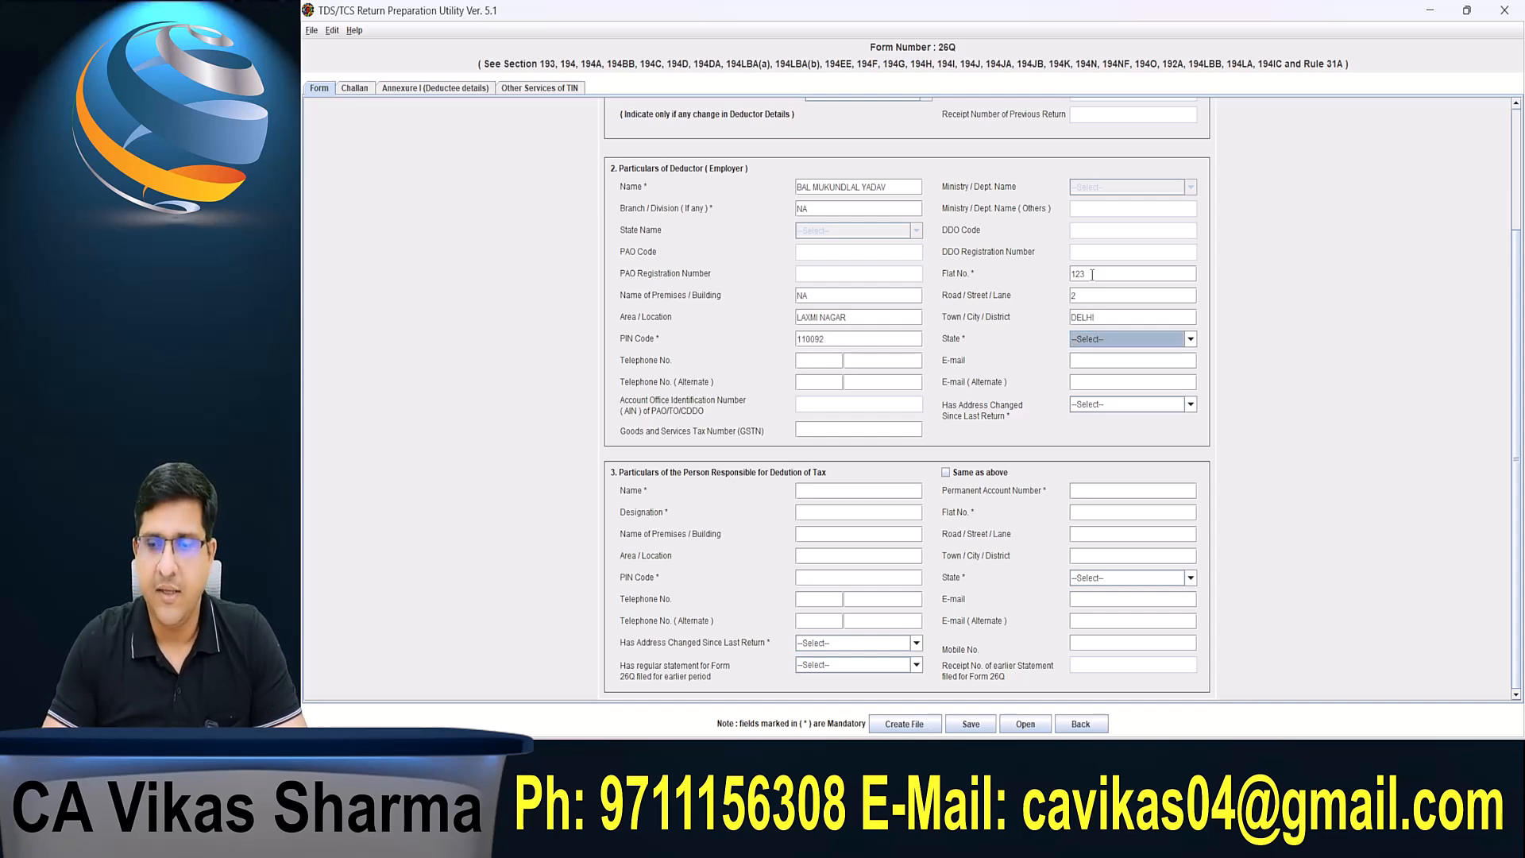
Step: Choose Delhi as the deductor's state
{"action": "left_click", "coordinate": [1093, 346]}
{"action": "key", "text": "Down"}
{"action": "key", "text": "Down"}
{"action": "key", "text": "Down"}
{"action": "key", "text": "Down"}
{"action": "key", "text": "Down"}
{"action": "key", "text": "Down"}
{"action": "key", "text": "Down"}
{"action": "key", "text": "Down"}
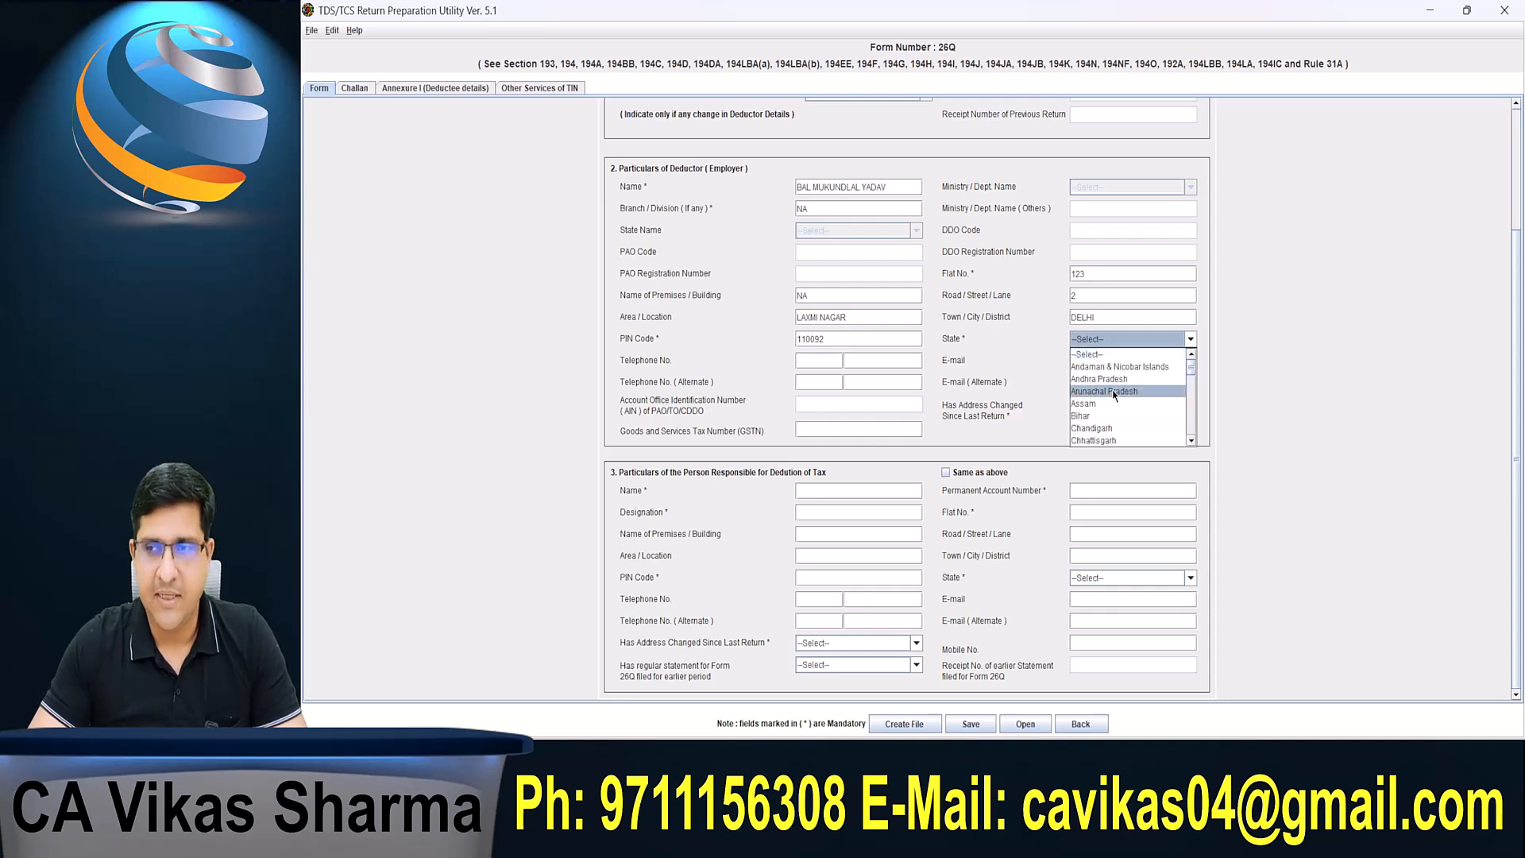
{"action": "key", "text": "Down"}
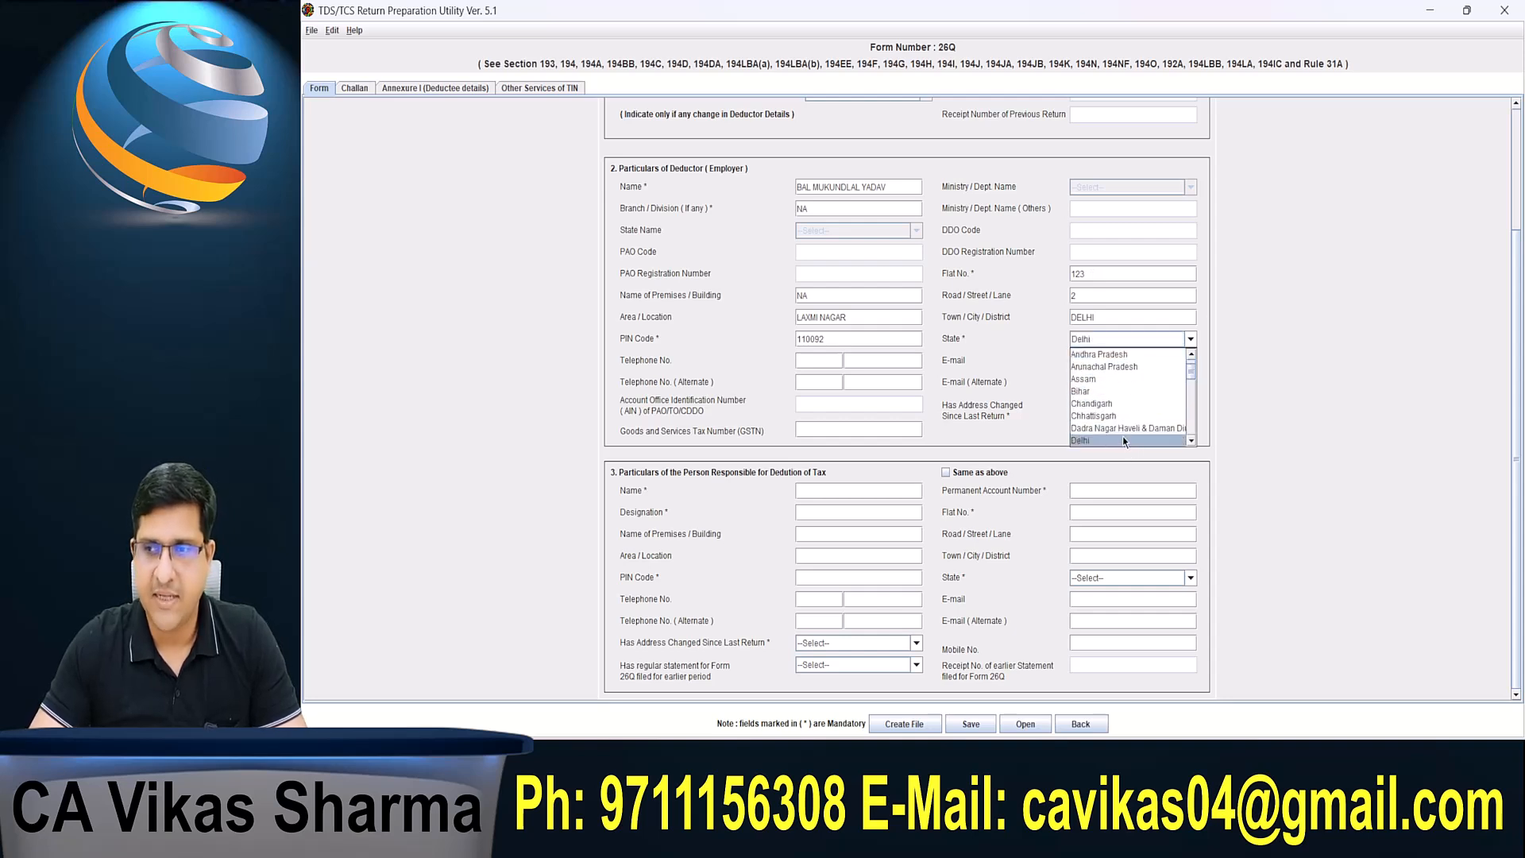
{"action": "left_click", "coordinate": [1122, 436]}
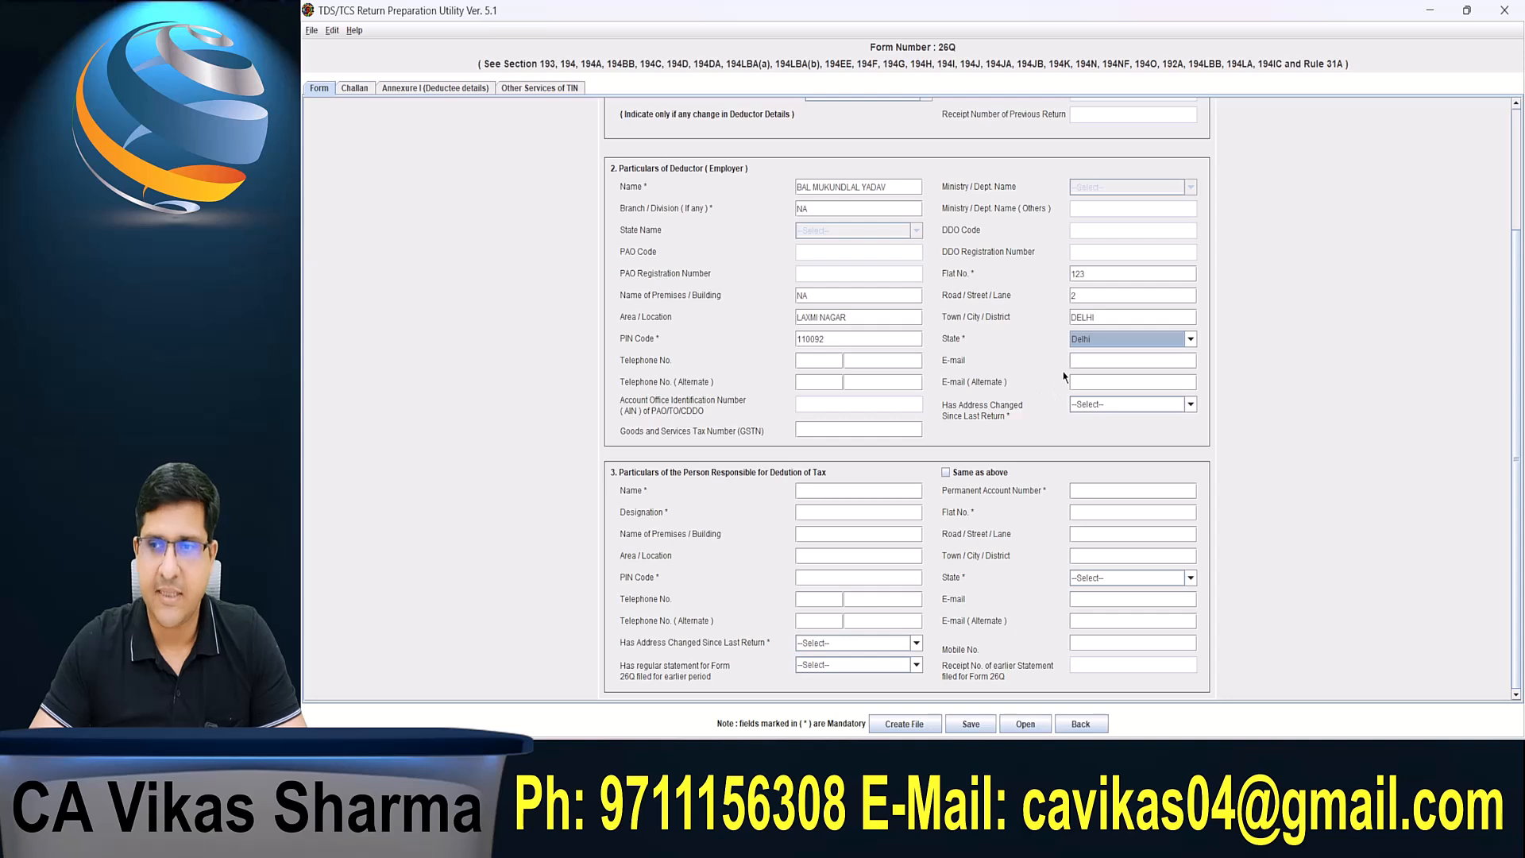
Step: Enter the deductor's e-mail address and telephone number
{"action": "left_click", "coordinate": [1096, 355]}
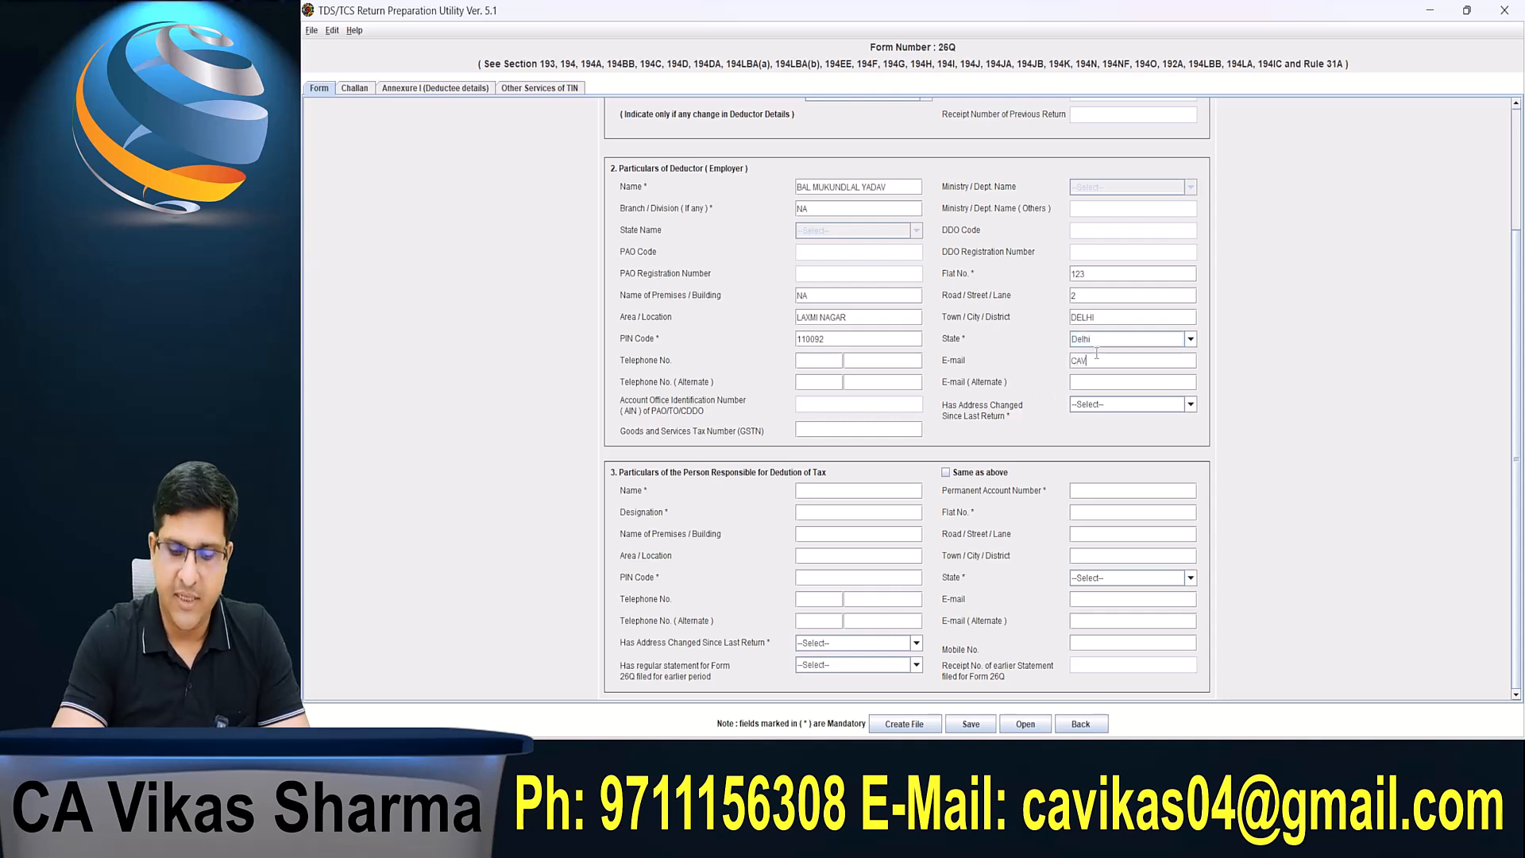
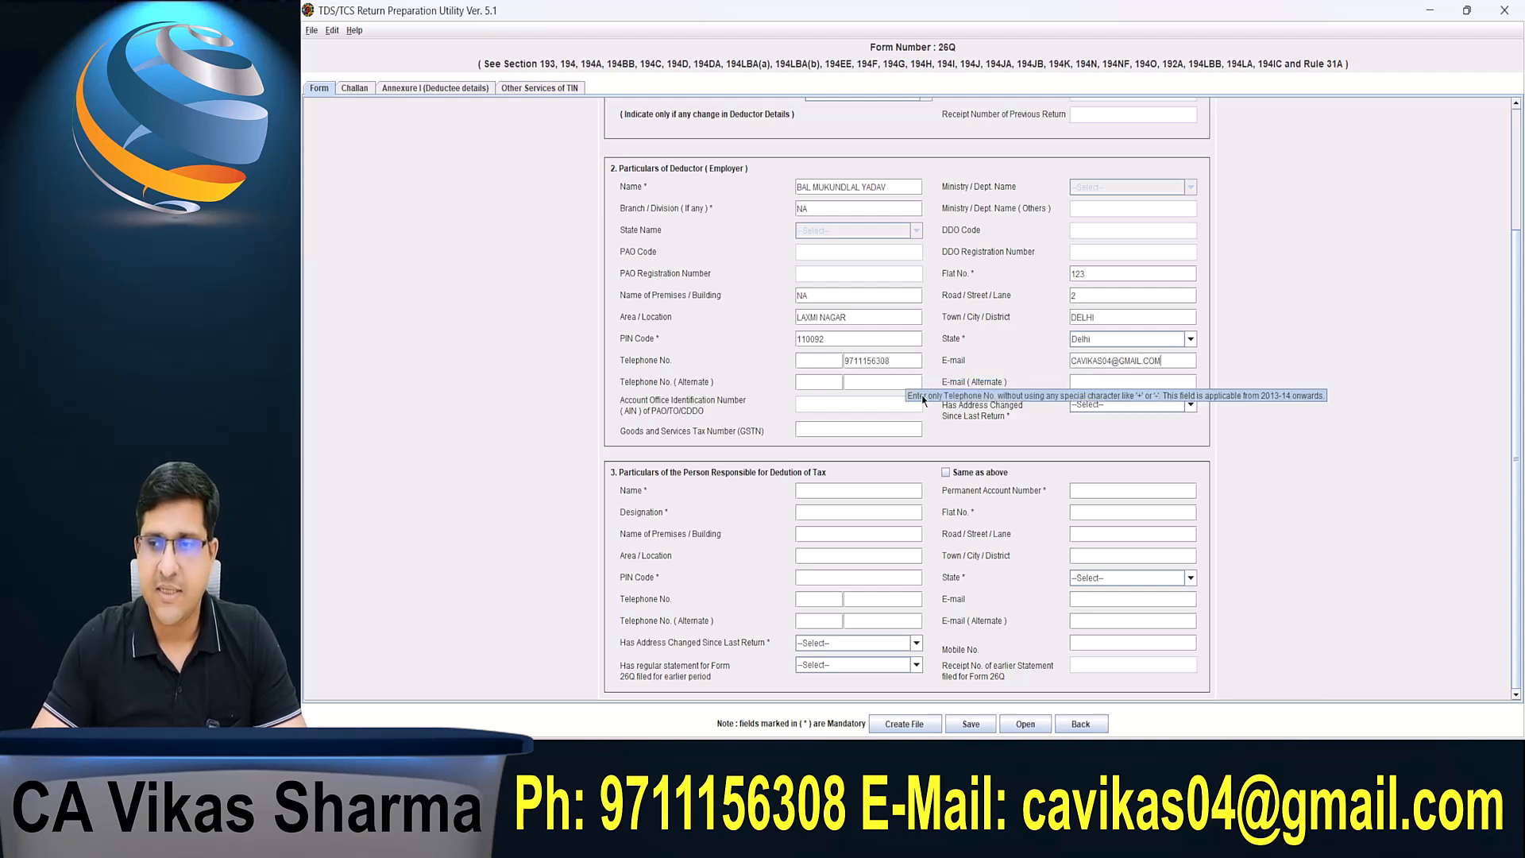
Step: Answer No to the deductor's 'Has Address Changed Since Last Return' question
{"action": "left_click", "coordinate": [1109, 406]}
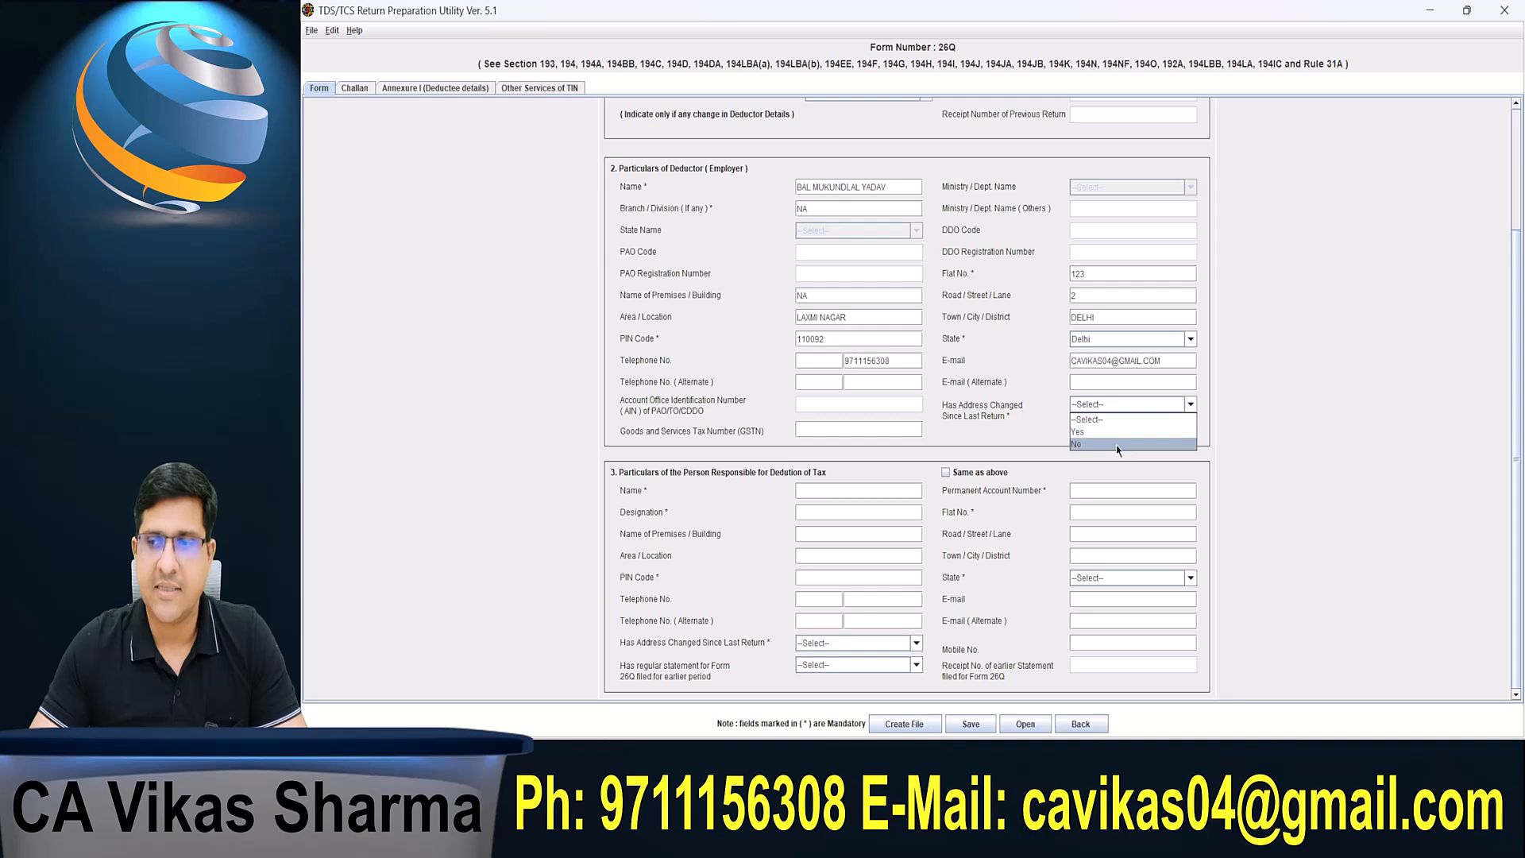
{"action": "left_click", "coordinate": [1116, 445]}
{"action": "left_click", "coordinate": [818, 429]}
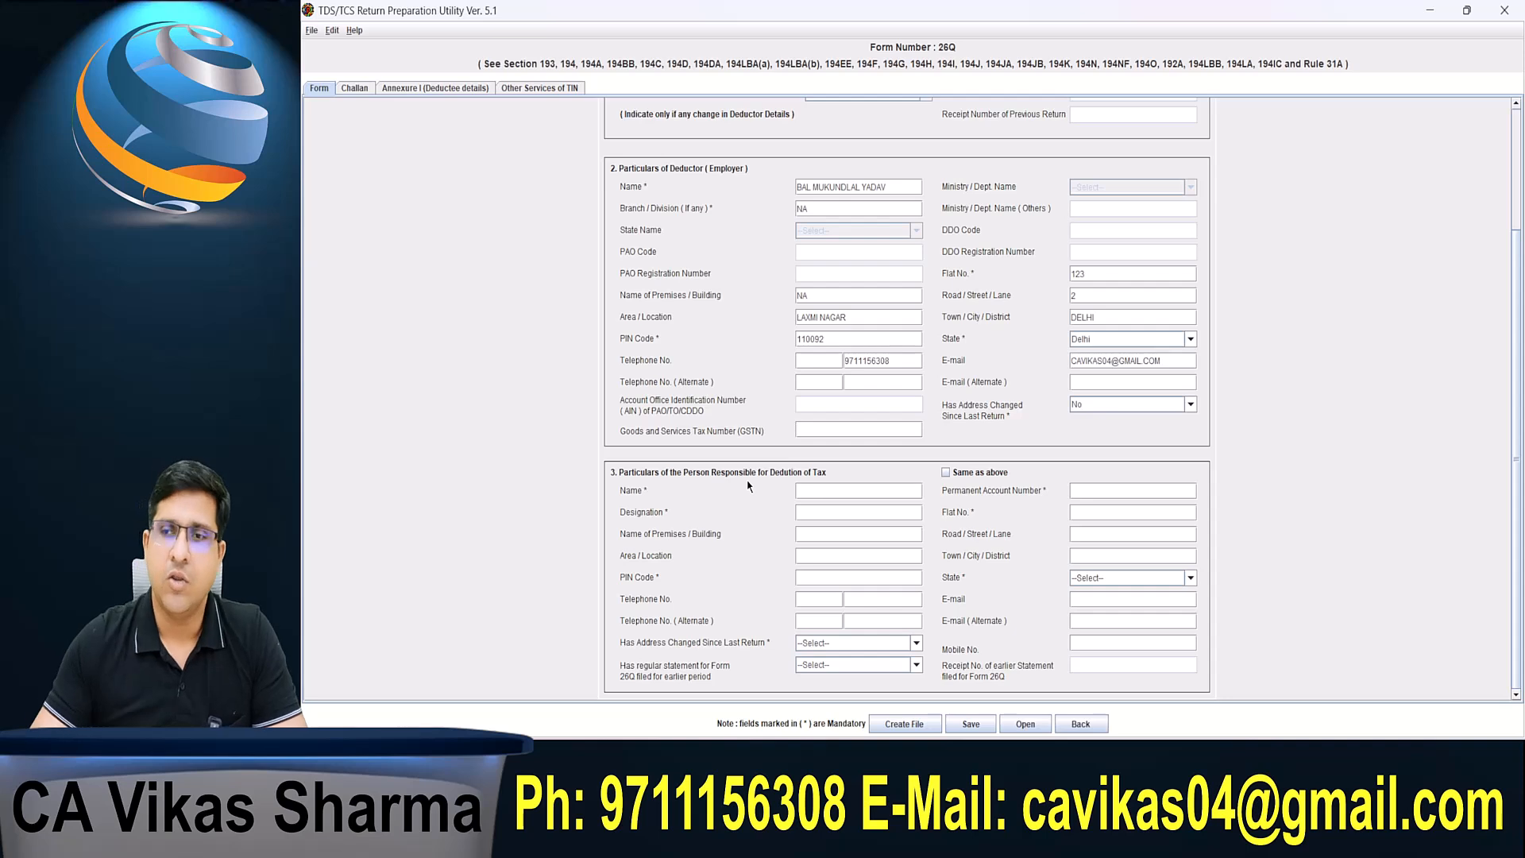
{"action": "left_click_drag", "start_coordinate": [894, 187], "coordinate": [769, 195]}
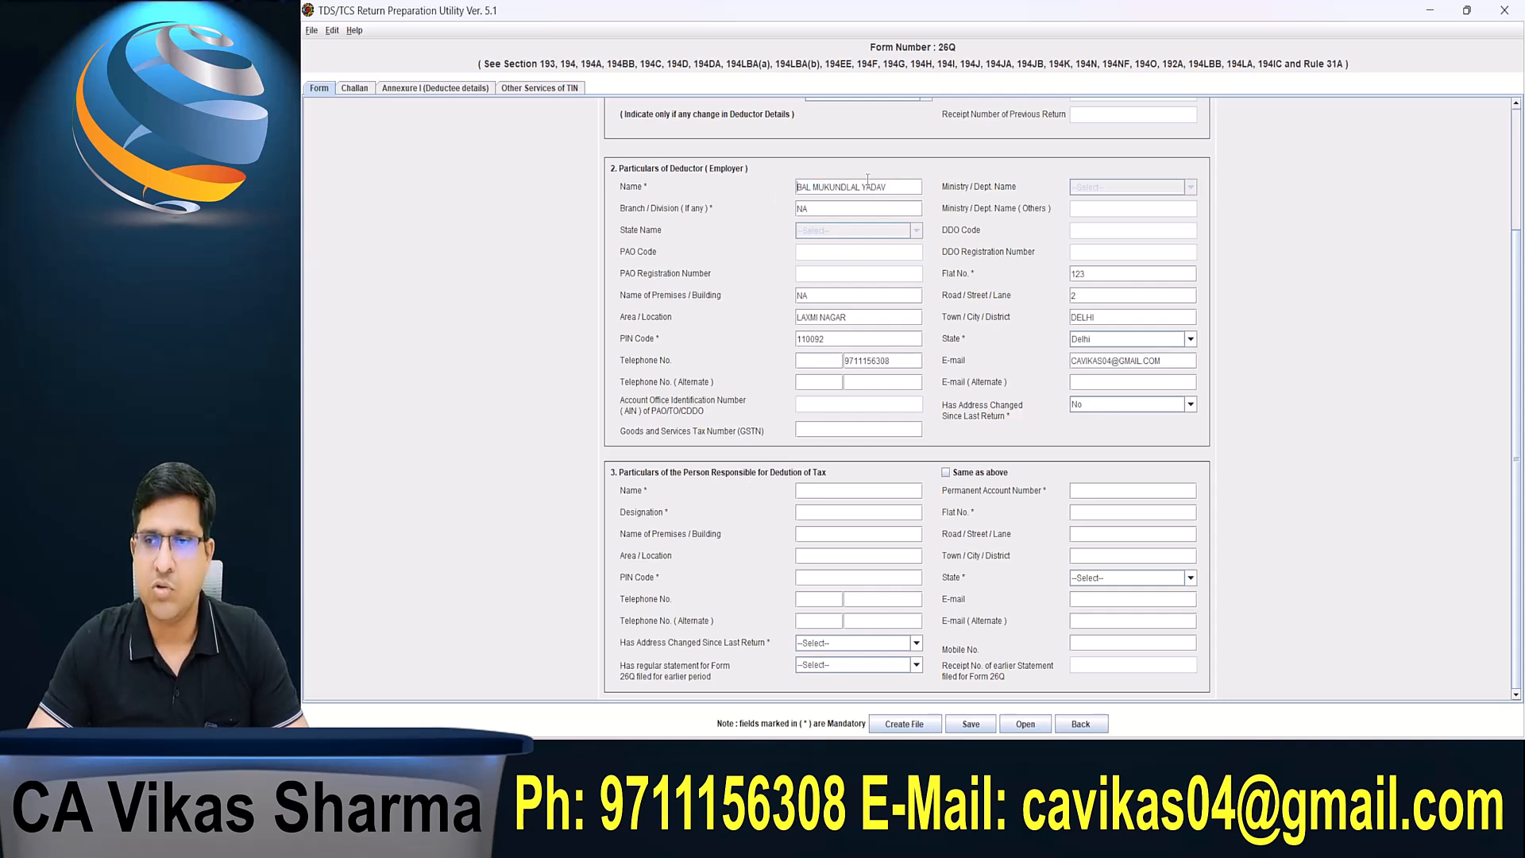
Step: Copy the deductor's name into the responsible person's section and tick Same as above for the address
{"action": "triple_click", "coordinate": [846, 190]}
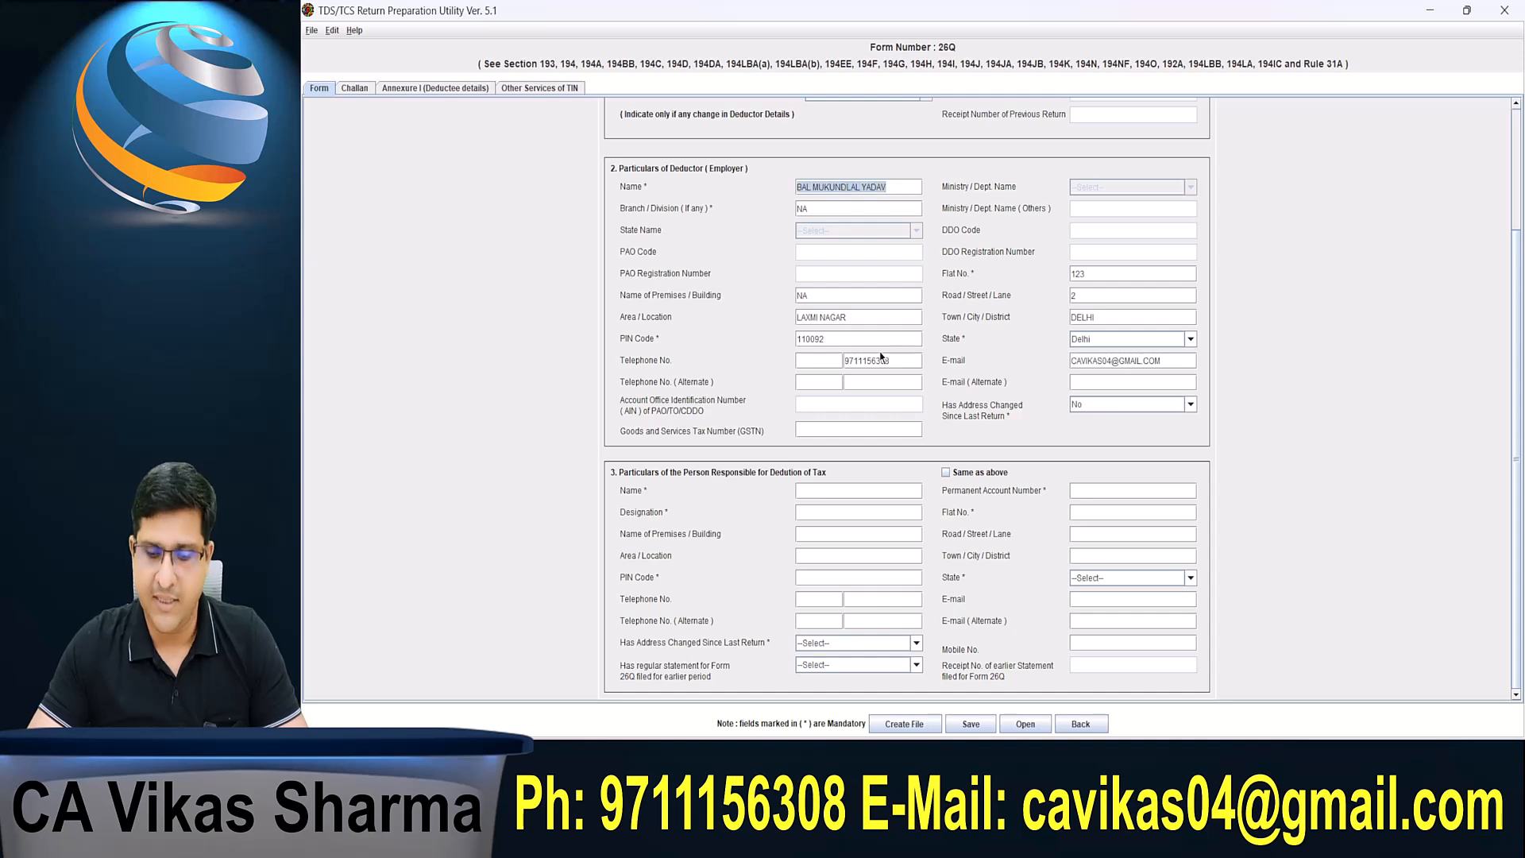
{"action": "left_click", "coordinate": [825, 490]}
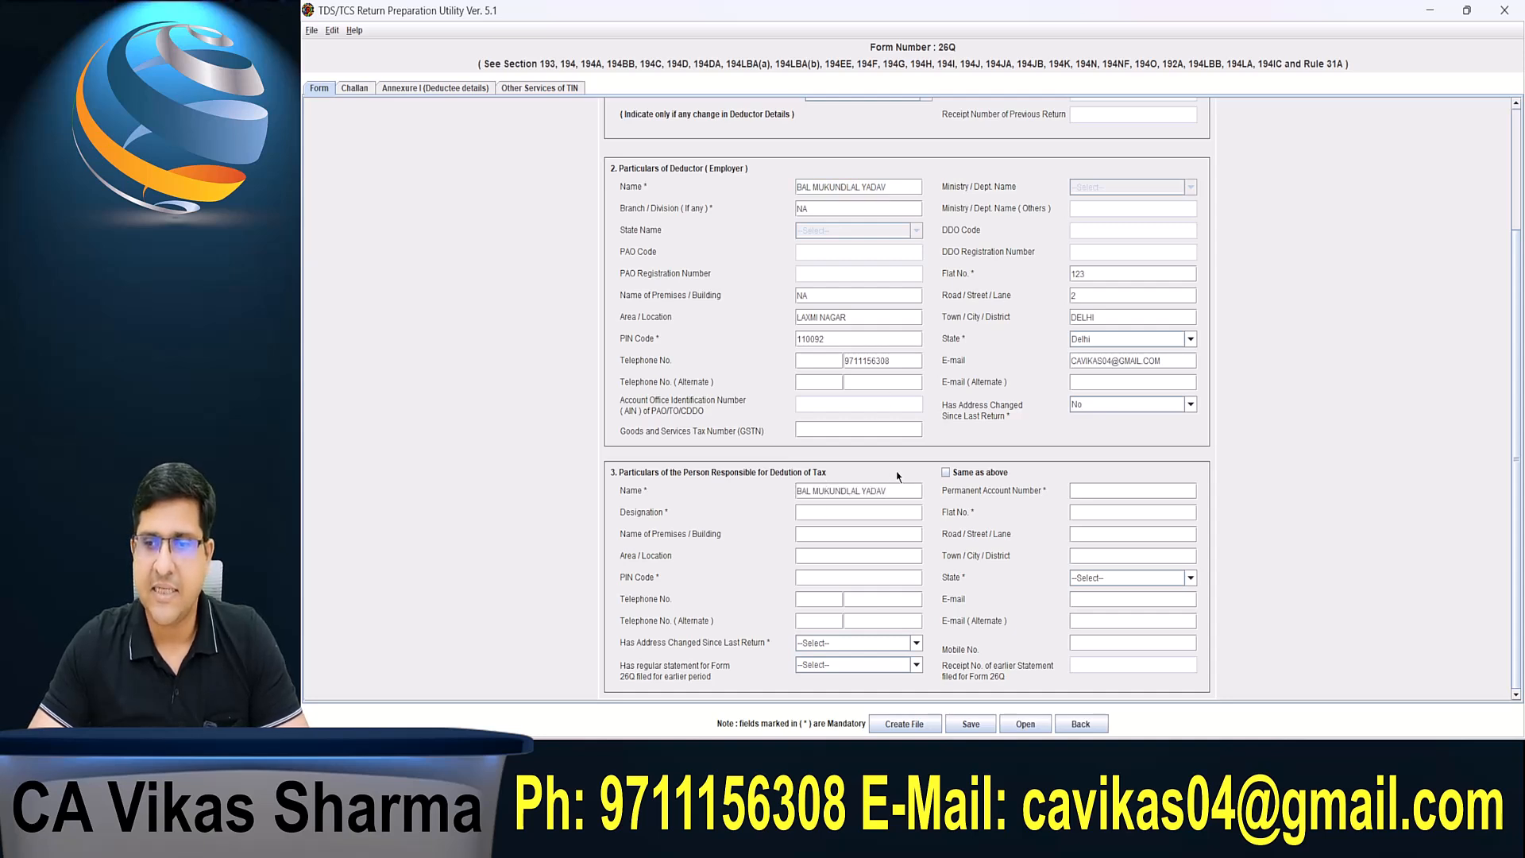
{"action": "left_click", "coordinate": [944, 473]}
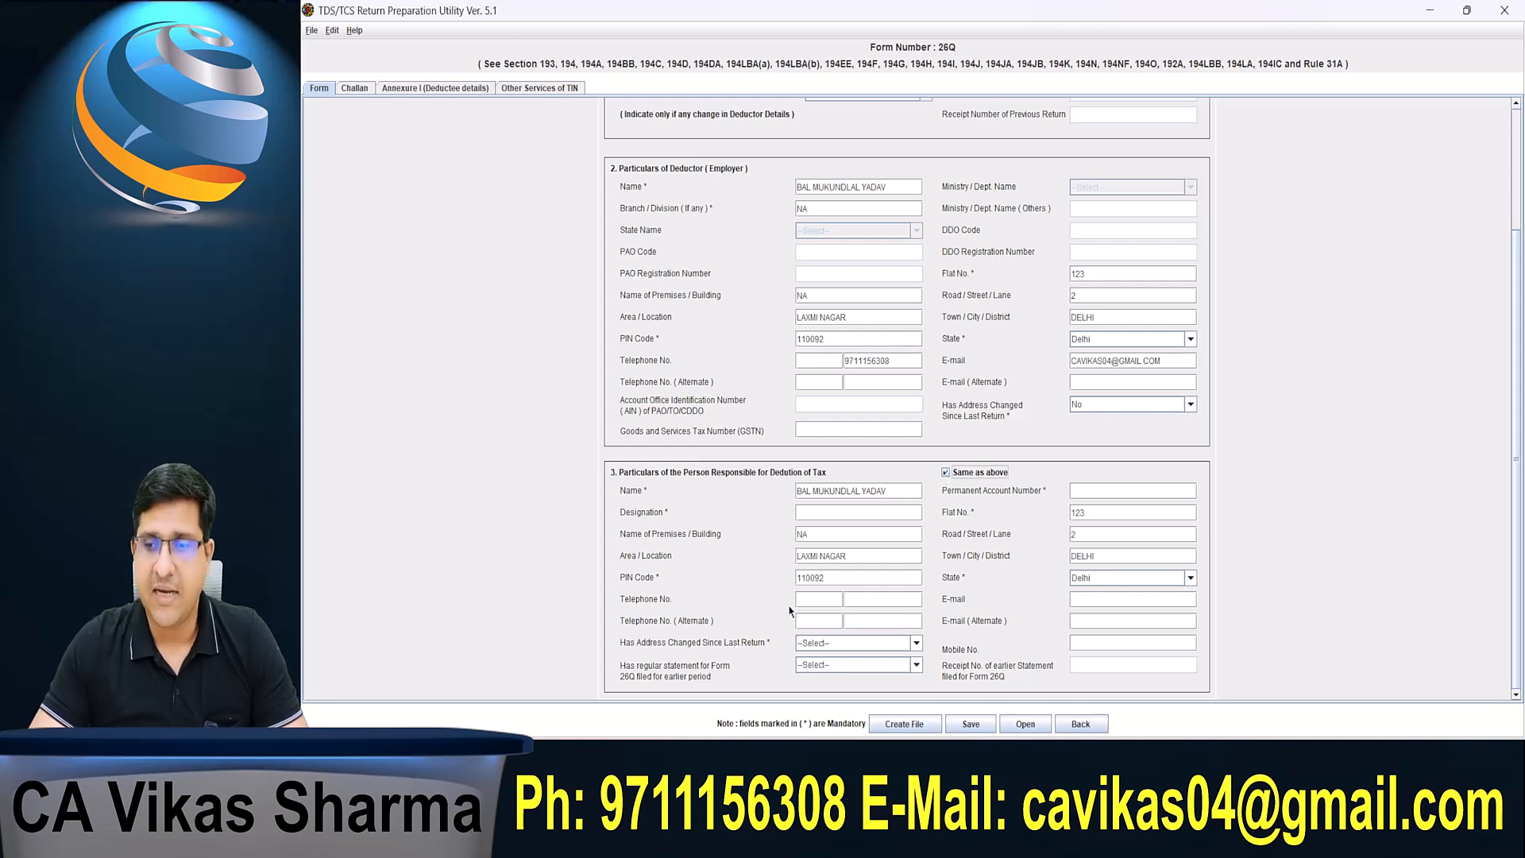
{"action": "left_click", "coordinate": [880, 604]}
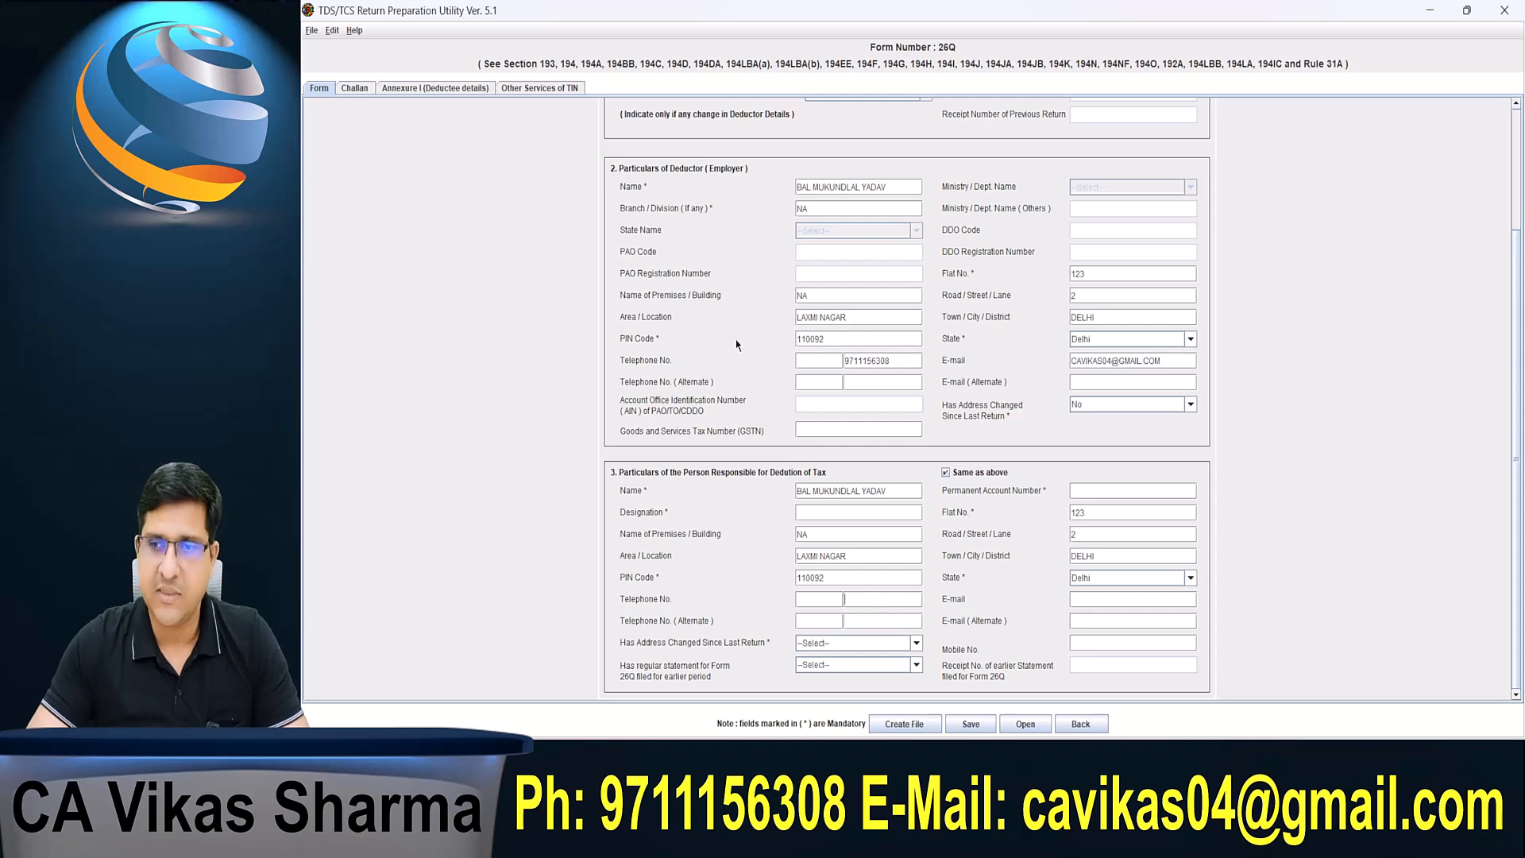
Step: Copy the deductor's telephone number and e-mail address into the responsible person's fields
{"action": "double_click", "coordinate": [884, 359]}
{"action": "key", "text": "ctrl+c"}
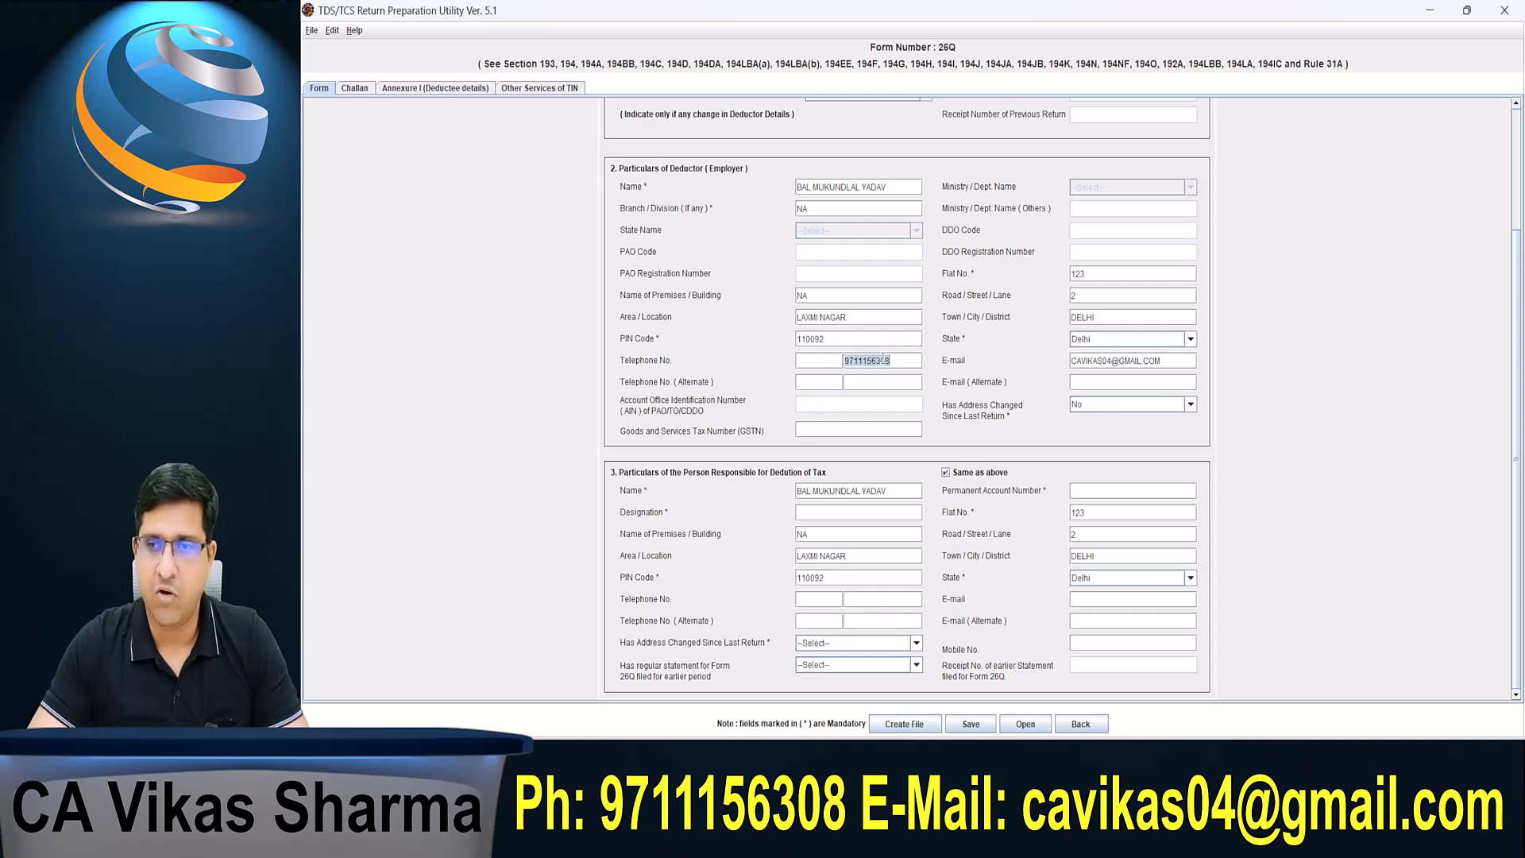
{"action": "left_click", "coordinate": [872, 605]}
{"action": "key", "text": "ctrl+v"}
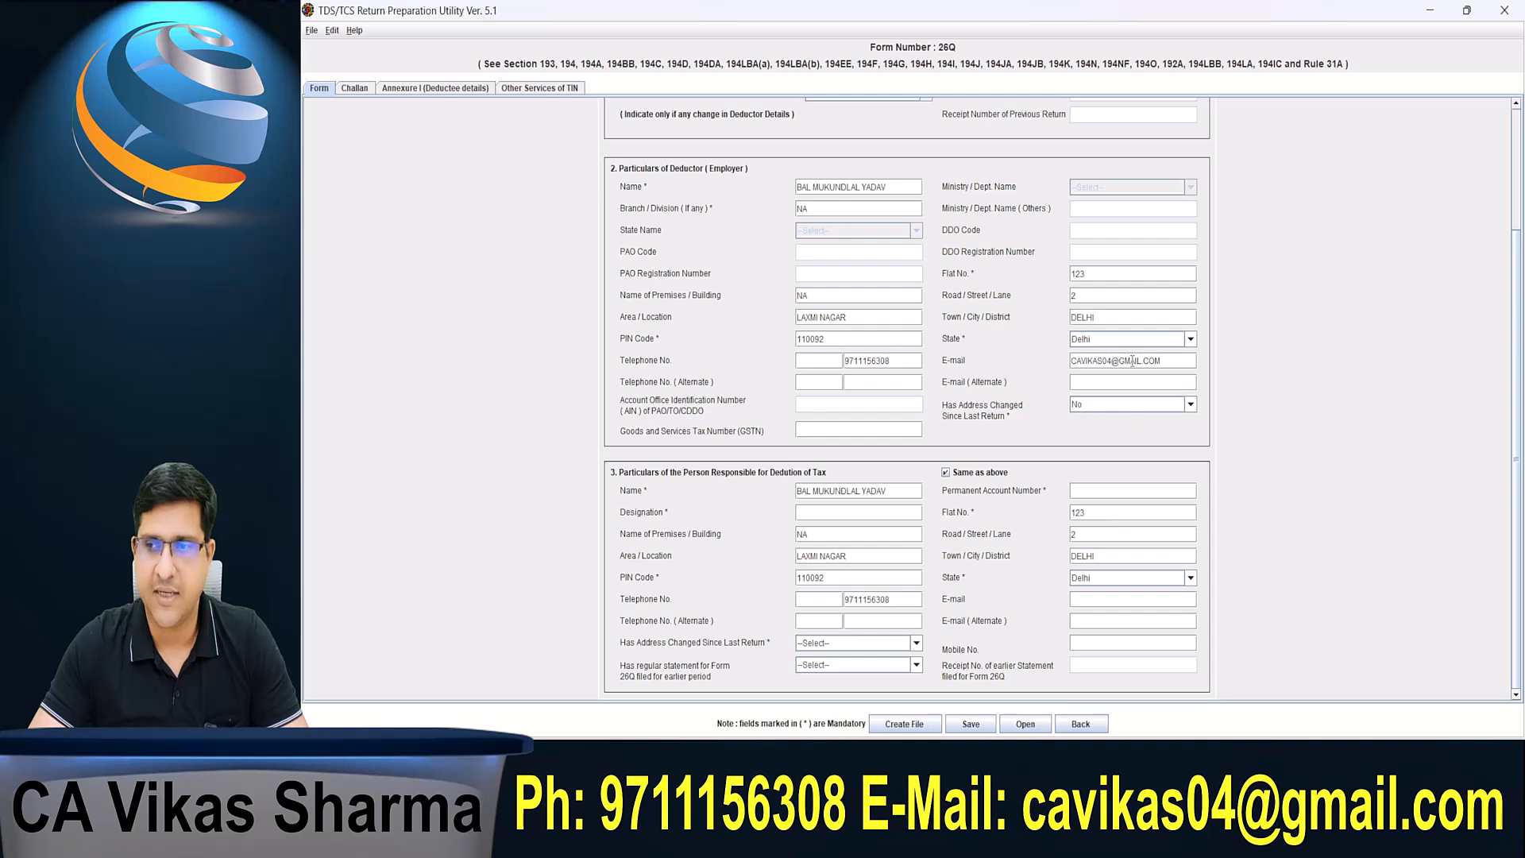
{"action": "left_click_drag", "start_coordinate": [1169, 362], "coordinate": [1071, 364]}
{"action": "key", "text": "ctrl+c"}
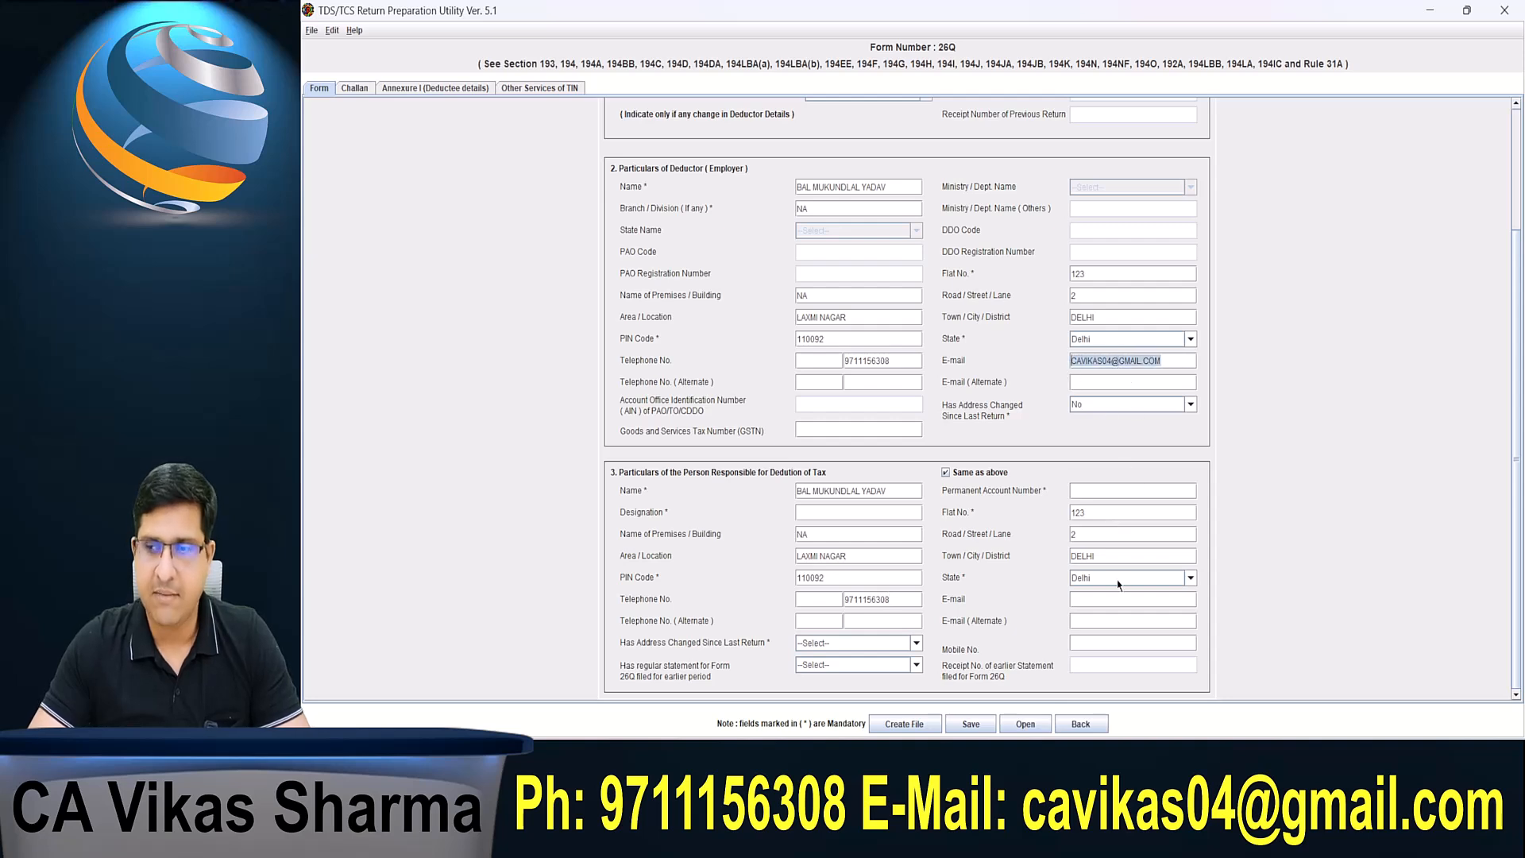
{"action": "left_click", "coordinate": [1102, 600]}
{"action": "key", "text": "ctrl+v"}
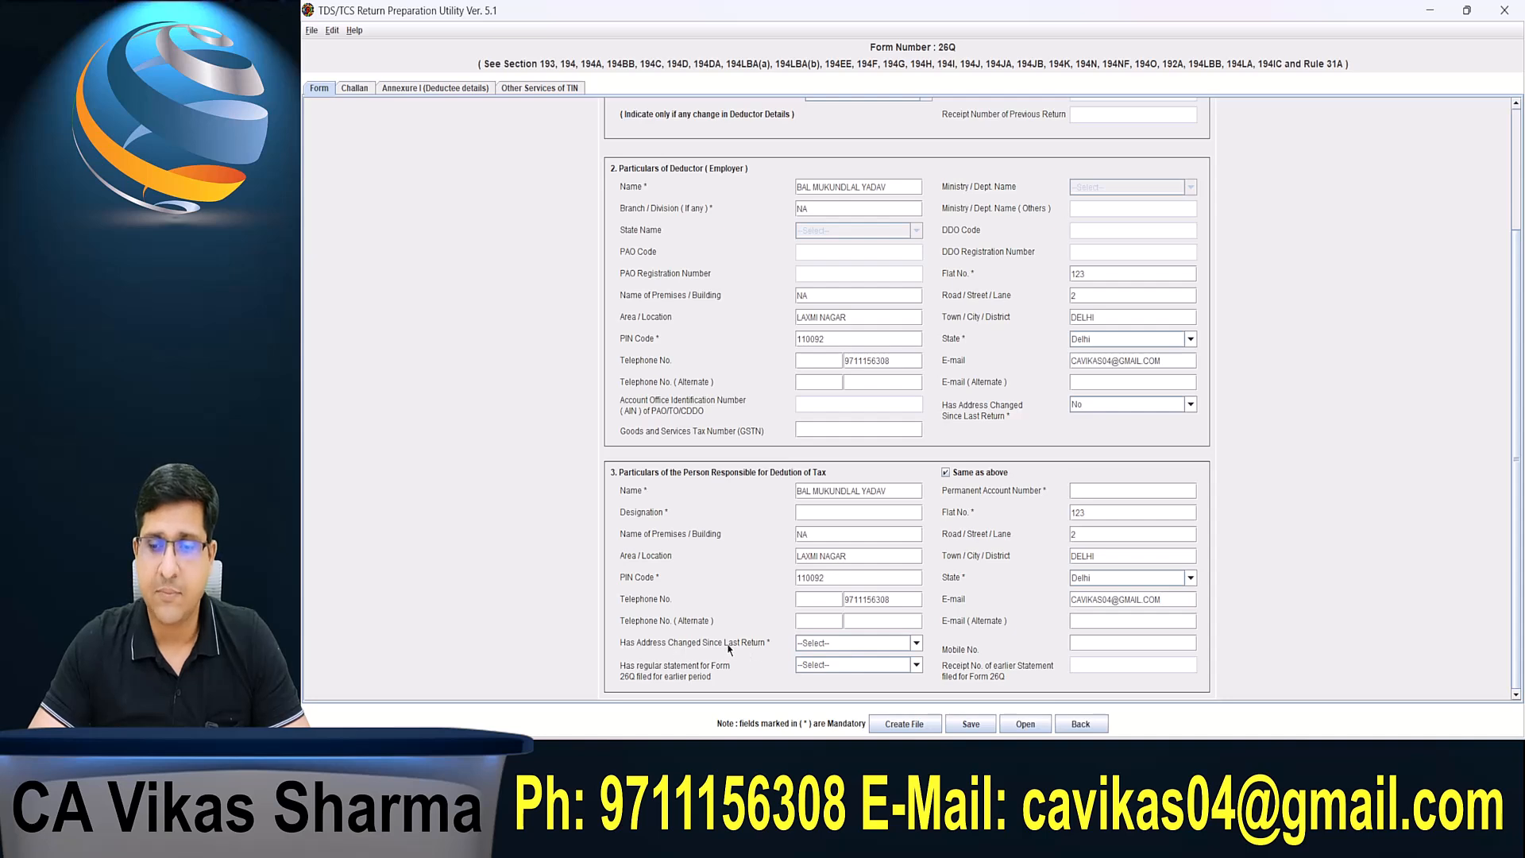
Step: Set the responsible person's address-changed answer to No and enter their mobile number
{"action": "left_click", "coordinate": [830, 645]}
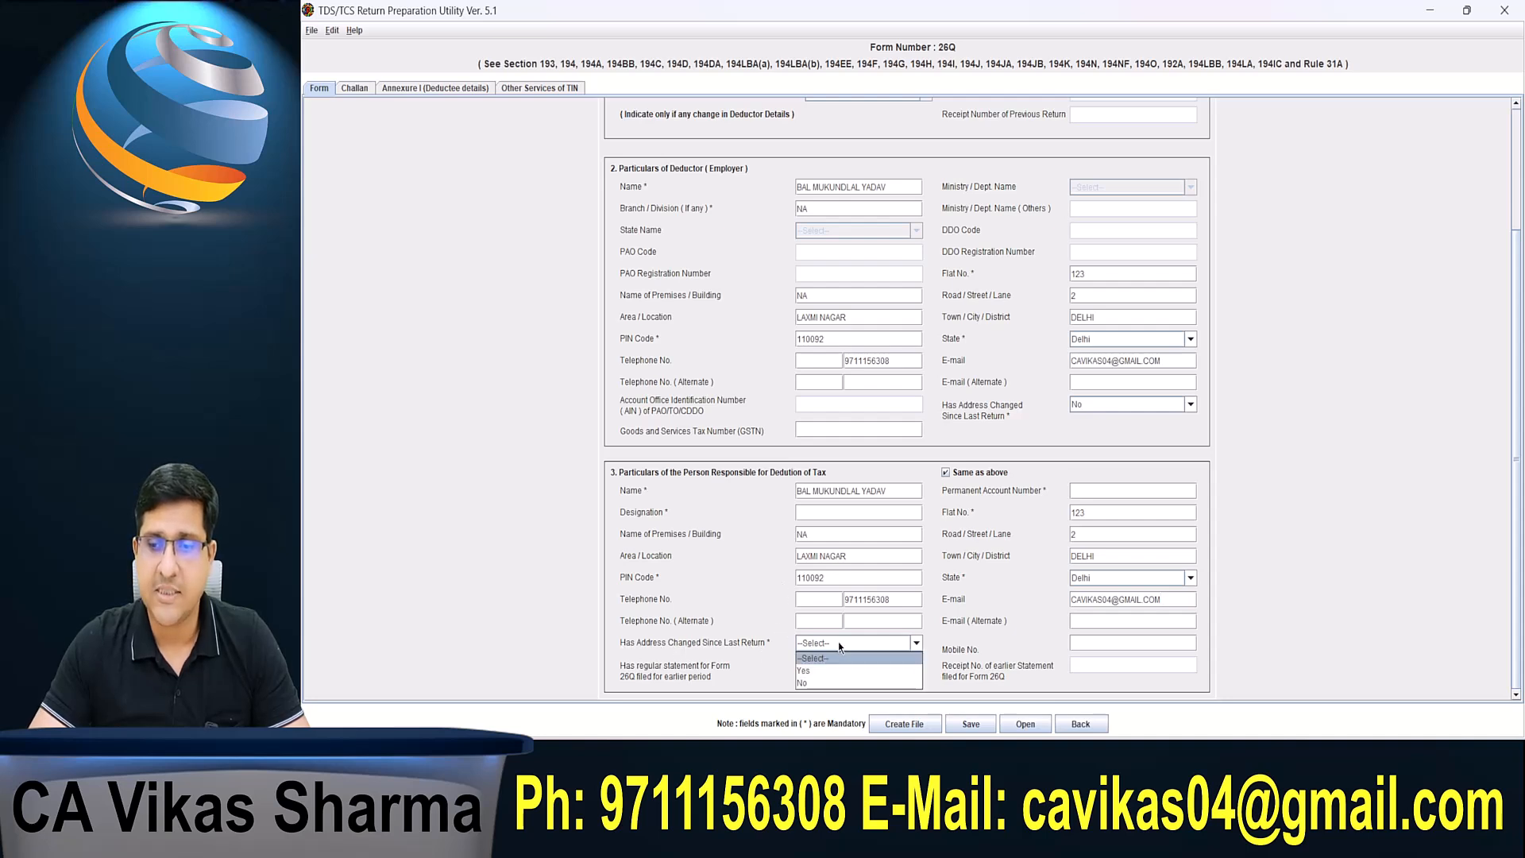
{"action": "left_click", "coordinate": [864, 688]}
{"action": "left_click", "coordinate": [1085, 648]}
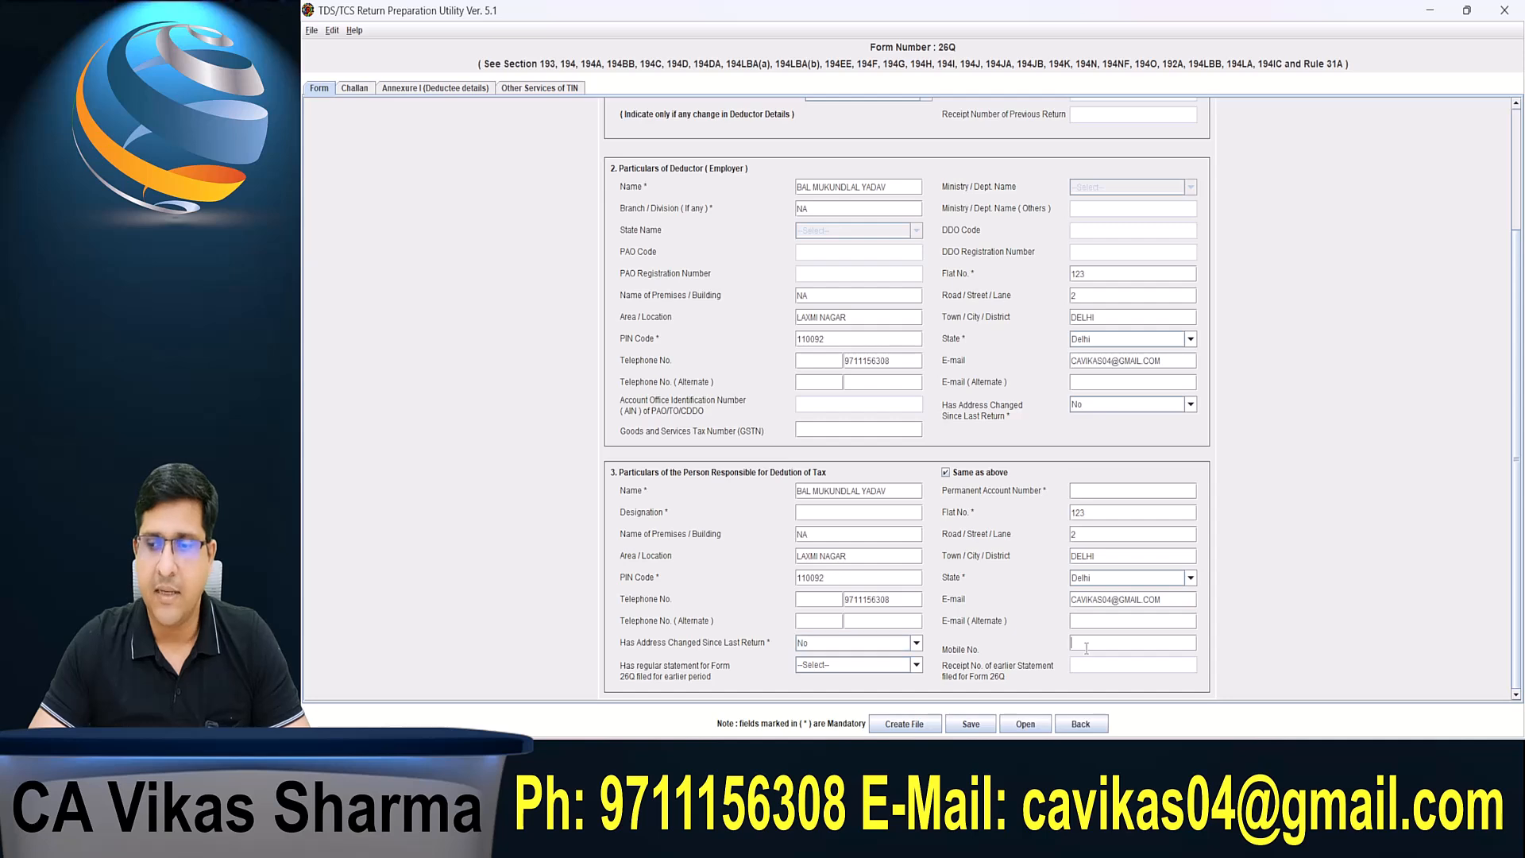
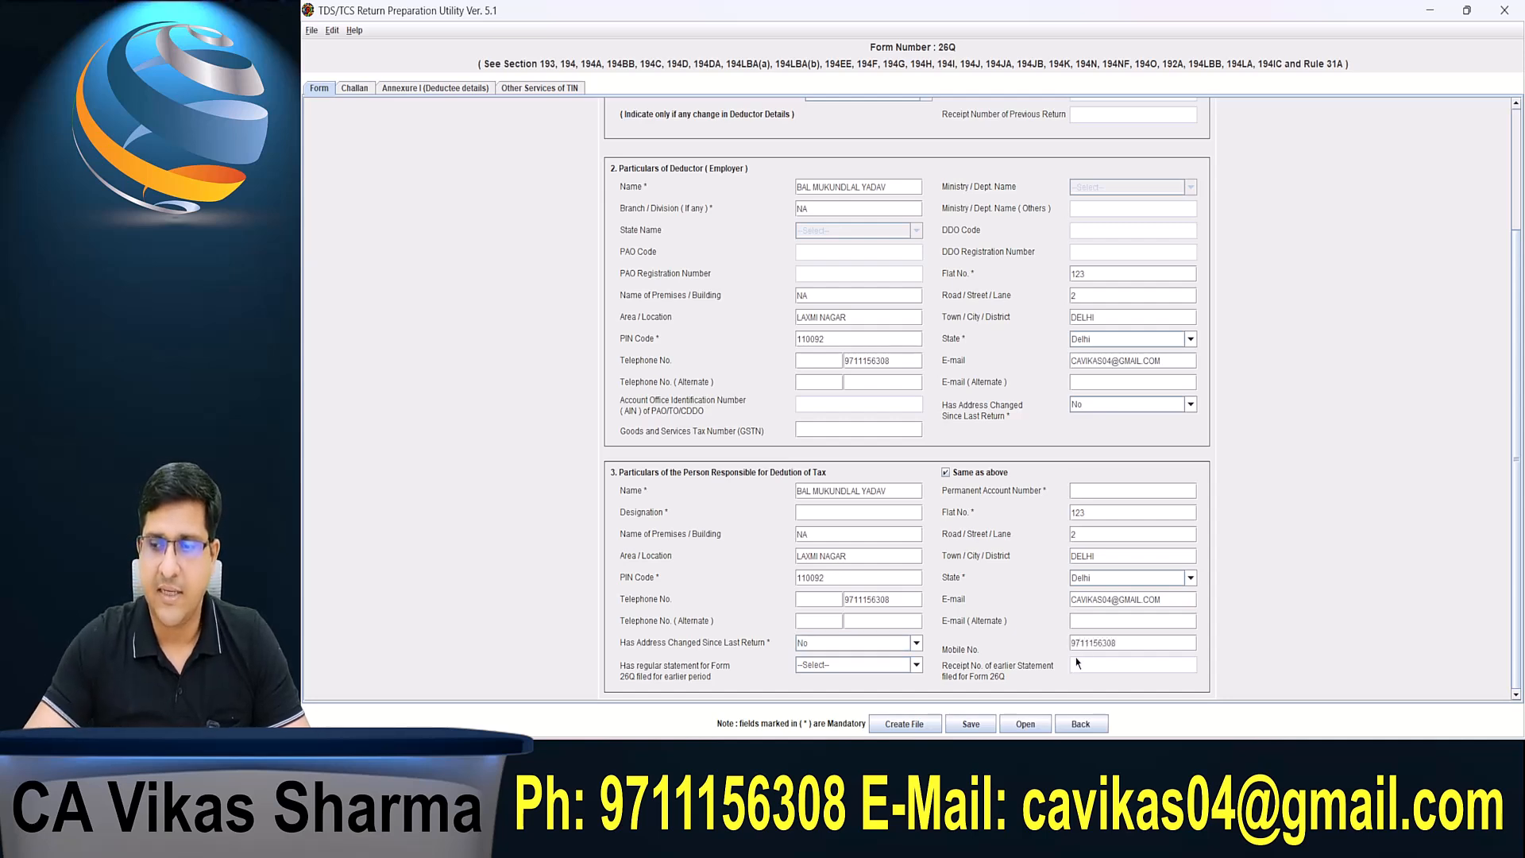
Step: Try No for 'Has regular statement for Form 26Q', dismiss the warning, then switch it to Yes
{"action": "left_click", "coordinate": [870, 665]}
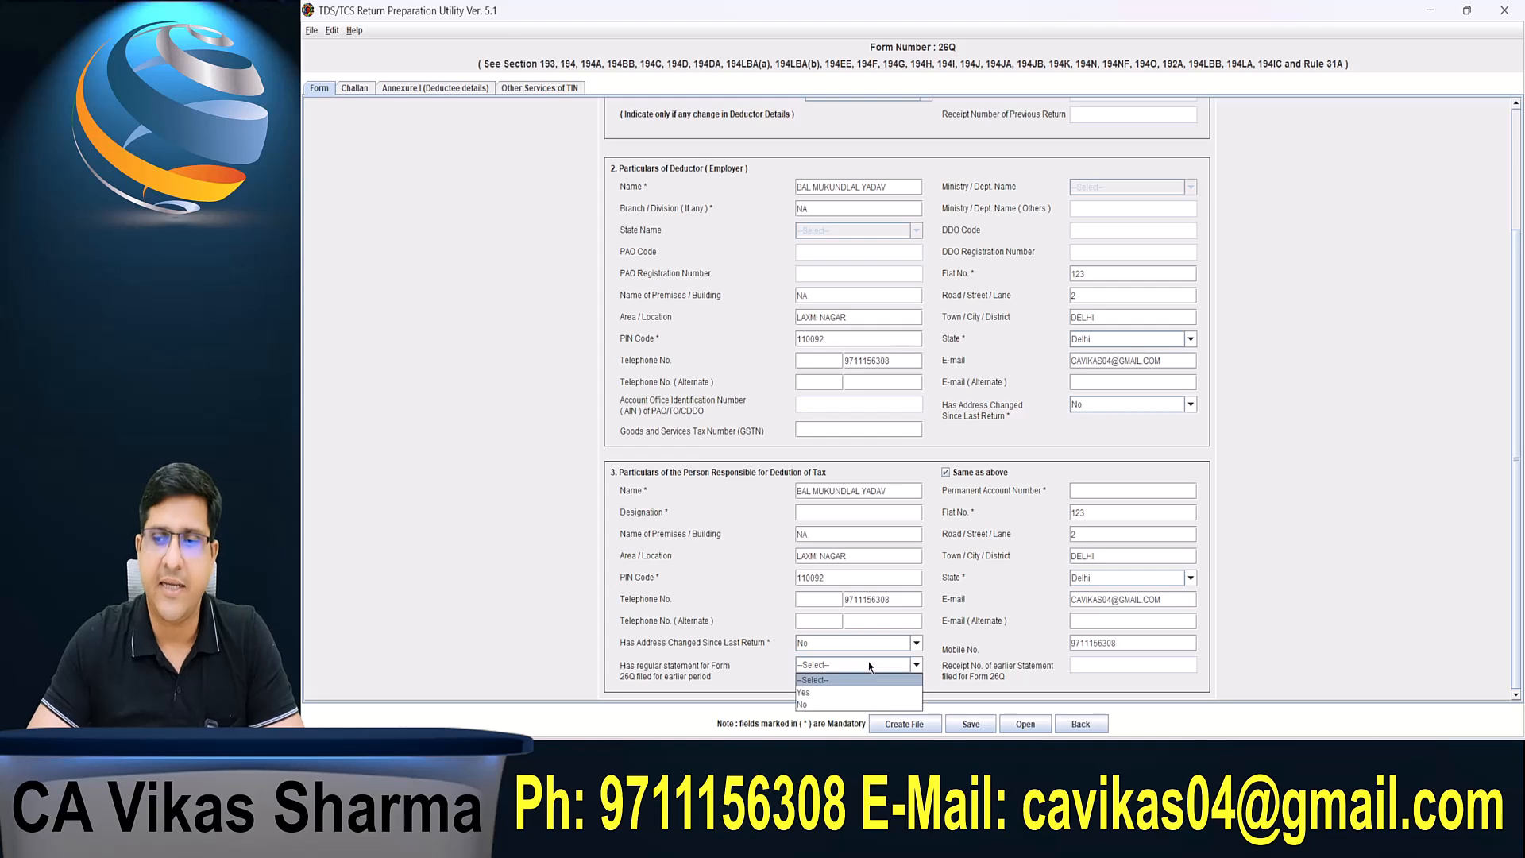
{"action": "left_click", "coordinate": [858, 704]}
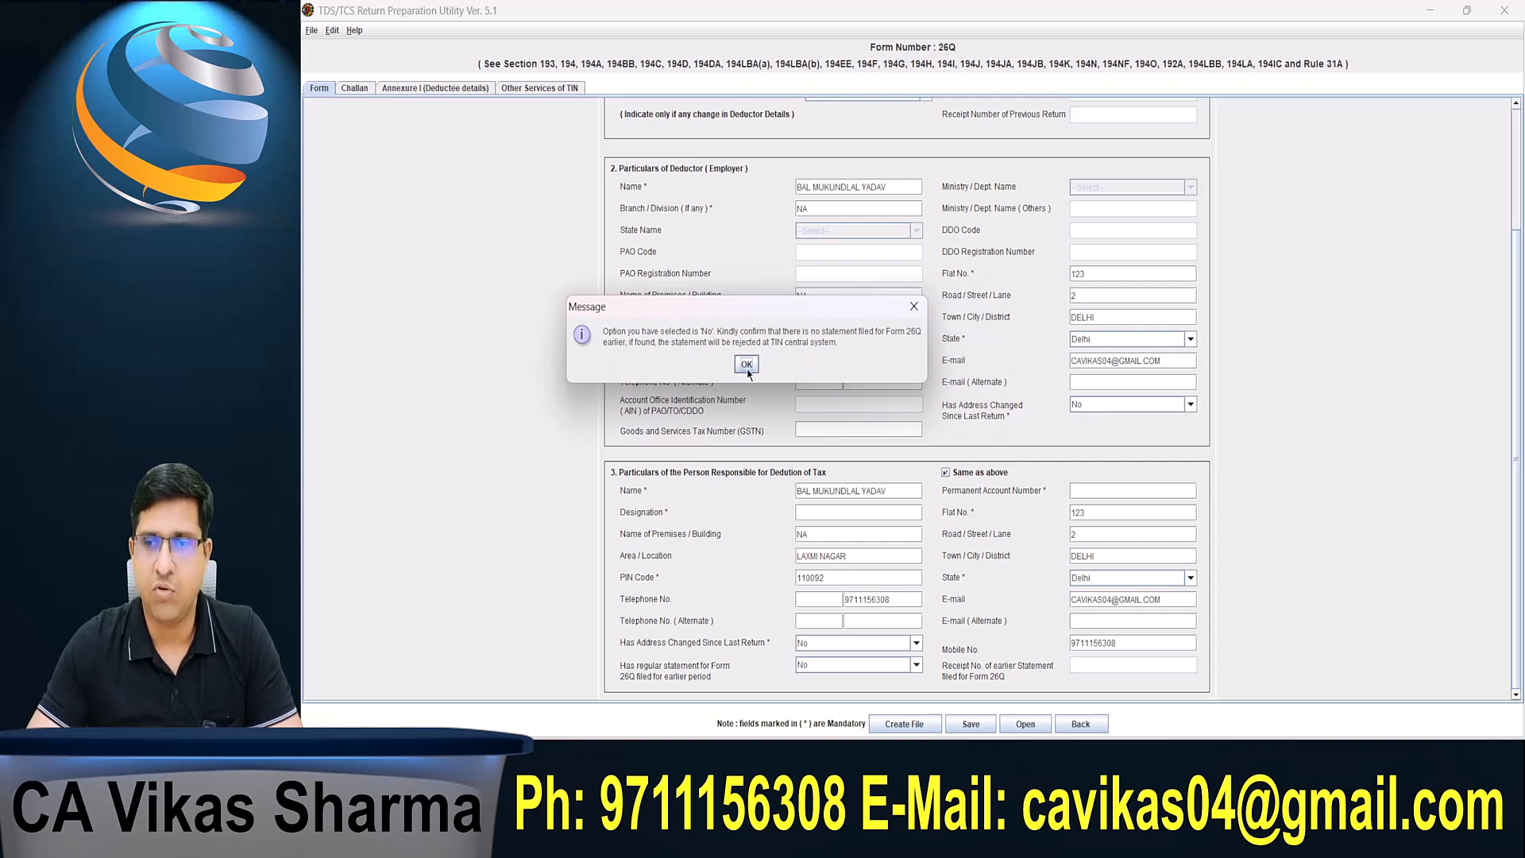
{"action": "left_click", "coordinate": [747, 363]}
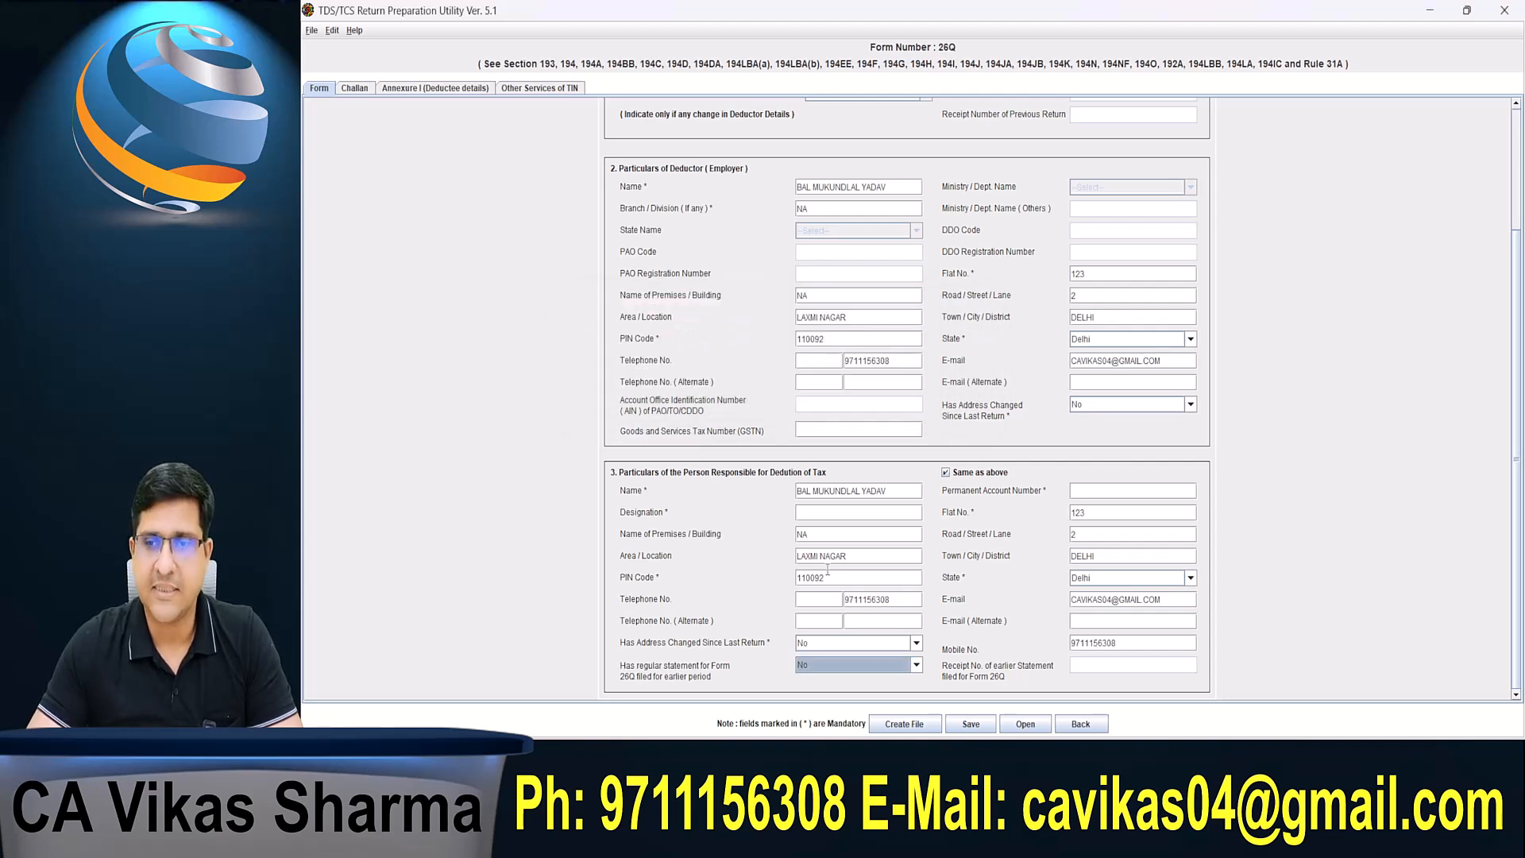
{"action": "left_click", "coordinate": [846, 664]}
{"action": "left_click", "coordinate": [842, 701]}
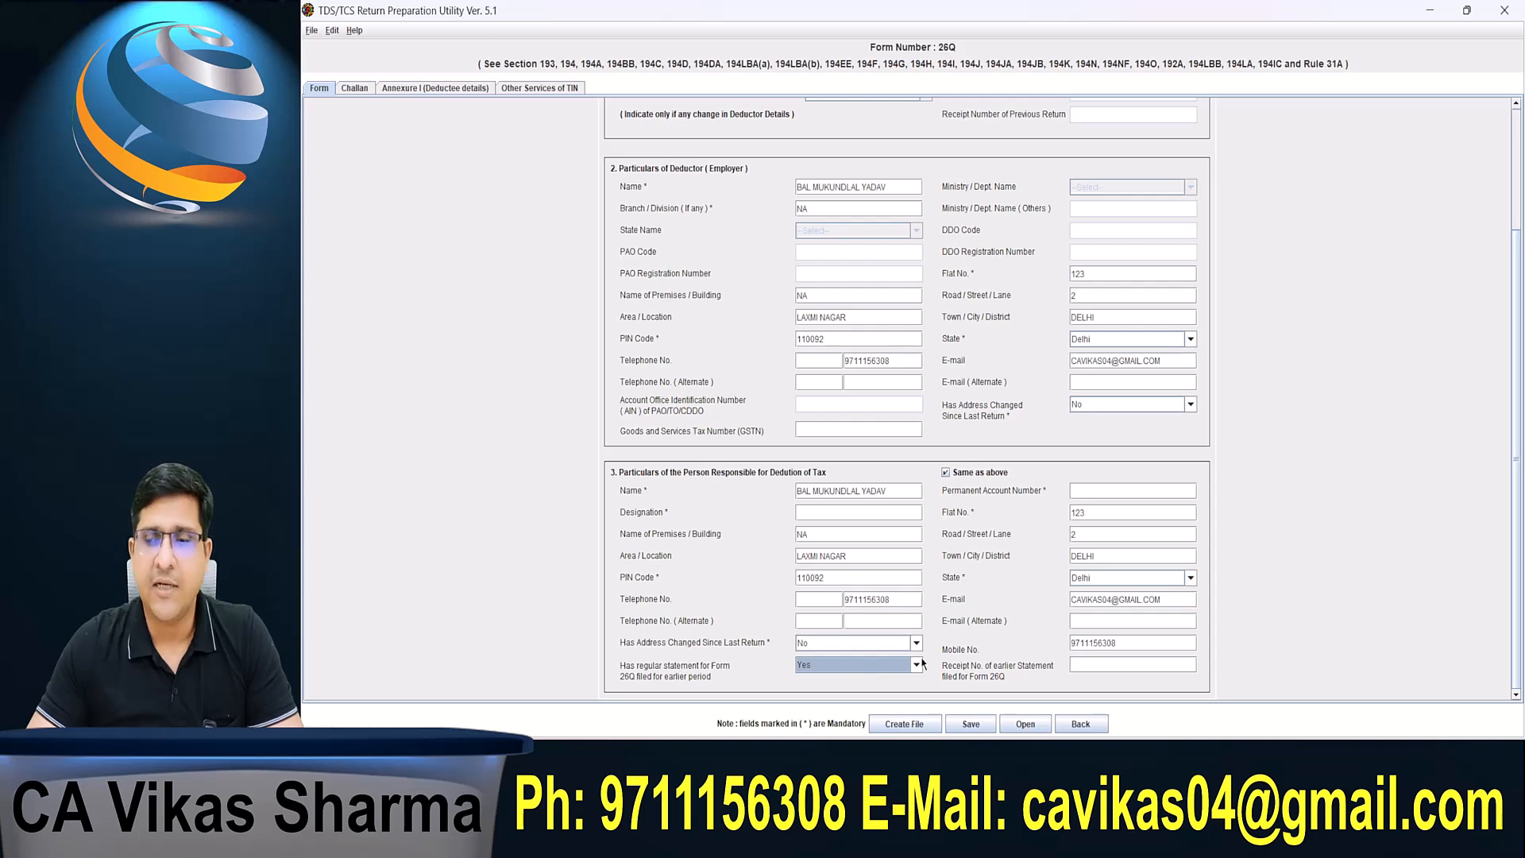
{"action": "left_click", "coordinate": [1122, 669]}
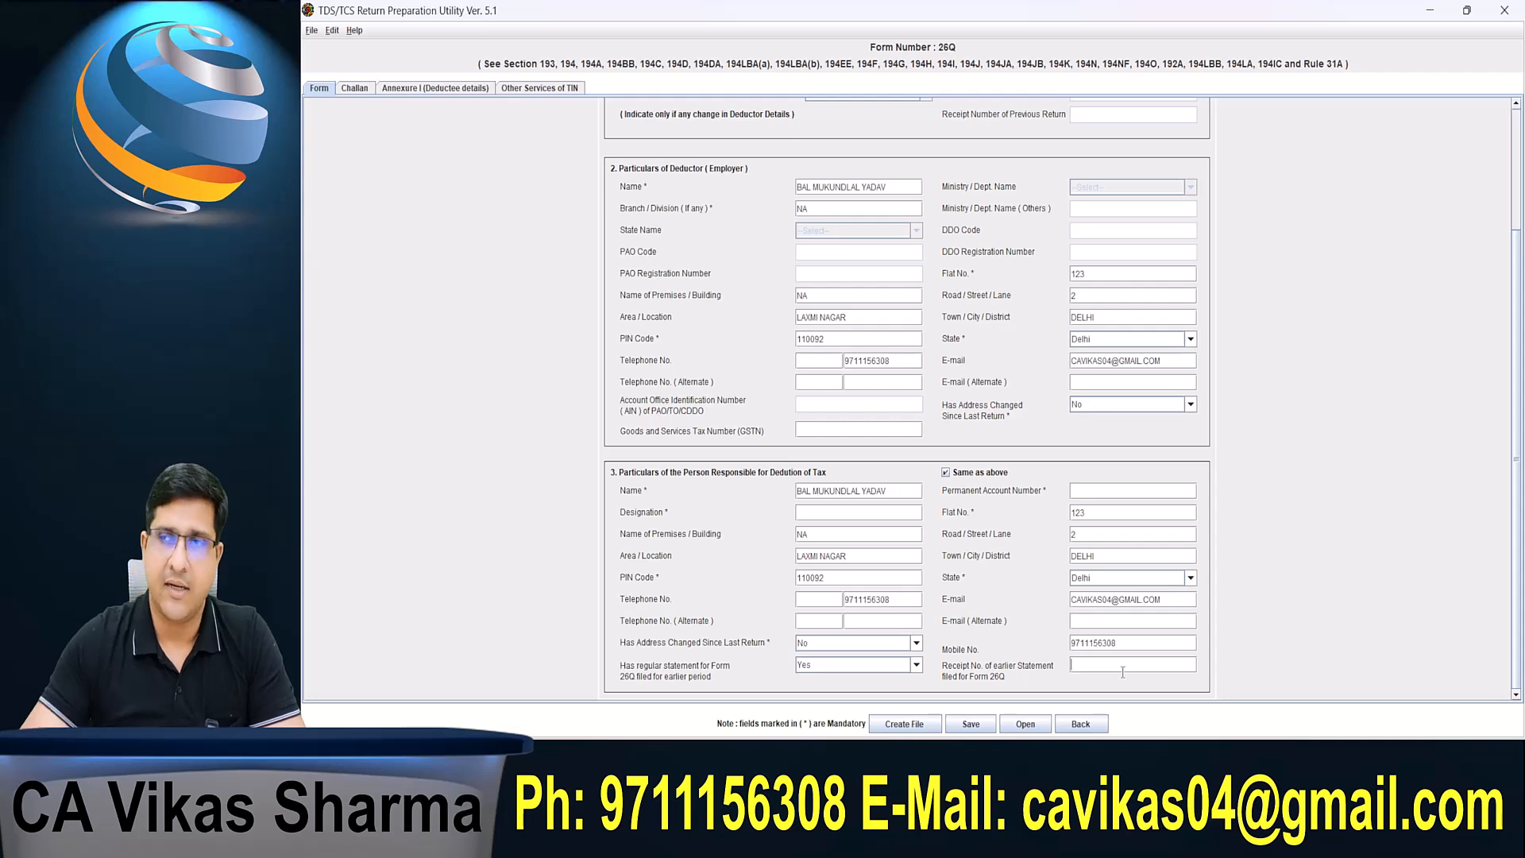
Step: Switch 'Has regular statement for Form 26Q' back to No and acknowledge the warning
{"action": "left_click", "coordinate": [828, 665]}
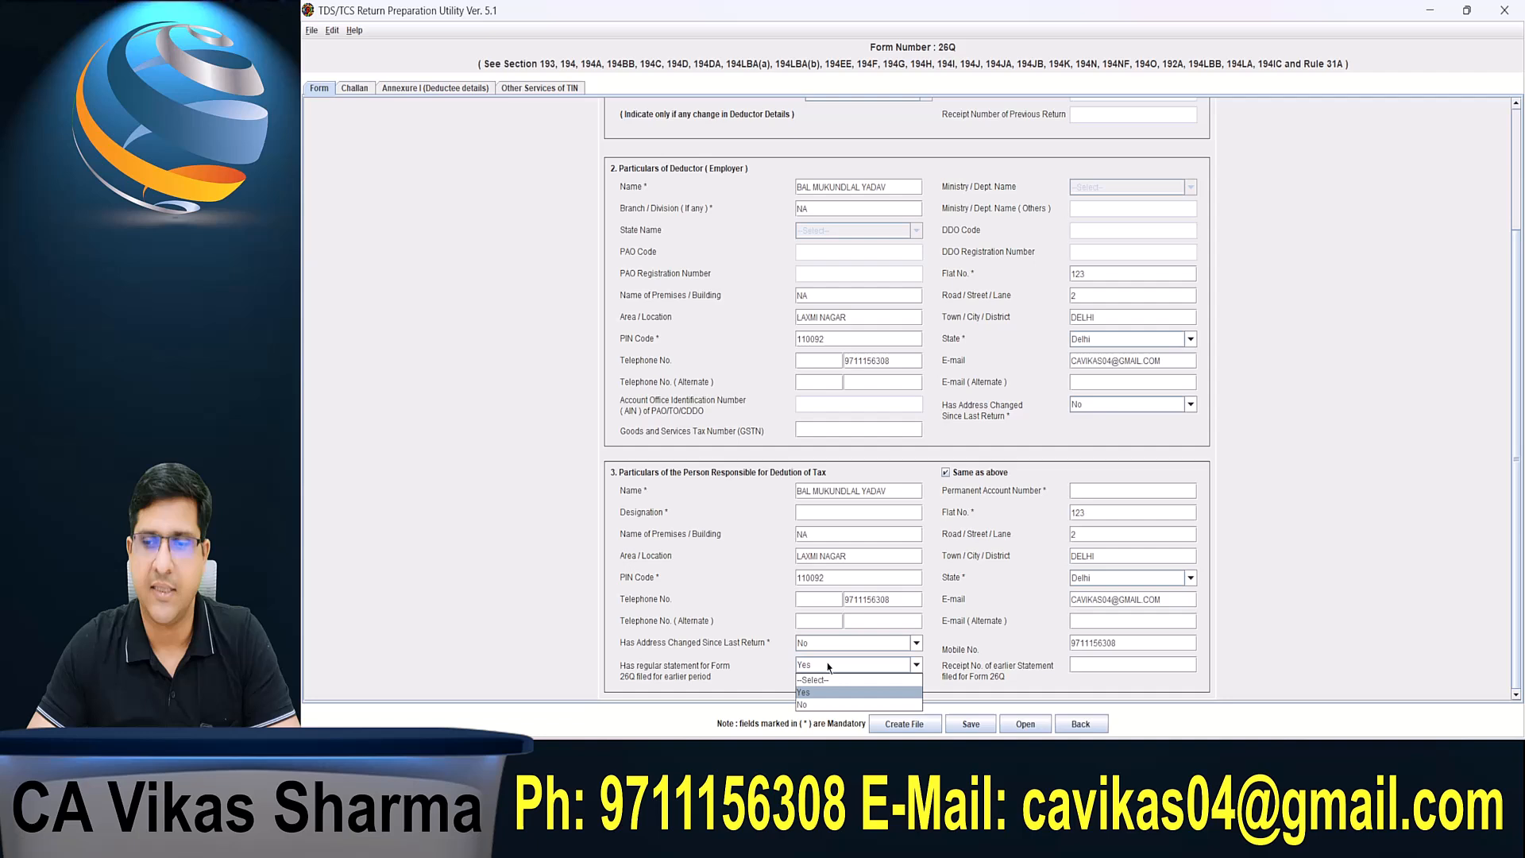
{"action": "left_click", "coordinate": [818, 703]}
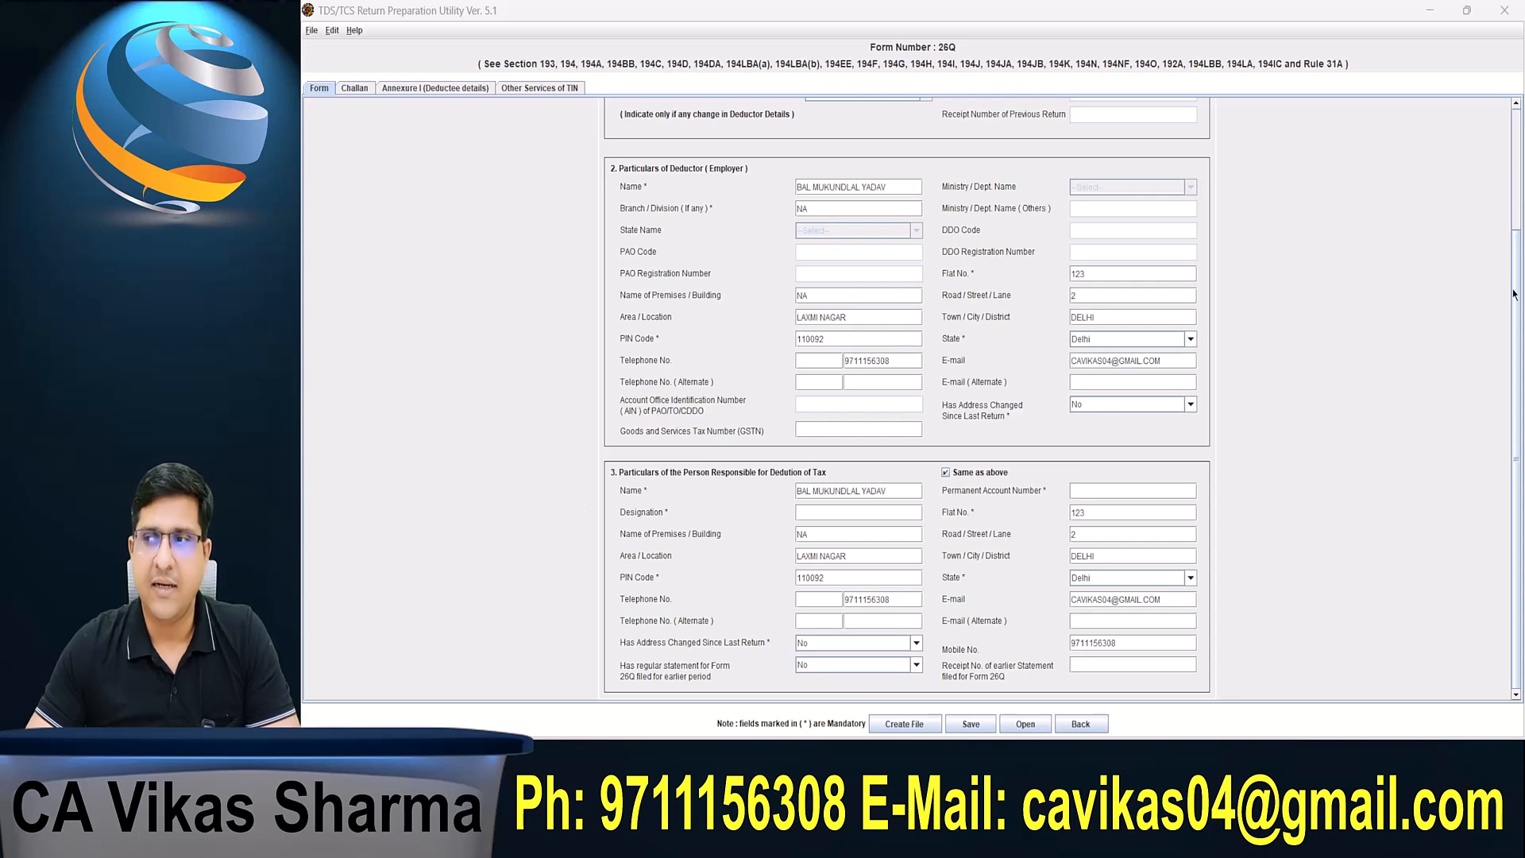
{"action": "left_click_drag", "start_coordinate": [1524, 324], "coordinate": [842, 327]}
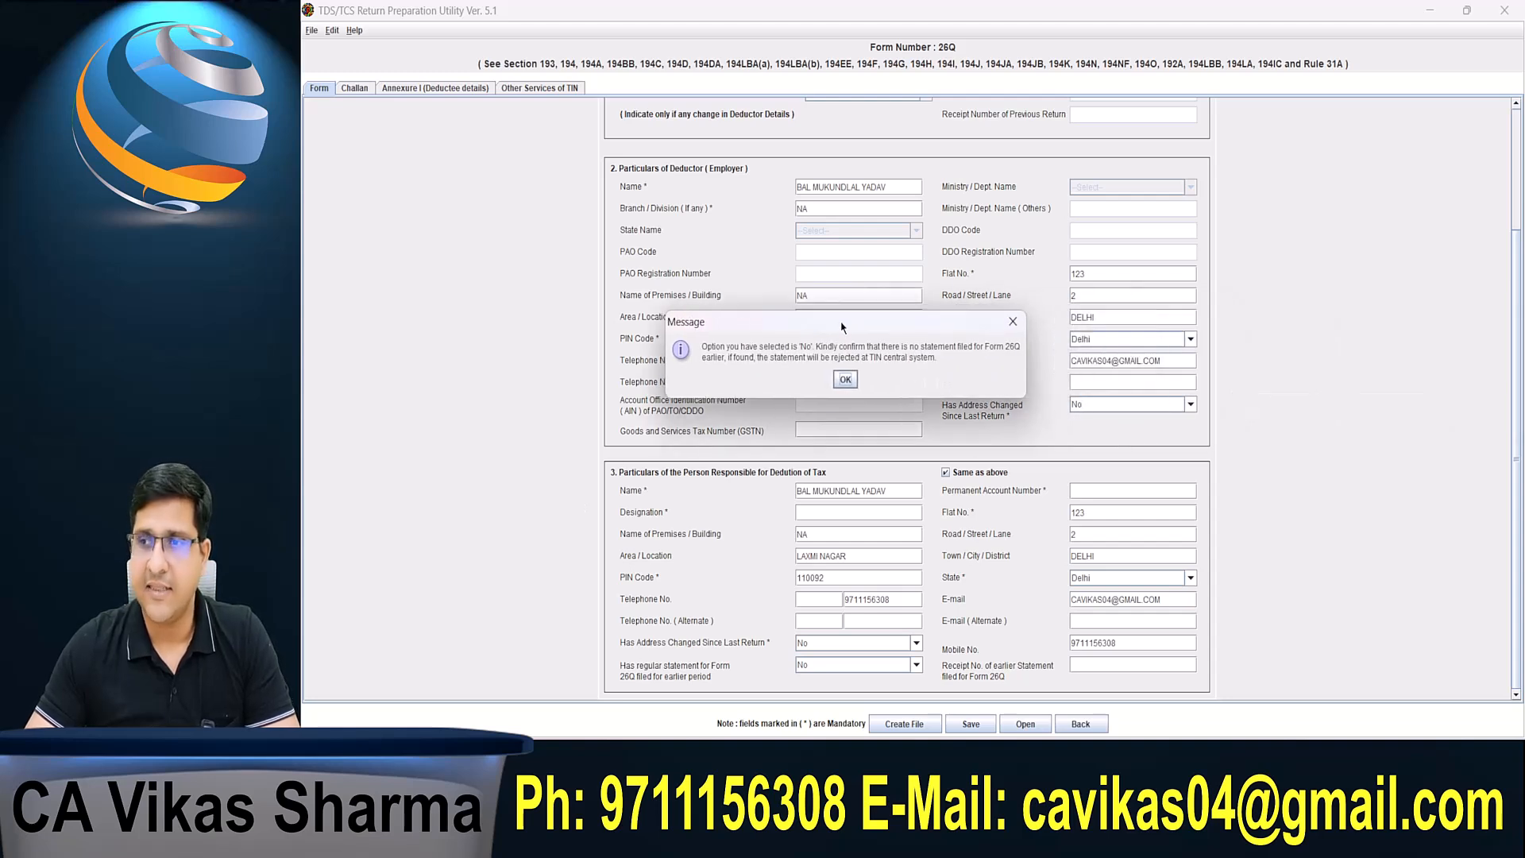
{"action": "left_click", "coordinate": [848, 379]}
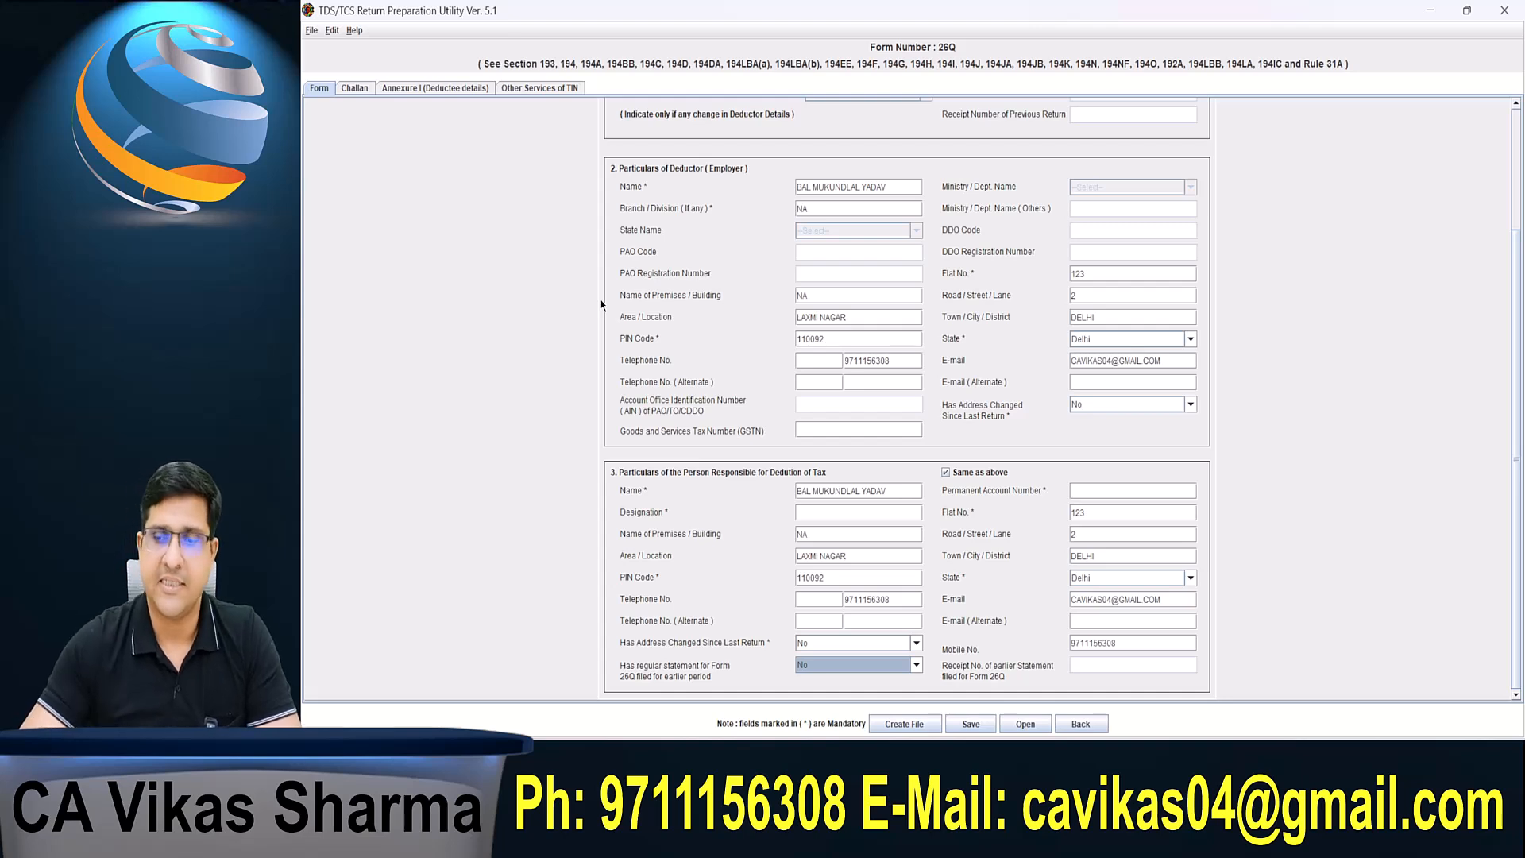
Step: Save the statement into a new 'TDS REturn' folder on Local Disk (C:) and confirm the success message
{"action": "left_click", "coordinate": [969, 724]}
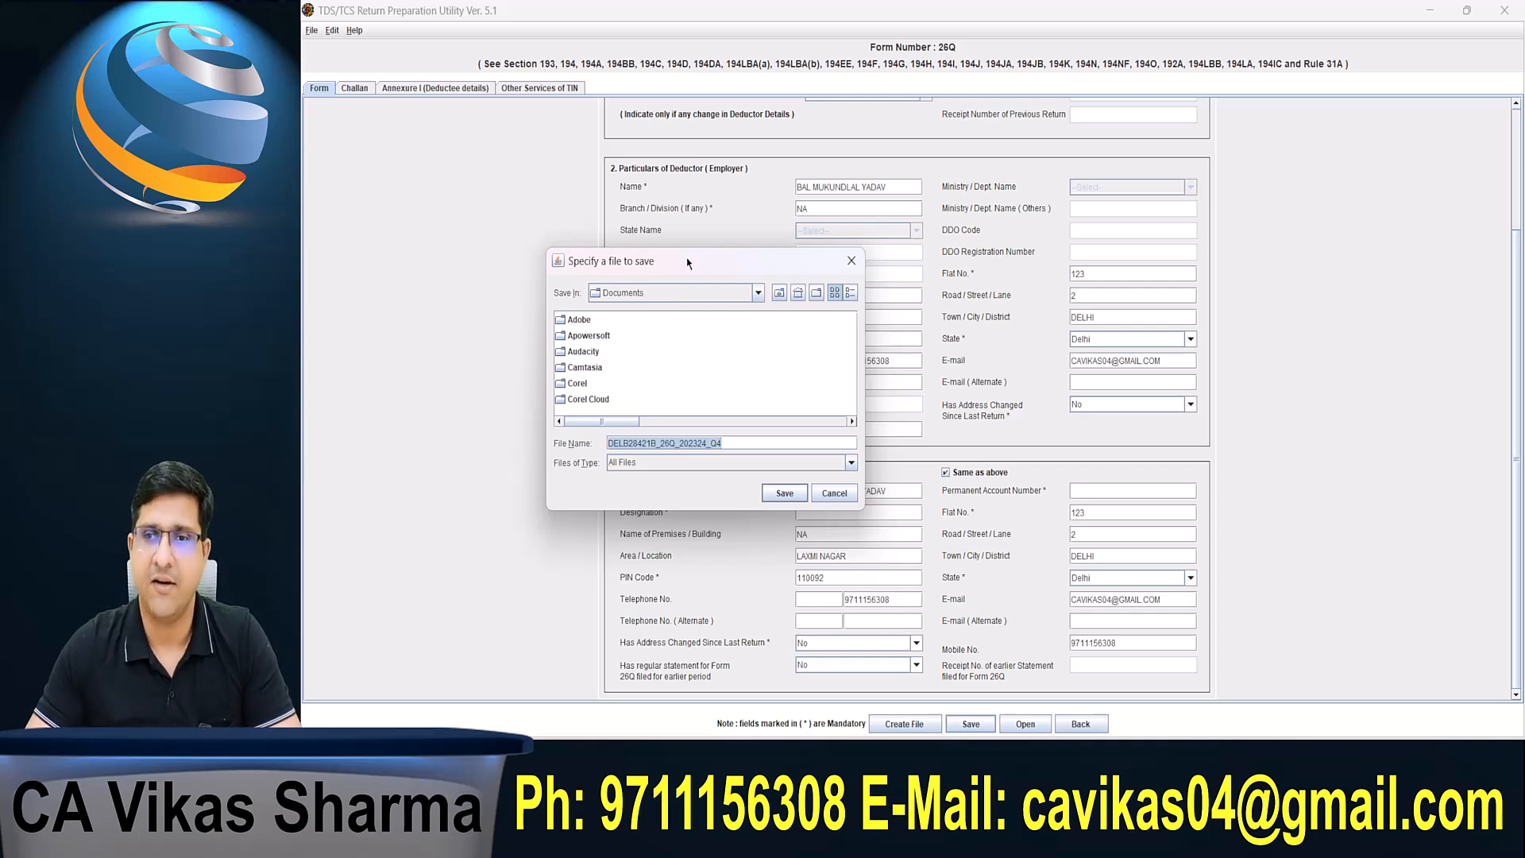
{"action": "left_click", "coordinate": [679, 293]}
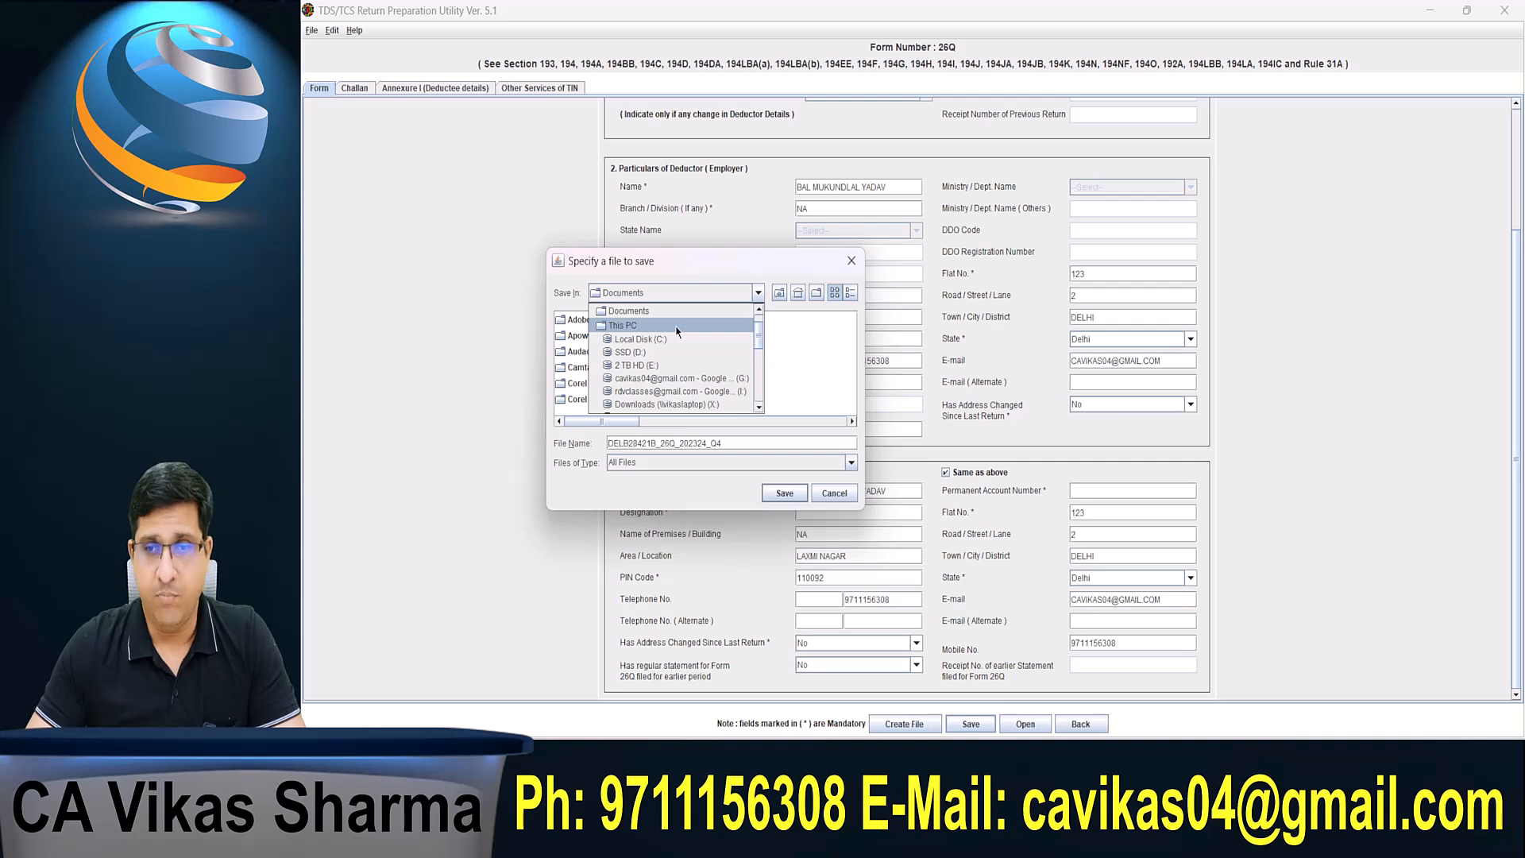
{"action": "left_click", "coordinate": [677, 331]}
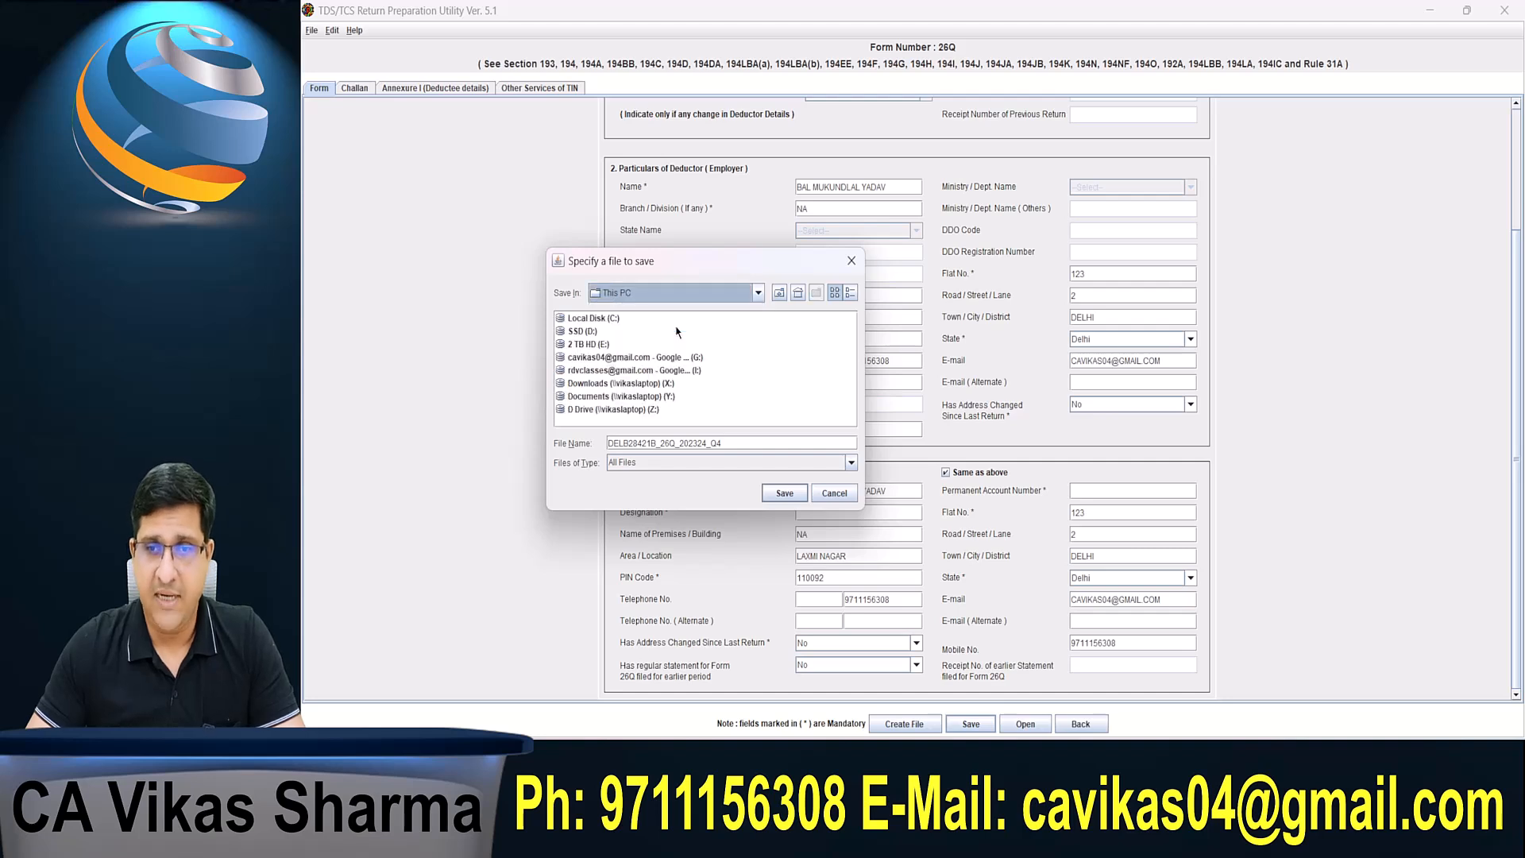
{"action": "double_click", "coordinate": [598, 319]}
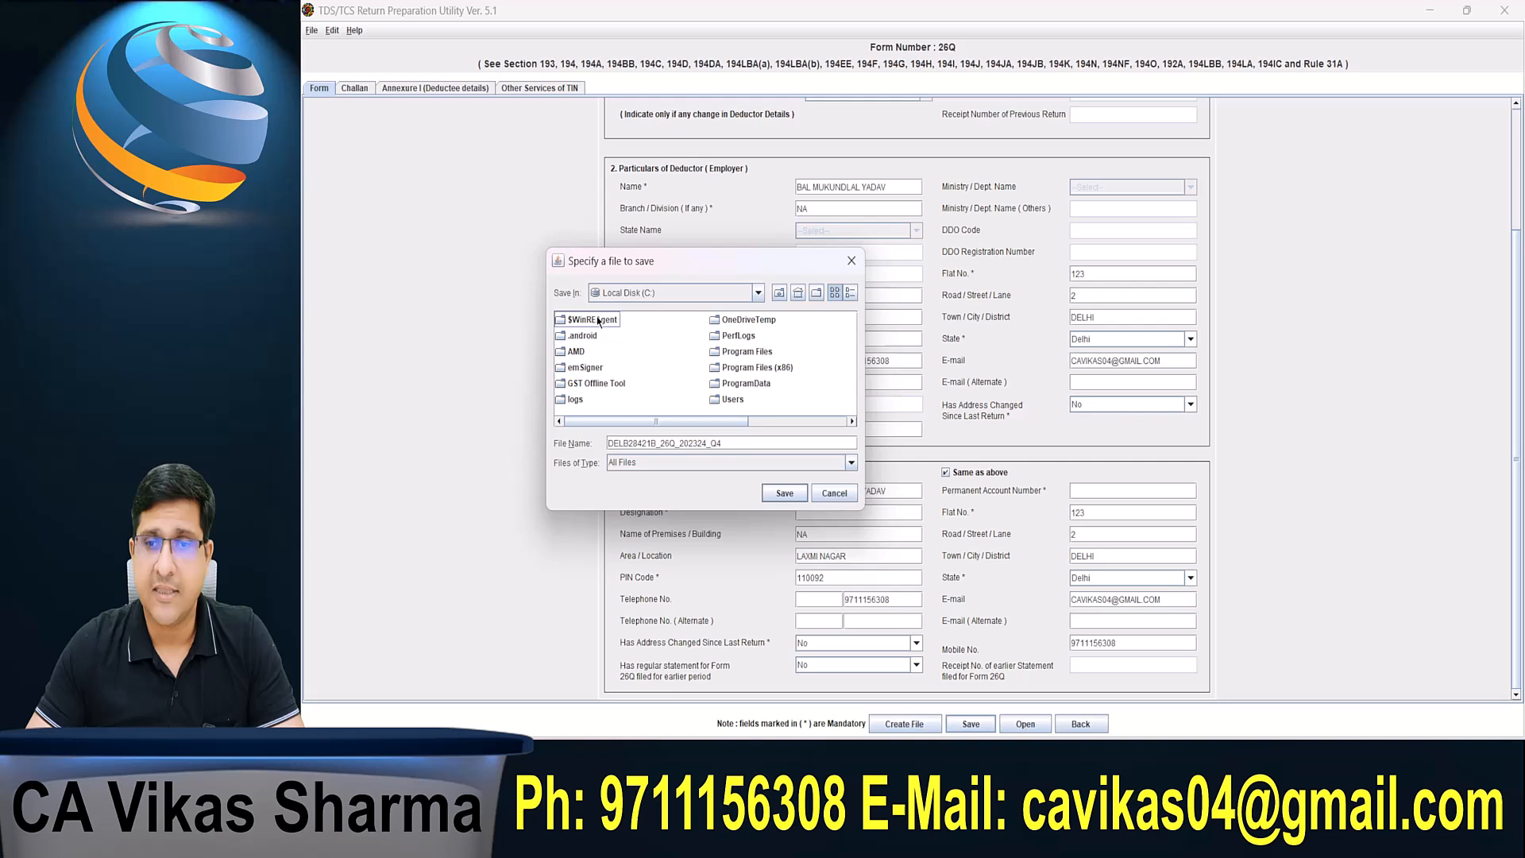
{"action": "left_click", "coordinate": [816, 292]}
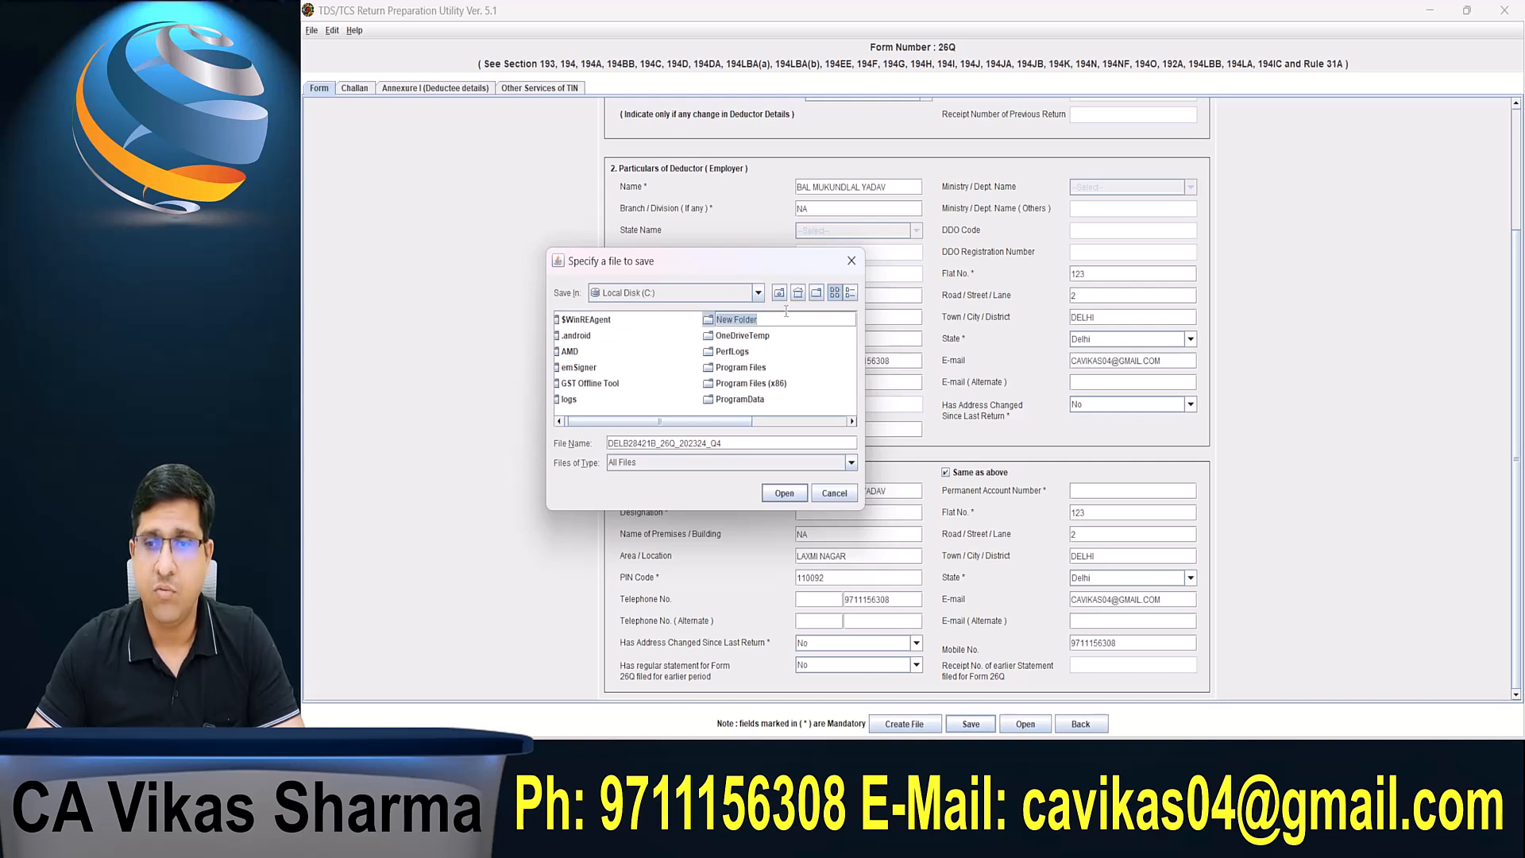
{"action": "type", "text": "TDS RE"}
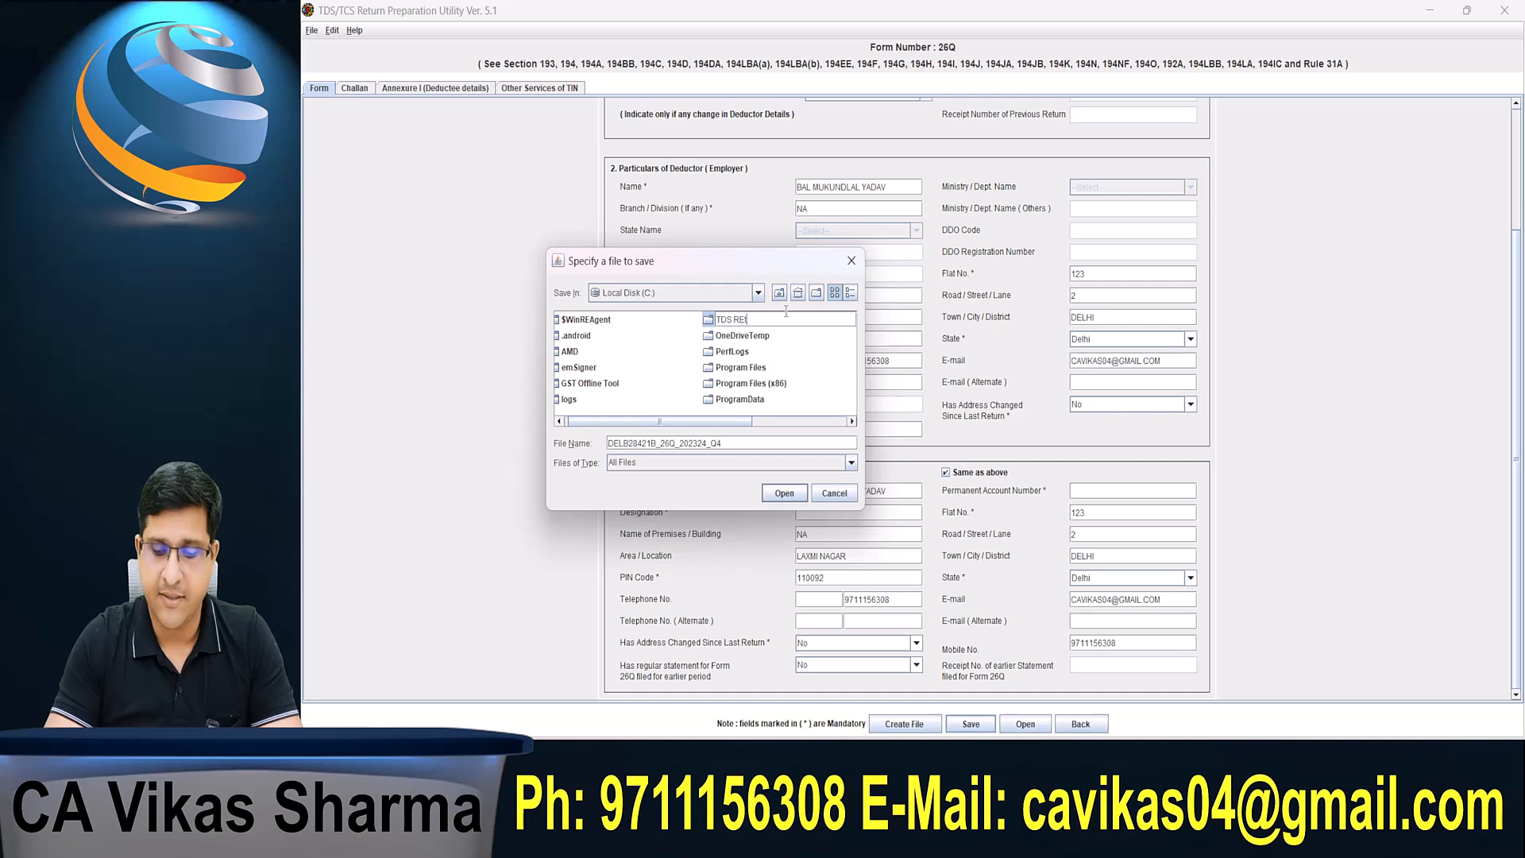
{"action": "type", "text": "turn"}
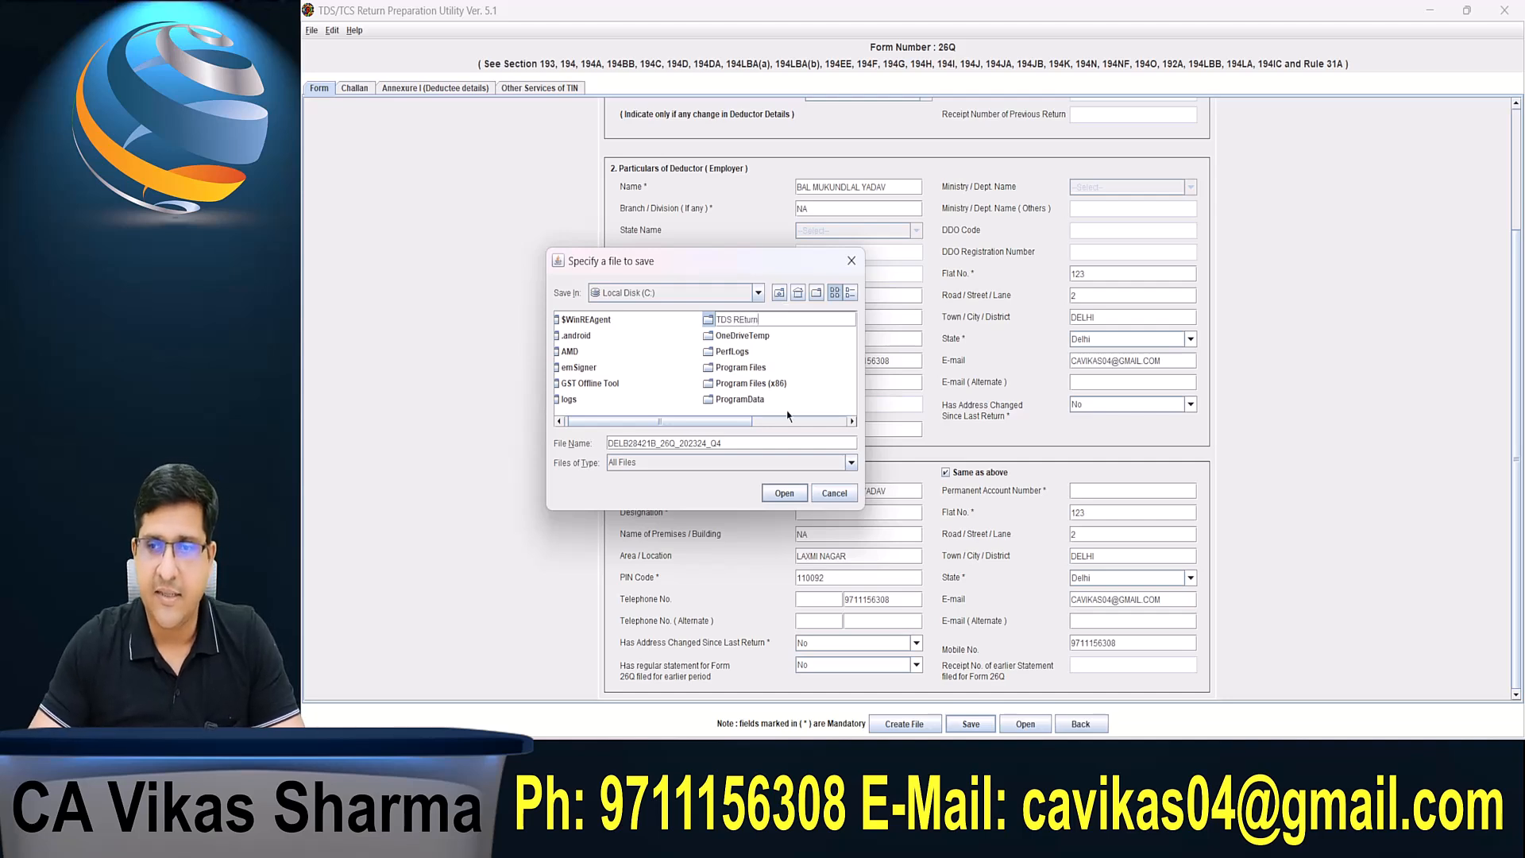
{"action": "left_click", "coordinate": [797, 497]}
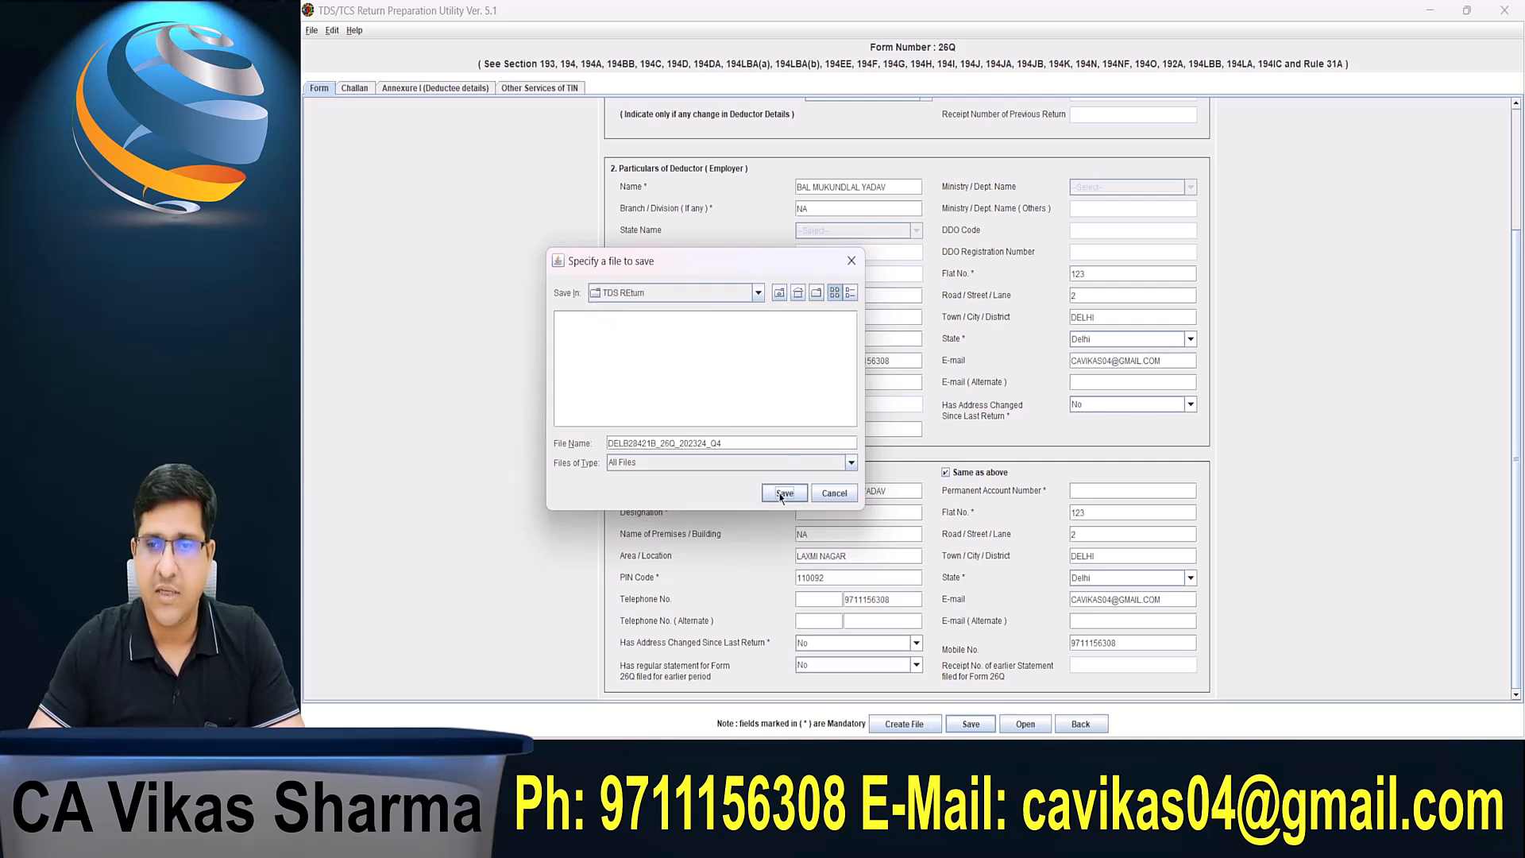
{"action": "left_click", "coordinate": [782, 494]}
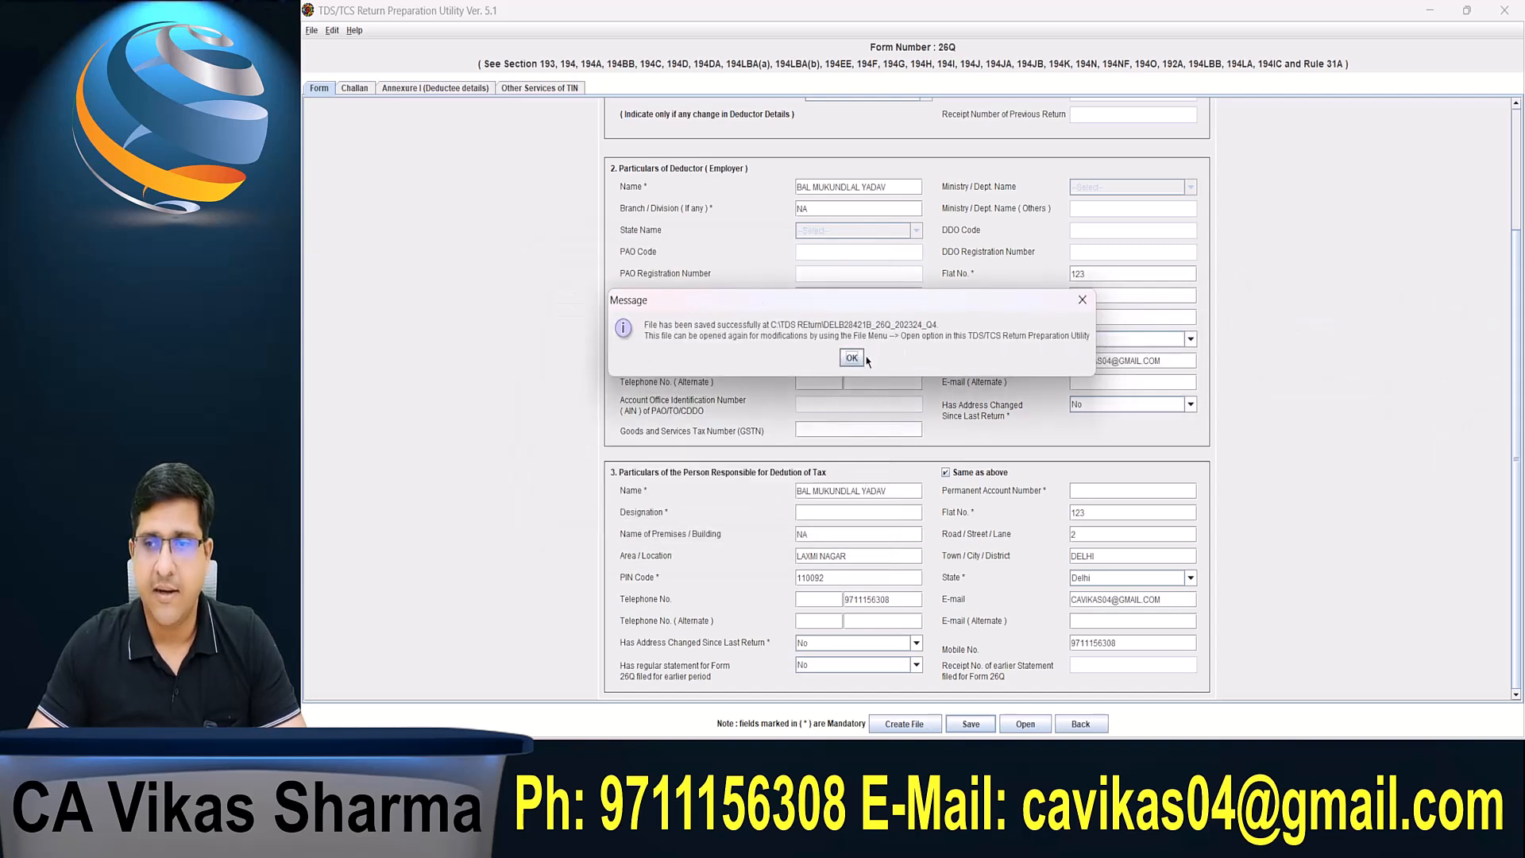
{"action": "left_click", "coordinate": [853, 357]}
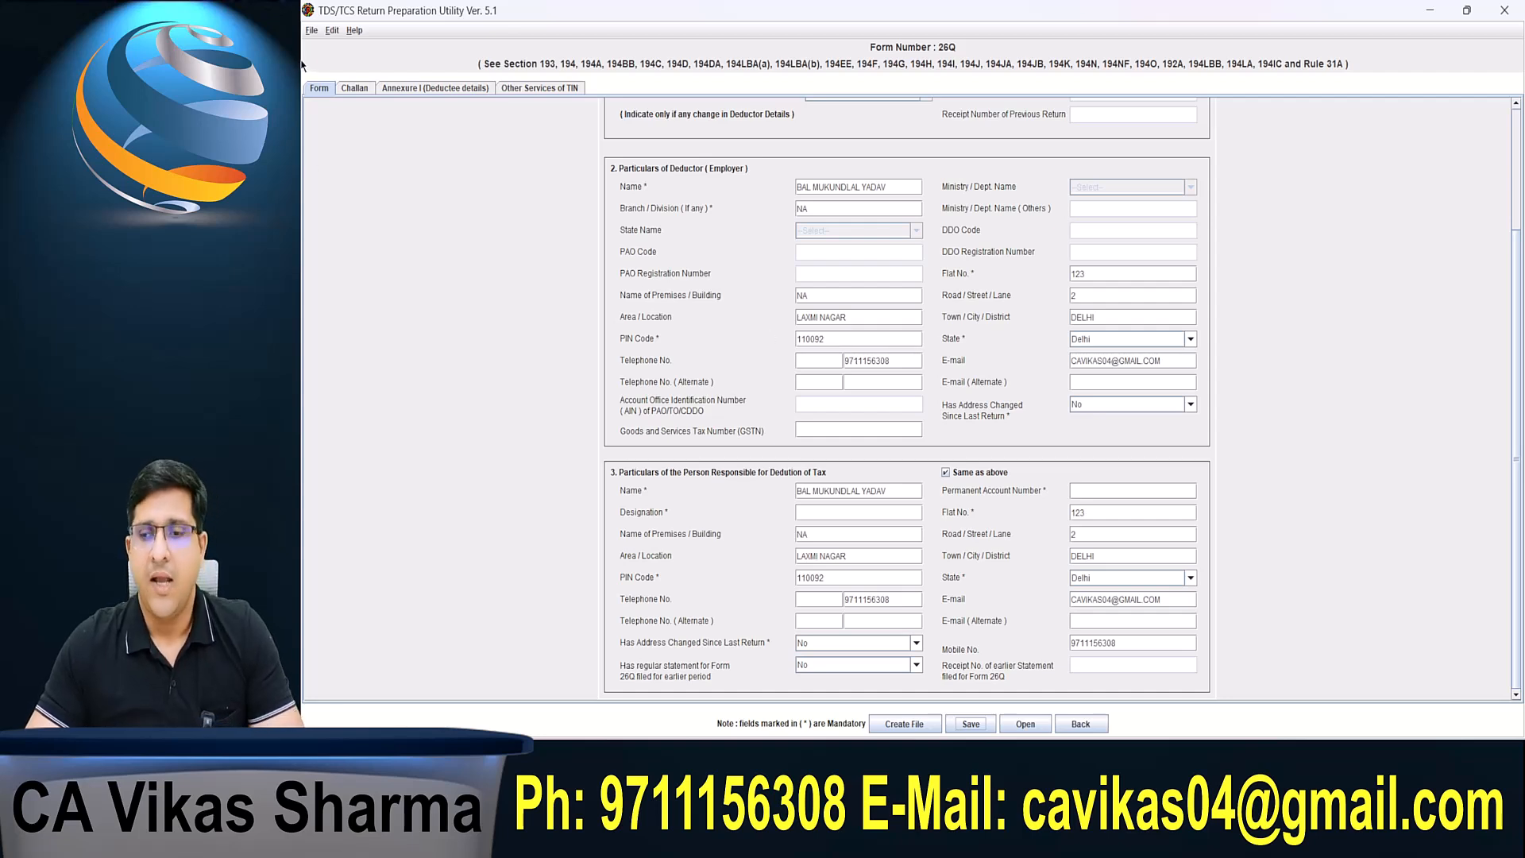
Step: Switch to the Challan tab to show the empty challan details table
{"action": "left_click", "coordinate": [355, 88]}
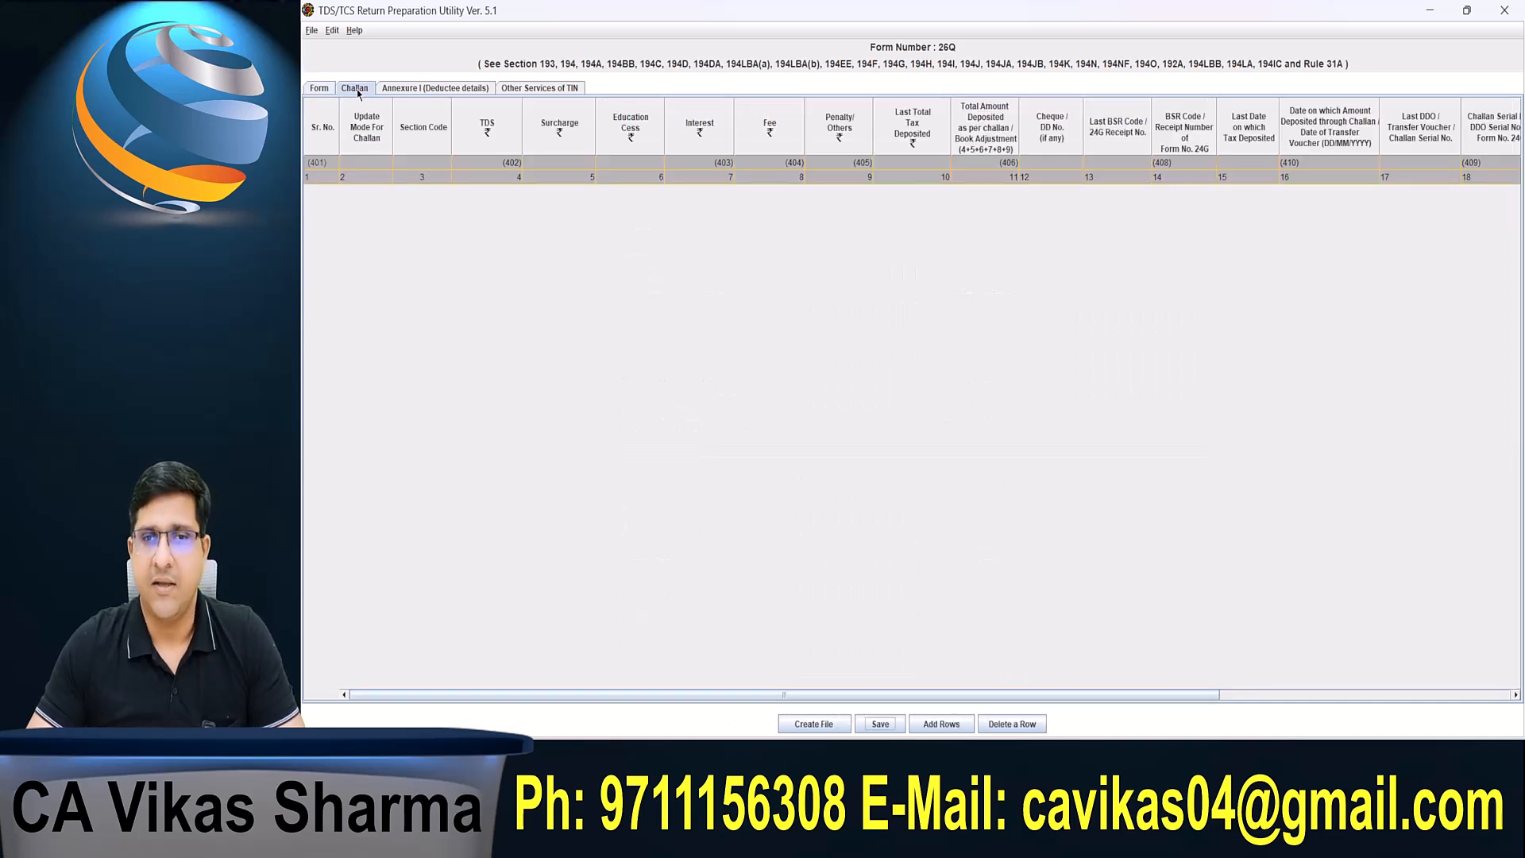
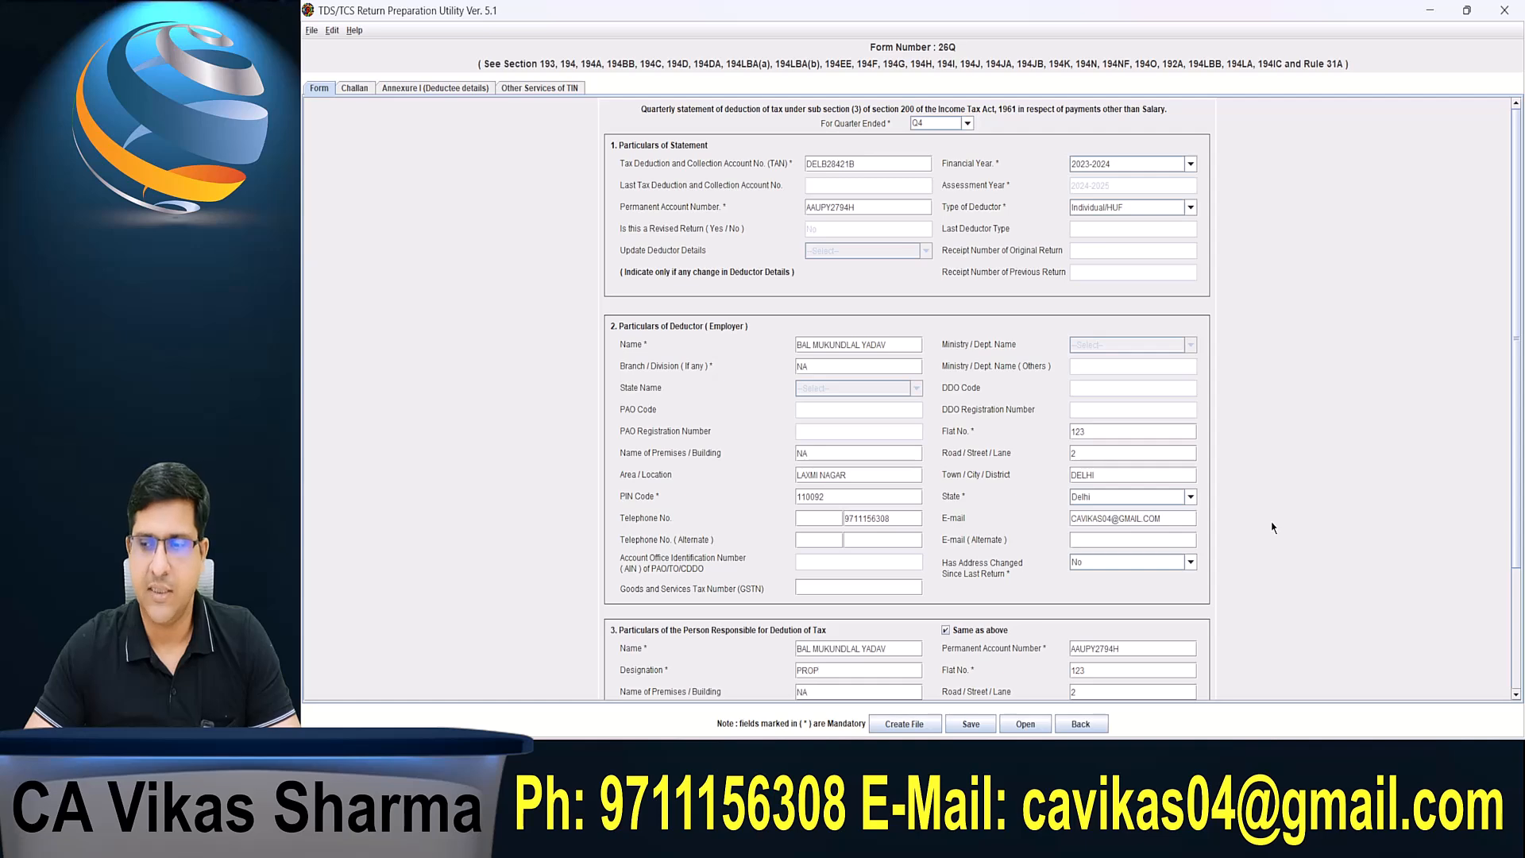
Step: Scroll down past the completed Form 26Q deductor and responsible-person particulars
{"action": "scroll", "coordinate": [1271, 527], "scroll_direction": "down", "scroll_amount": 4}
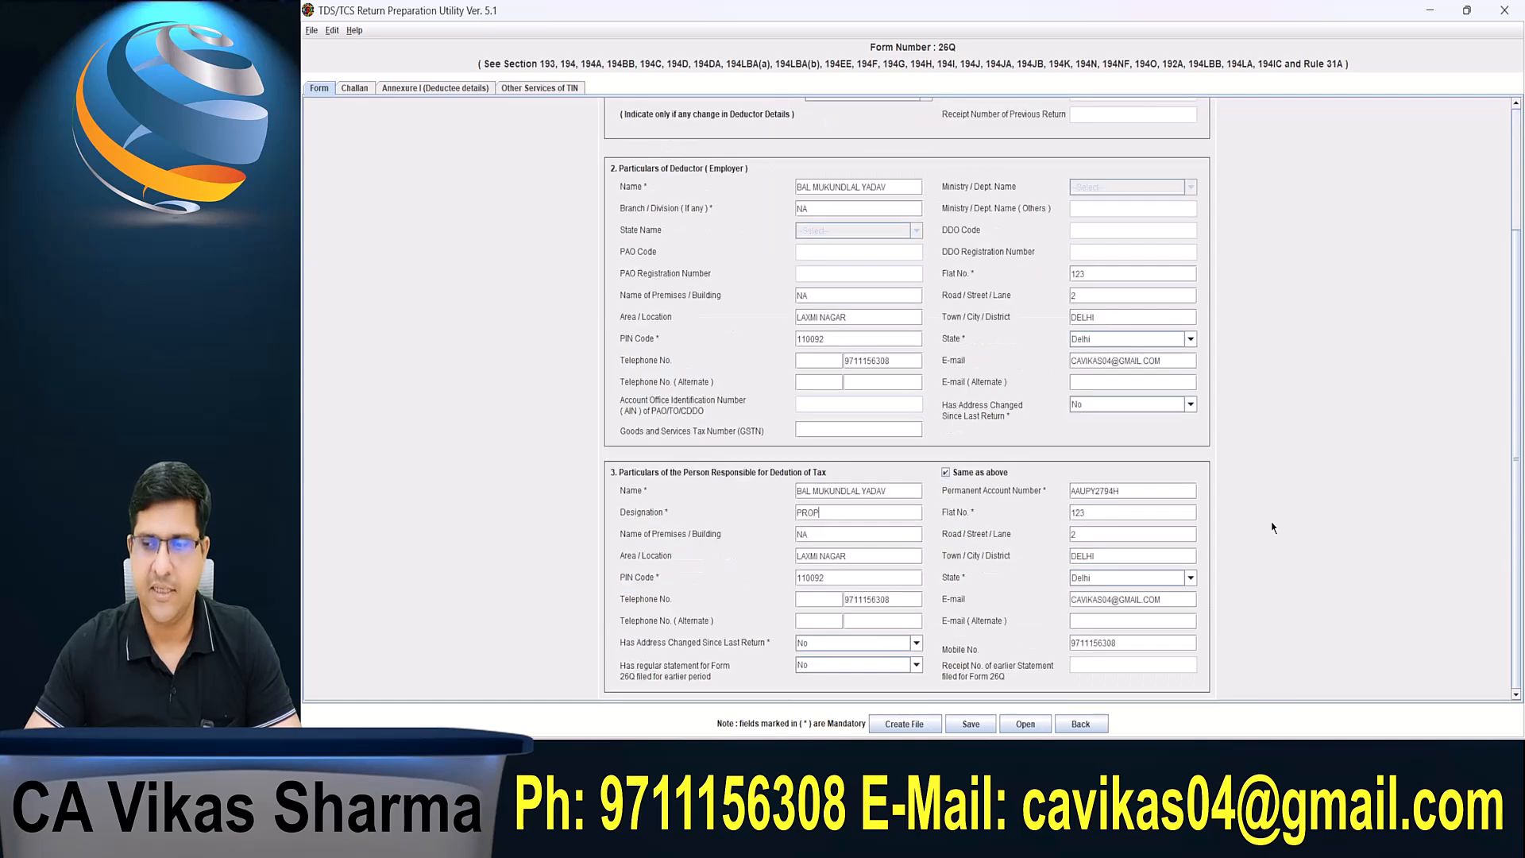
Step: Start file creation and load the downloaded challan .csi file as the input file
{"action": "left_click", "coordinate": [906, 725]}
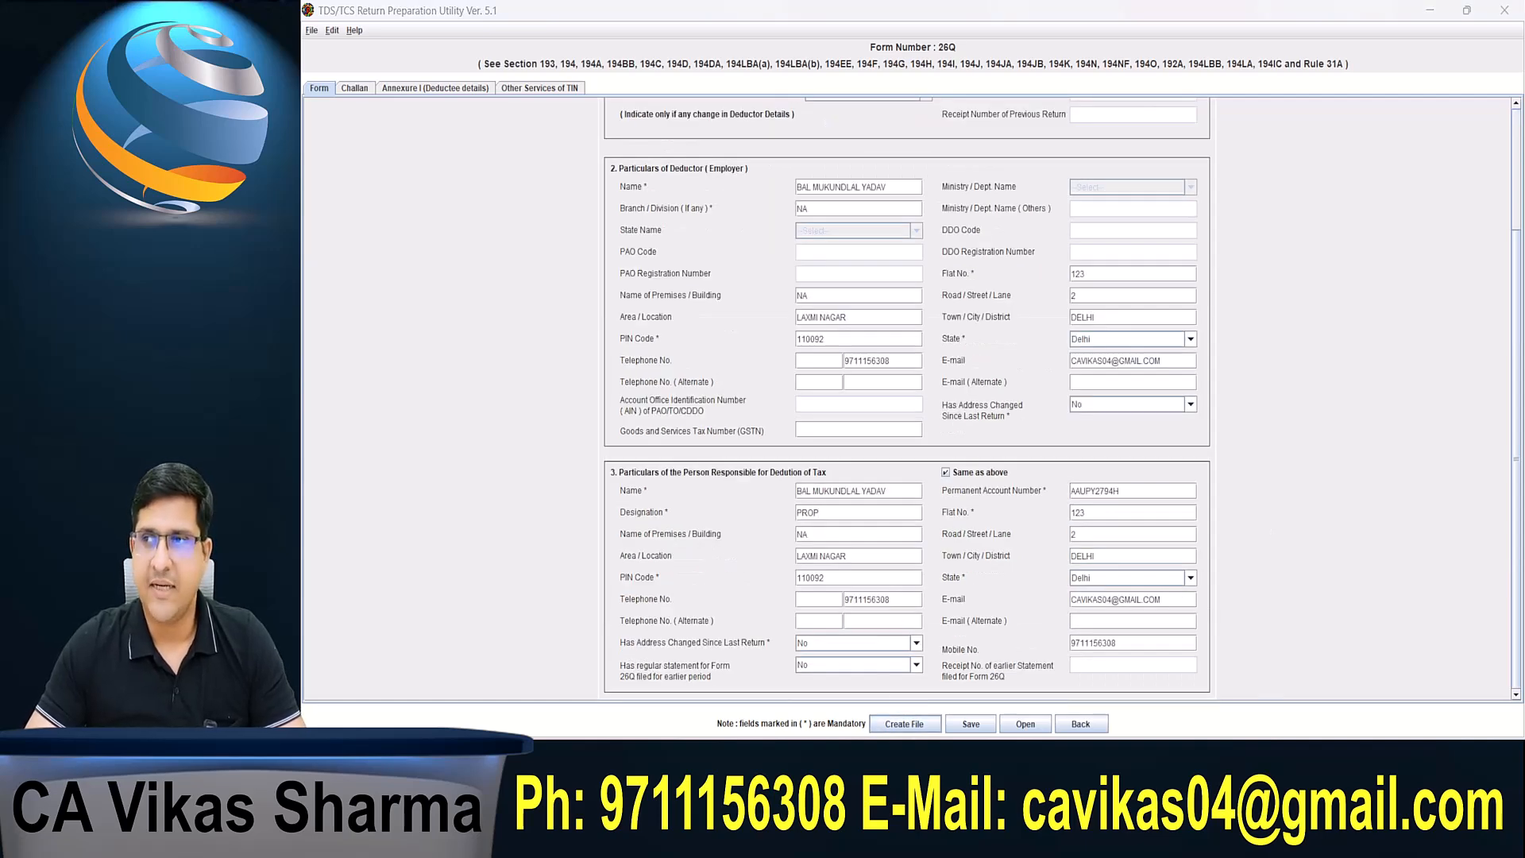
{"action": "left_click_drag", "start_coordinate": [864, 259], "coordinate": [572, 259]}
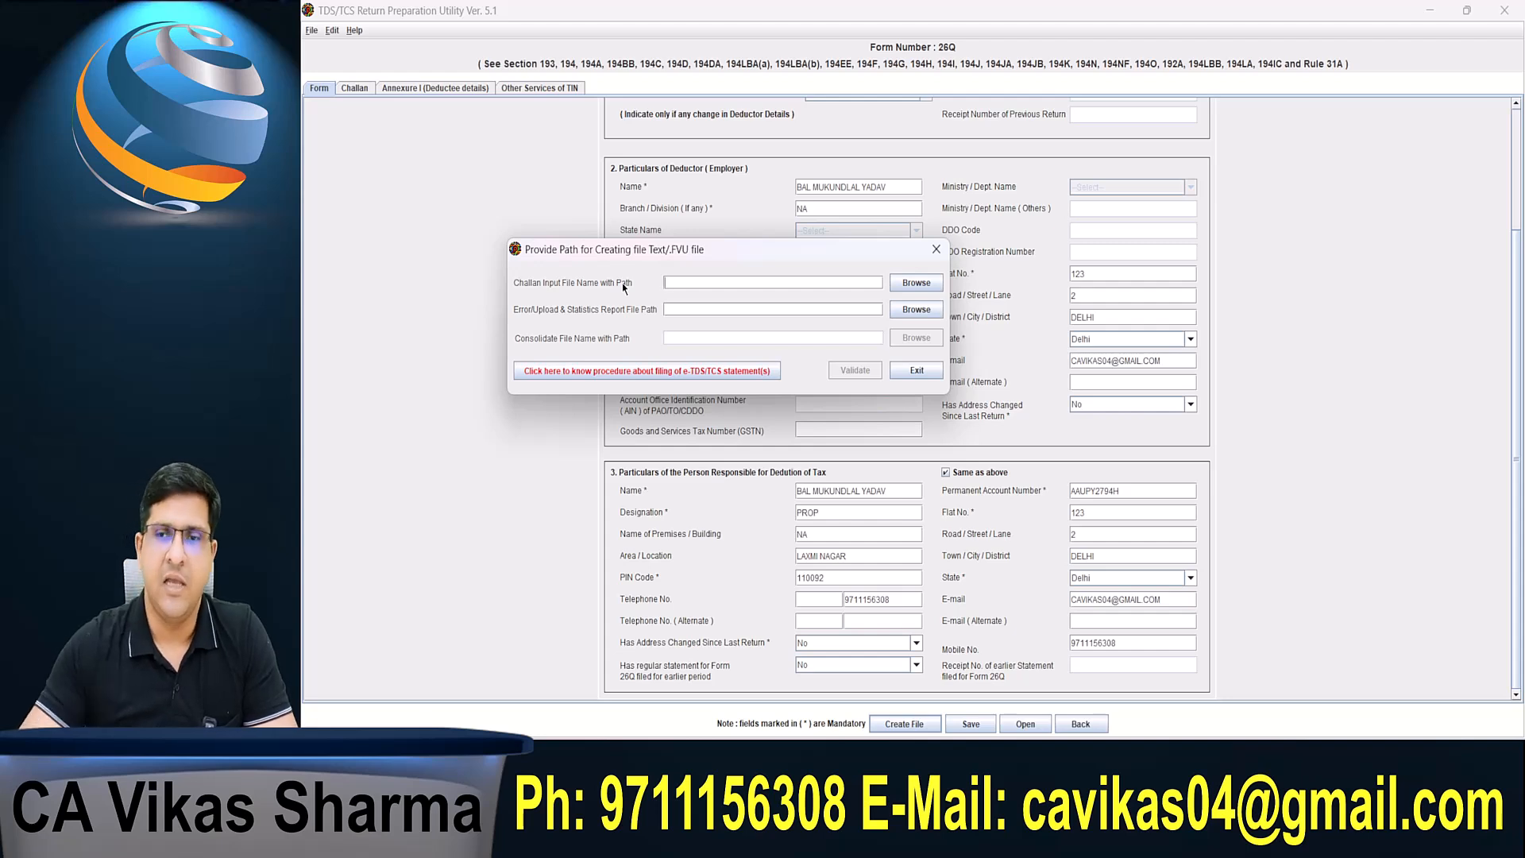
{"action": "left_click", "coordinate": [917, 285]}
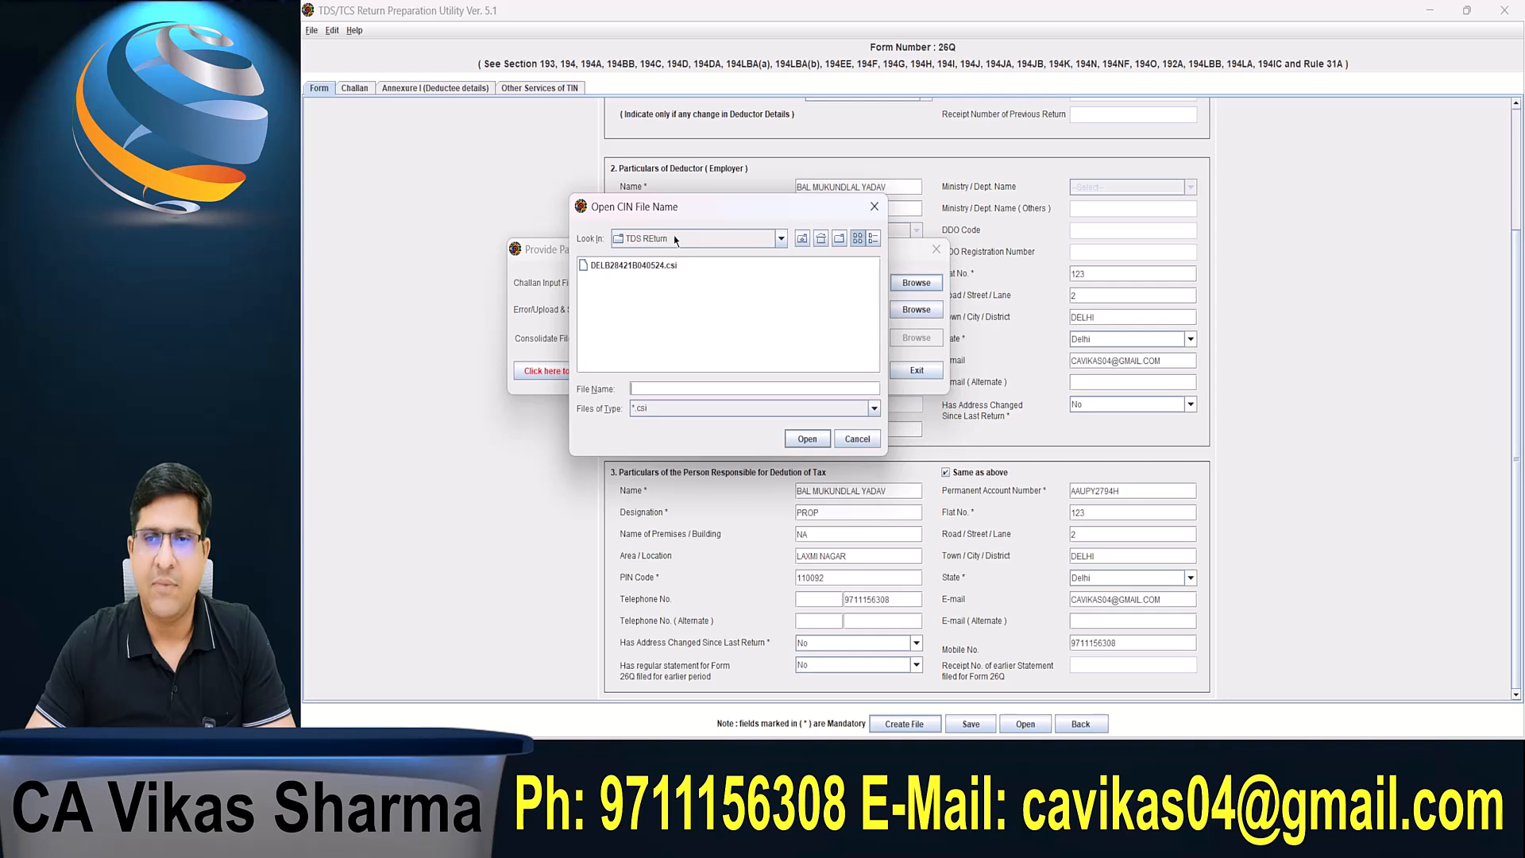
{"action": "left_click", "coordinate": [640, 265]}
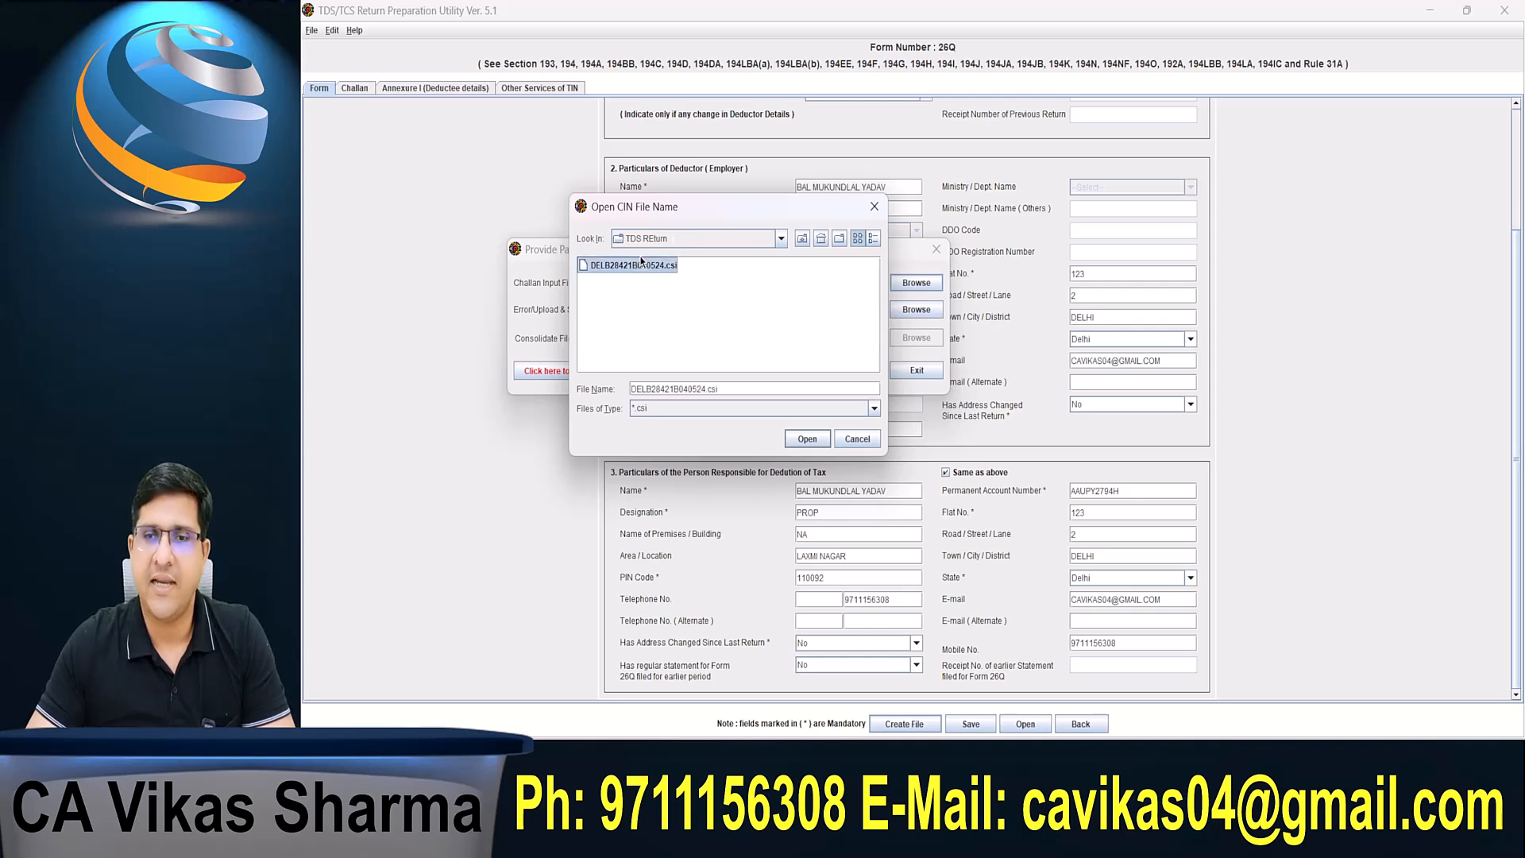
{"action": "left_click", "coordinate": [807, 438]}
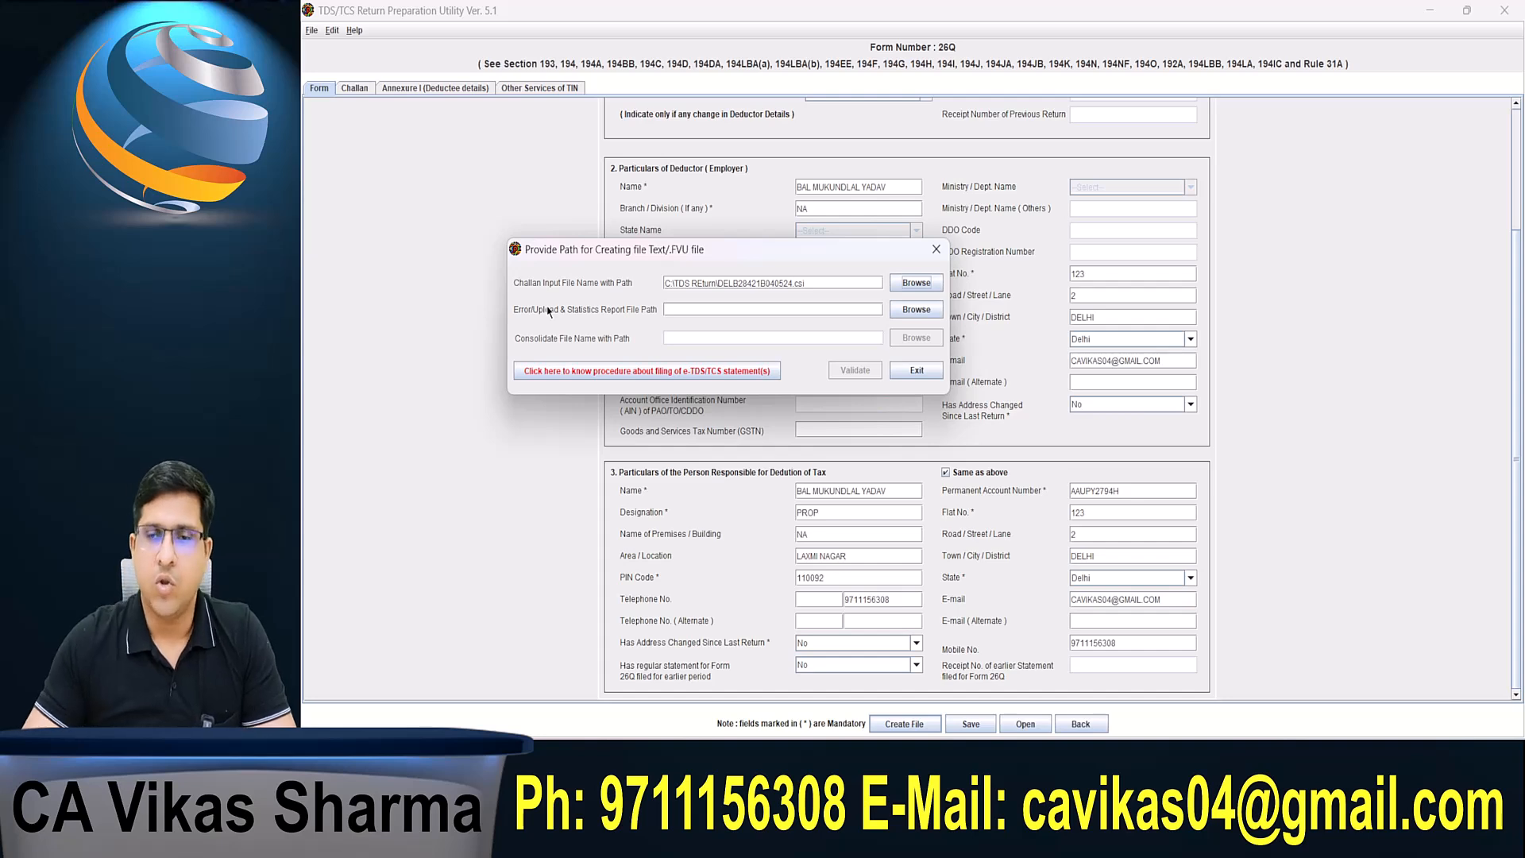
Step: Set the error/upload output path to 26QRQ4 in the C:\TDS REturn folder
{"action": "left_click", "coordinate": [905, 312]}
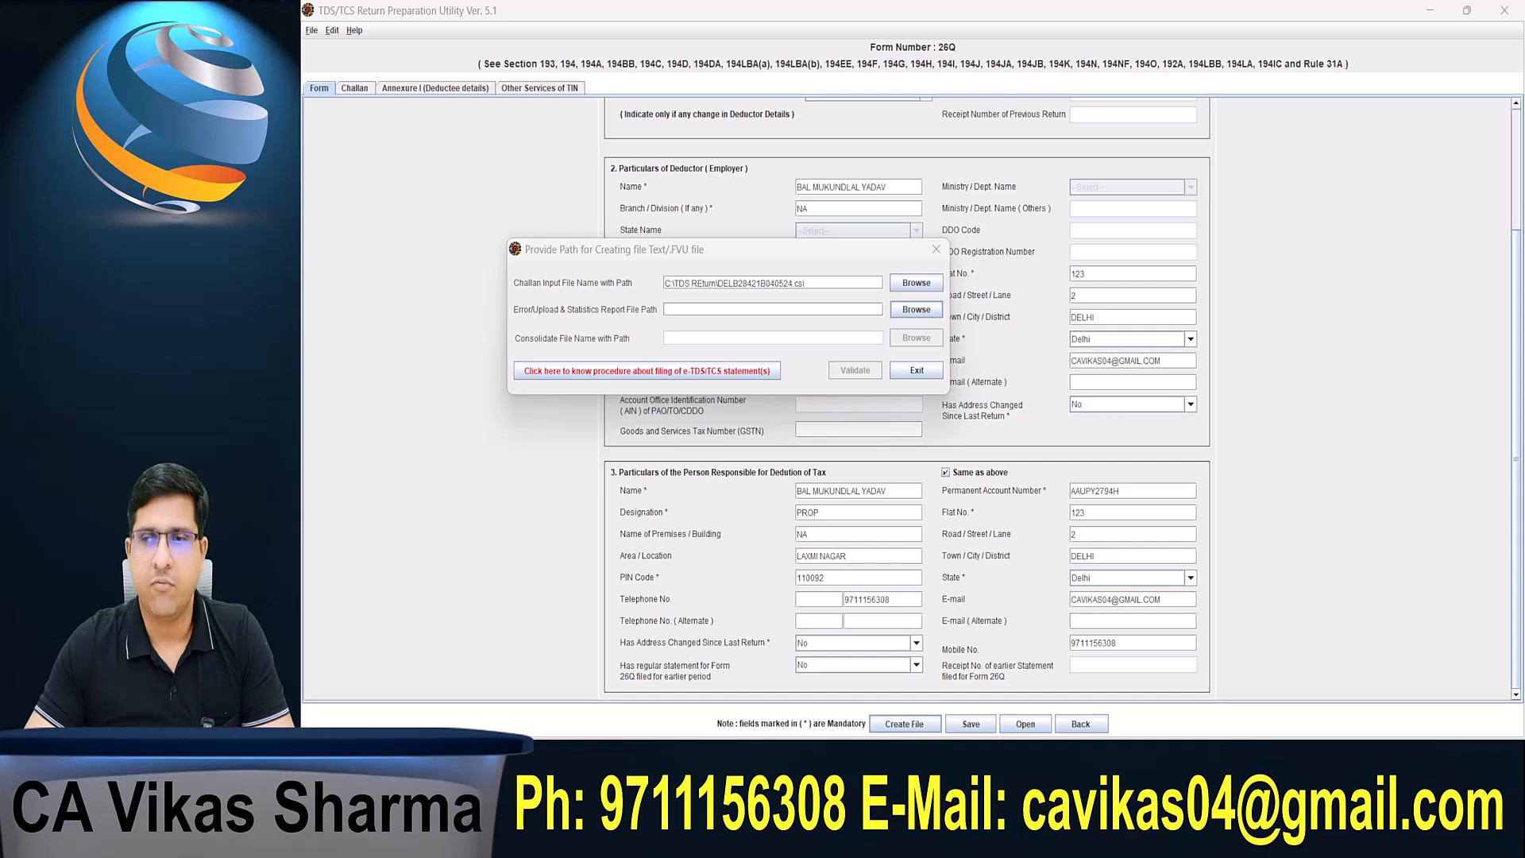
{"action": "left_click_drag", "start_coordinate": [960, 237], "coordinate": [681, 240]}
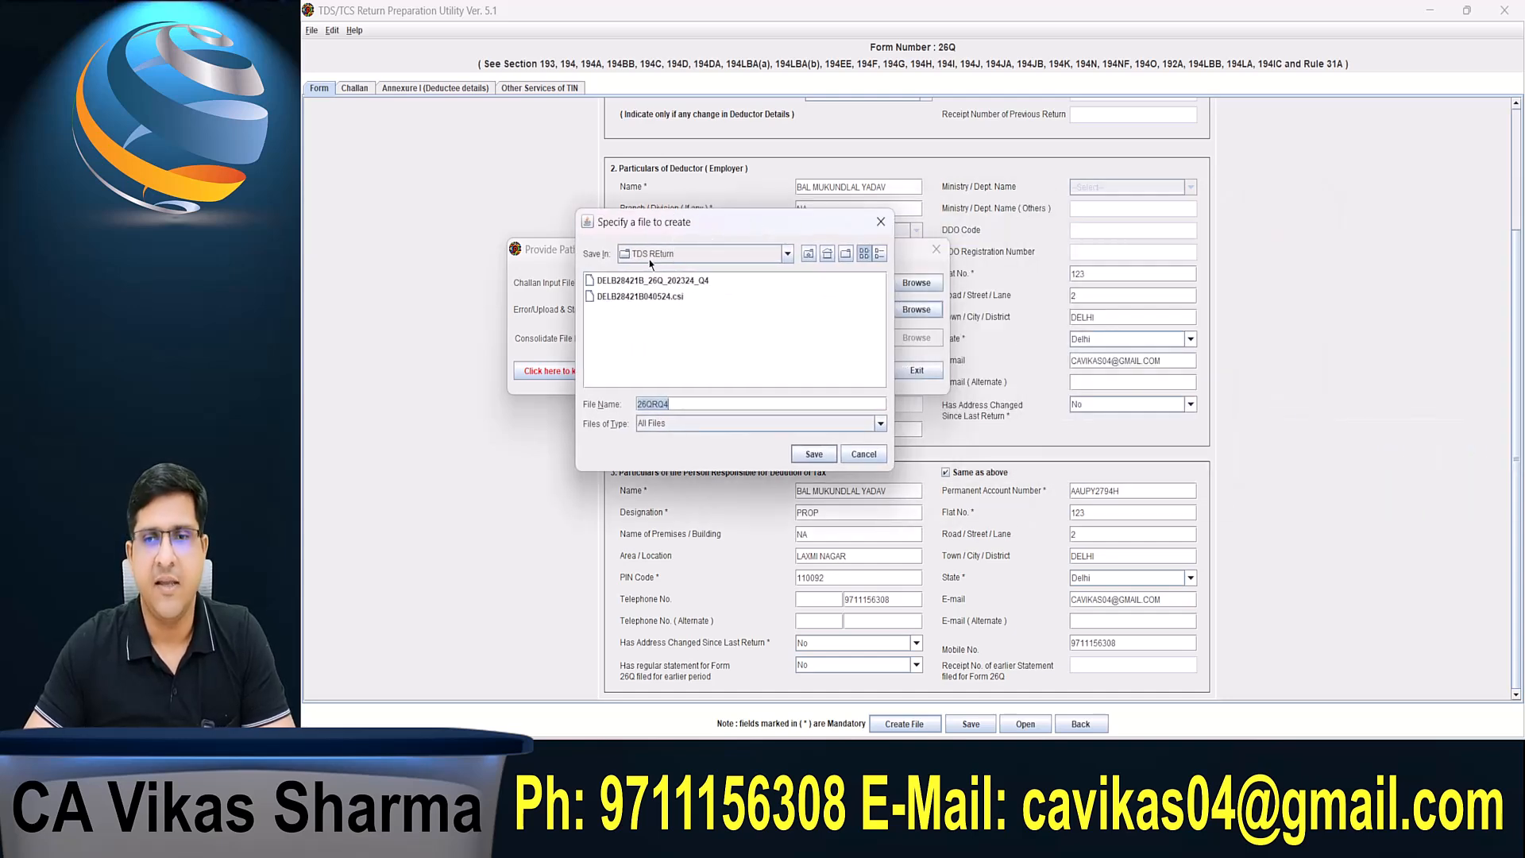
{"action": "left_click", "coordinate": [813, 454]}
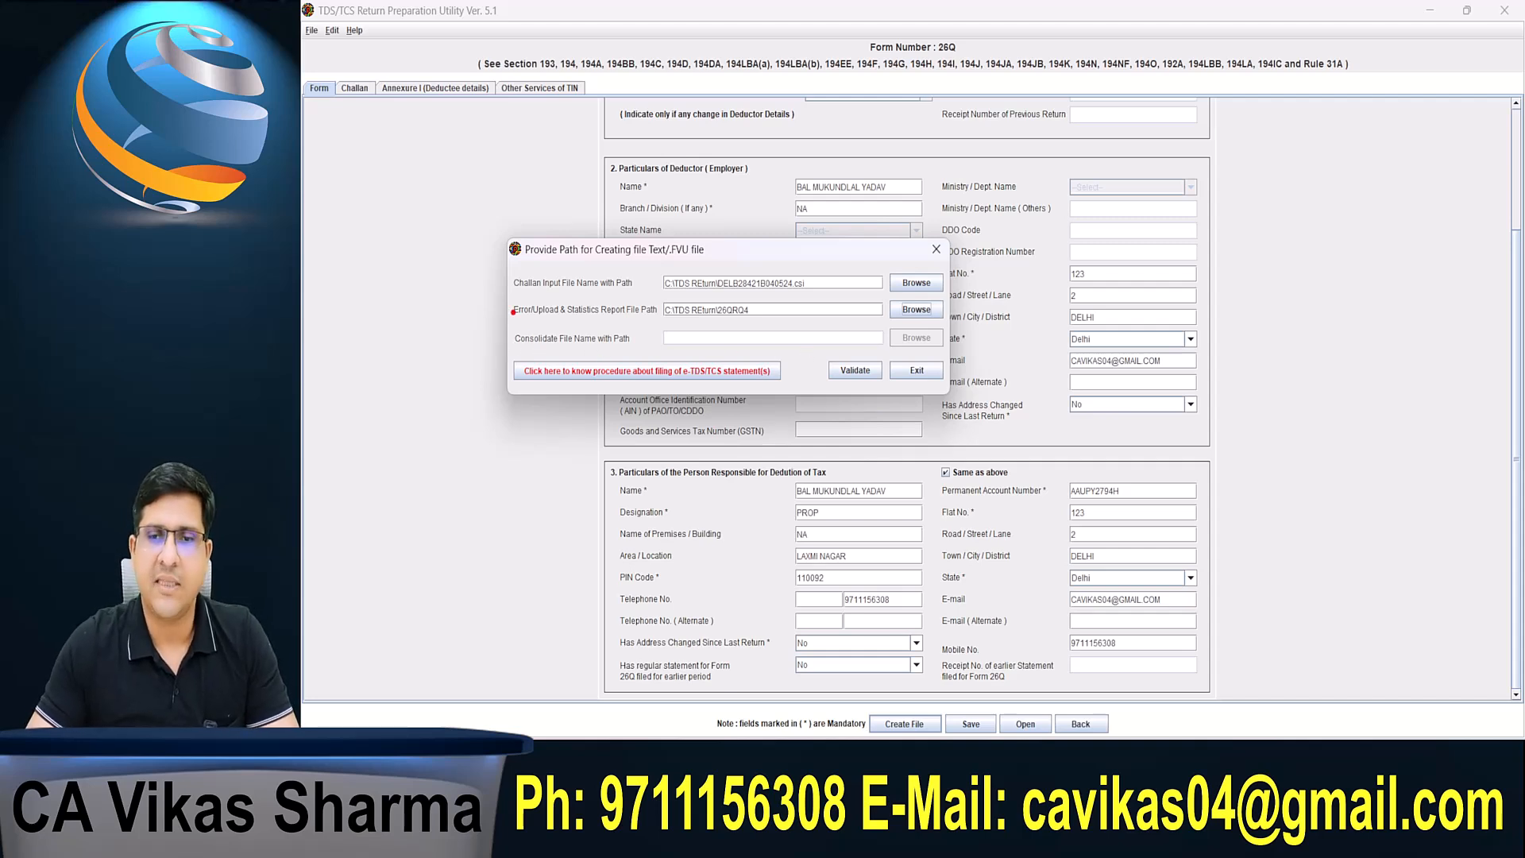
{"action": "mouse_move", "coordinate": [500, 317]}
{"action": "left_mouse_down"}
{"action": "mouse_move", "coordinate": [638, 345]}
{"action": "mouse_move", "coordinate": [949, 358]}
{"action": "left_mouse_up"}
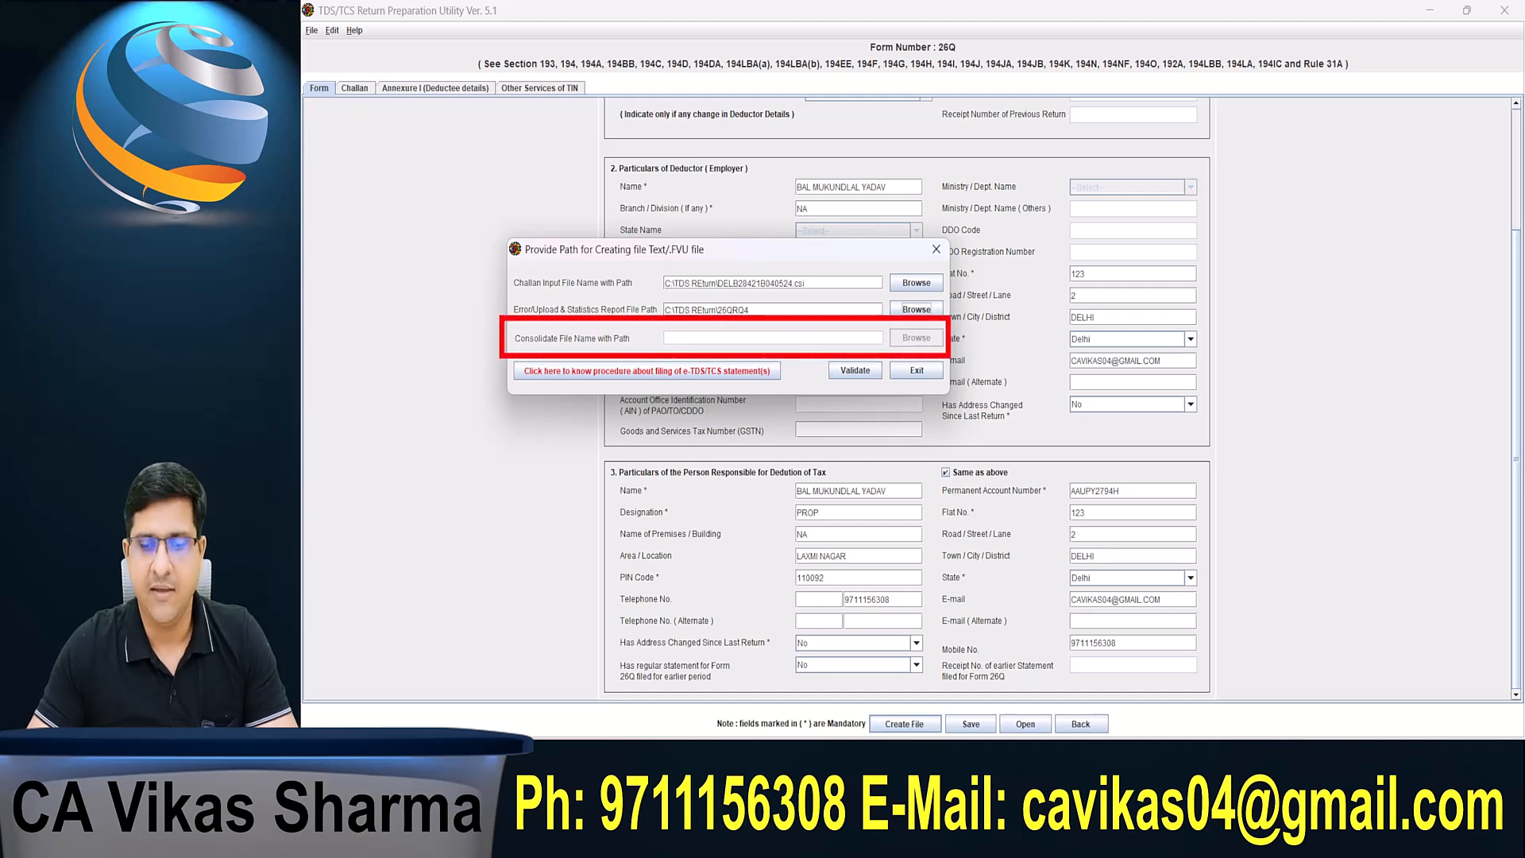
{"action": "key", "text": "Escape"}
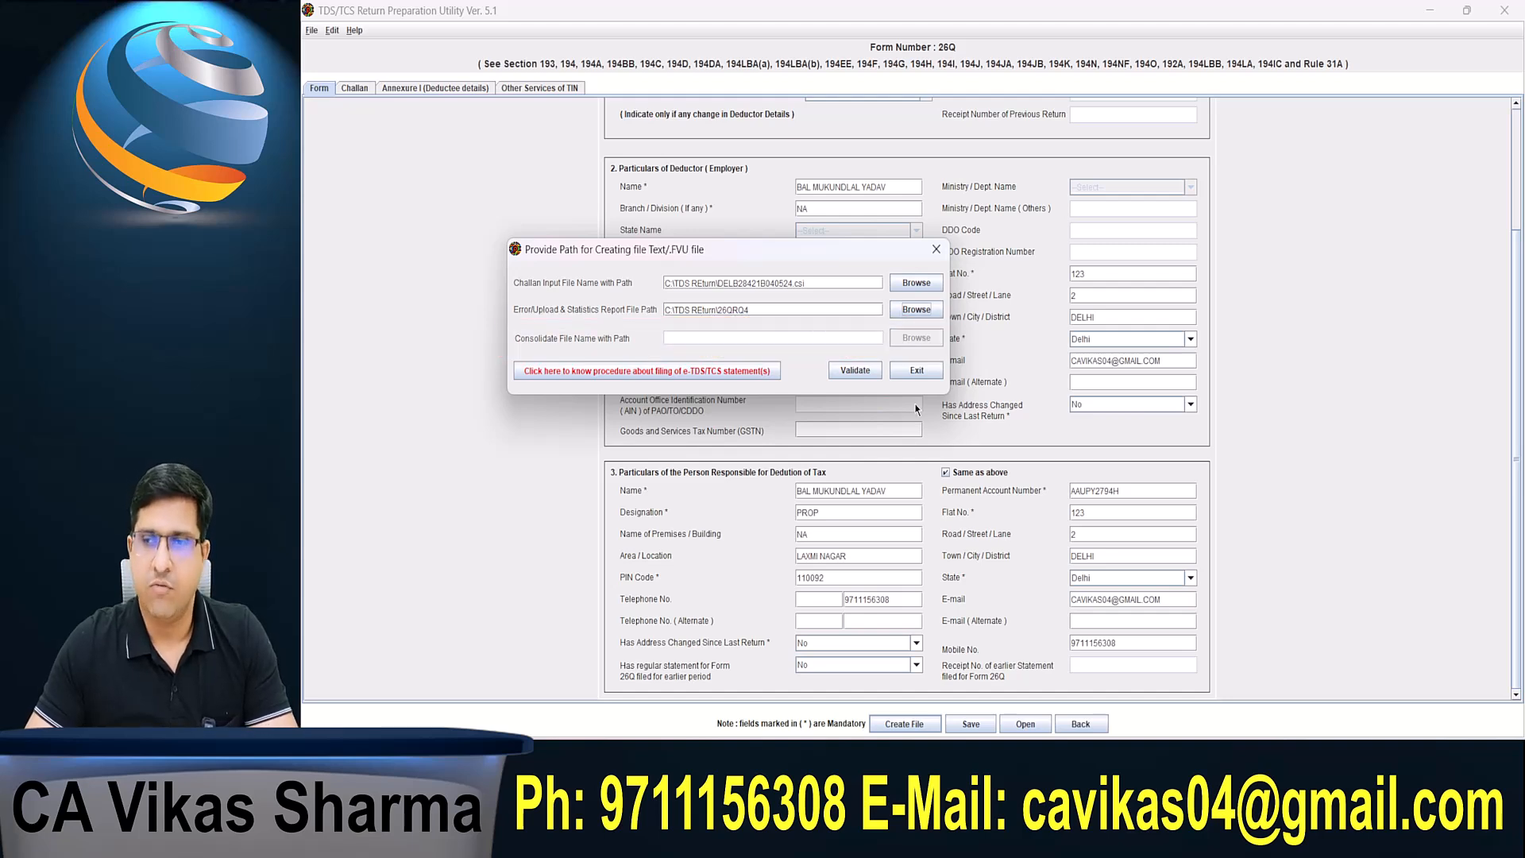
Step: Validate the return and read the notice that errors were found, with error report 26QRQ4err.html
{"action": "left_click", "coordinate": [865, 374]}
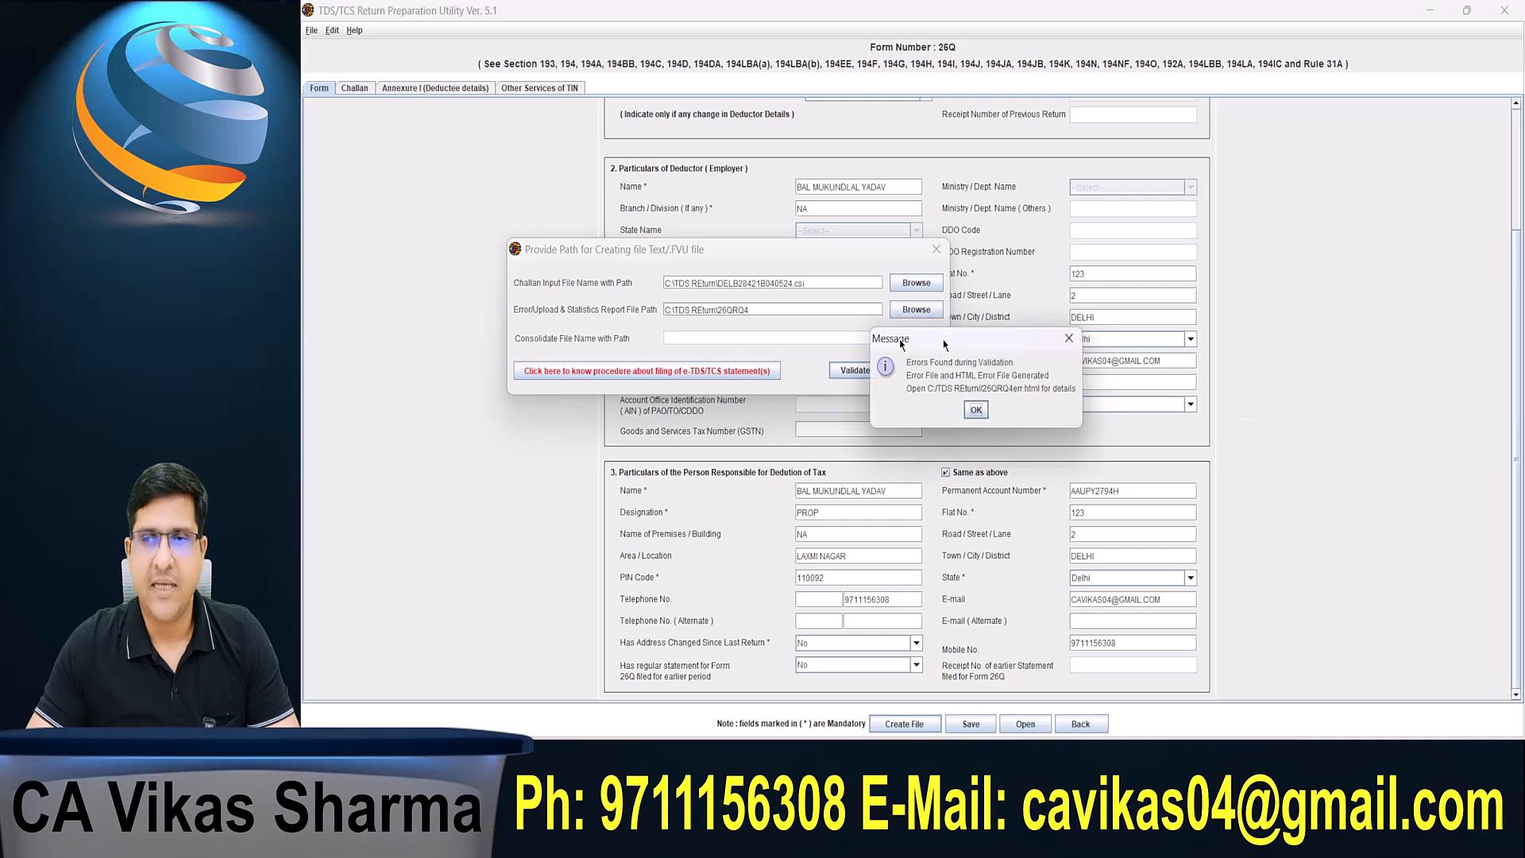
{"action": "left_click_drag", "start_coordinate": [942, 344], "coordinate": [644, 351]}
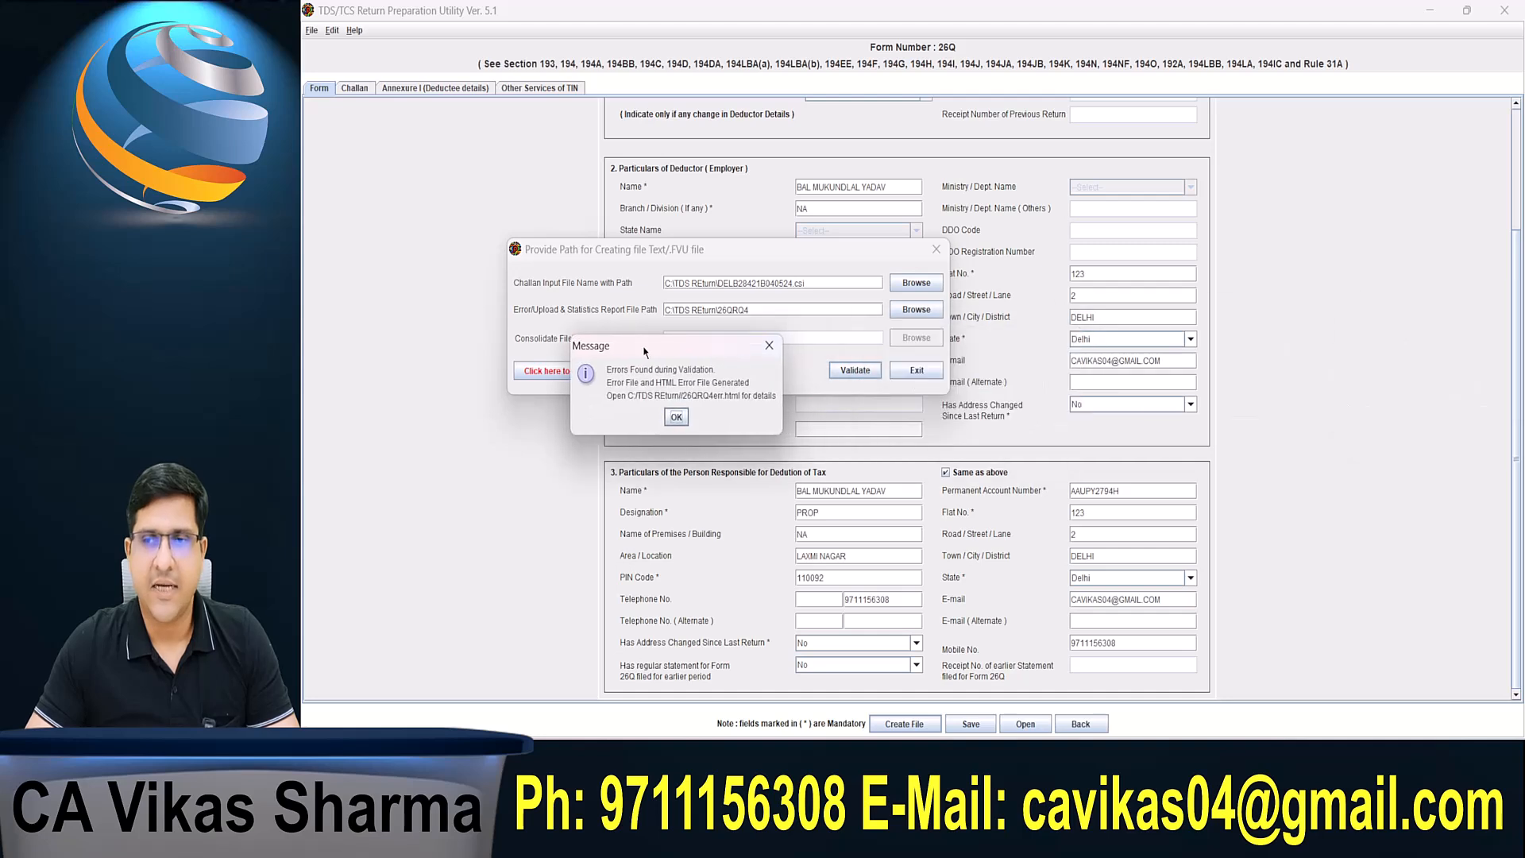
Step: Open the error report in Chrome, review the two missing STD-code errors, then close it
{"action": "left_click", "coordinate": [675, 417]}
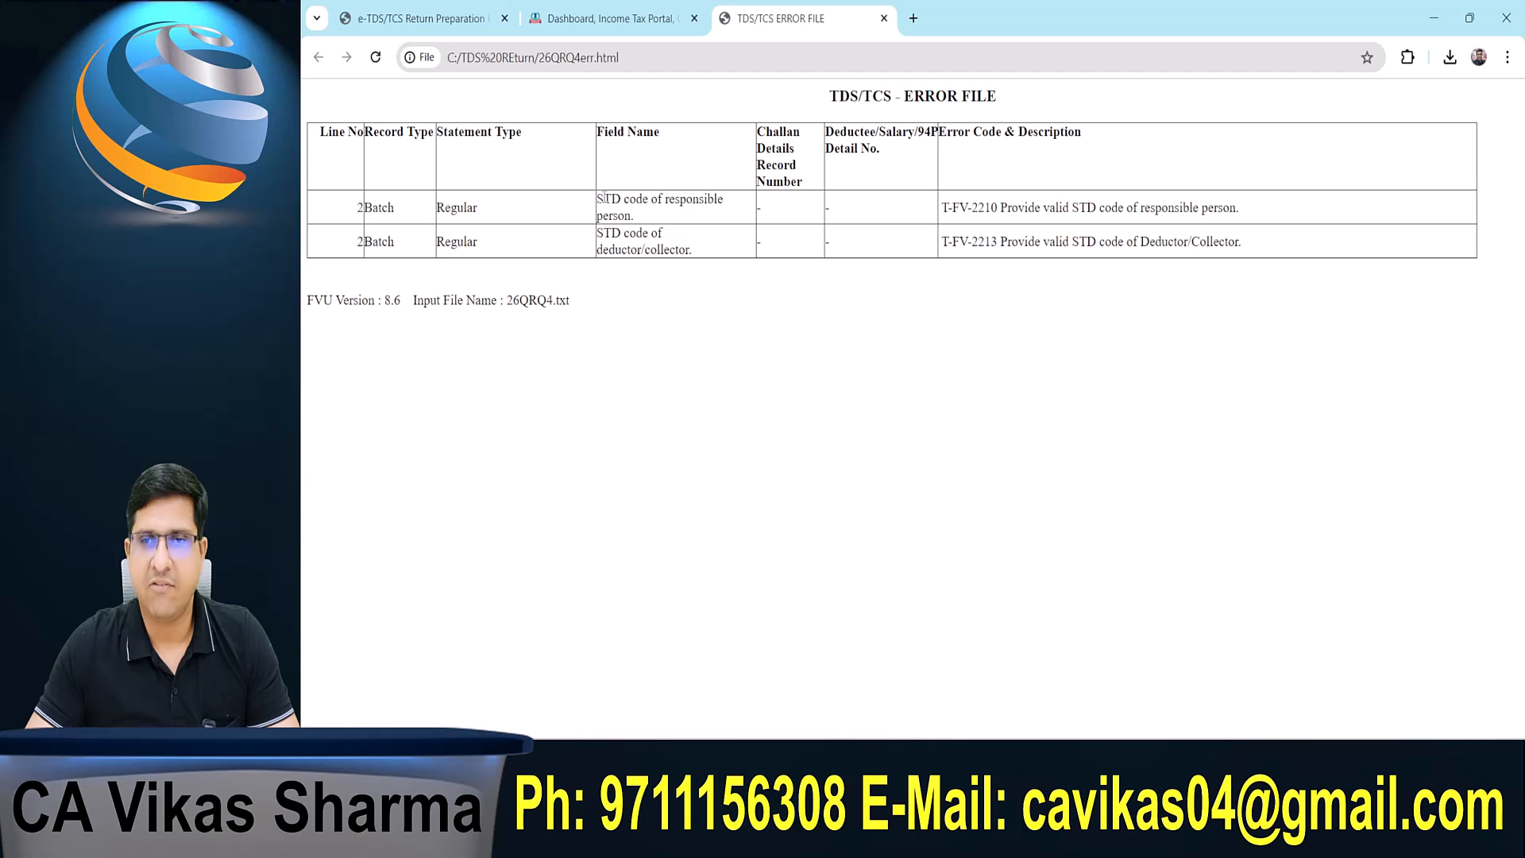
{"action": "left_click_drag", "start_coordinate": [598, 198], "coordinate": [724, 213]}
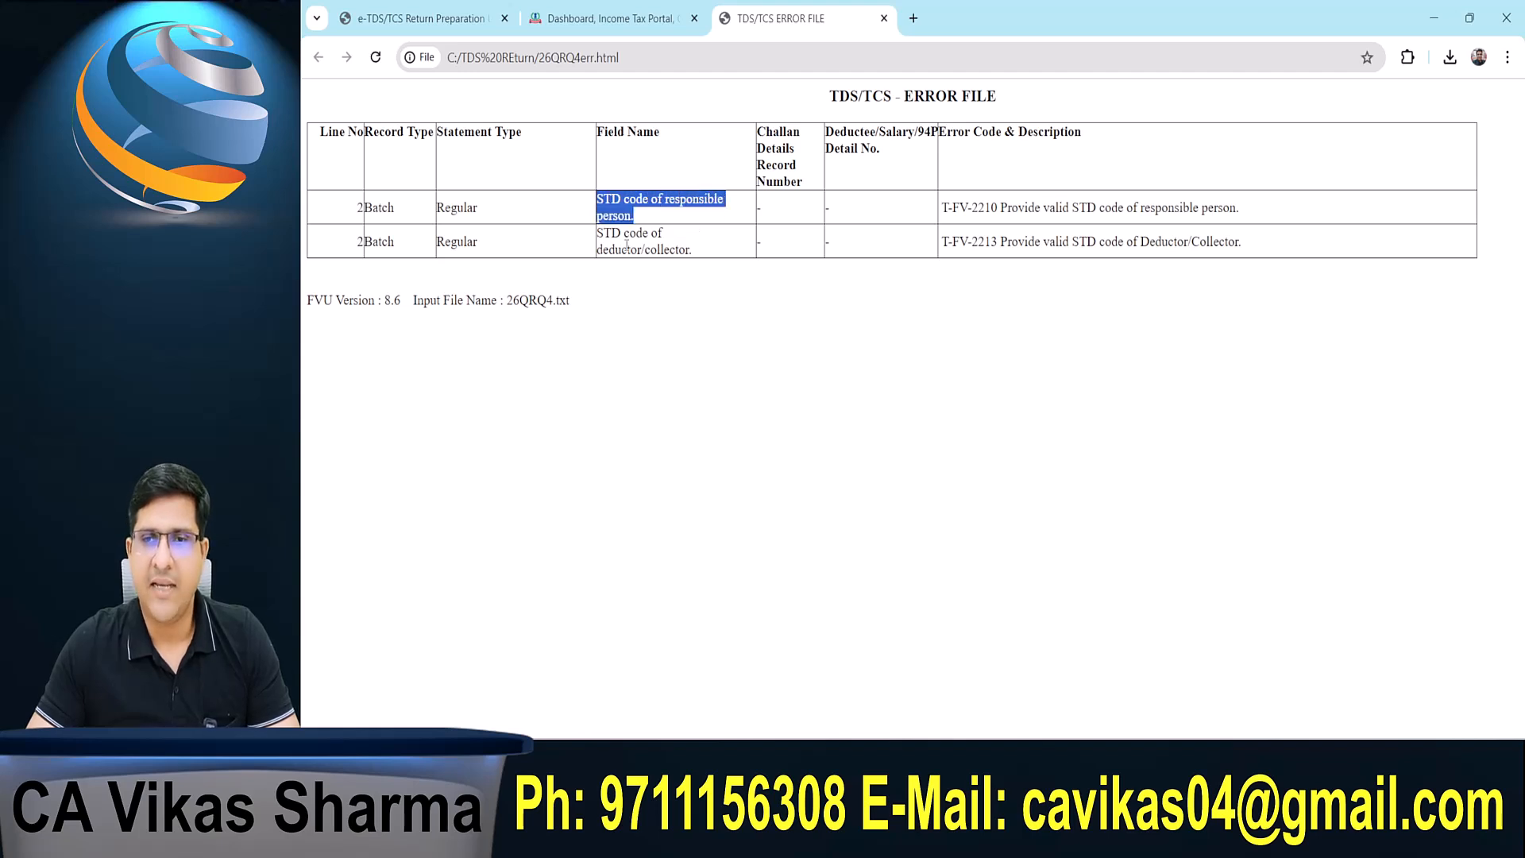
{"action": "left_click_drag", "start_coordinate": [601, 233], "coordinate": [675, 265]}
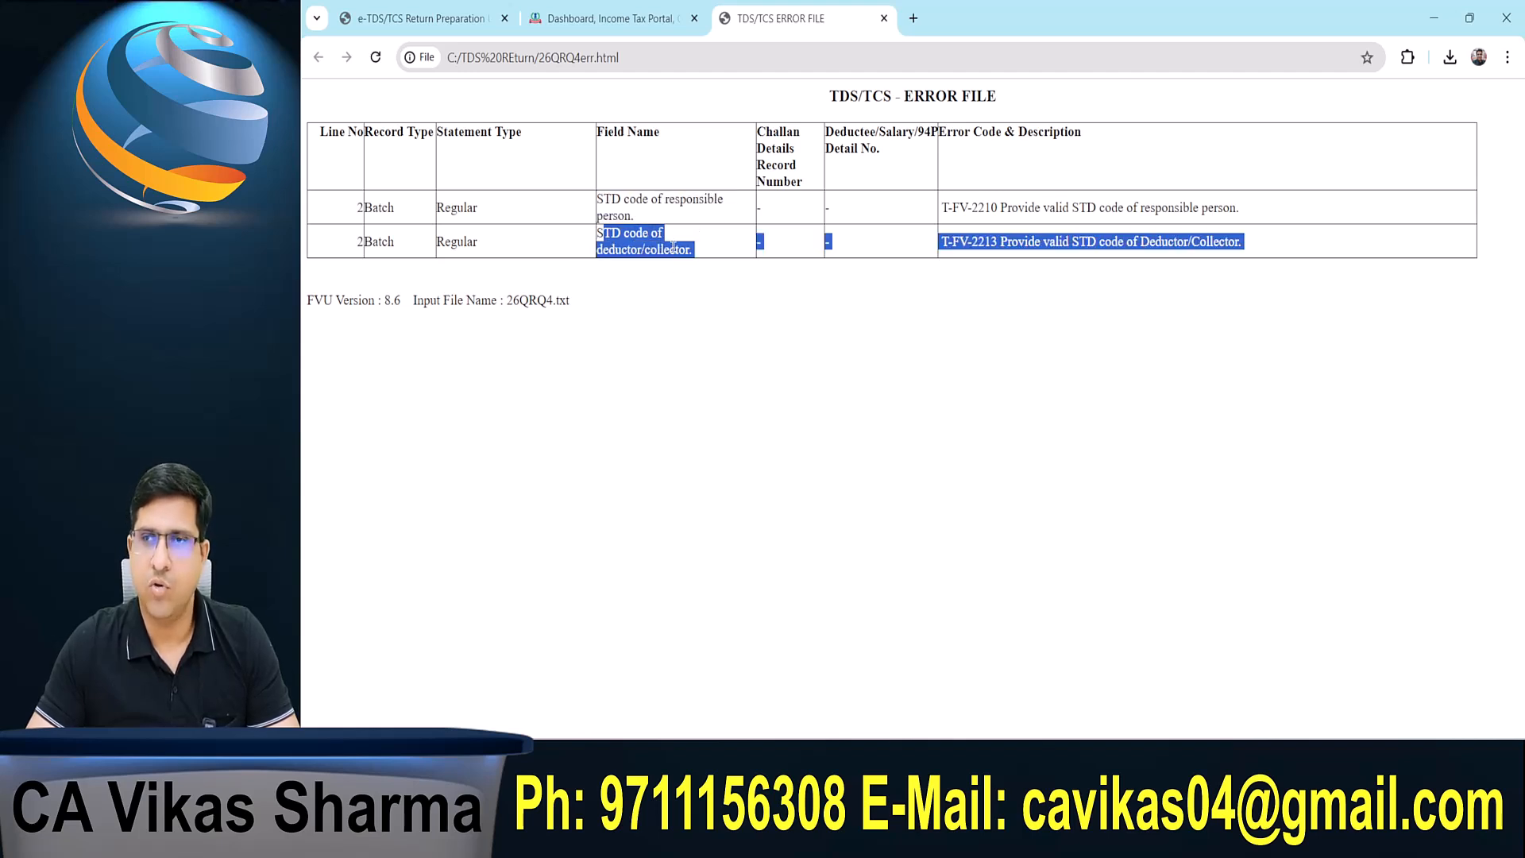
{"action": "key", "text": "ctrl+w"}
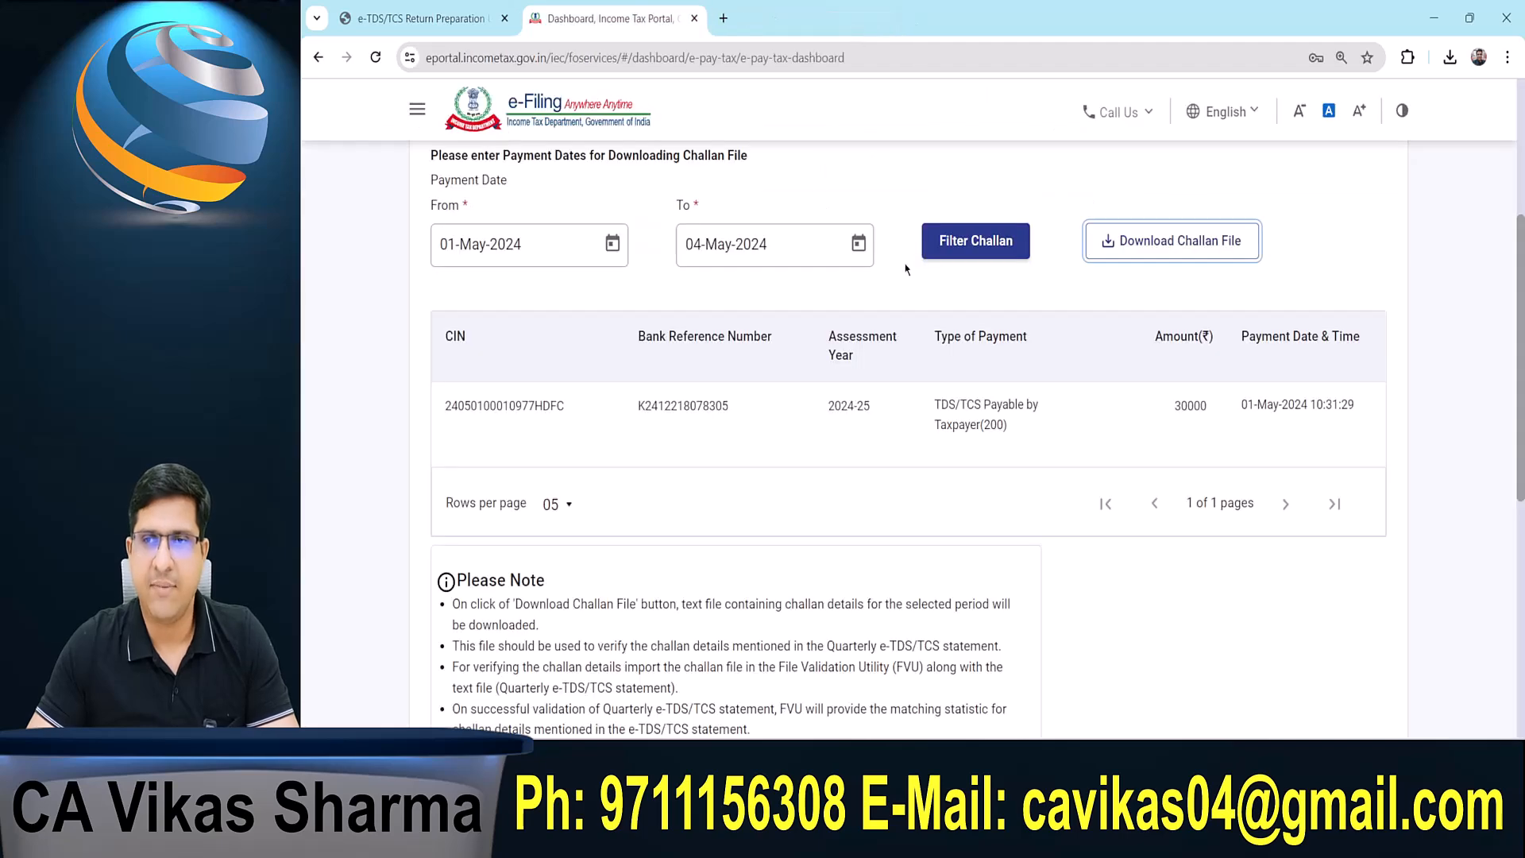
Step: Enter STD code 91 for both the deductor's and responsible person's telephone numbers
{"action": "key", "text": "alt+Tab"}
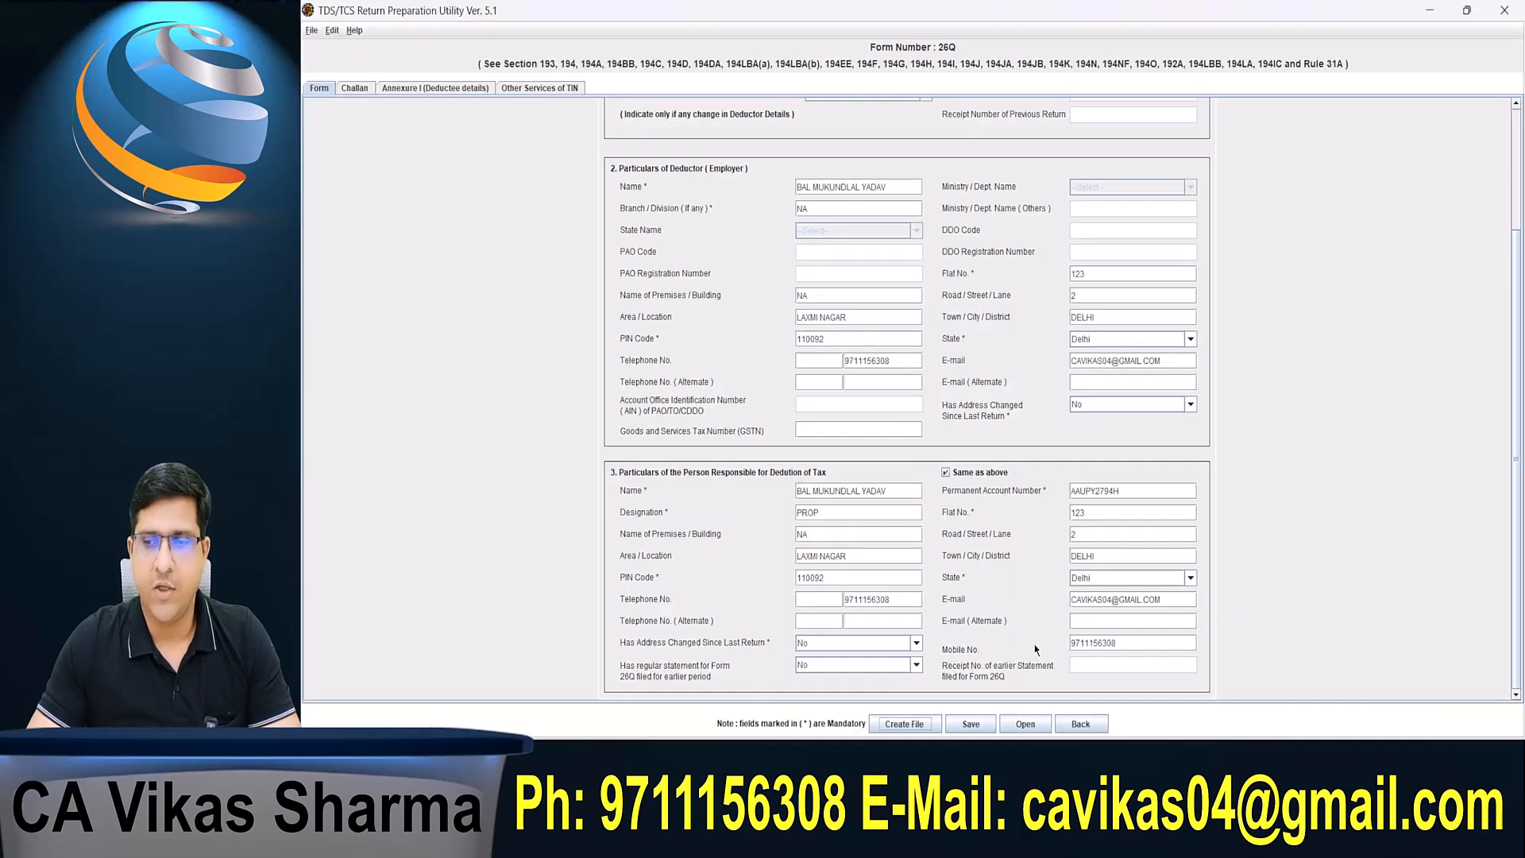
{"action": "left_click", "coordinate": [824, 358]}
{"action": "type", "text": "9"}
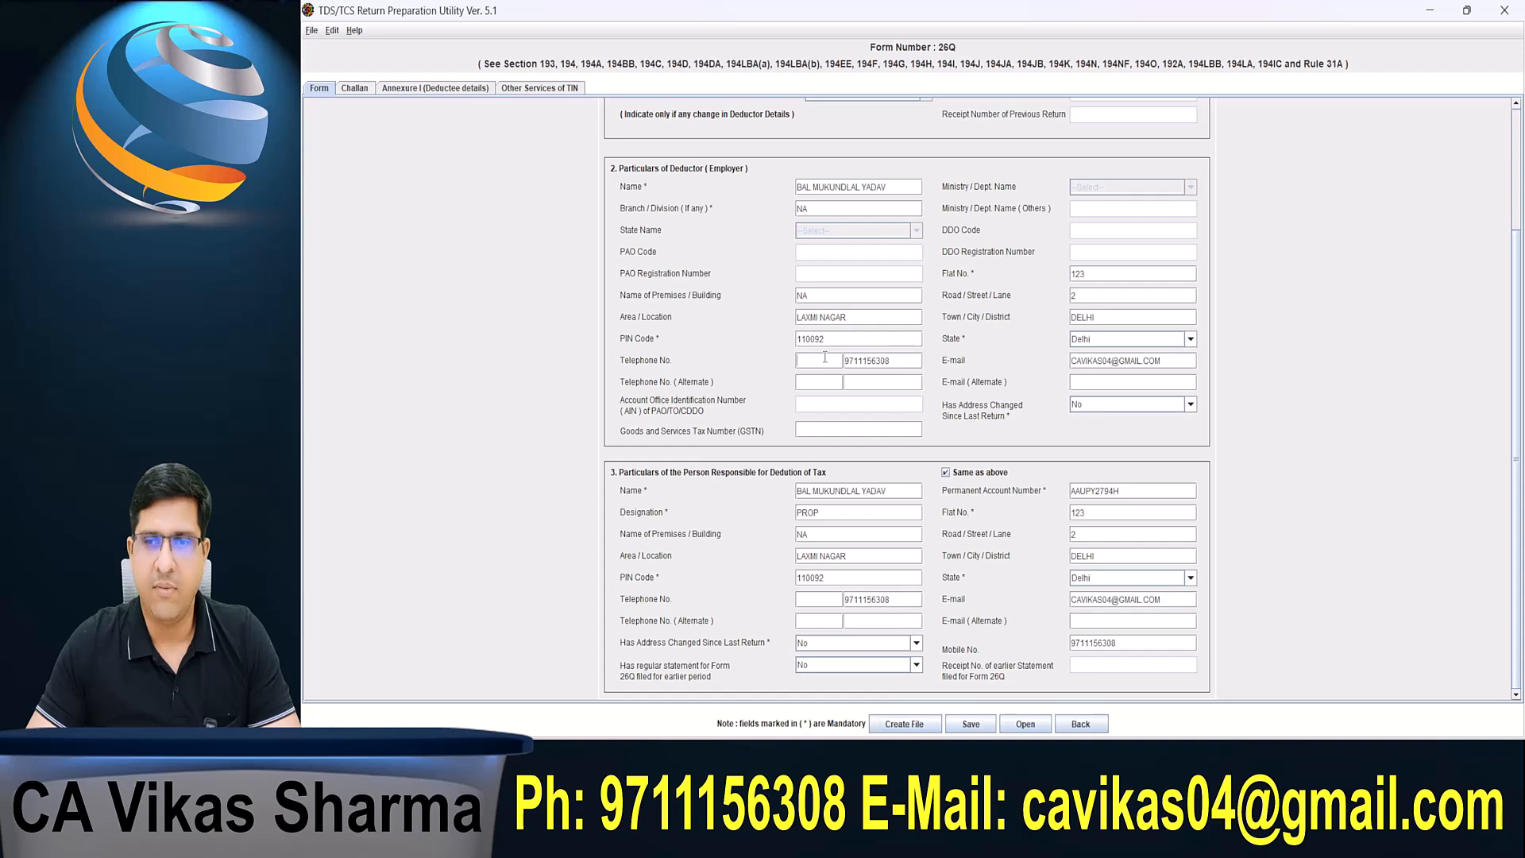
{"action": "type", "text": "1"}
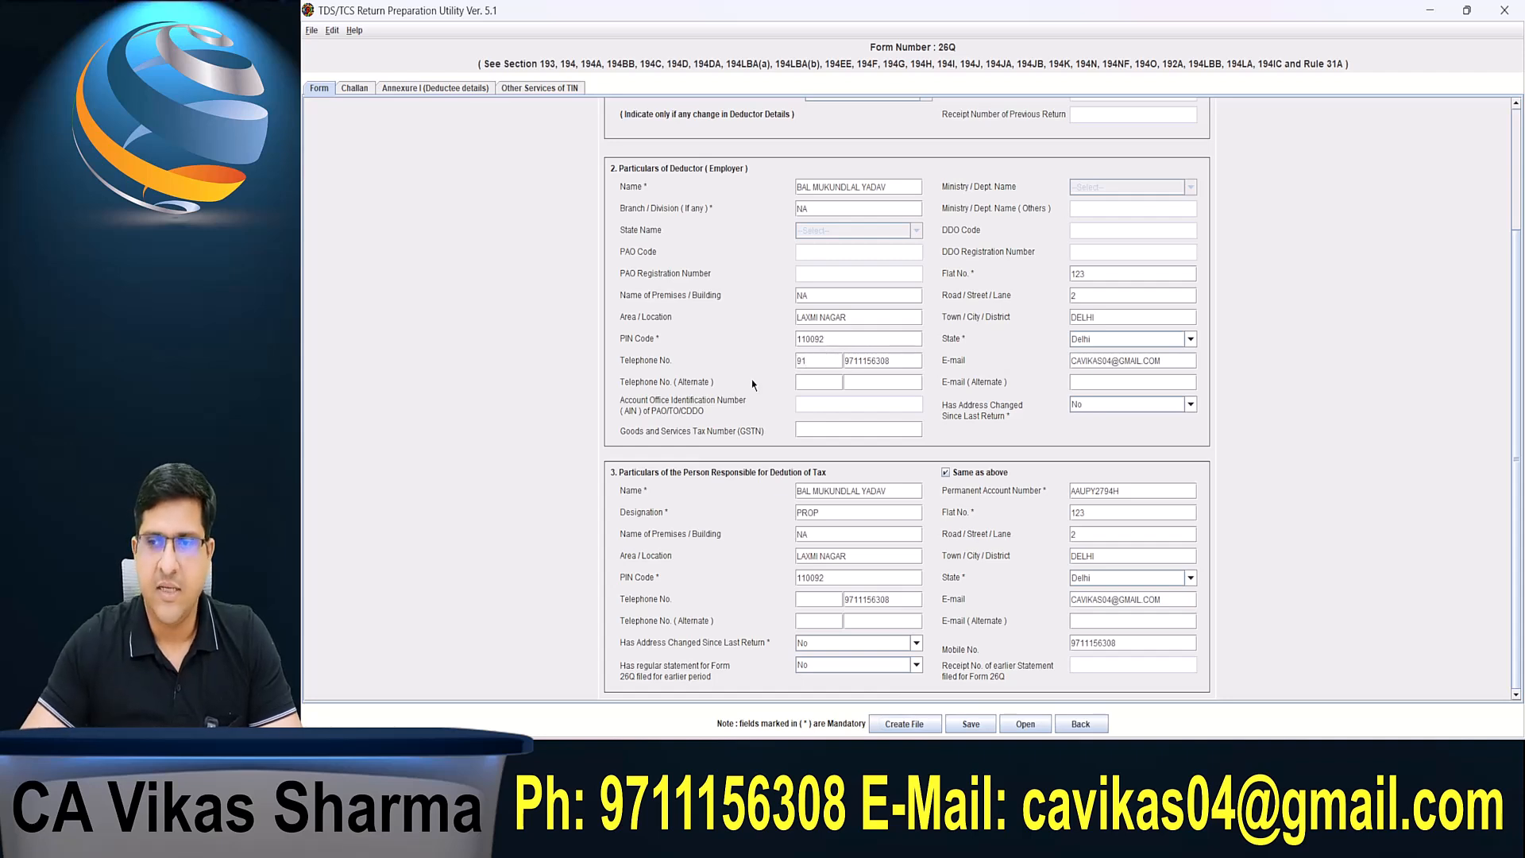
{"action": "left_click", "coordinate": [822, 598]}
{"action": "type", "text": "91"}
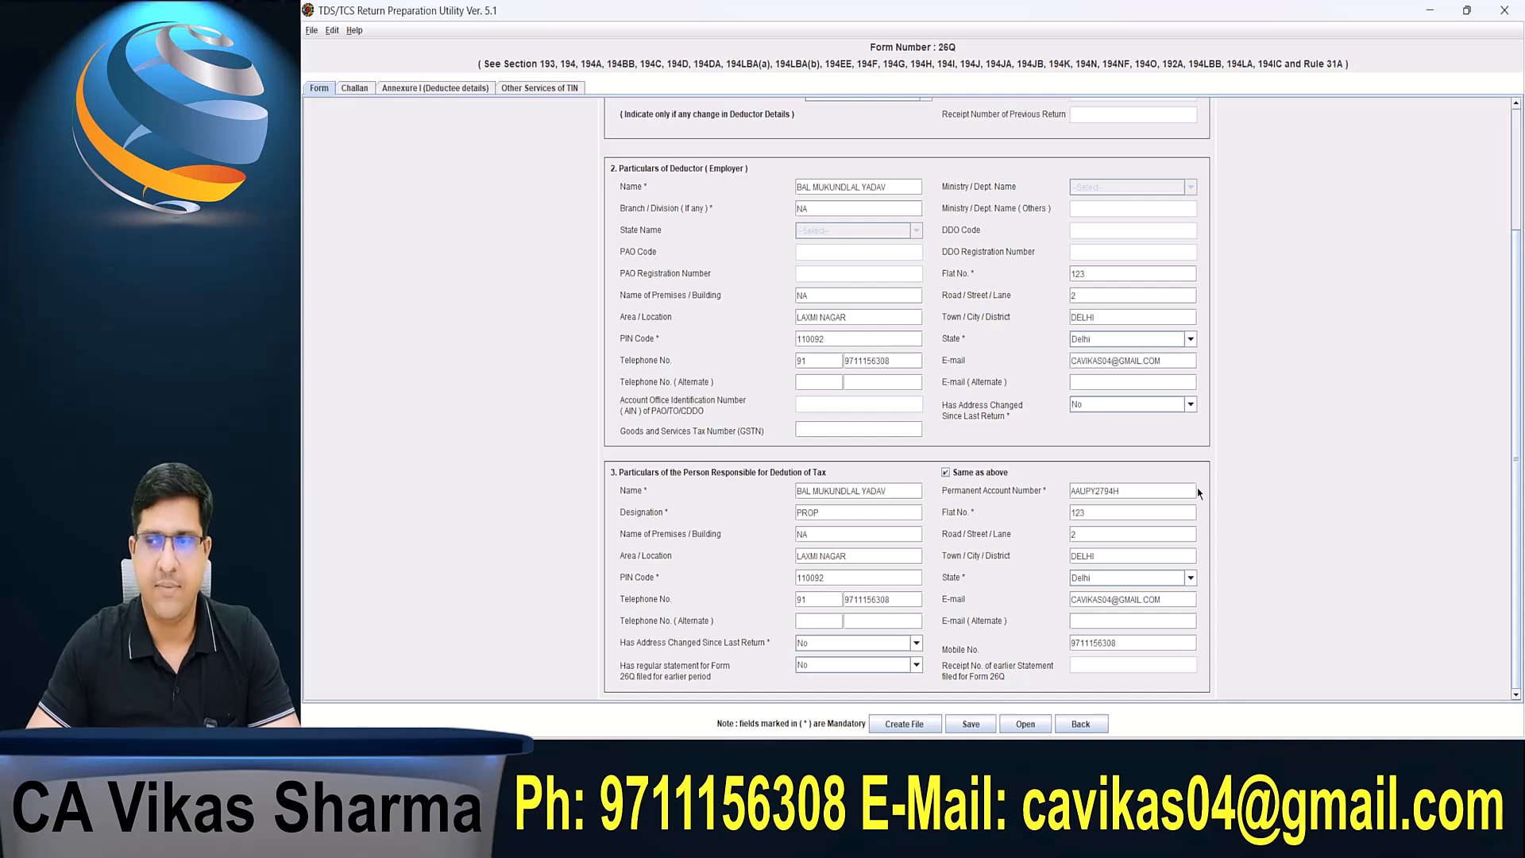
Step: Regenerate the return, replacing 26QRQ4.txt, and open the new error report
{"action": "left_click", "coordinate": [904, 723]}
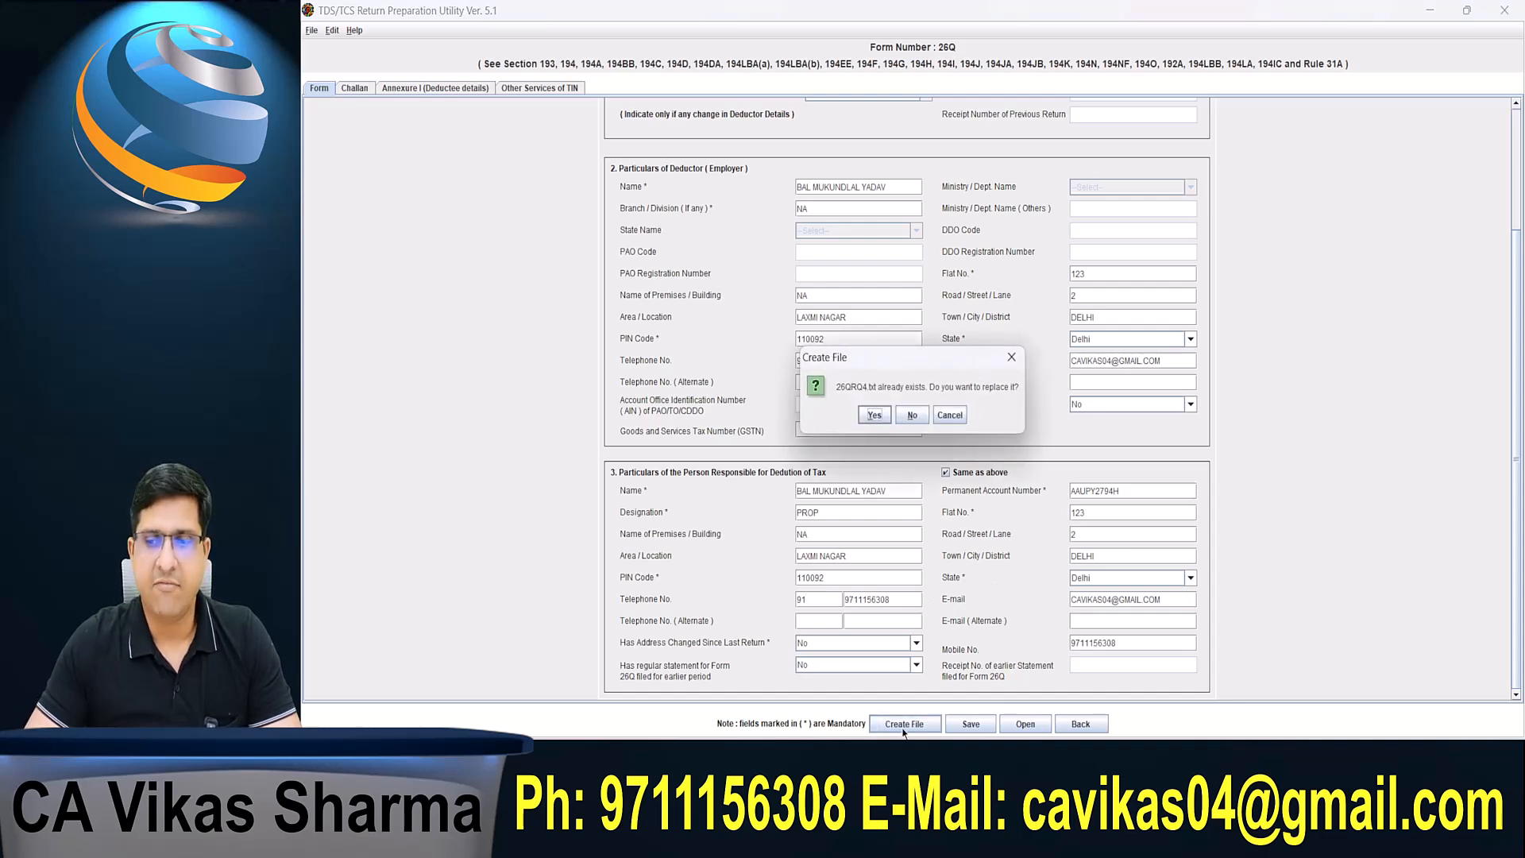
{"action": "left_click", "coordinate": [874, 414]}
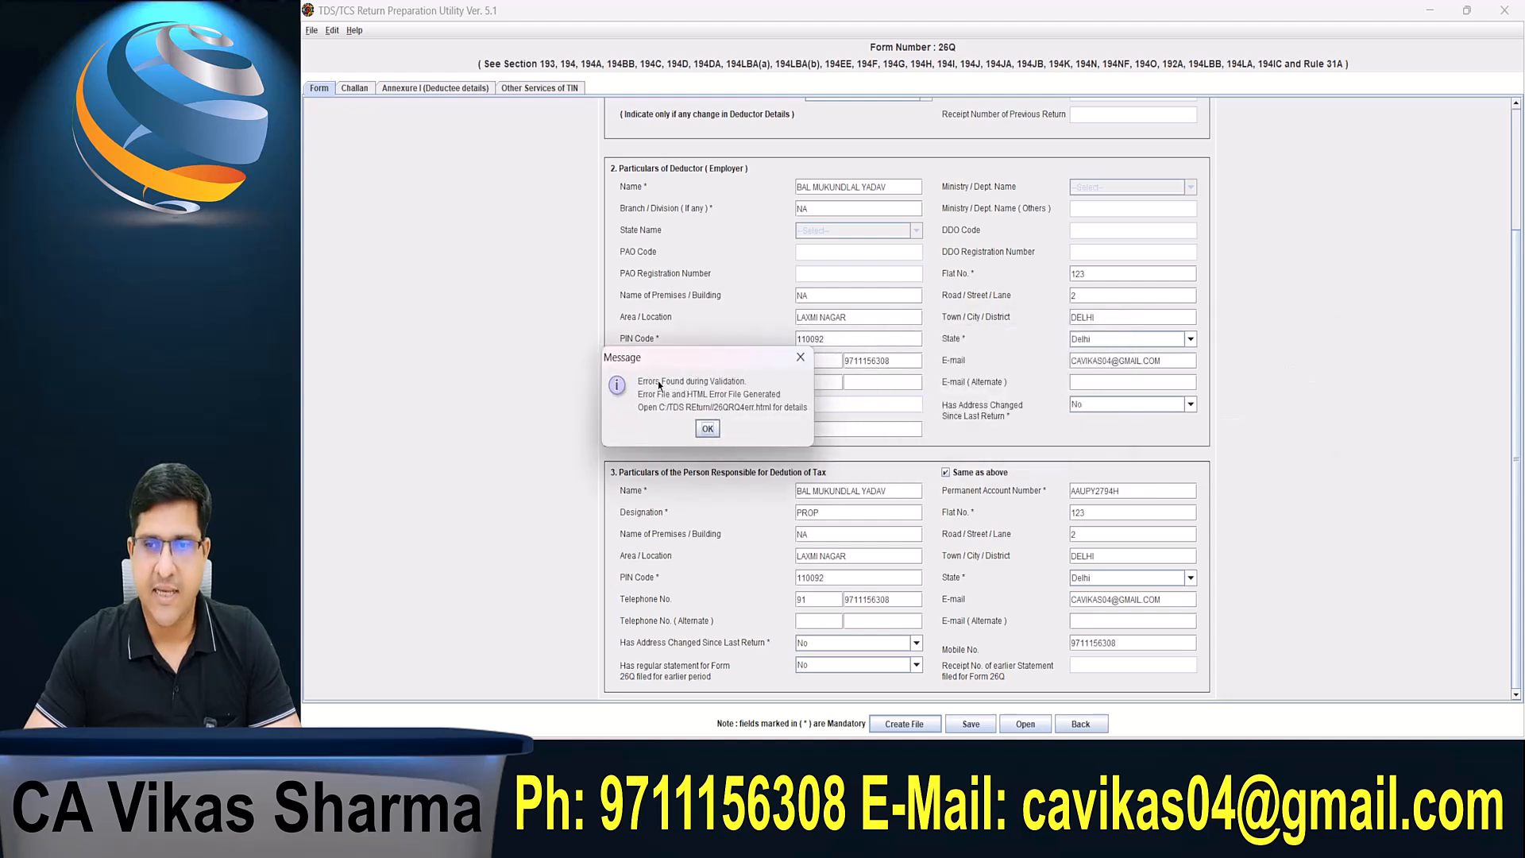
{"action": "left_click", "coordinate": [706, 430]}
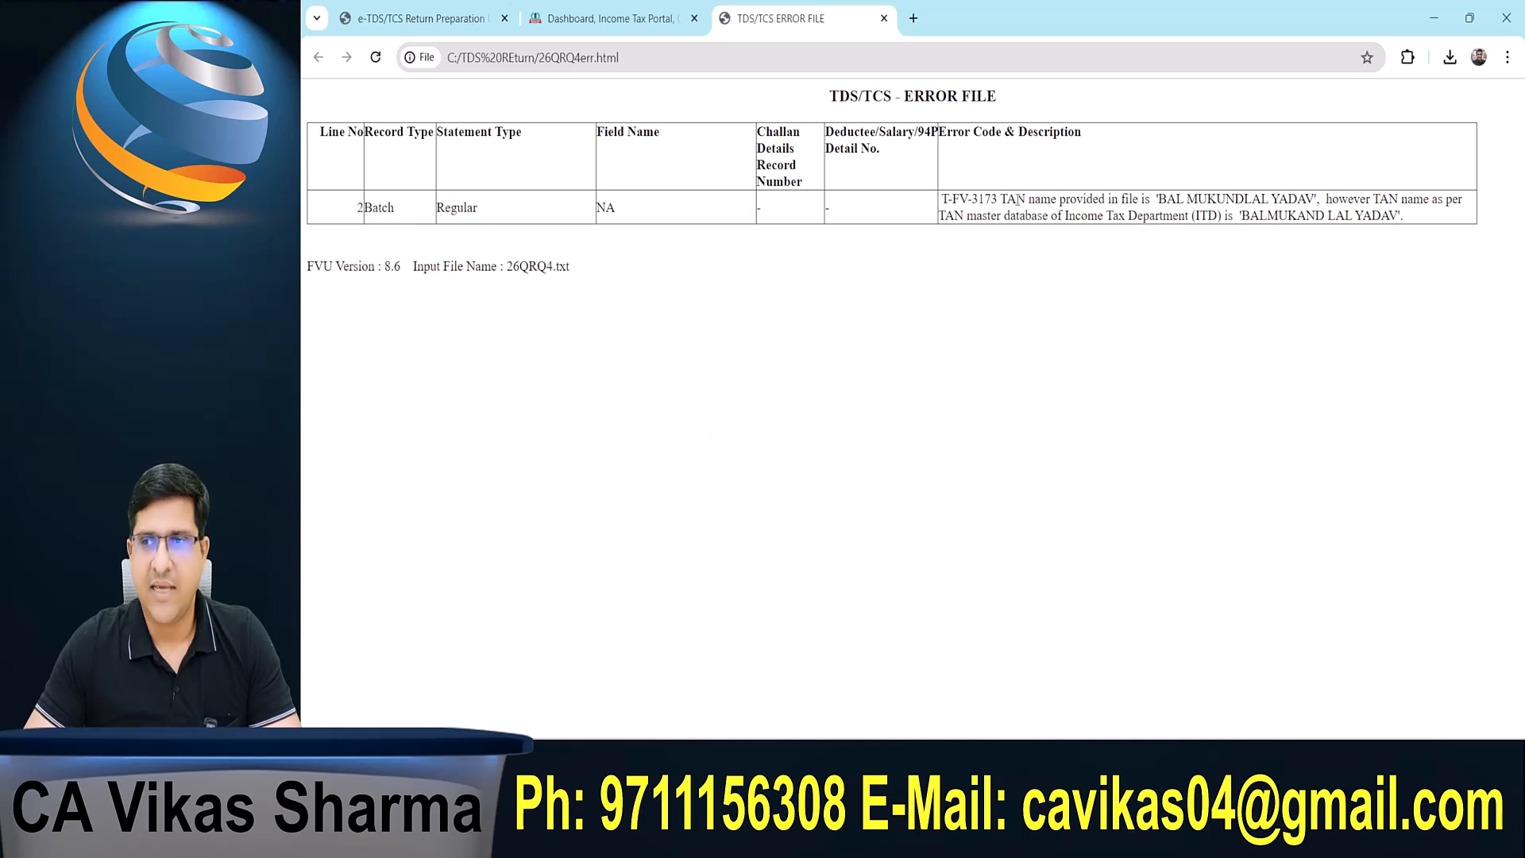
{"action": "left_click_drag", "start_coordinate": [991, 200], "coordinate": [1261, 199]}
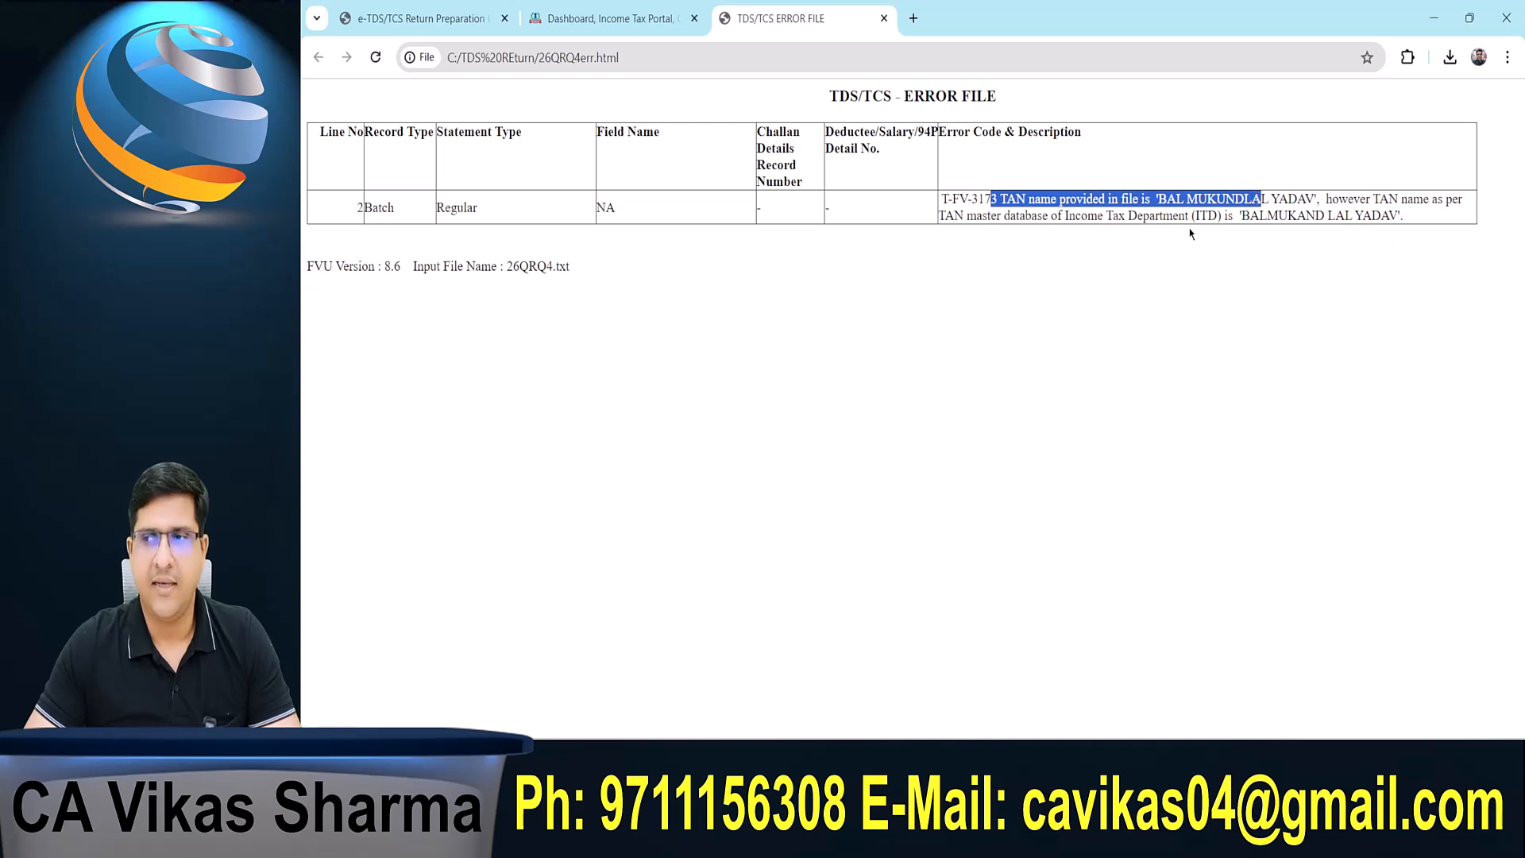
{"action": "left_click", "coordinate": [1191, 203]}
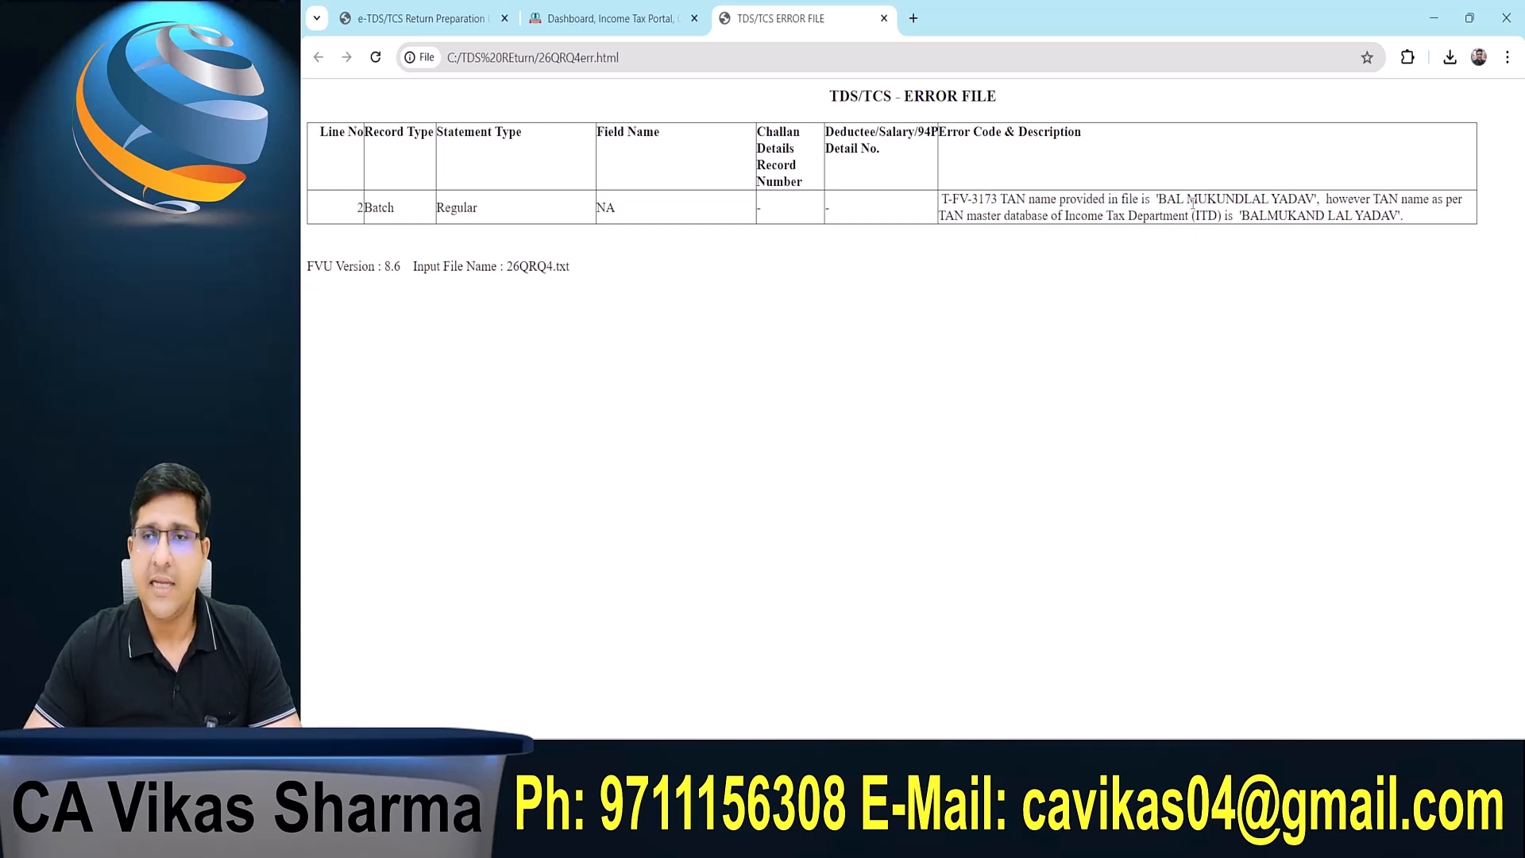
{"action": "left_click_drag", "start_coordinate": [1157, 208], "coordinate": [1216, 205]}
{"action": "left_click", "coordinate": [1241, 200]}
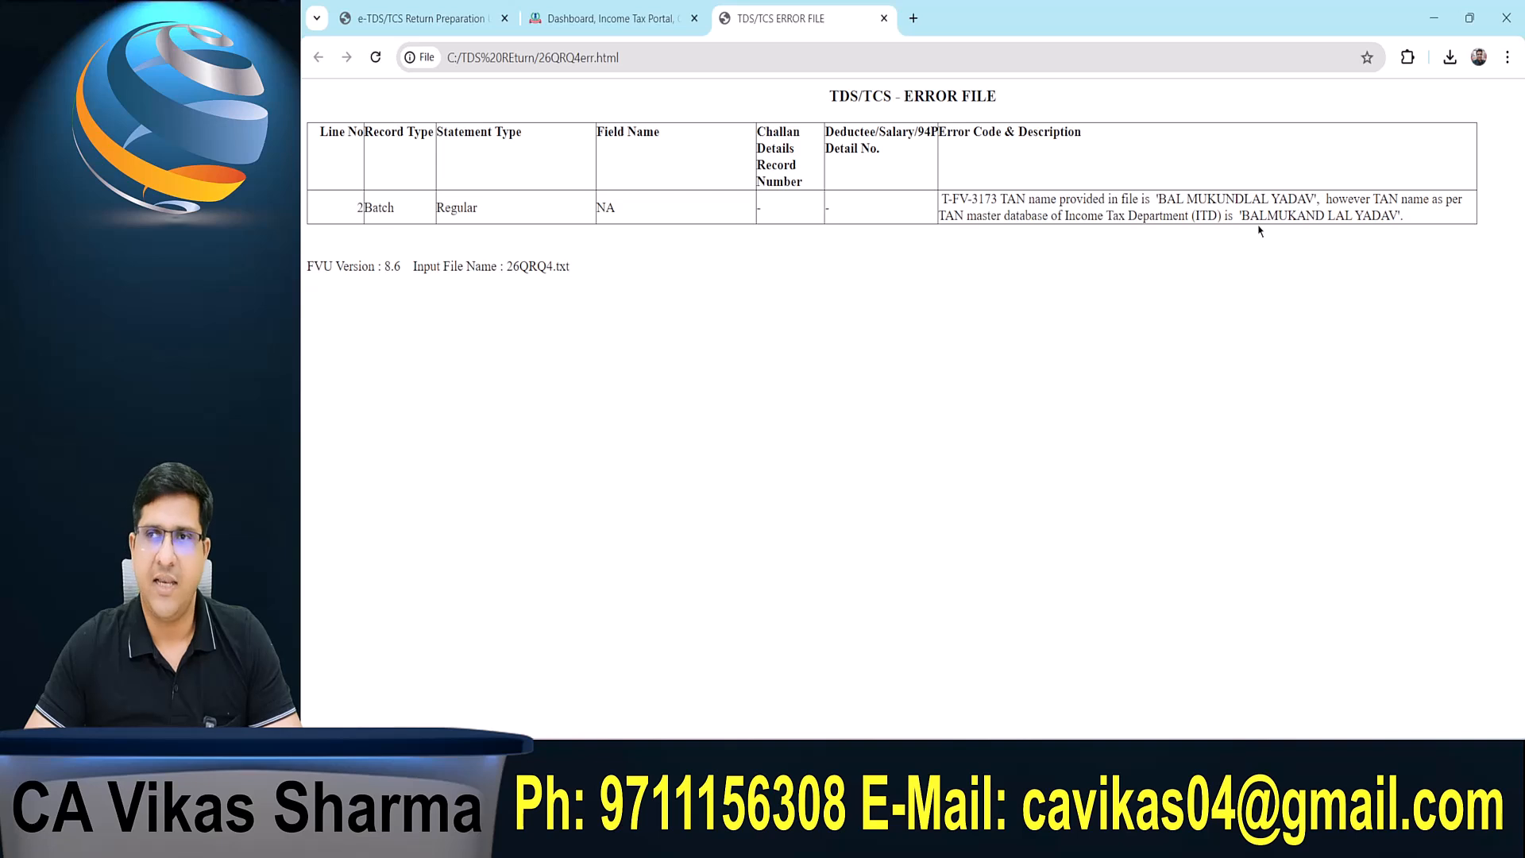
{"action": "left_click_drag", "start_coordinate": [1239, 216], "coordinate": [1365, 235]}
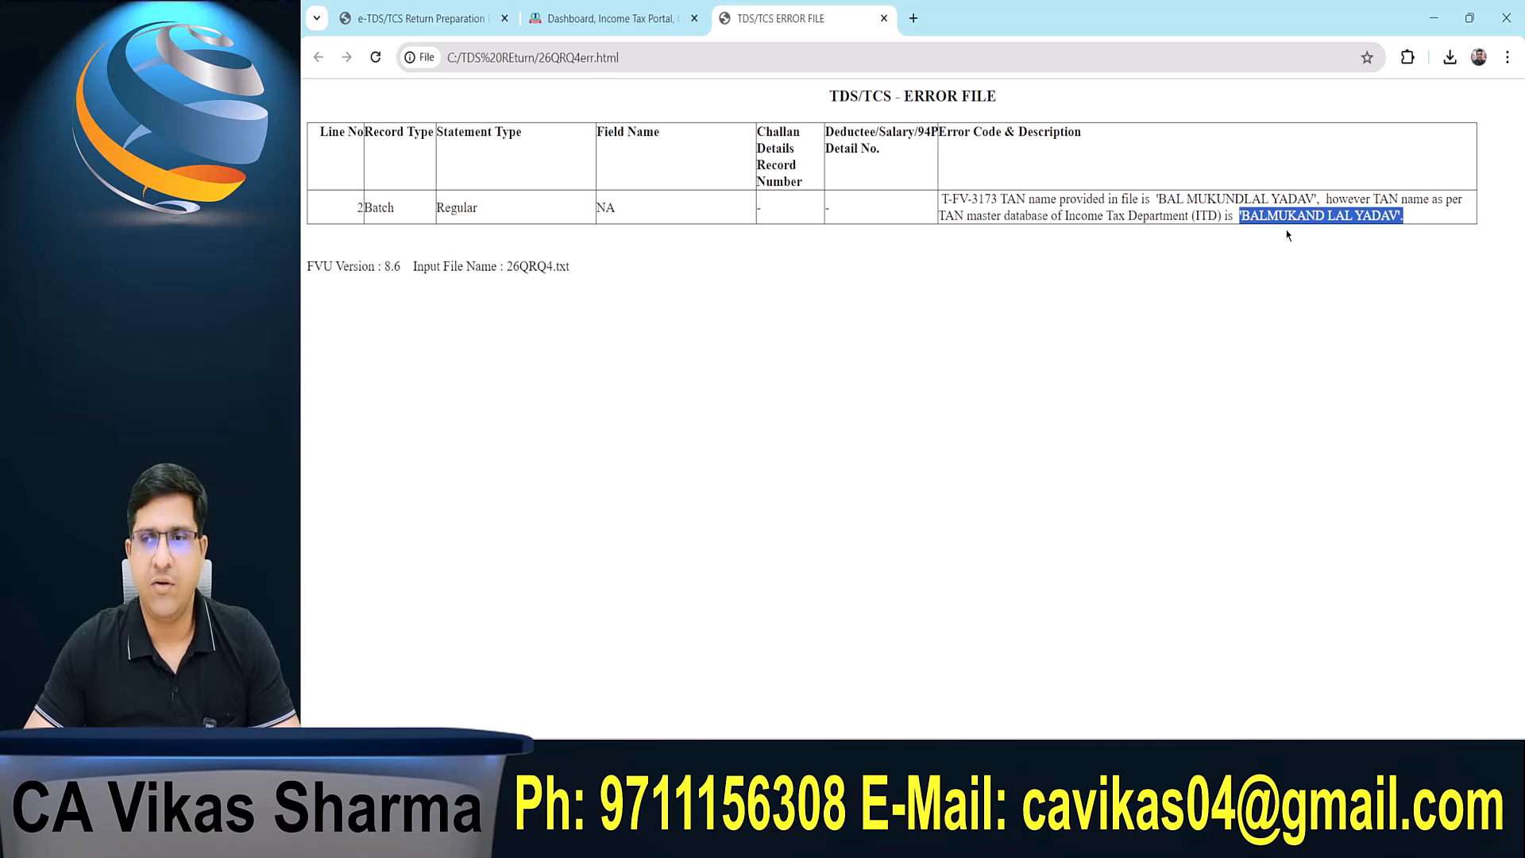
{"action": "left_click", "coordinate": [883, 17]}
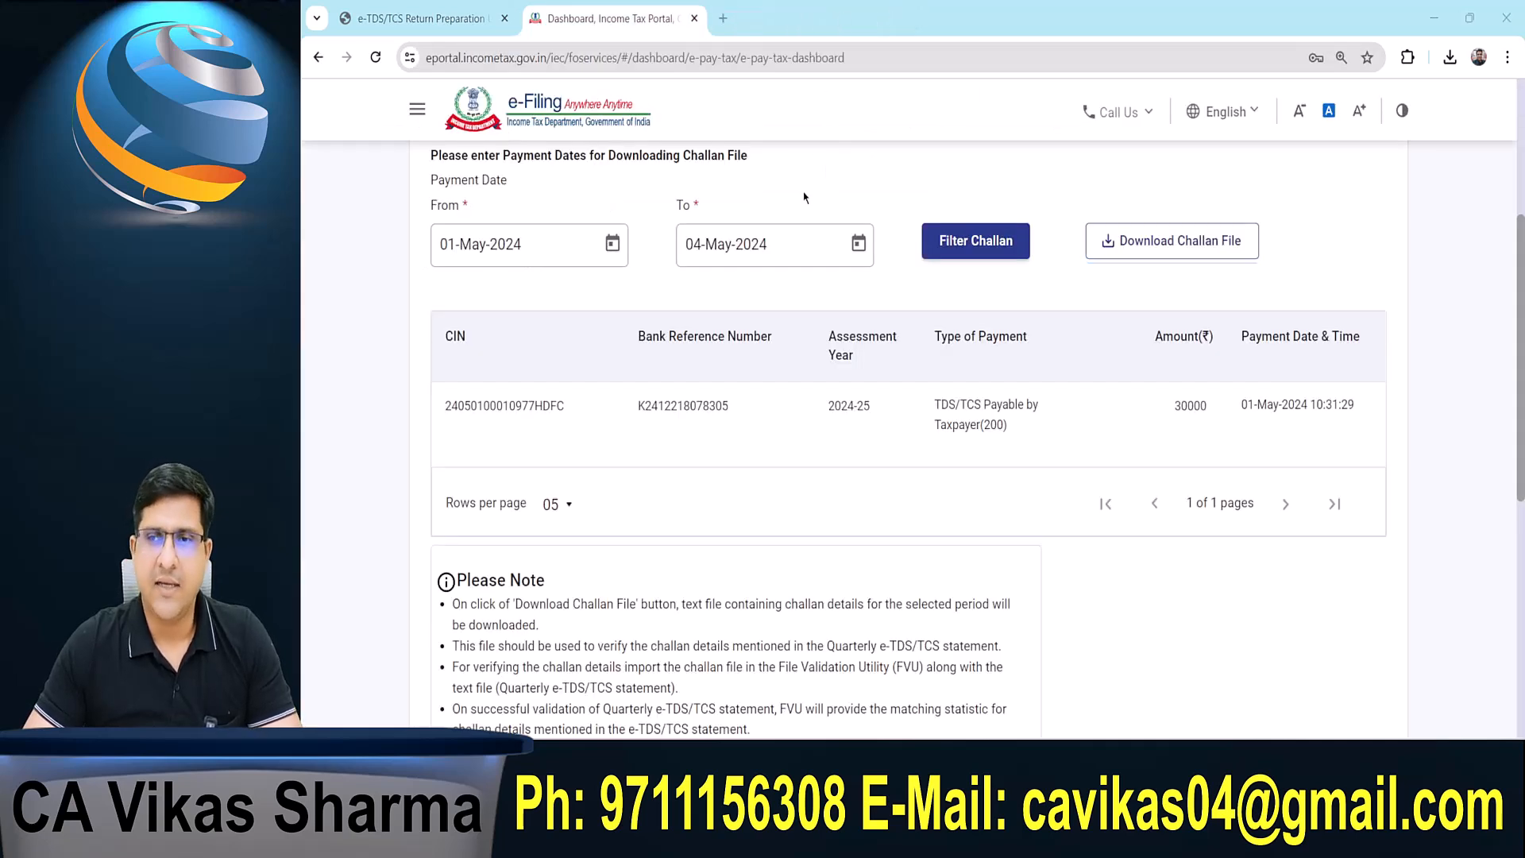
Step: Remove the space inside the deductor's name so it becomes one word
{"action": "key", "text": "alt+Tab"}
{"action": "left_click", "coordinate": [843, 187]}
{"action": "key", "text": "Left"}
{"action": "key", "text": "Left"}
{"action": "key", "text": "Left"}
{"action": "key", "text": "Left"}
{"action": "key", "text": "Left"}
{"action": "key", "text": "Left"}
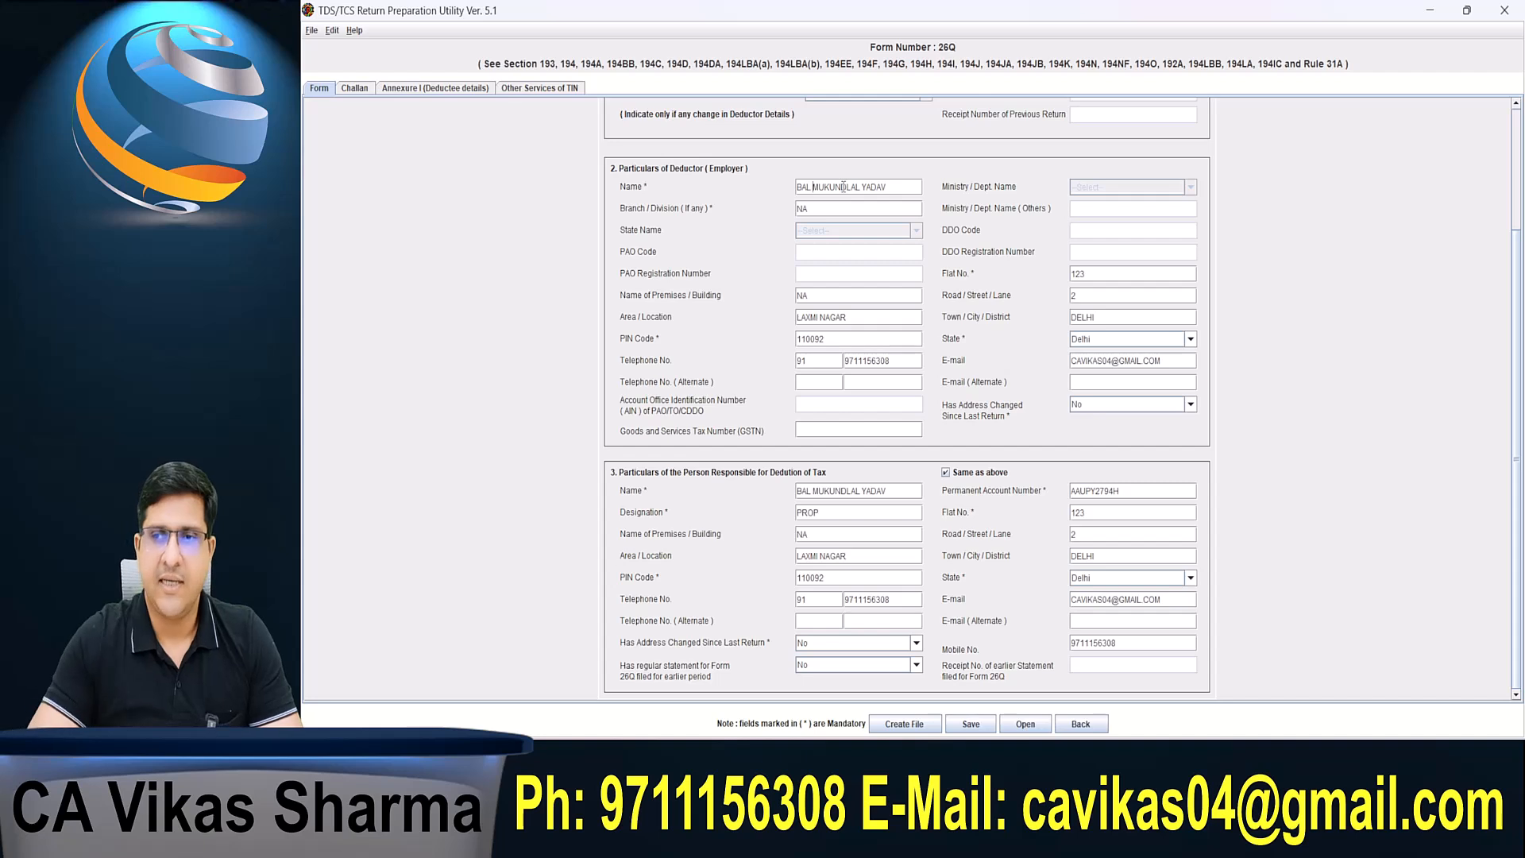
{"action": "key", "text": "BackSpace"}
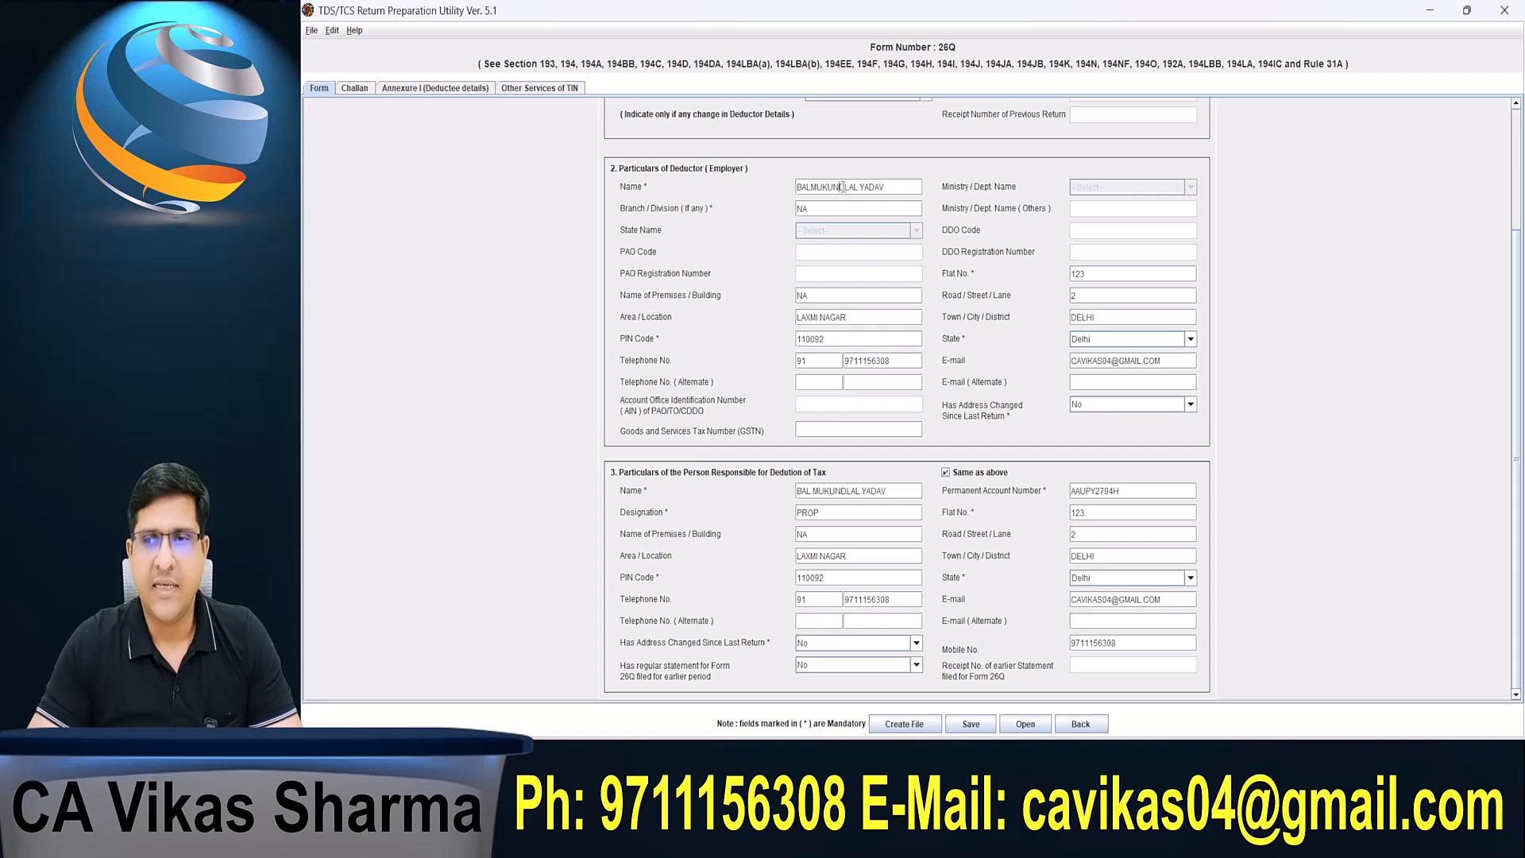
{"action": "key", "text": "Right"}
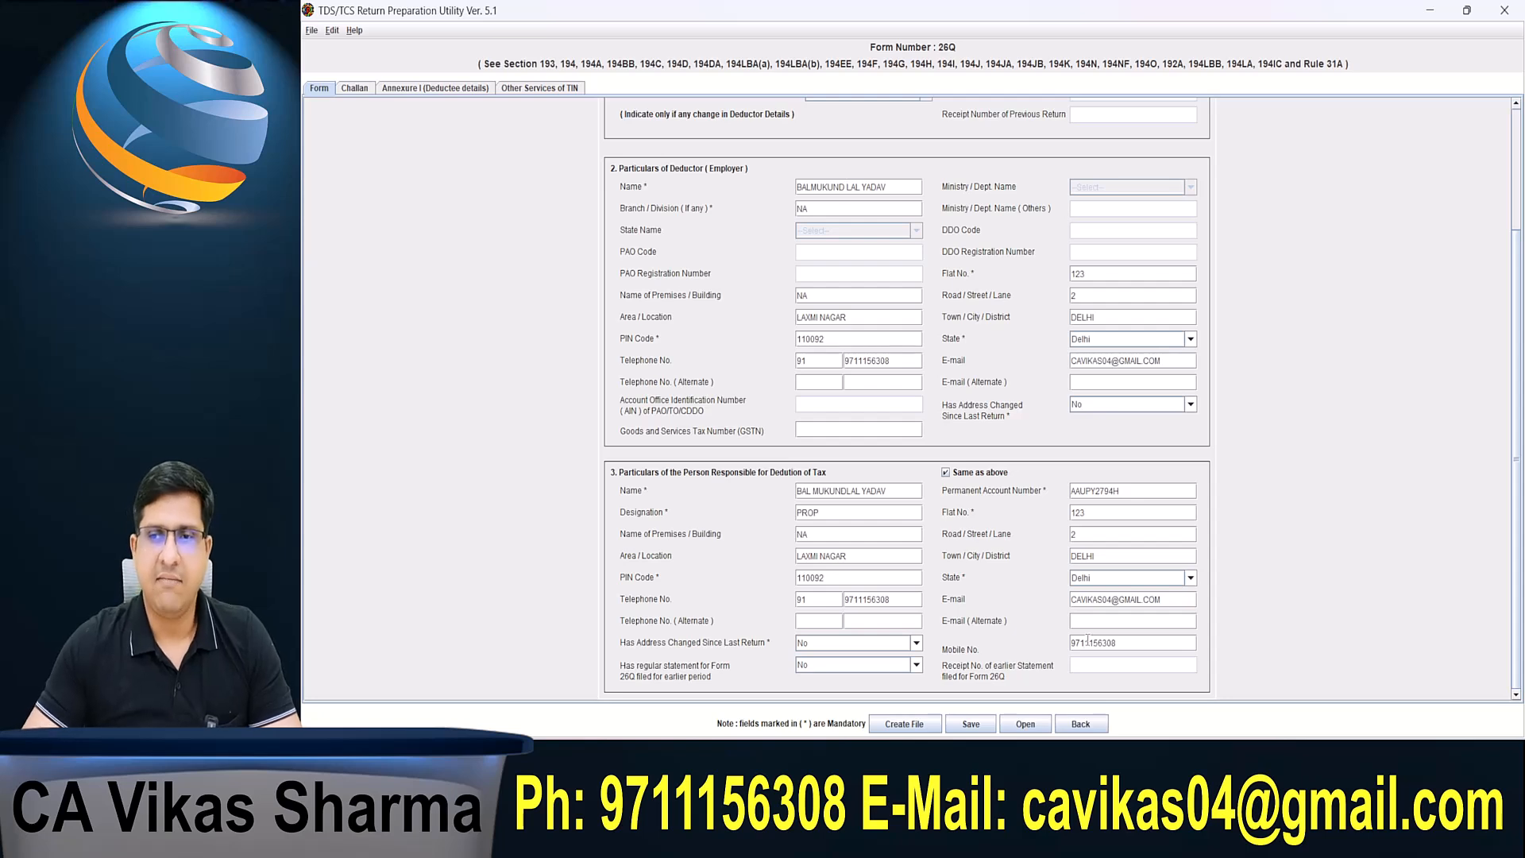
Step: Recreate the Form 26Q file over 26QRQ4.txt and dismiss the validation errors message
{"action": "left_click", "coordinate": [891, 723]}
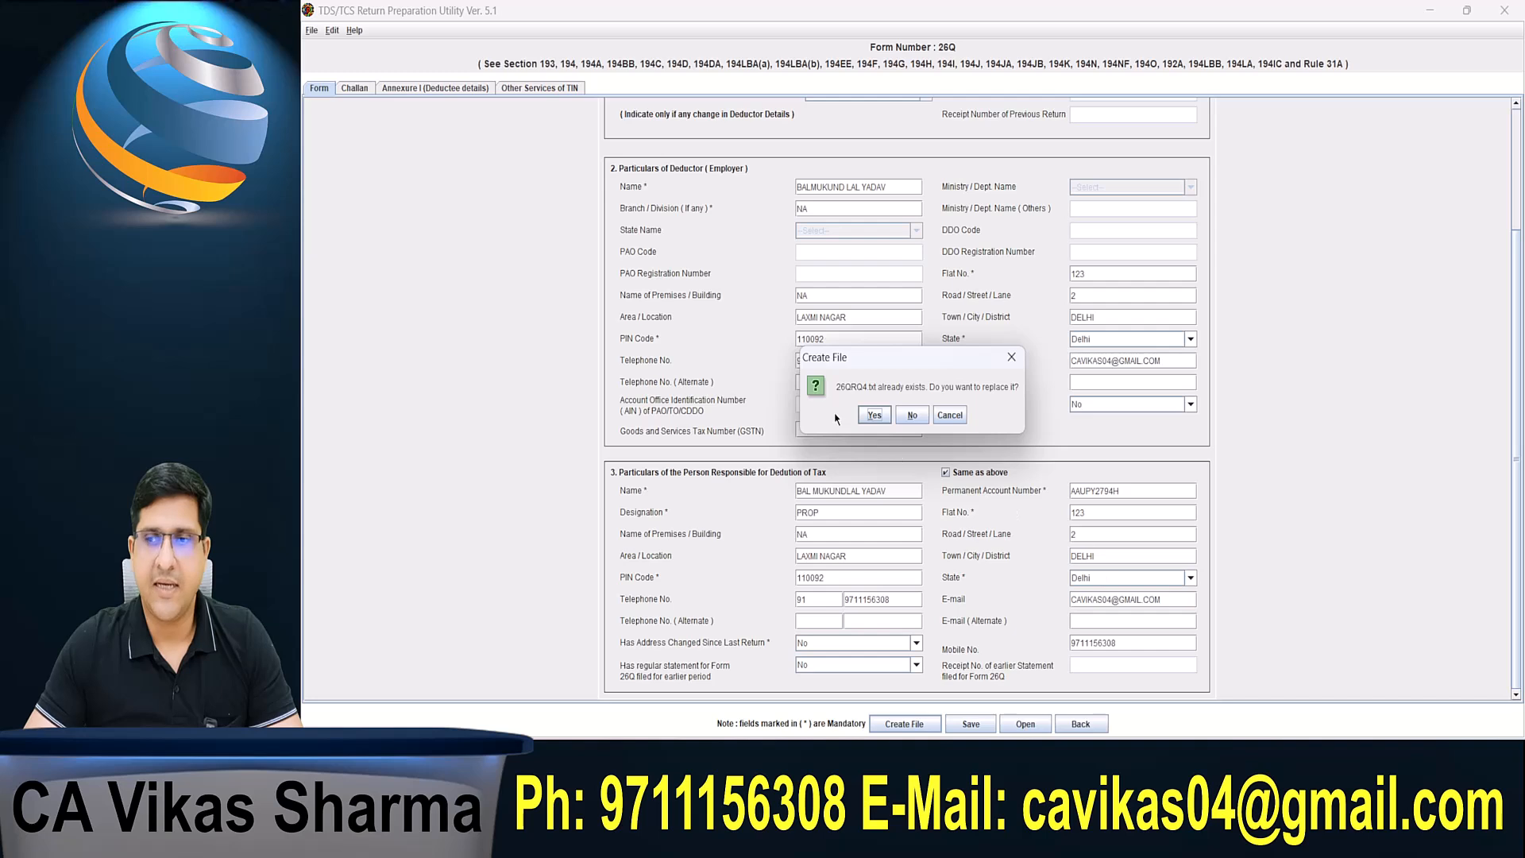
{"action": "left_click", "coordinate": [873, 414]}
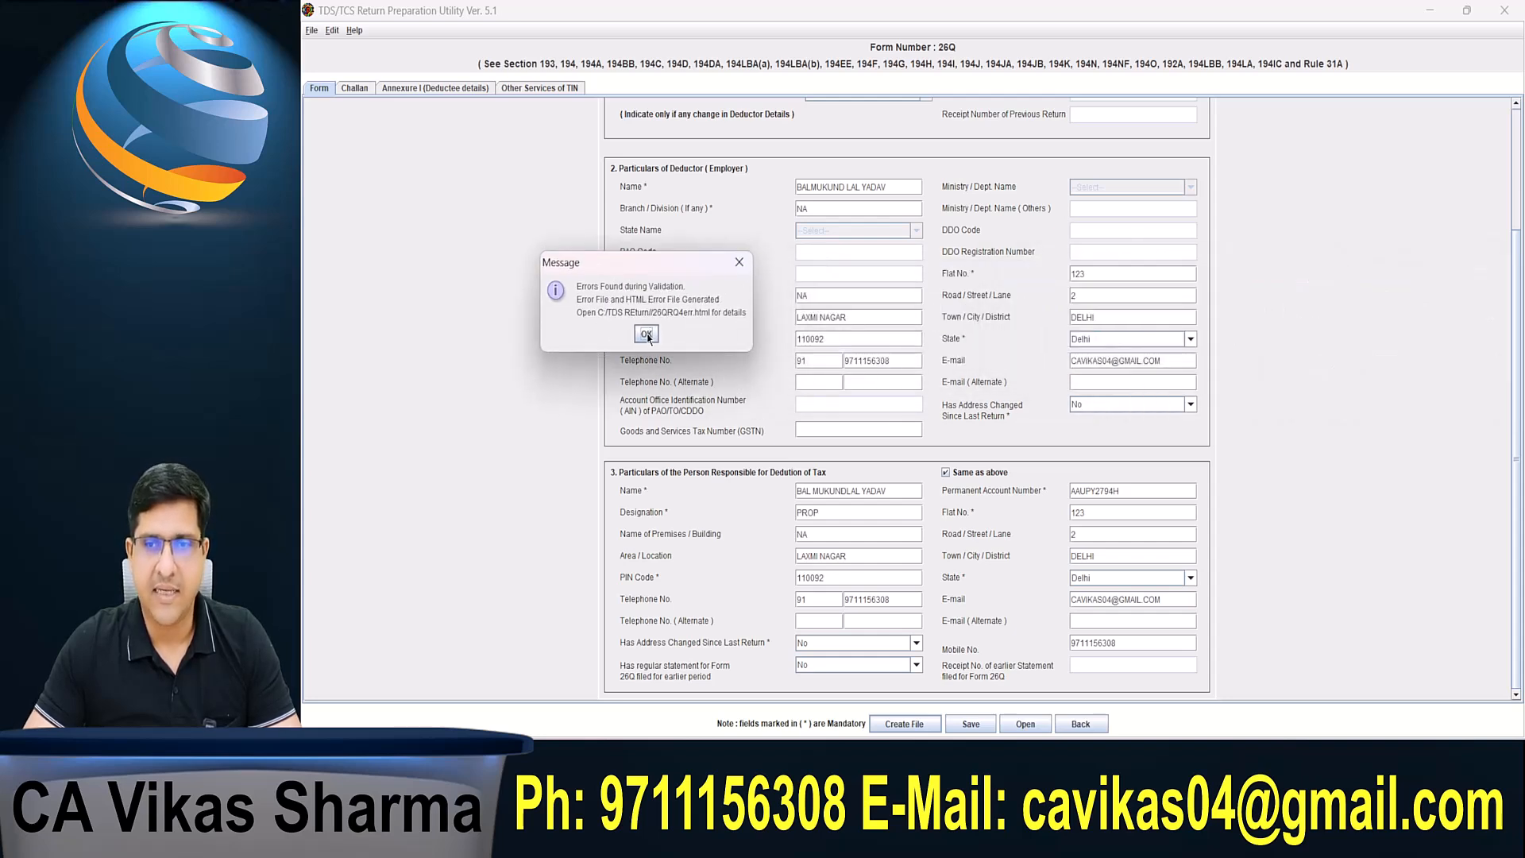
{"action": "left_click", "coordinate": [647, 335]}
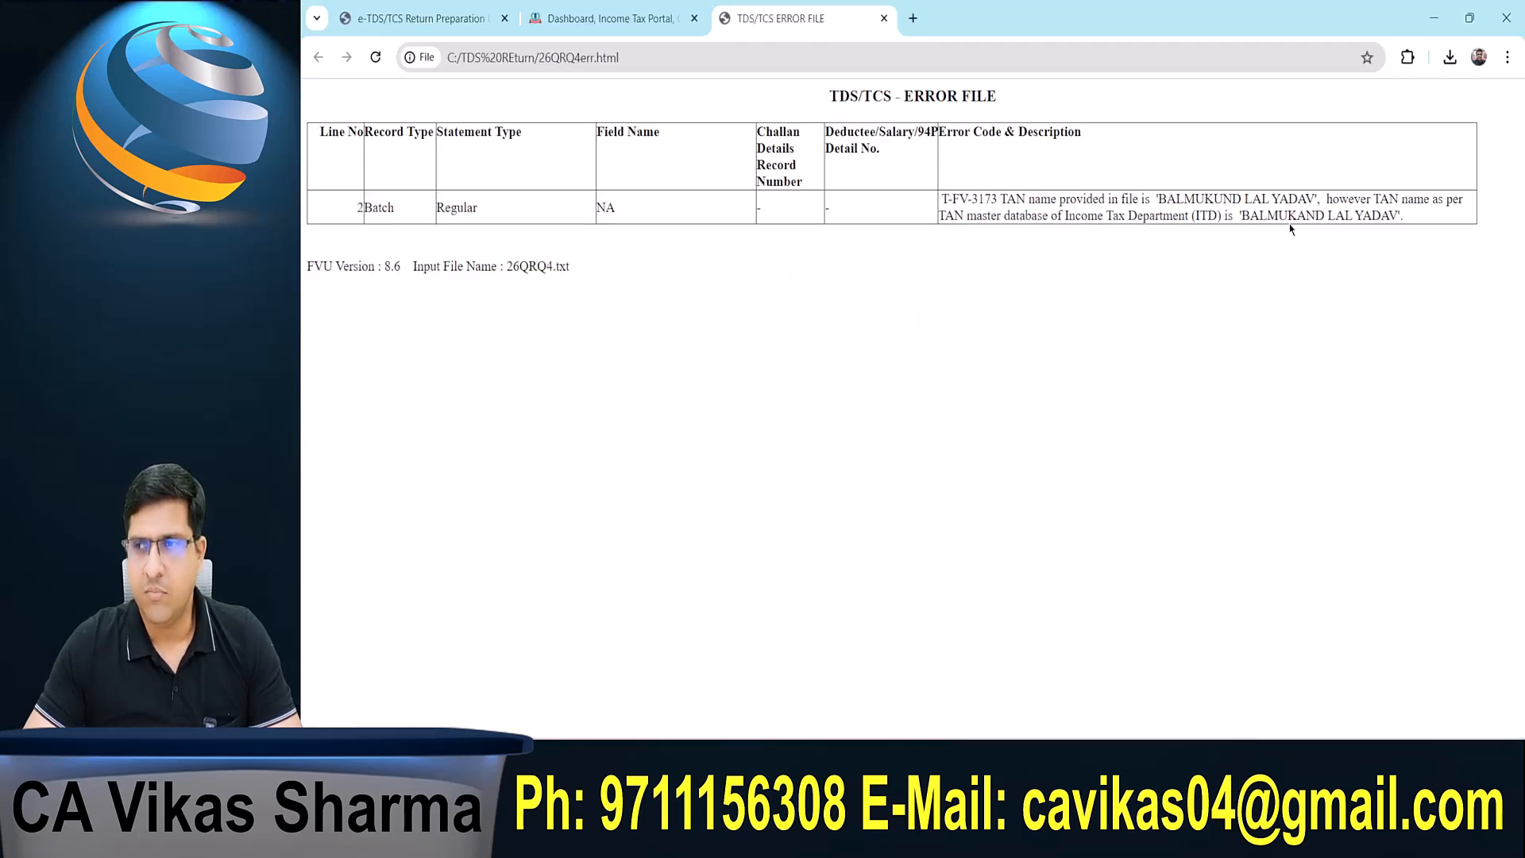
Step: Compare the file's deductor name with the ITD master spelling to spot the differing letter
{"action": "left_click_drag", "start_coordinate": [1240, 216], "coordinate": [1297, 215]}
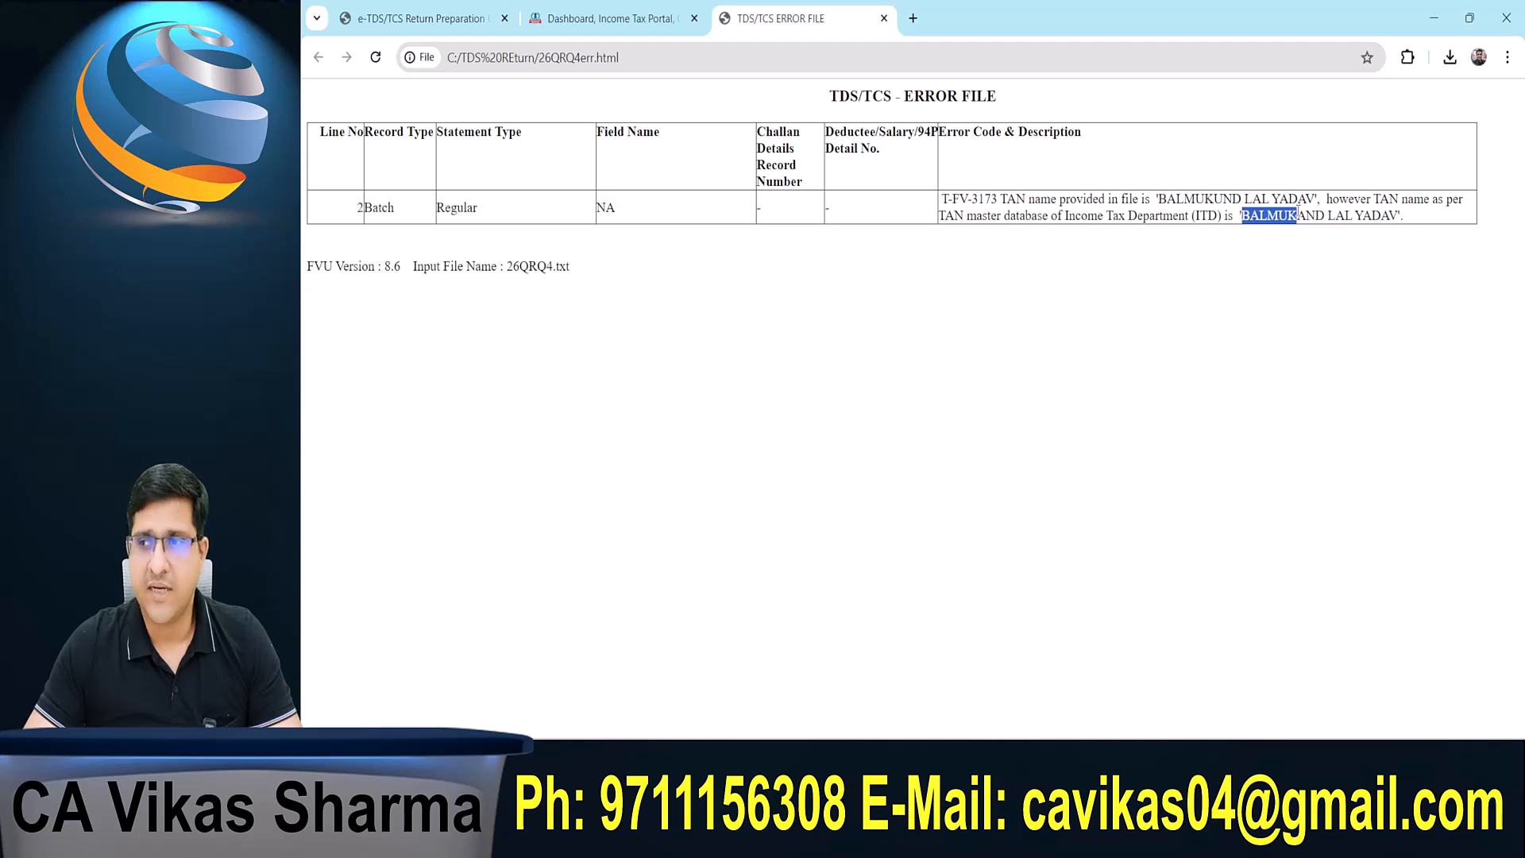
{"action": "left_click_drag", "start_coordinate": [1166, 198], "coordinate": [1248, 198]}
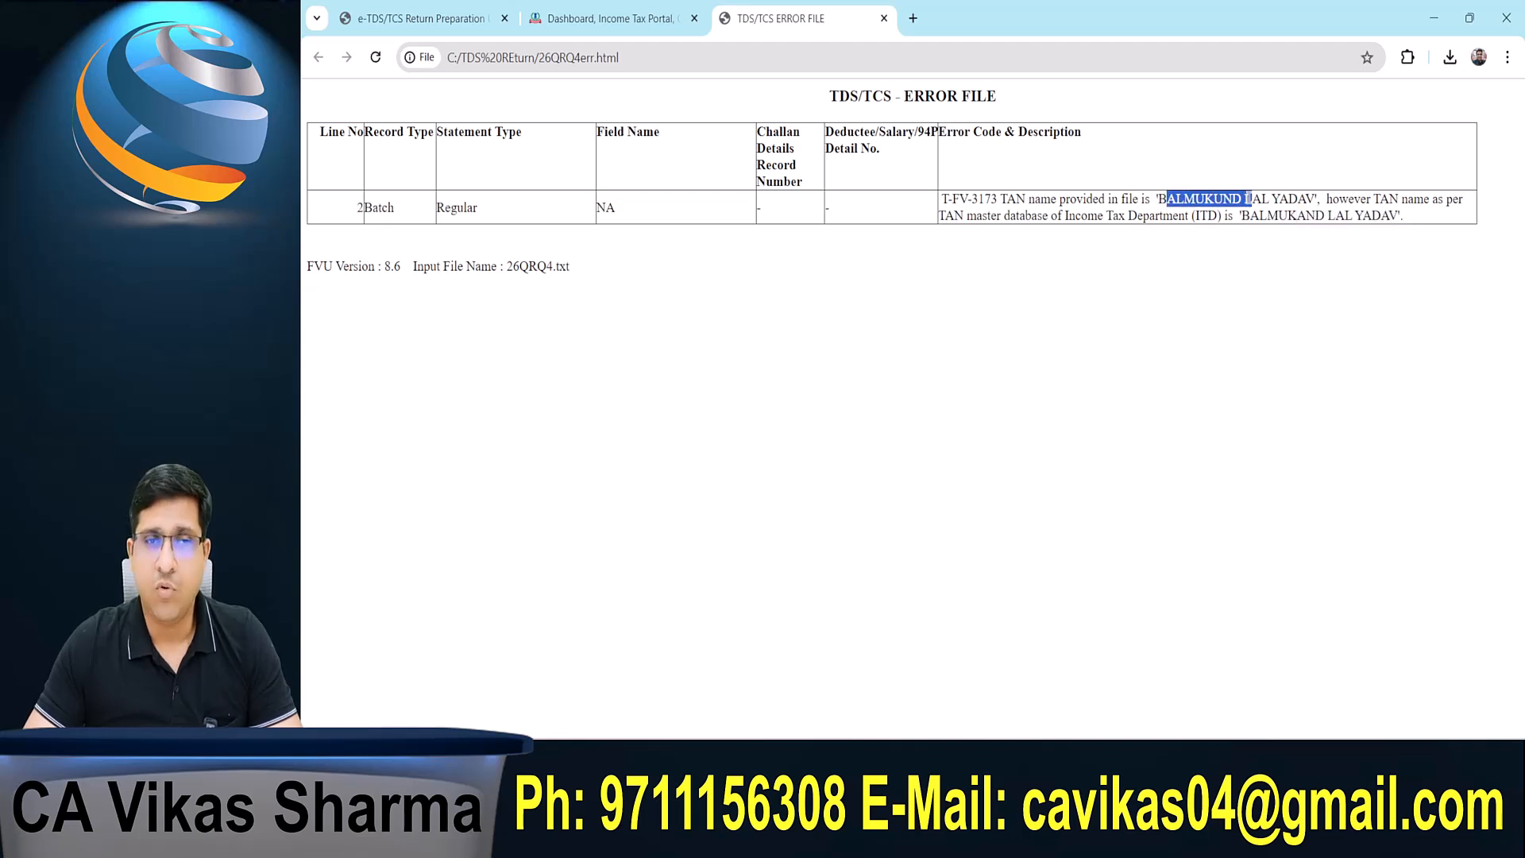
{"action": "left_click", "coordinate": [1245, 216]}
{"action": "left_click_drag", "start_coordinate": [1294, 230], "coordinate": [1325, 230]}
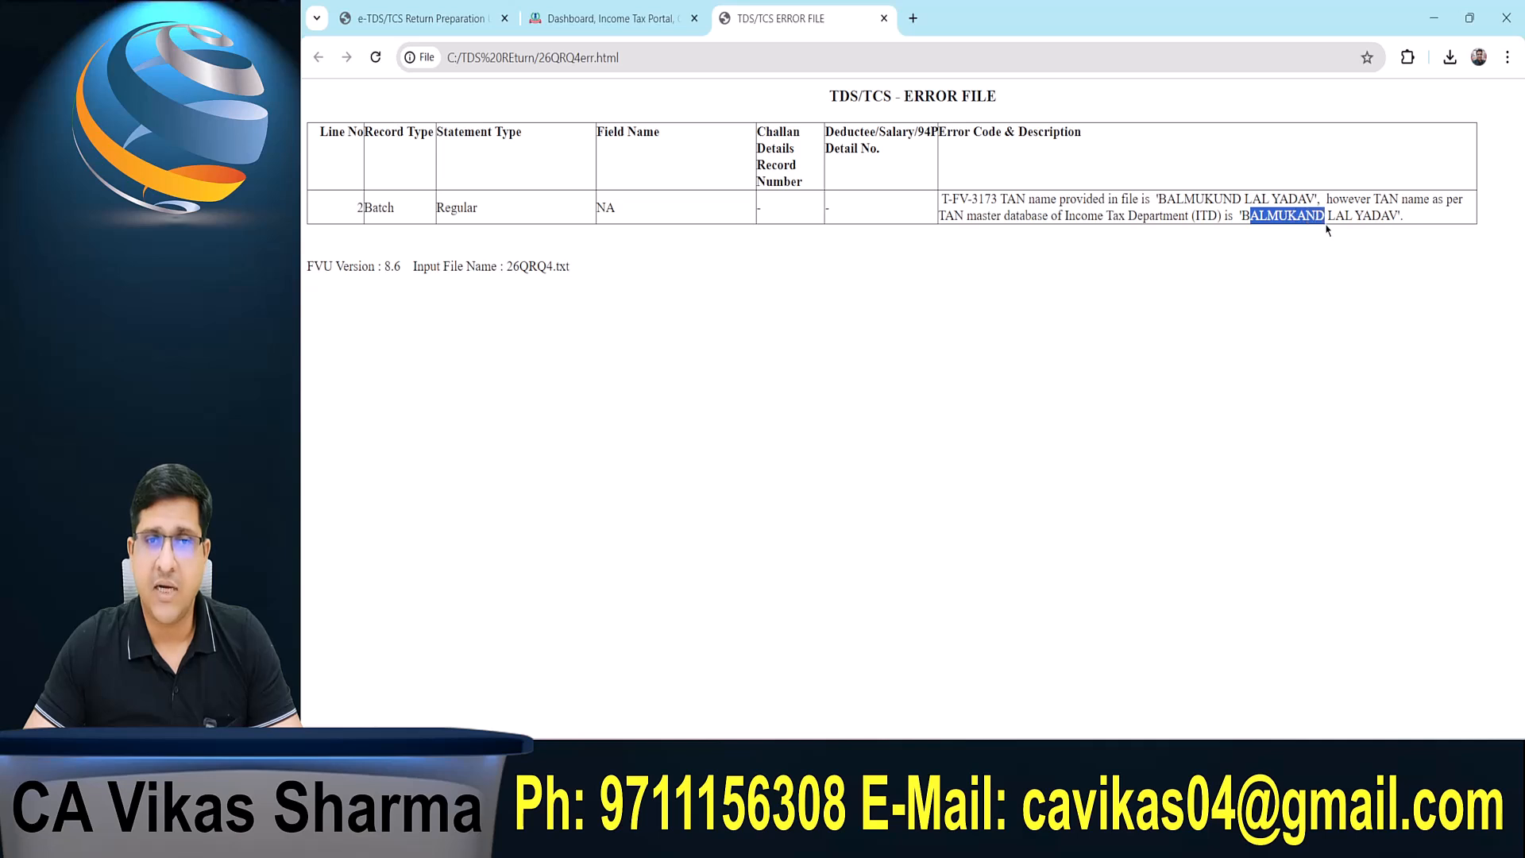
{"action": "left_click", "coordinate": [1080, 213]}
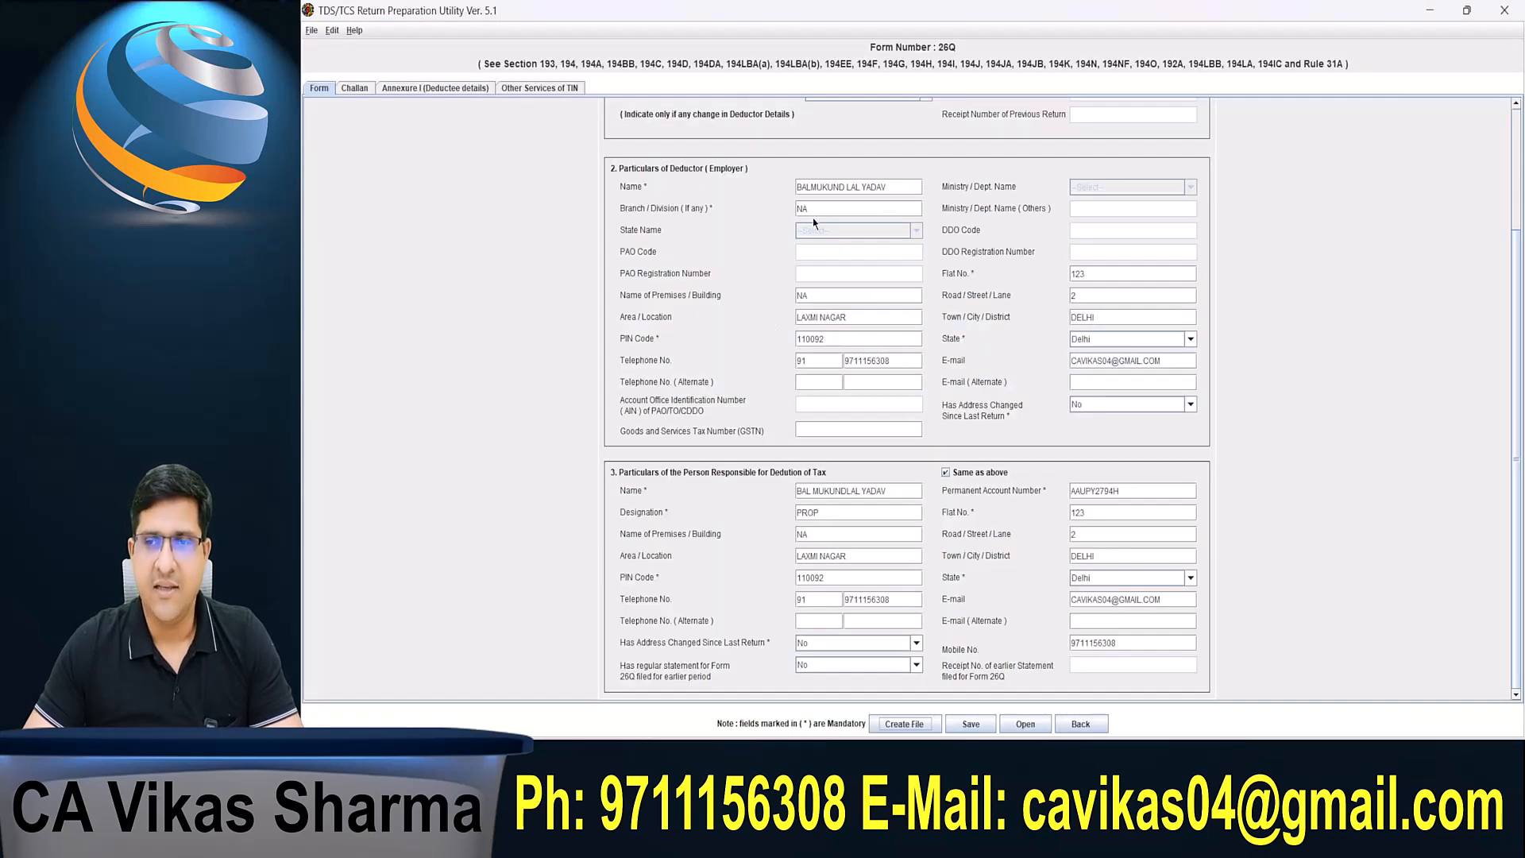
Step: Correct the deductor's name by replacing the wrong U with A
{"action": "left_click", "coordinate": [836, 186]}
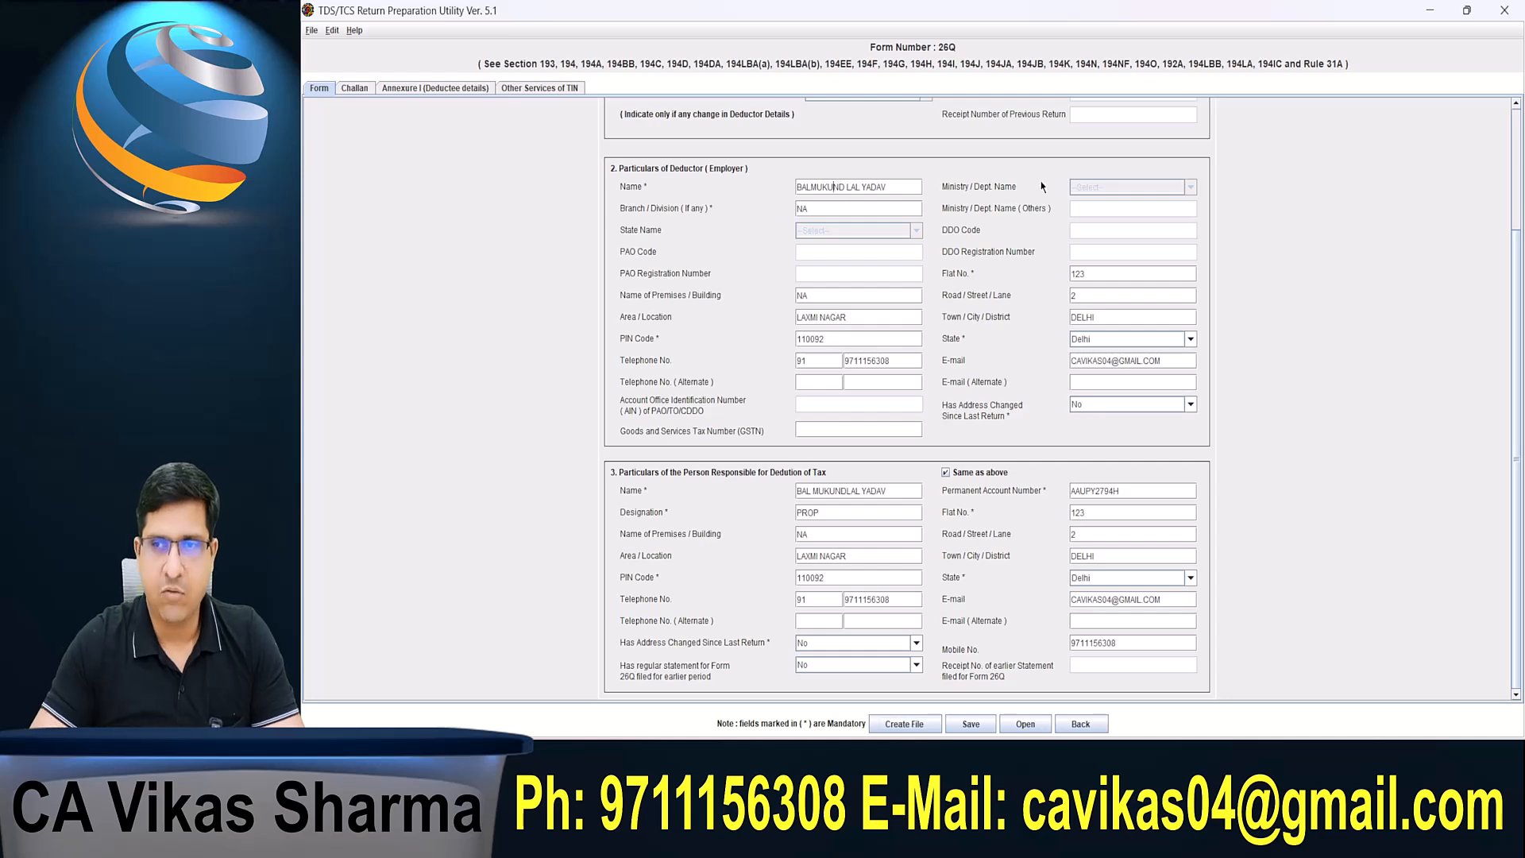
{"action": "key", "text": "BackSpace"}
{"action": "type", "text": "A"}
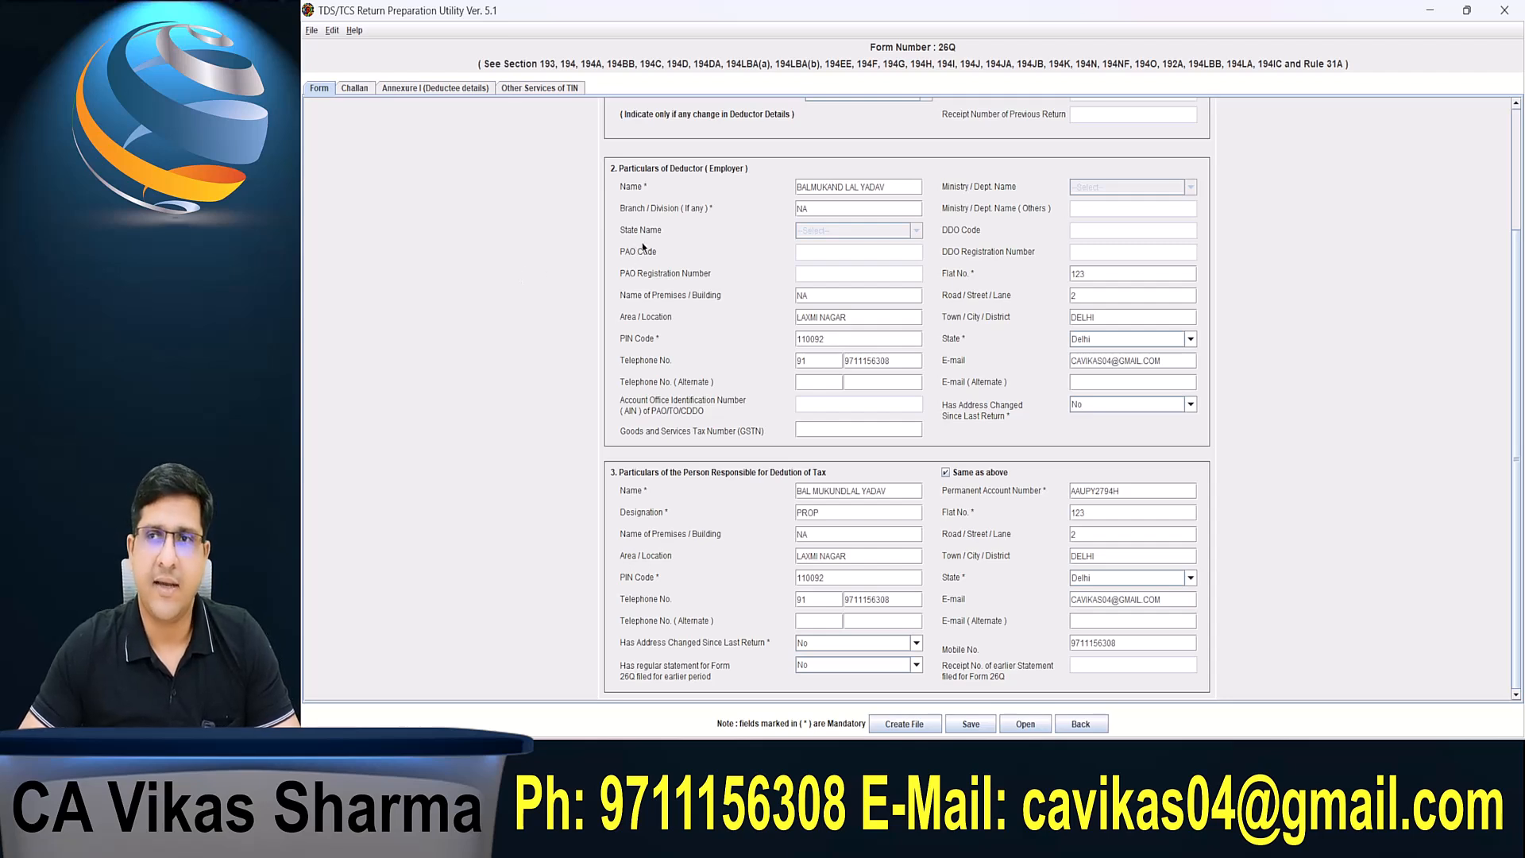
Step: Regenerate the file over the old one, acknowledge successful validation, and decline the feedback request
{"action": "left_click", "coordinate": [882, 729]}
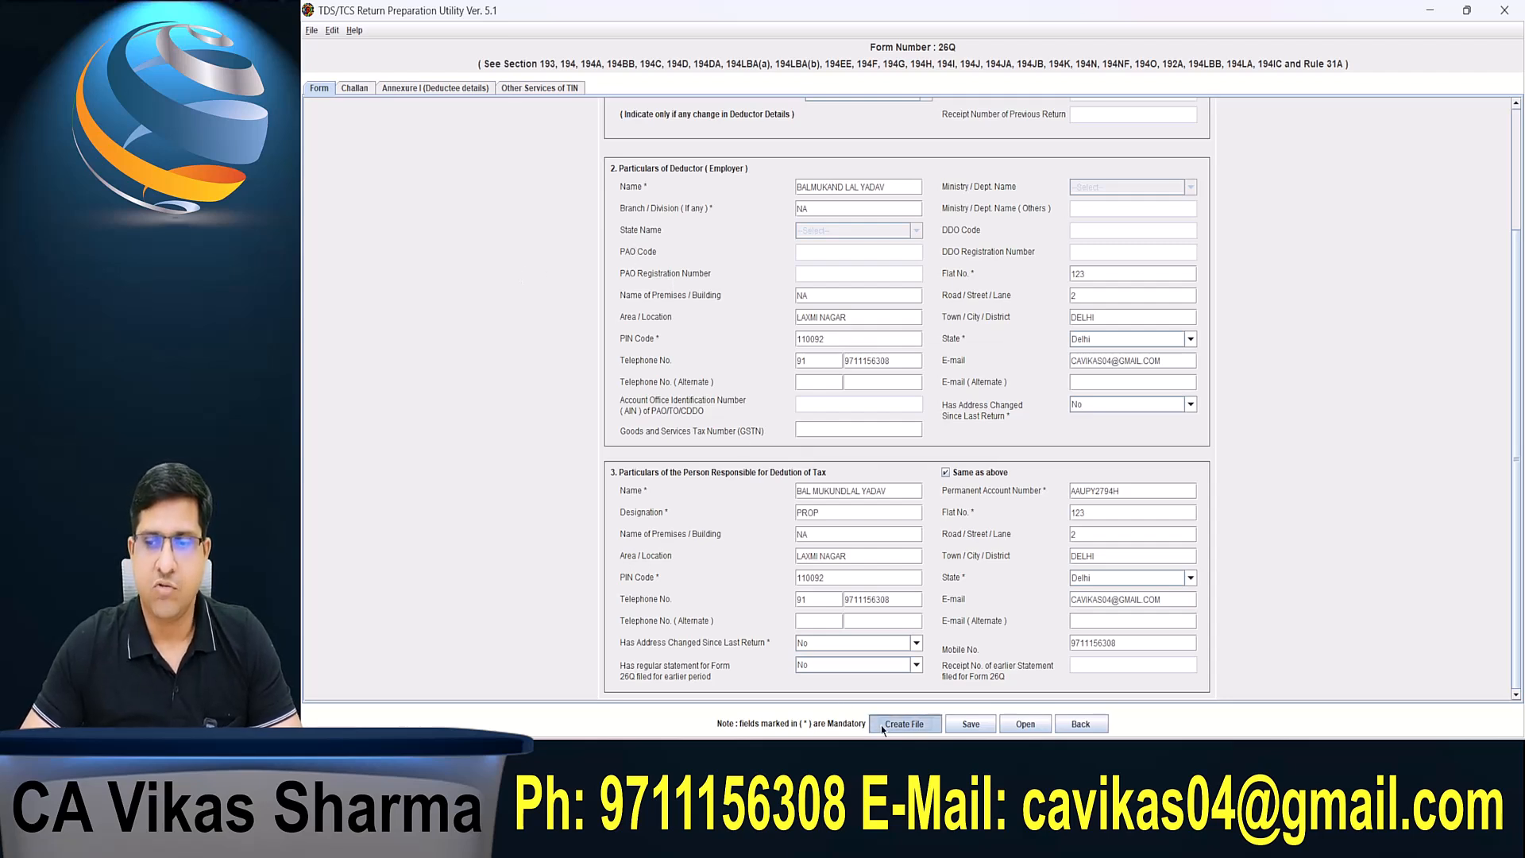
{"action": "left_click", "coordinate": [873, 418]}
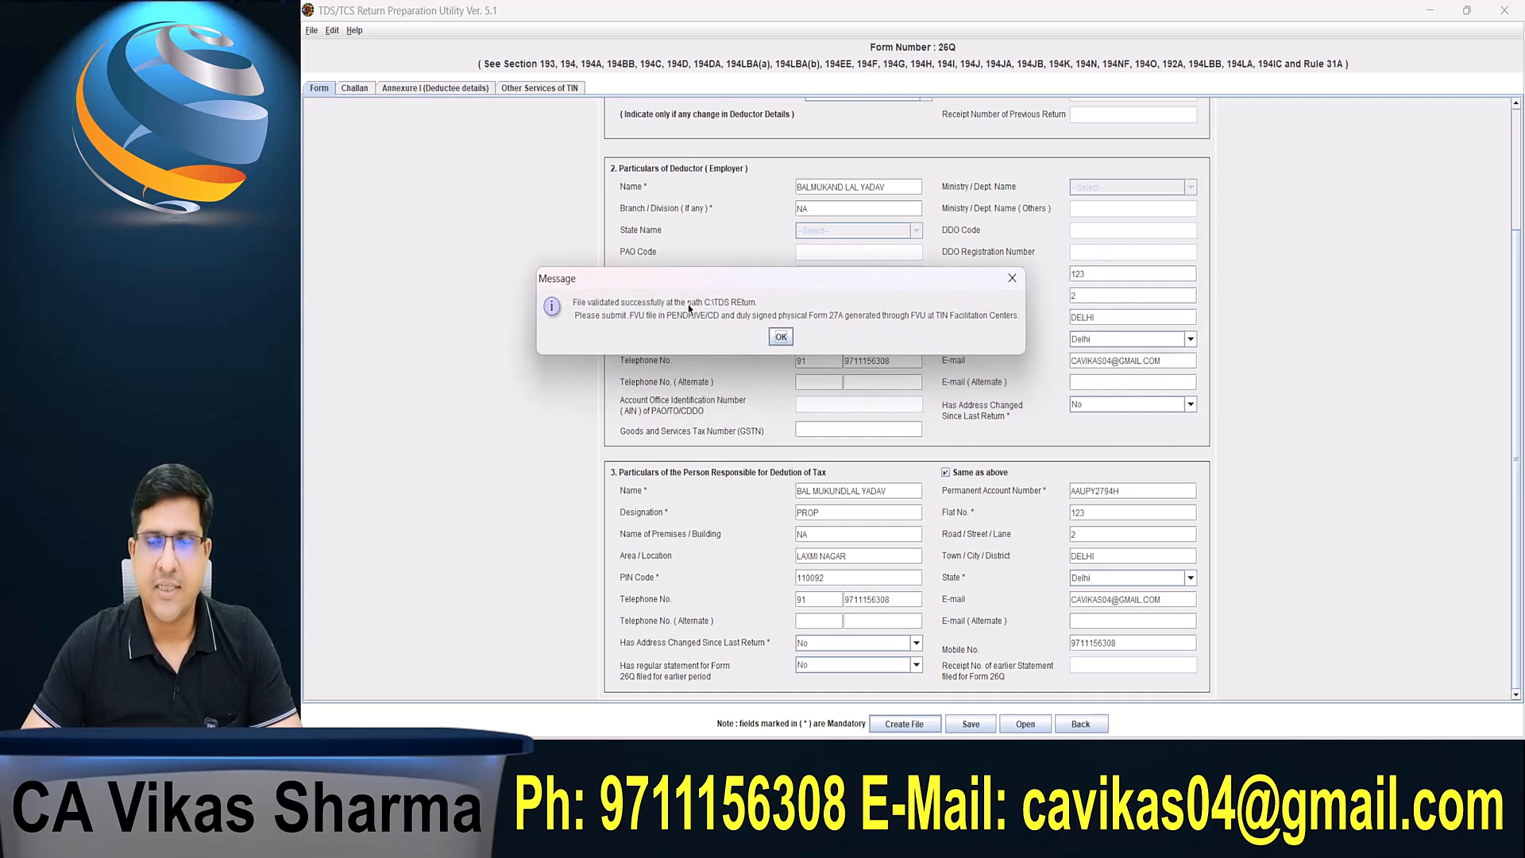
{"action": "left_click", "coordinate": [780, 337]}
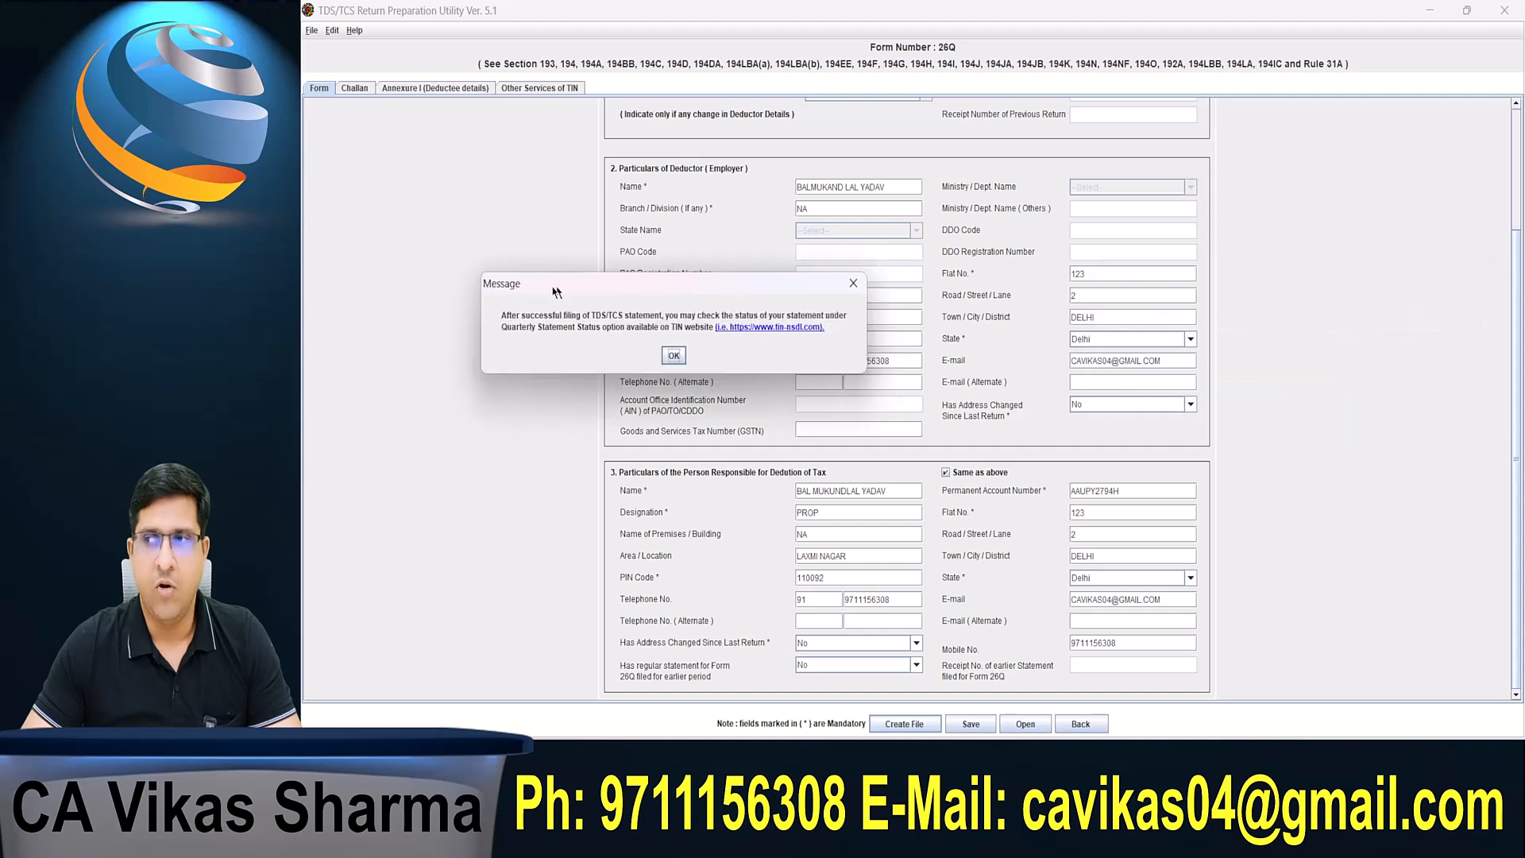
{"action": "left_click", "coordinate": [667, 357]}
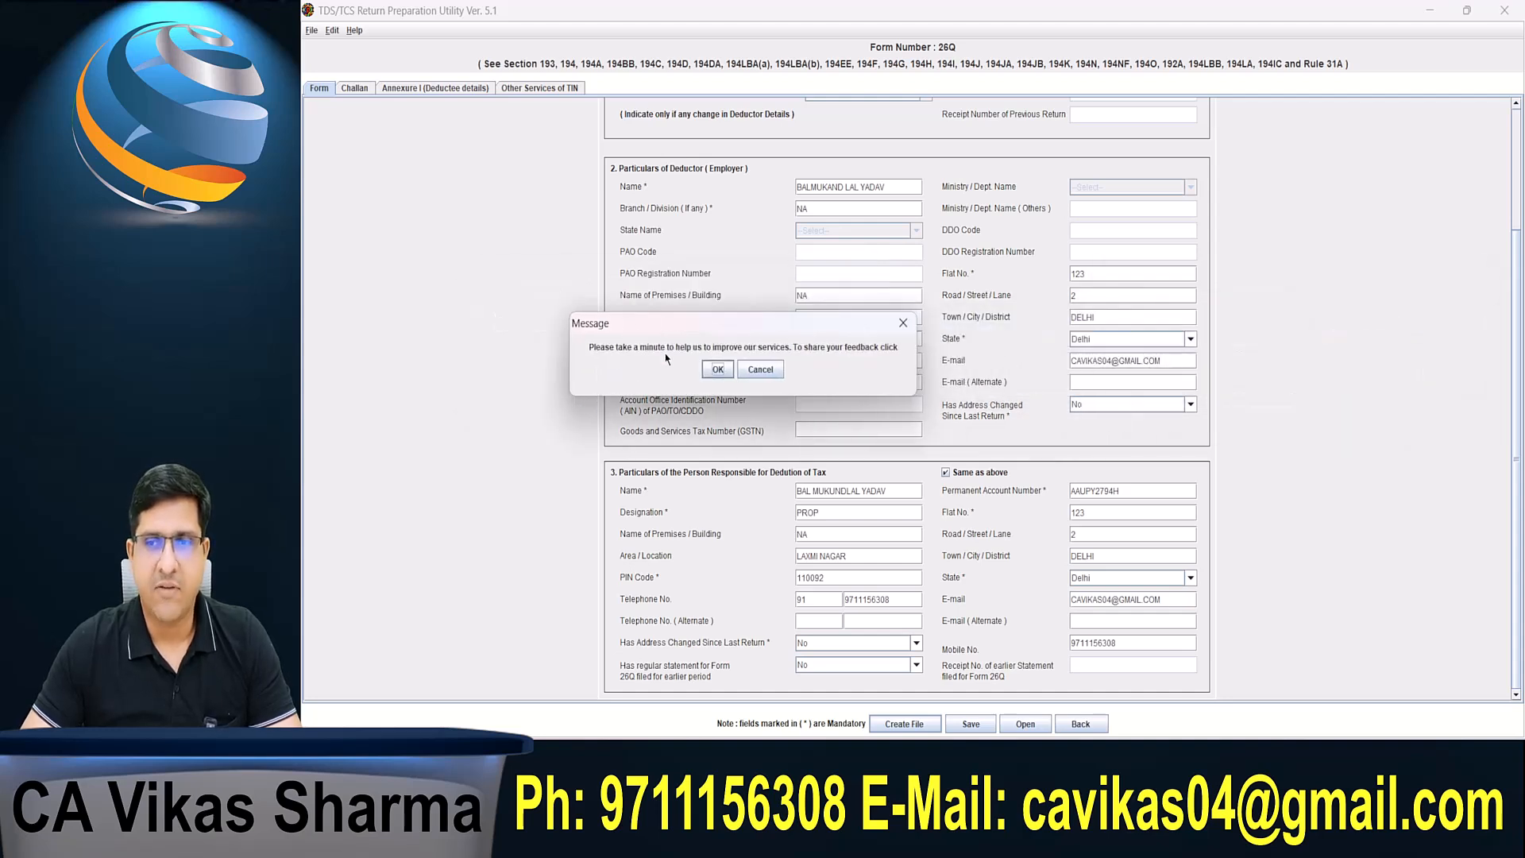
{"action": "left_click", "coordinate": [759, 370]}
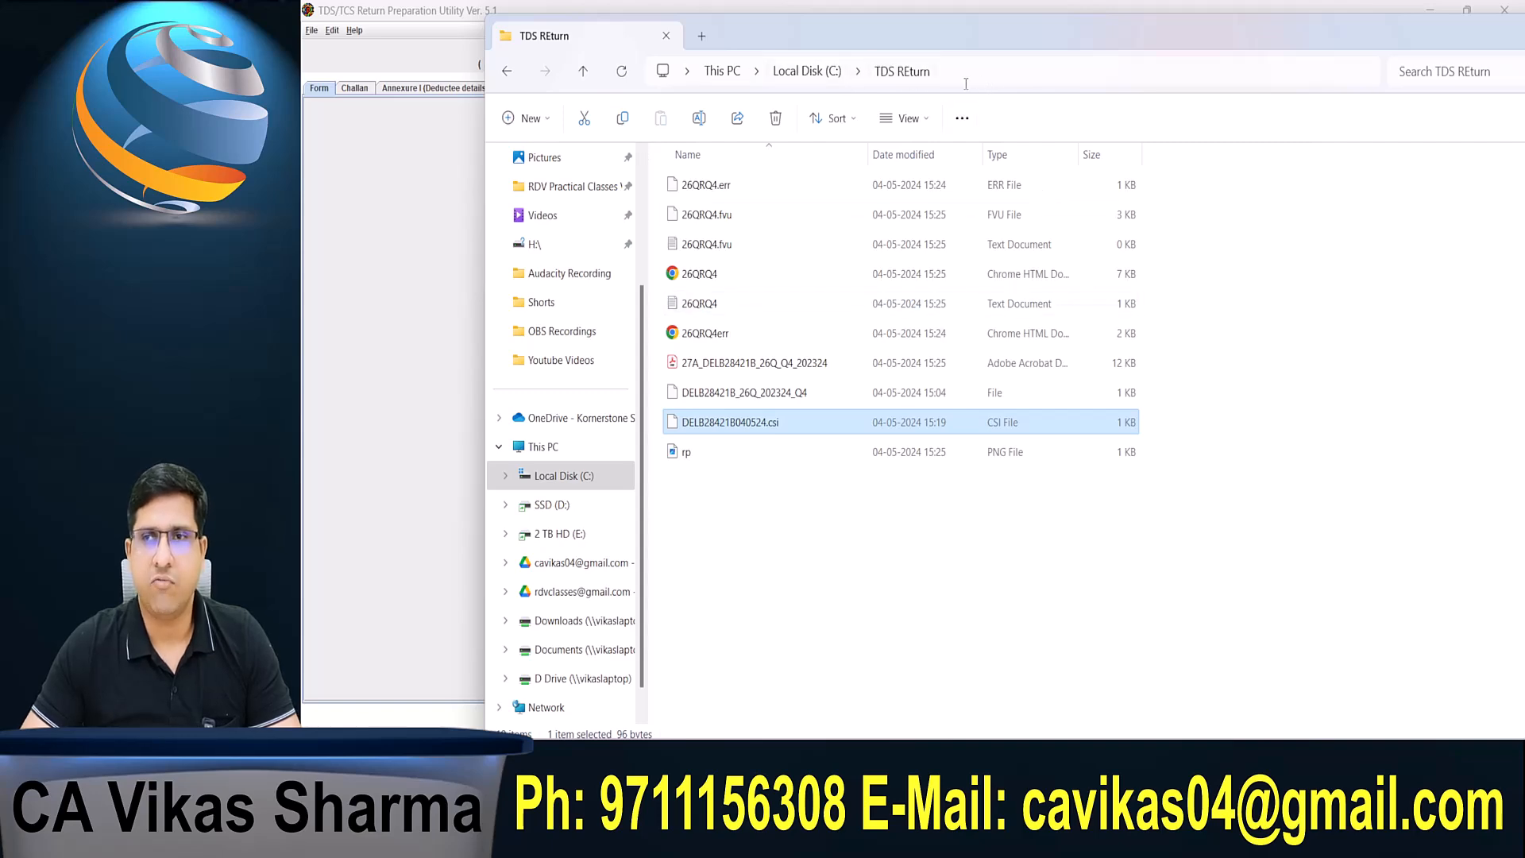
Step: Maximize the TDS REturn folder window and select the 3 KB 26QRQ4.fvu file
{"action": "double_click", "coordinate": [926, 40]}
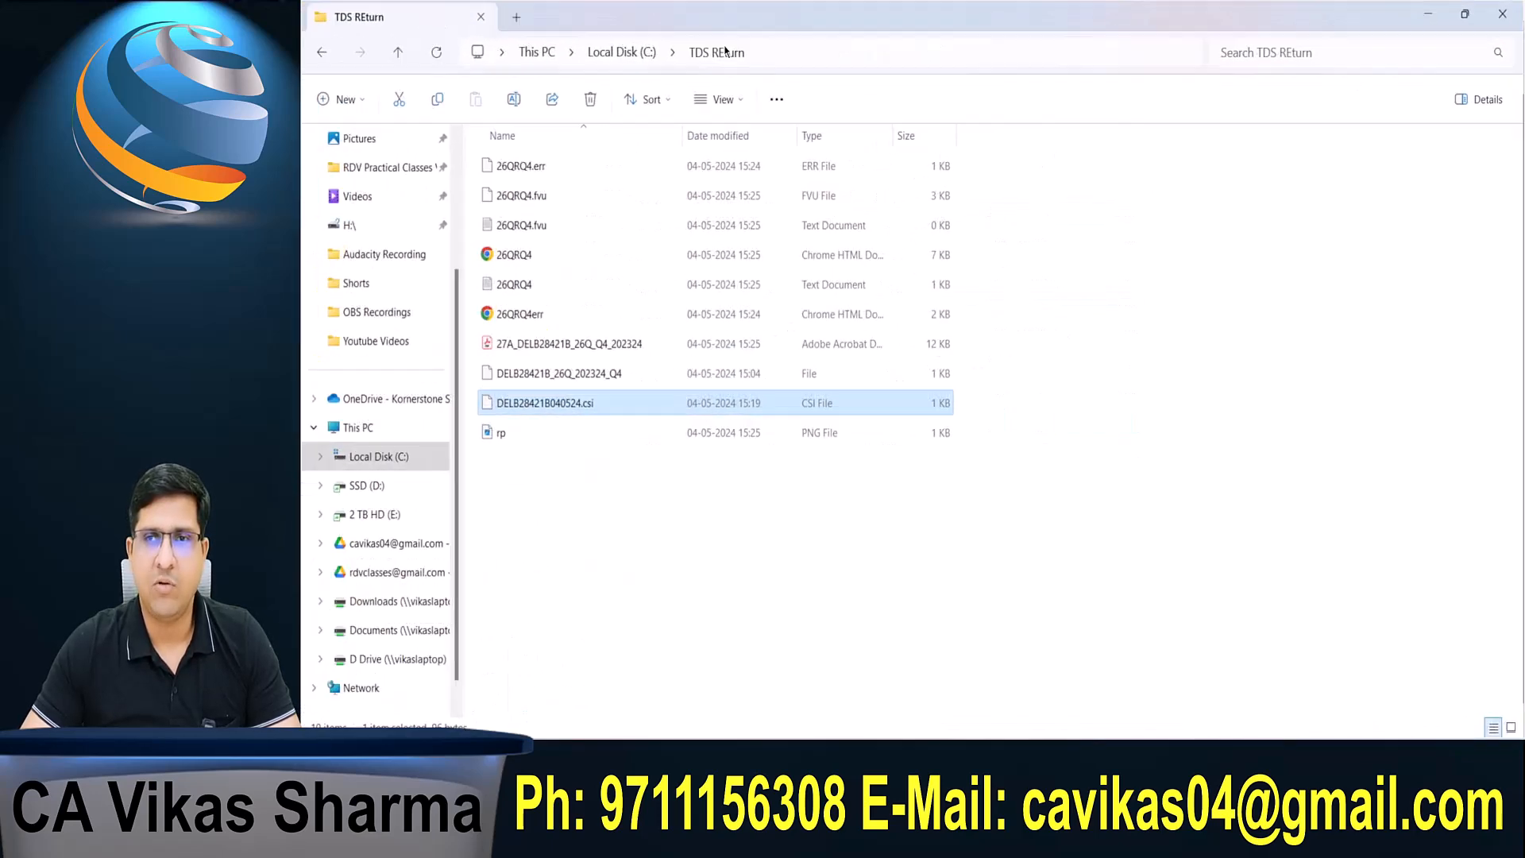
{"action": "left_click", "coordinate": [615, 521]}
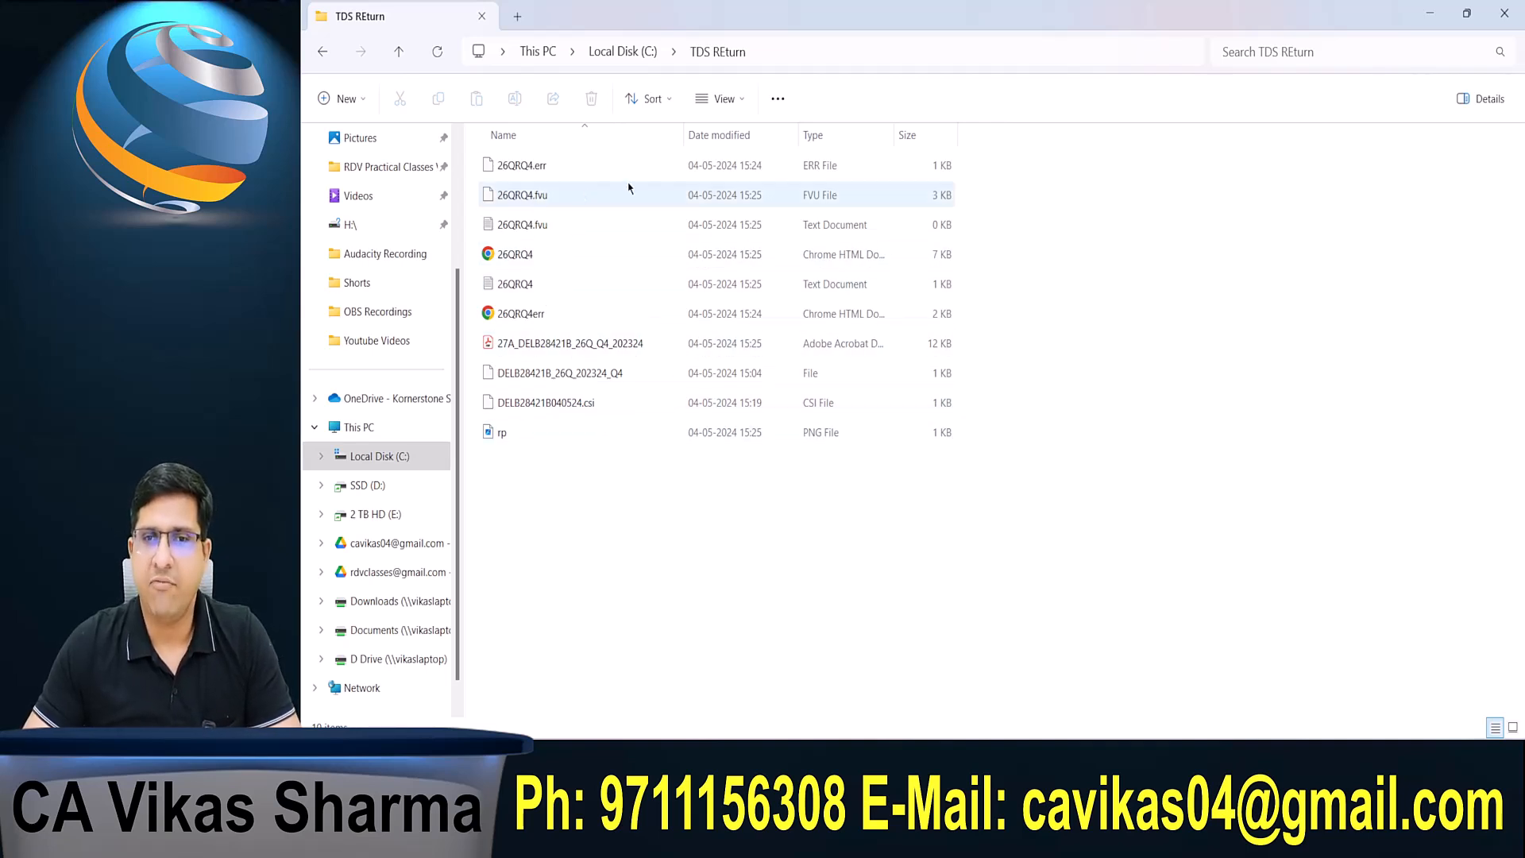
{"action": "left_click", "coordinate": [584, 201]}
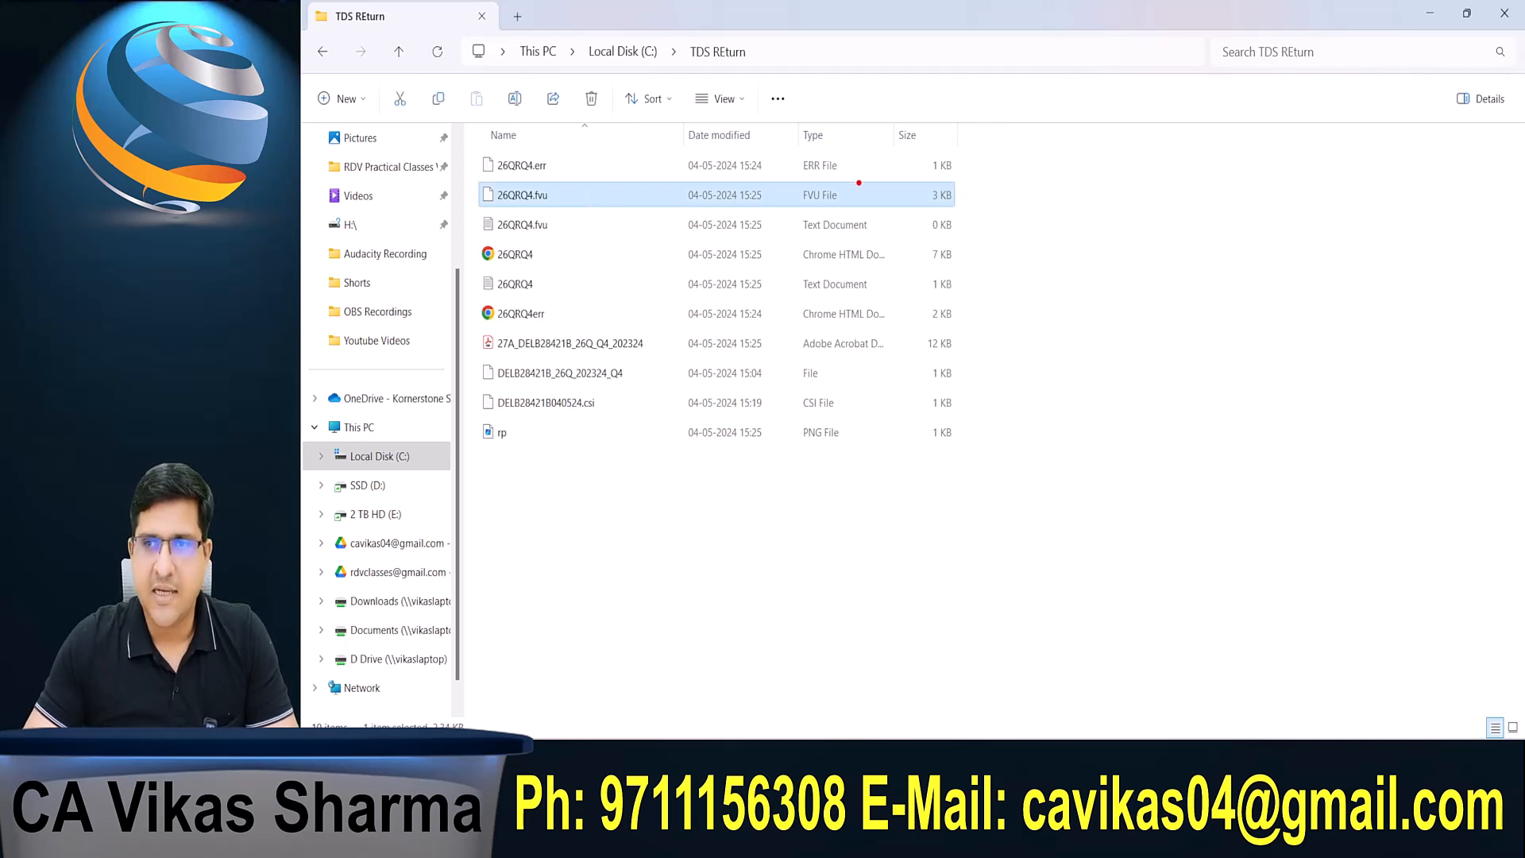
{"action": "key", "text": "ctrl+2"}
{"action": "mouse_move", "coordinate": [859, 182]}
{"action": "left_mouse_down"}
{"action": "mouse_move", "coordinate": [809, 180]}
{"action": "mouse_move", "coordinate": [793, 210]}
{"action": "mouse_move", "coordinate": [847, 205]}
{"action": "mouse_move", "coordinate": [832, 169]}
{"action": "left_mouse_up"}
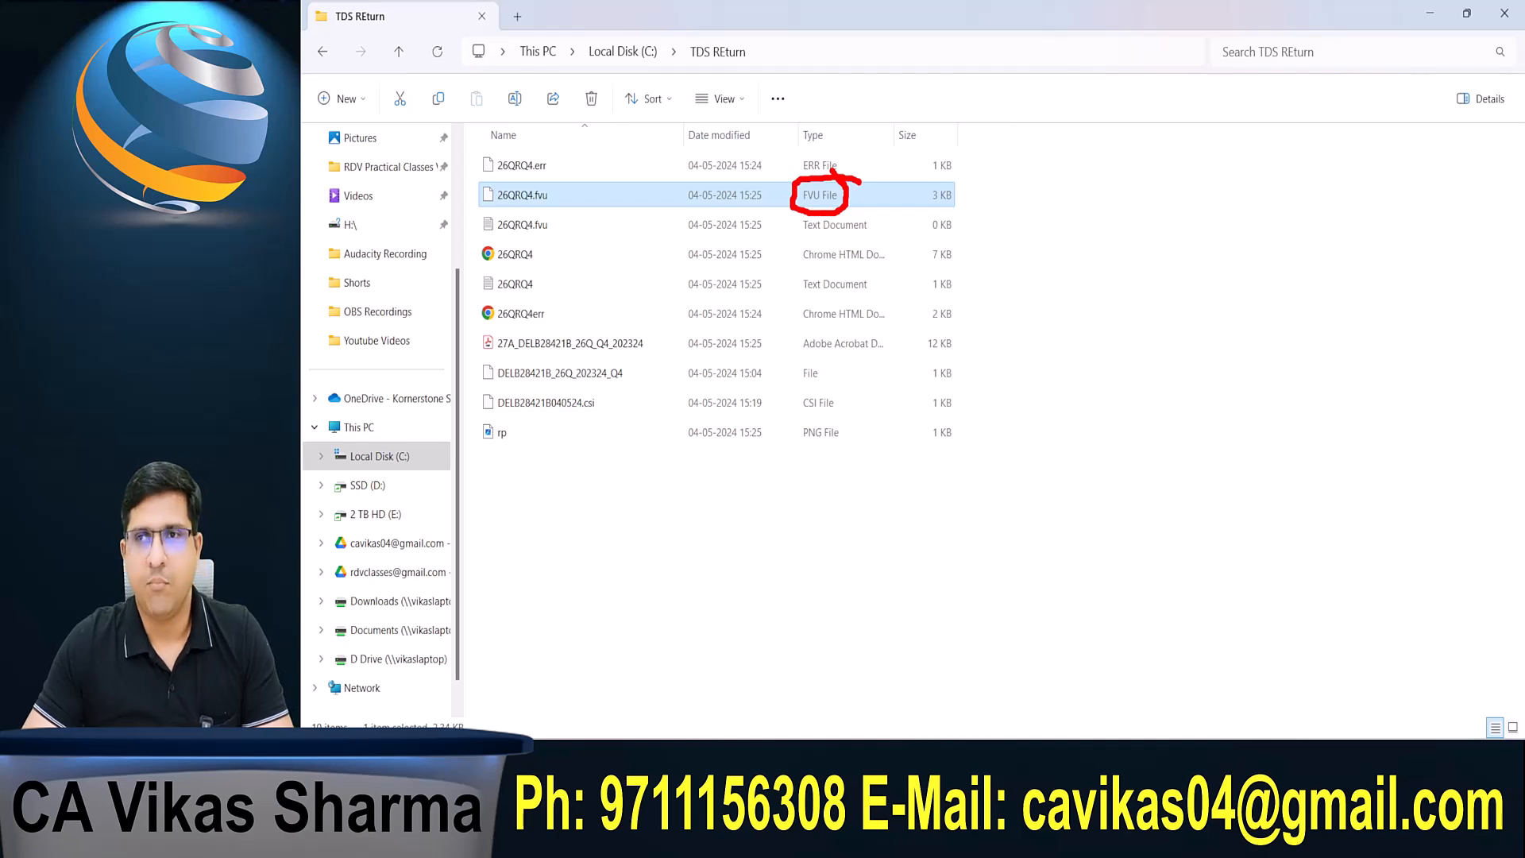
{"action": "key", "text": "Escape"}
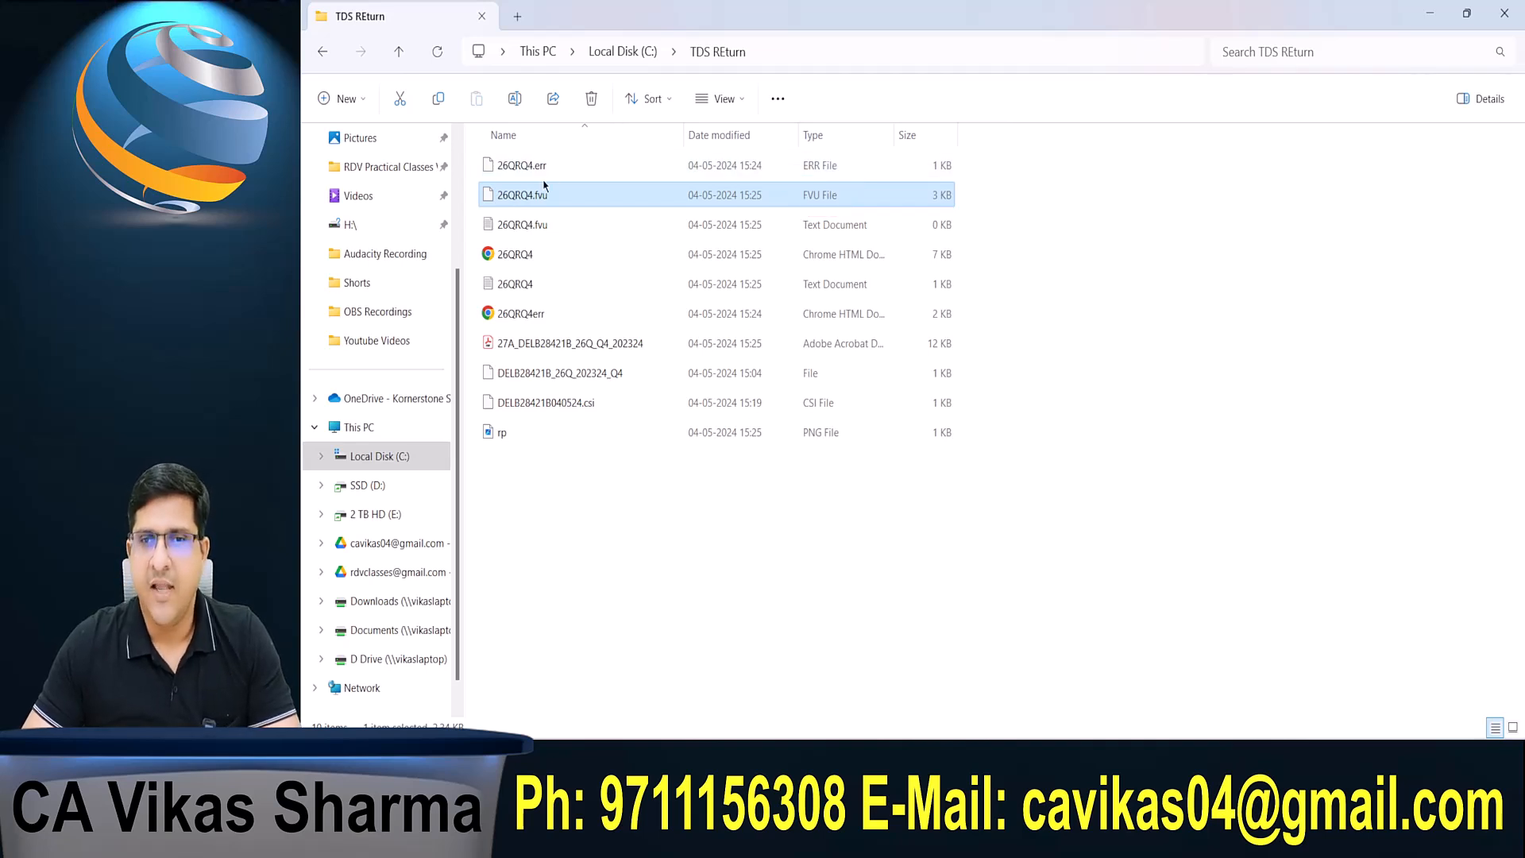
Step: Compress 26QRQ4.fvu into a zip folder, keeping the default 26QRQ4 name
{"action": "right_click", "coordinate": [505, 199]}
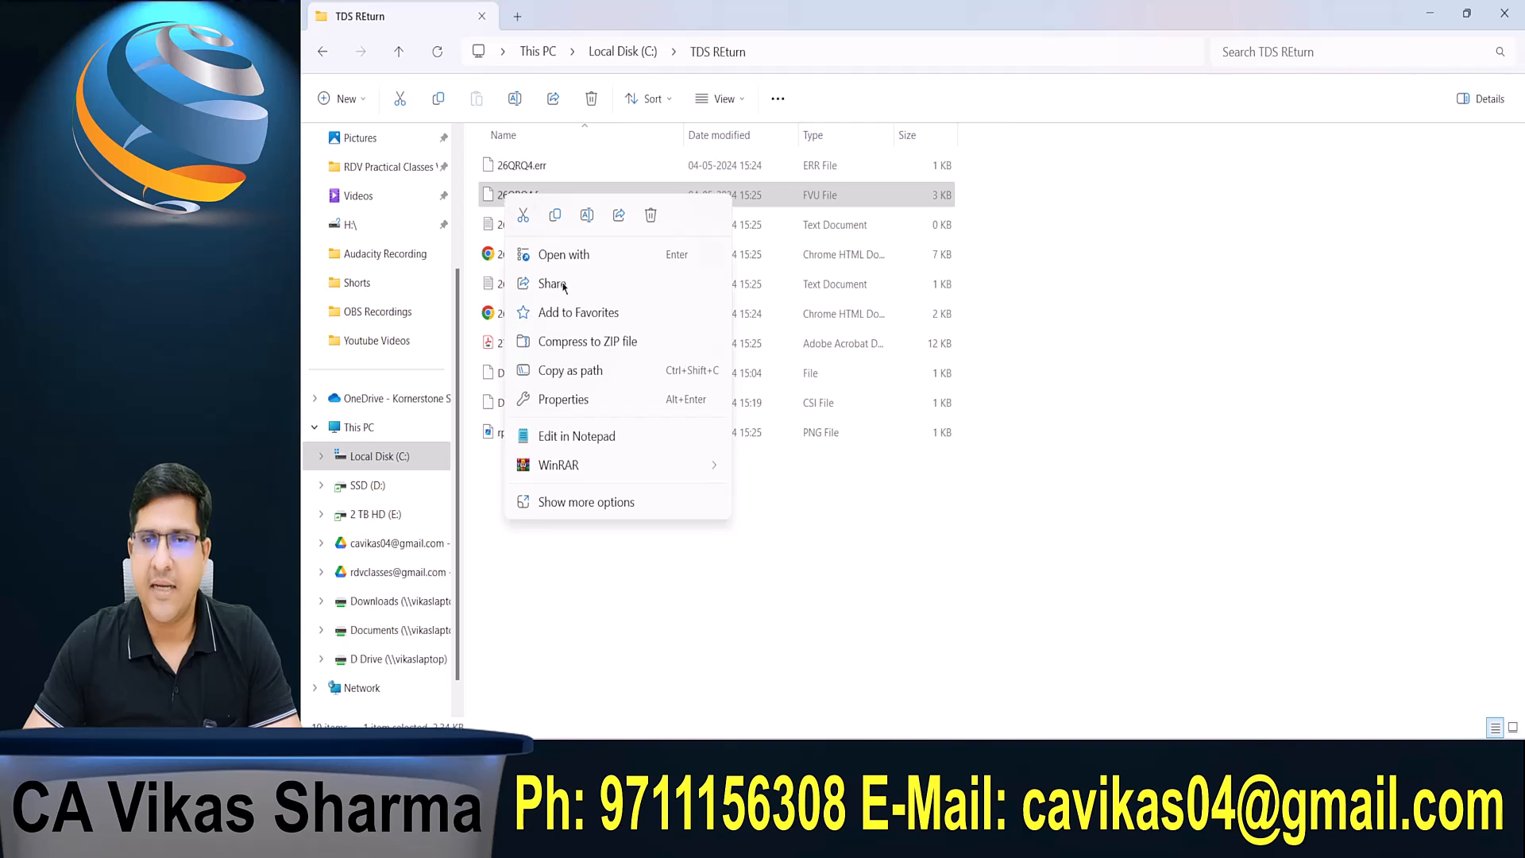
{"action": "left_click", "coordinate": [587, 503]}
{"action": "mouse_move", "coordinate": [626, 350]}
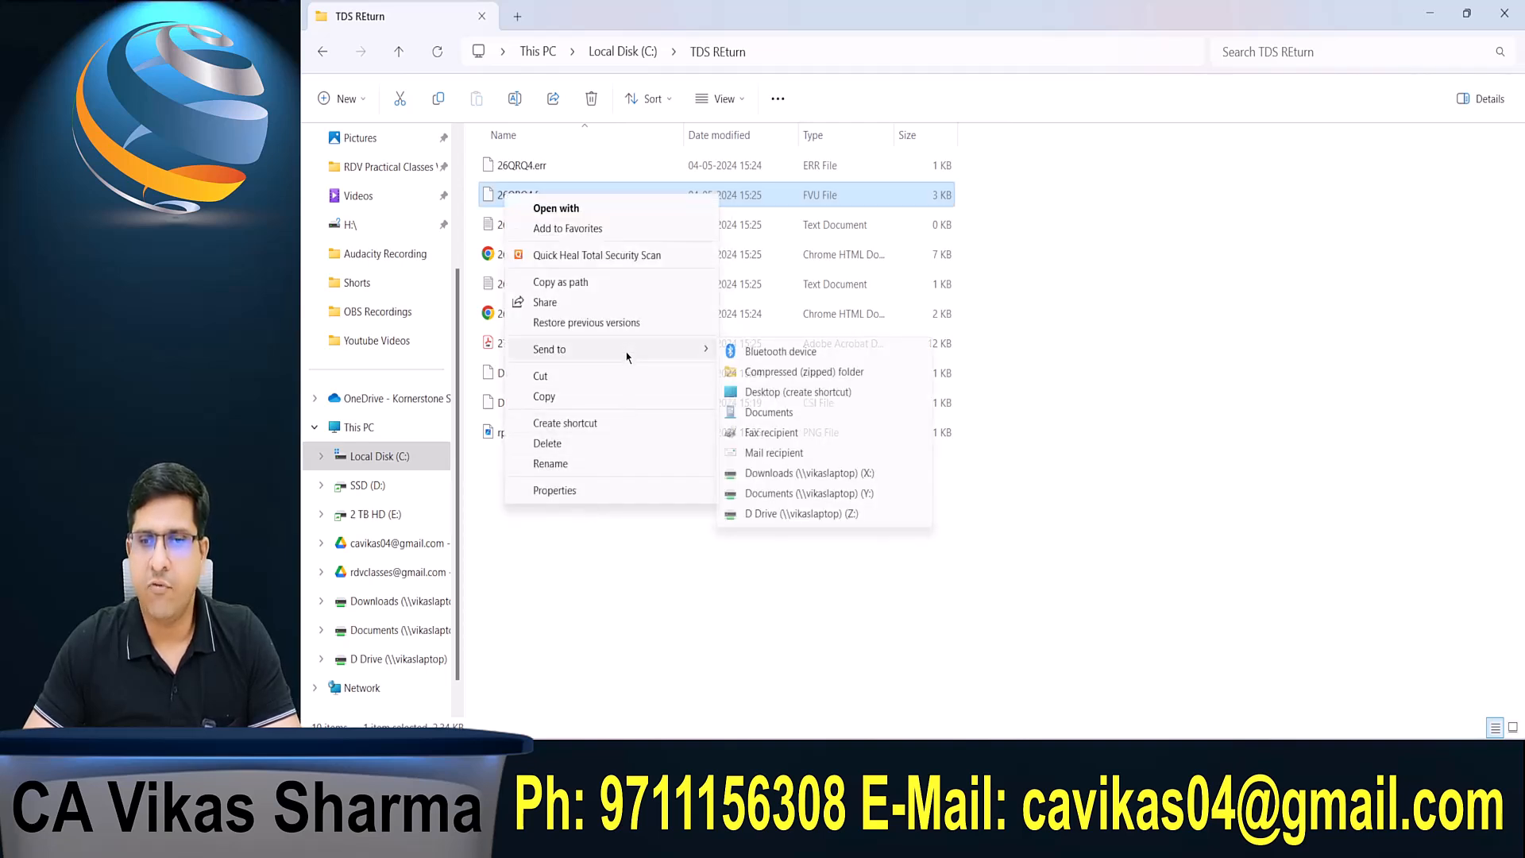
{"action": "left_click", "coordinate": [839, 380]}
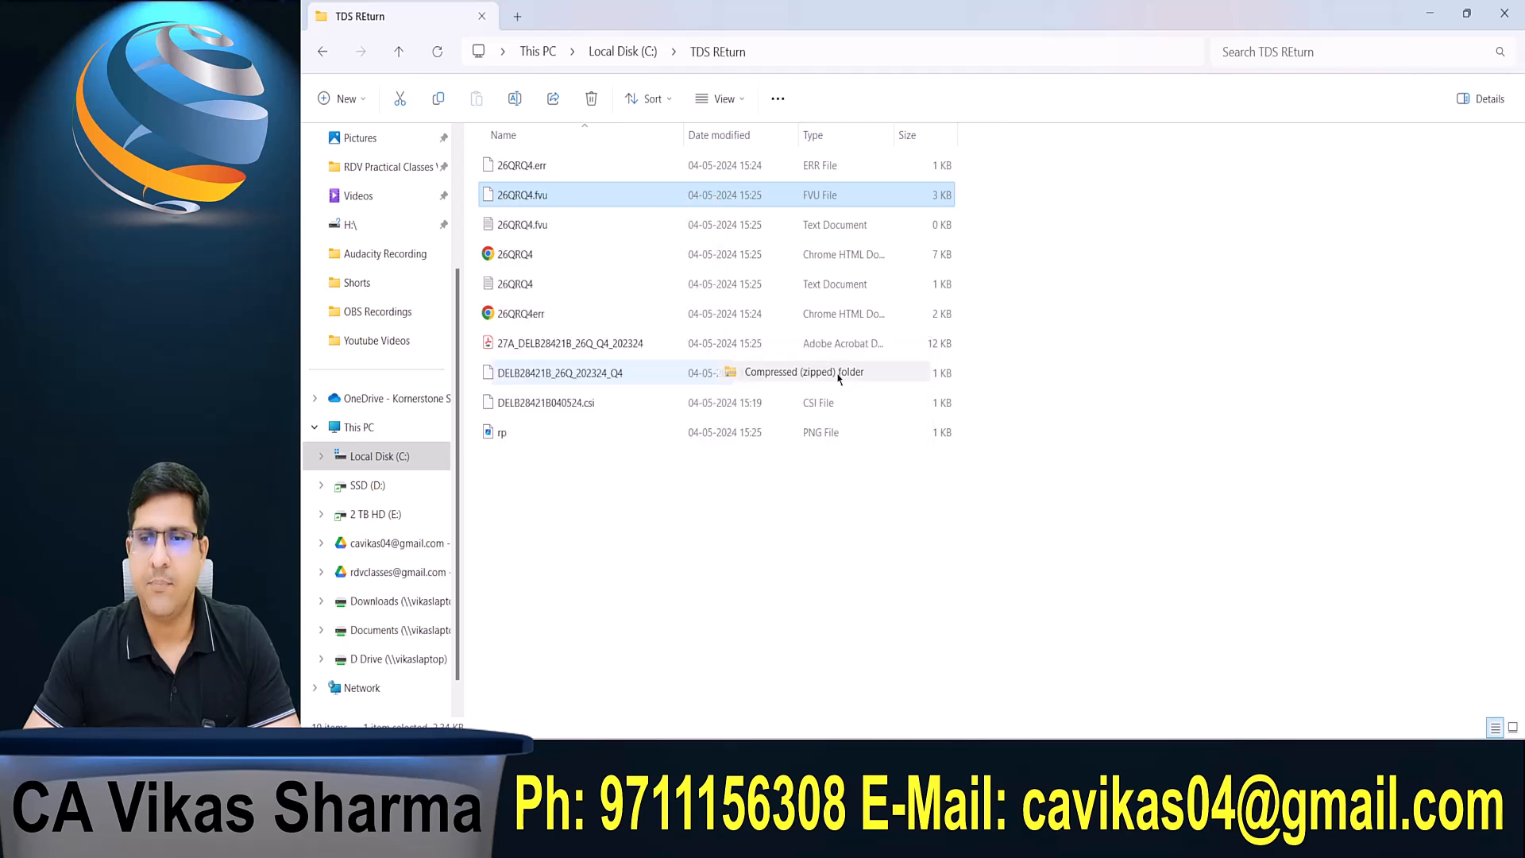
{"action": "key", "text": "Return"}
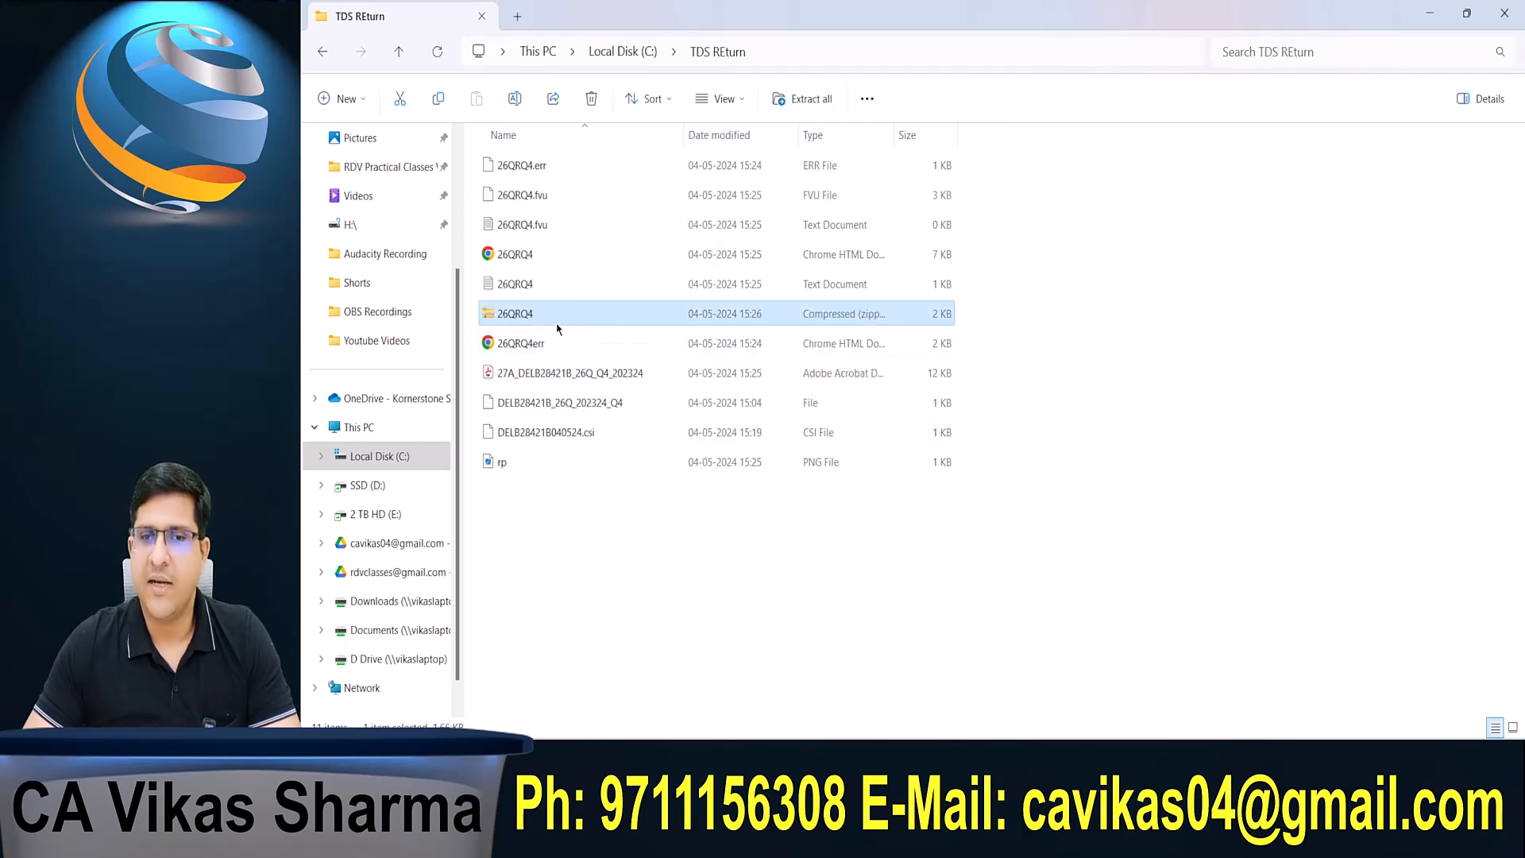
{"action": "key", "text": "F2"}
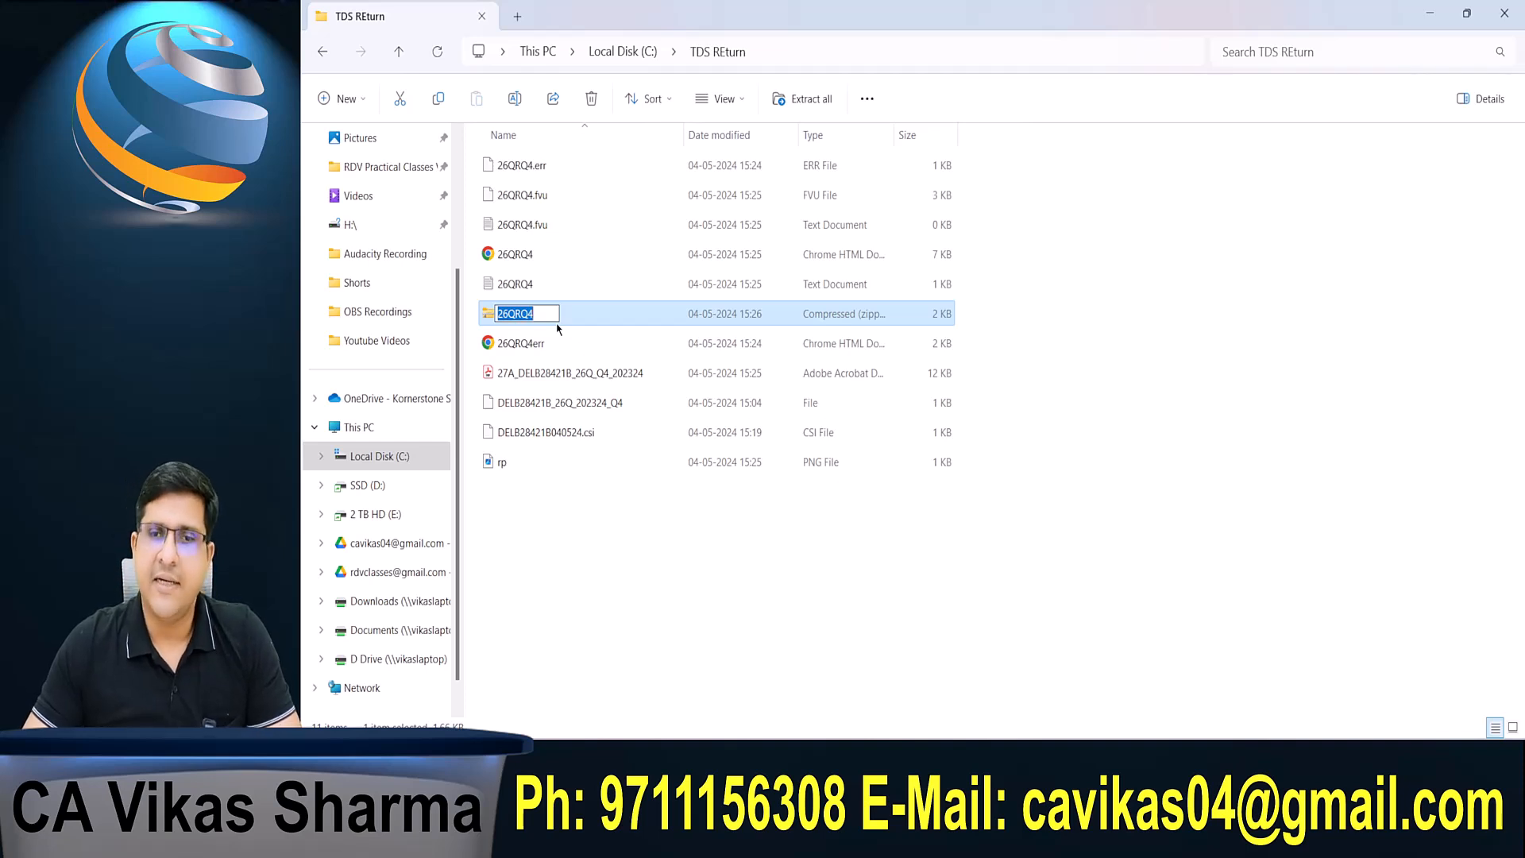
{"action": "key", "text": "Escape"}
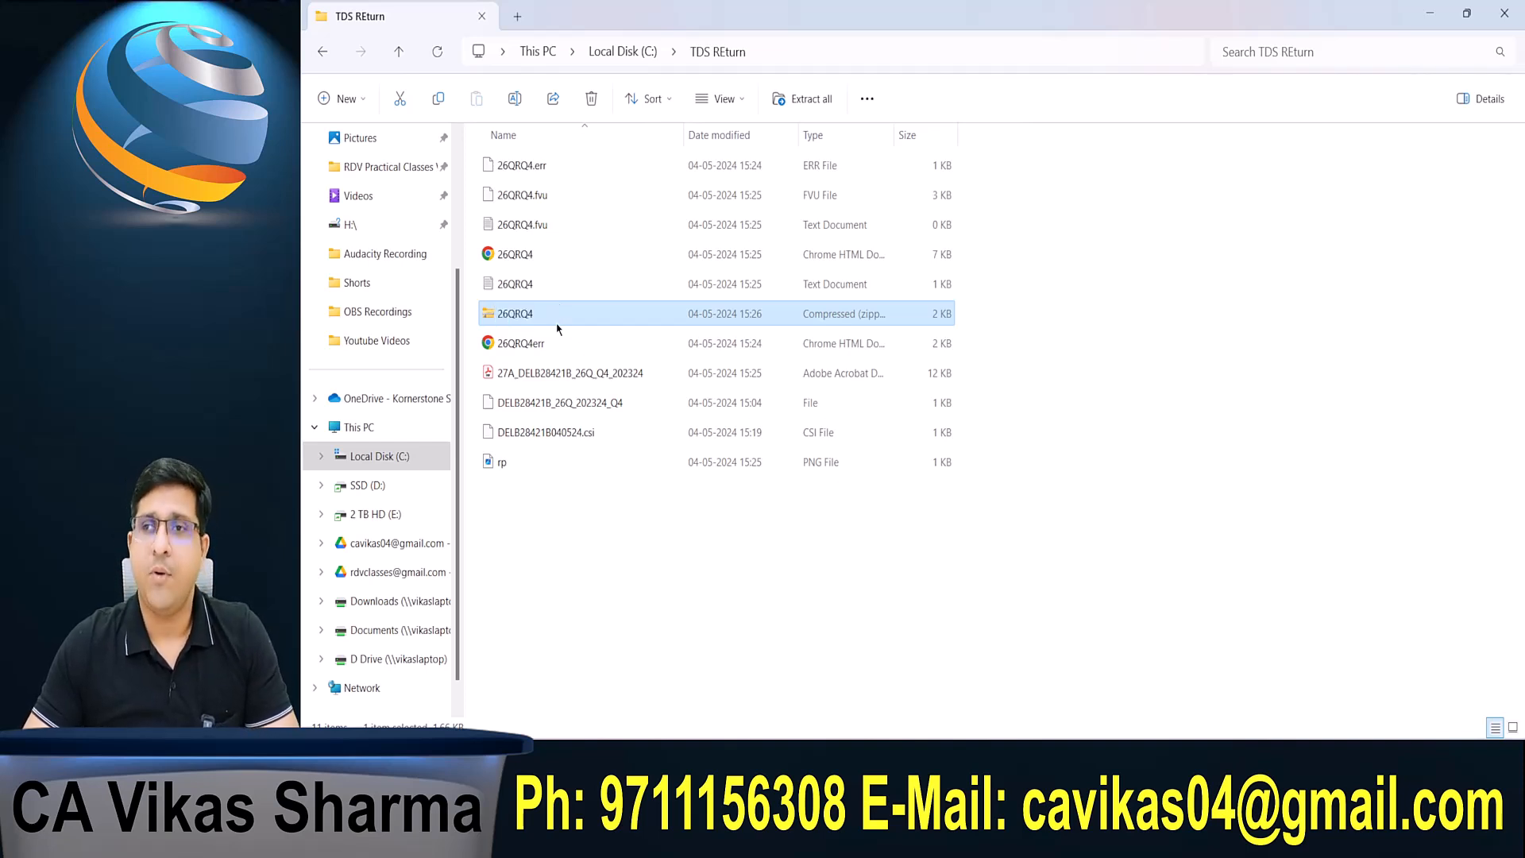
Step: Select the 26QRQ4 zip archive beside the Form 27A PDF, then return to the e-Filing portal
{"action": "left_click", "coordinate": [579, 375]}
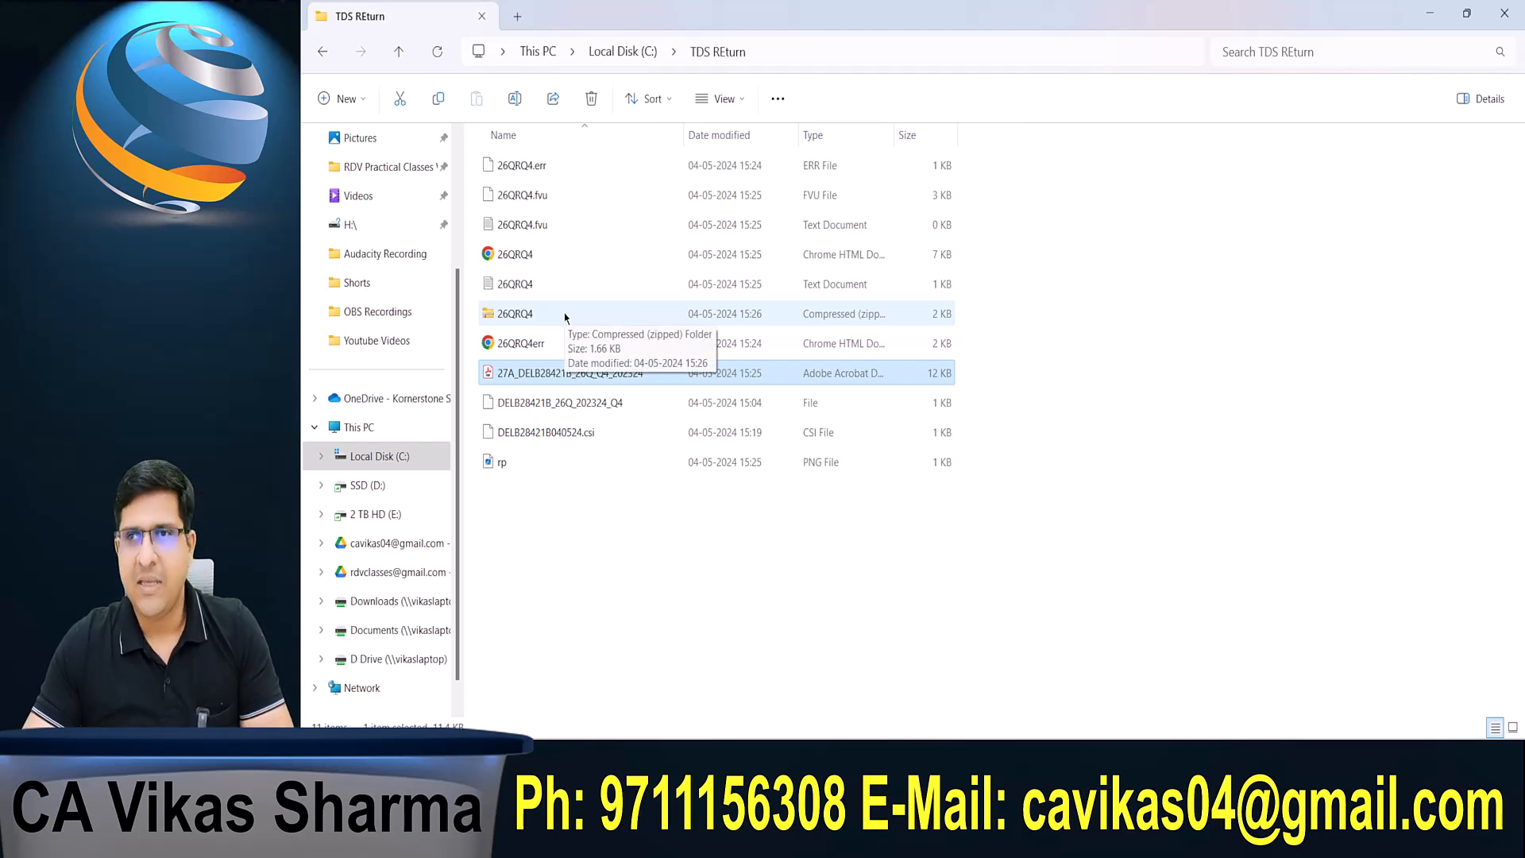
{"action": "left_click", "coordinate": [528, 316]}
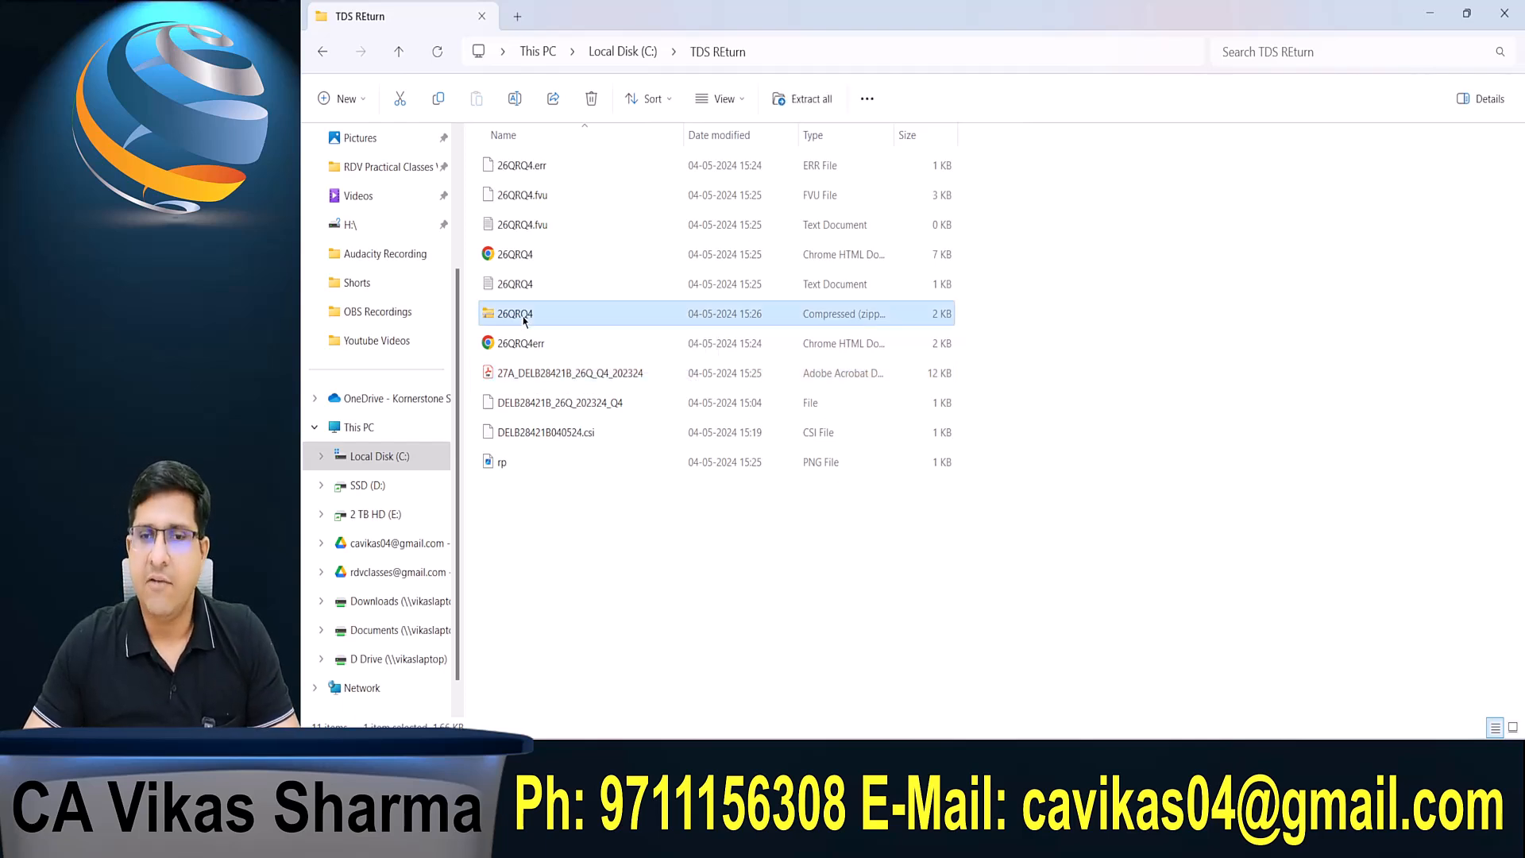
{"action": "left_click", "coordinate": [530, 373]}
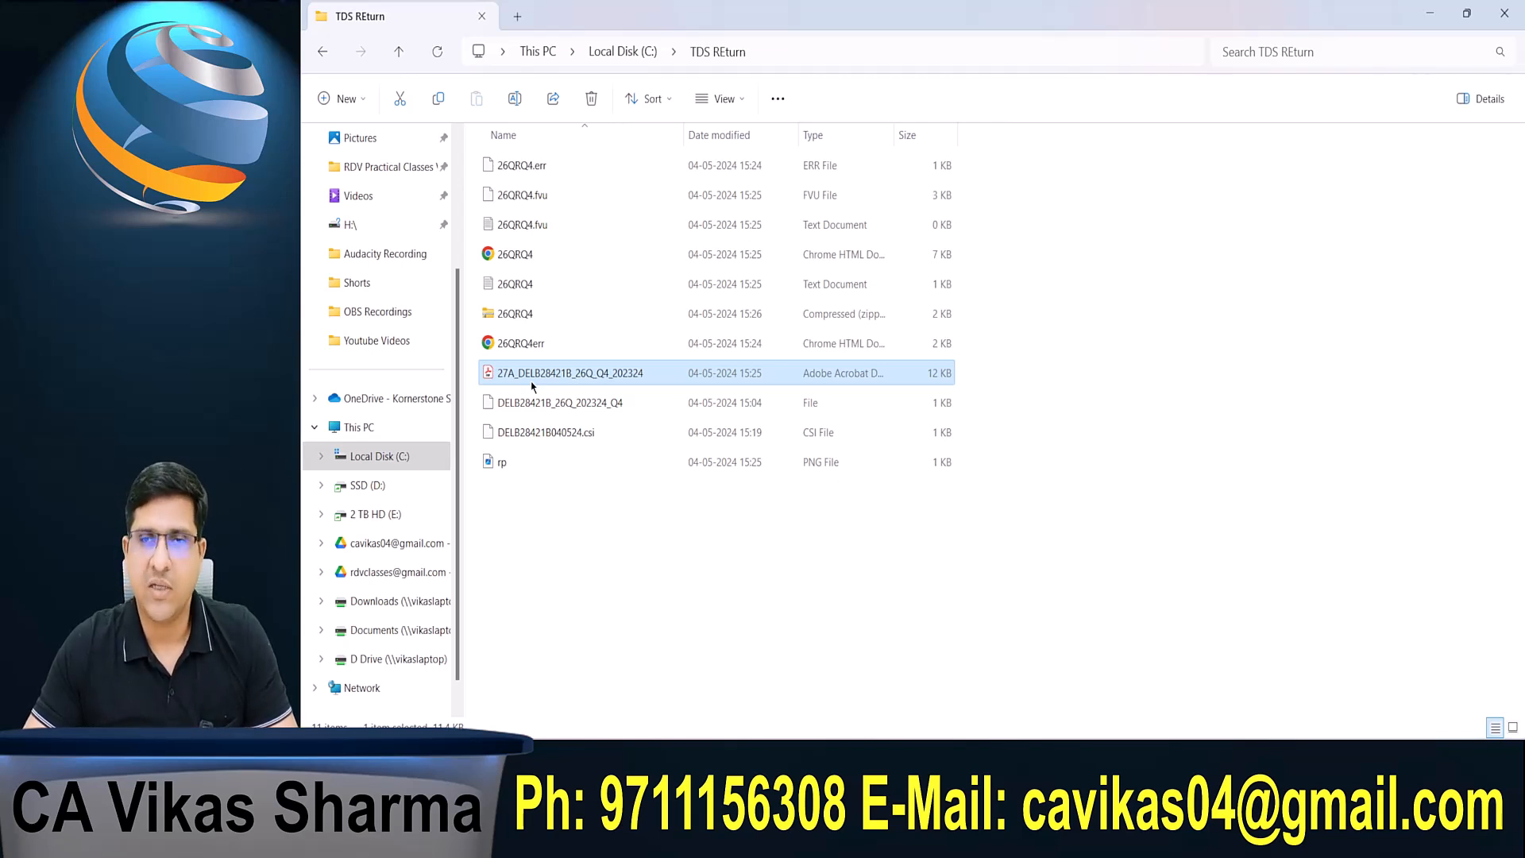
{"action": "left_click", "coordinate": [529, 312]}
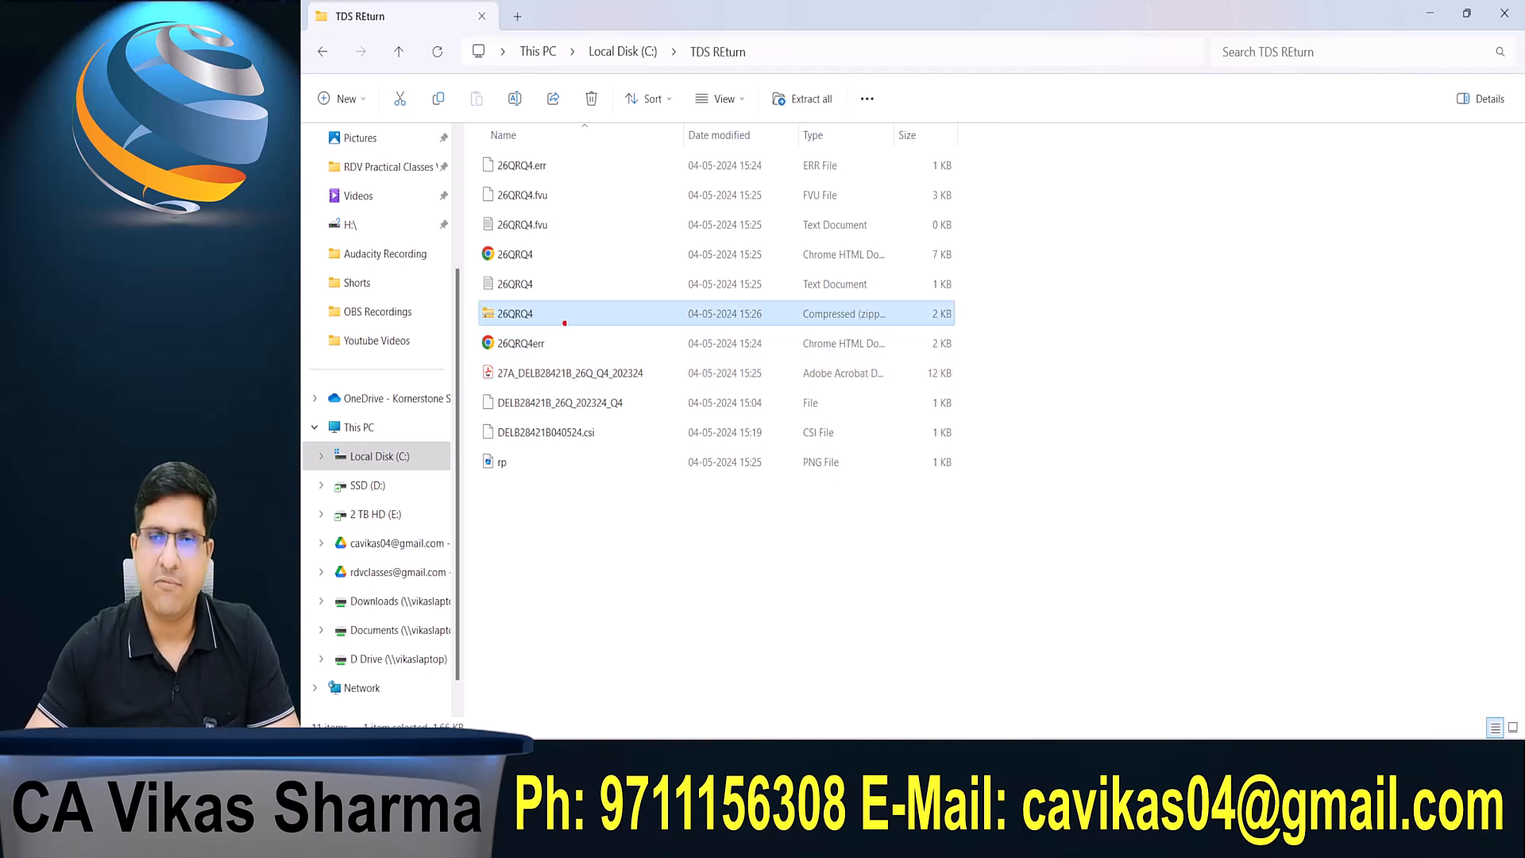
{"action": "left_click_drag", "start_coordinate": [567, 313], "coordinate": [603, 279]}
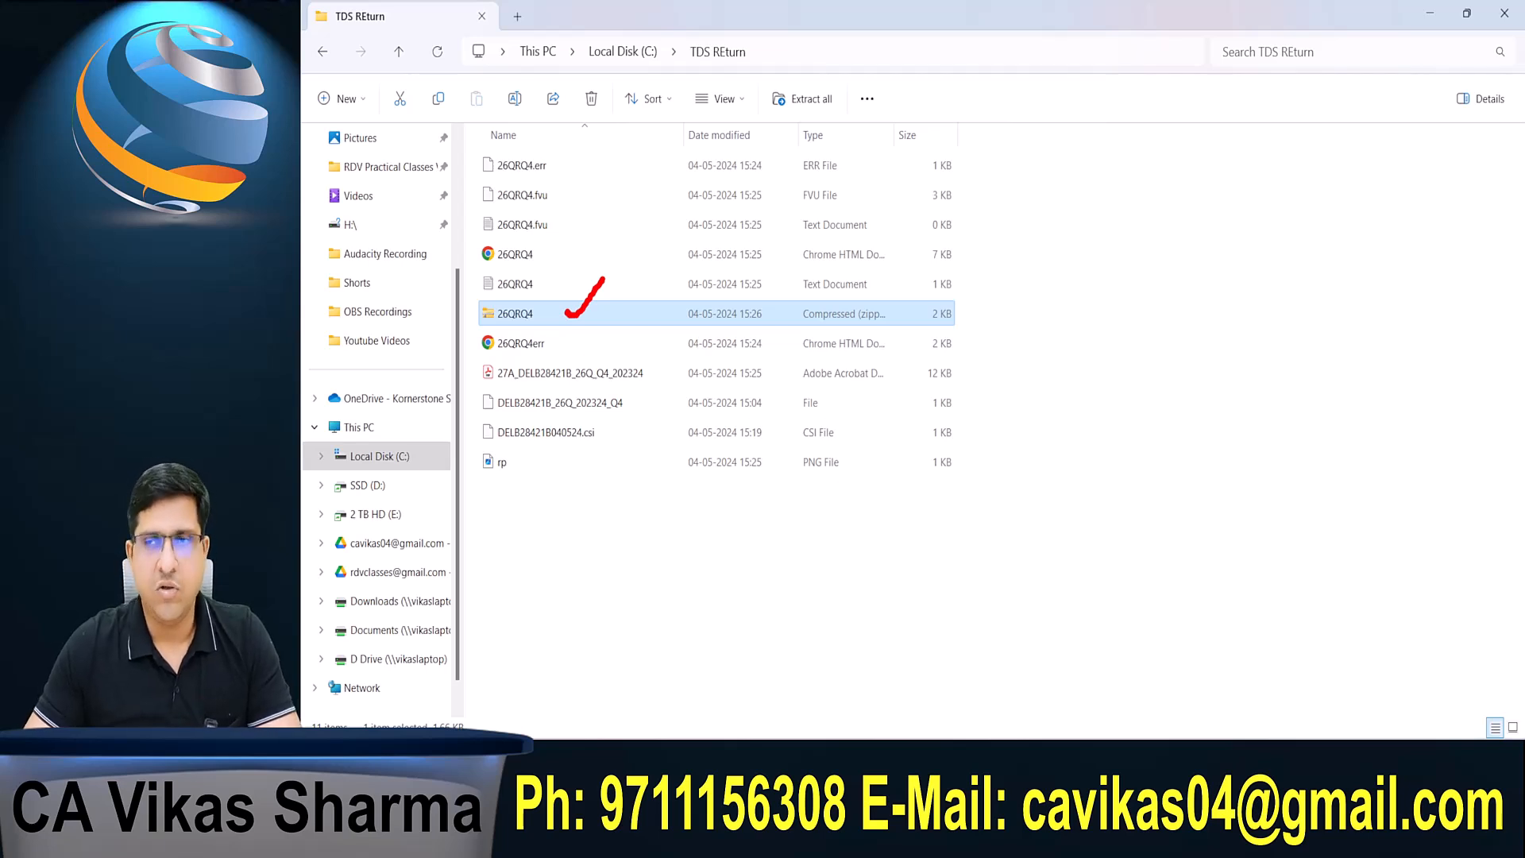
{"action": "key", "text": "alt+Tab"}
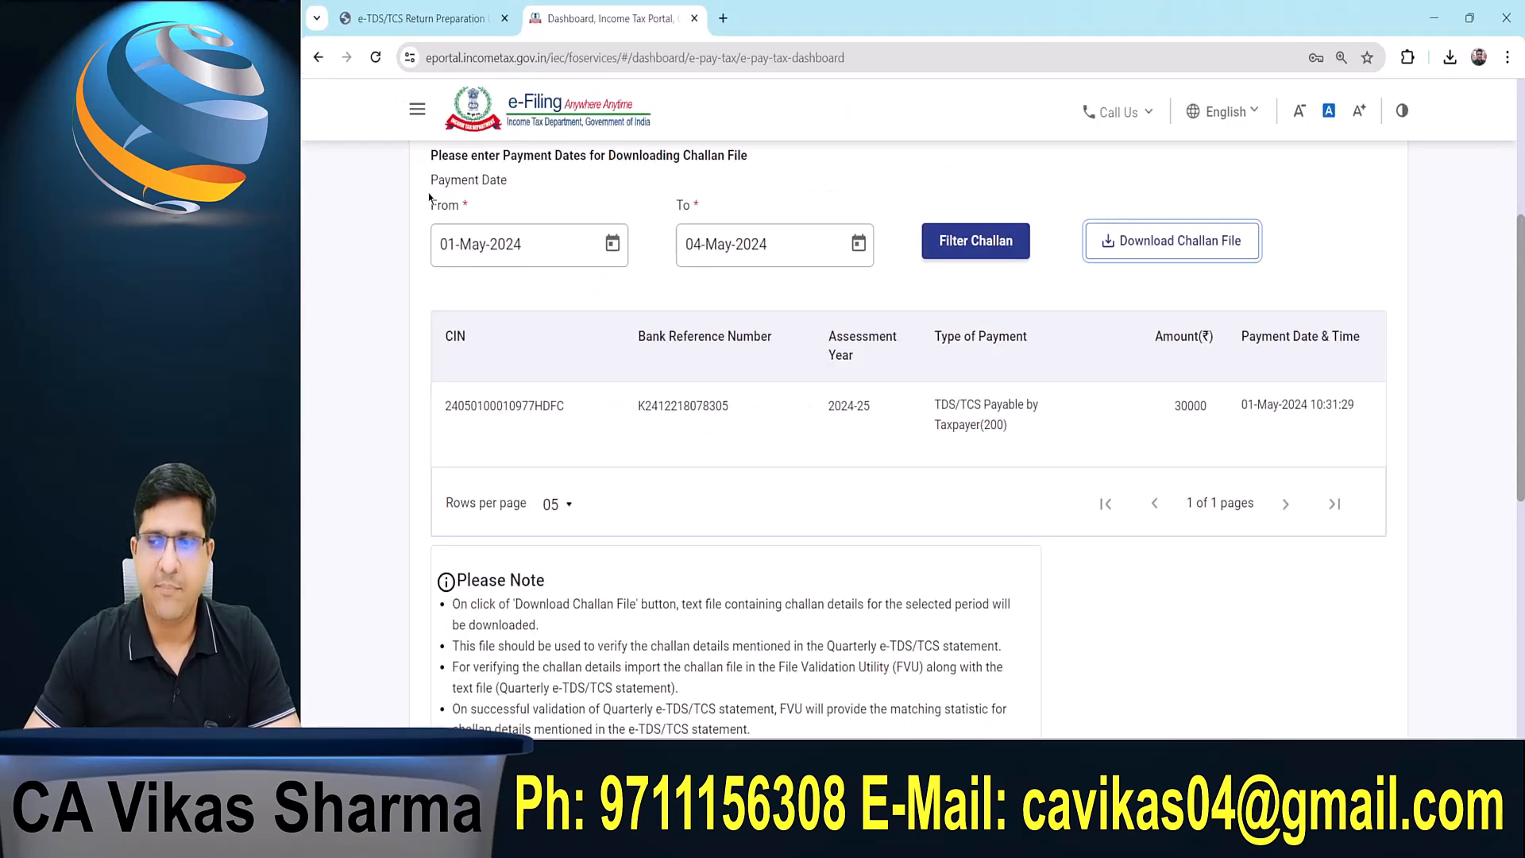
Step: Go to e-File > Income Tax Forms > File Income Tax Forms on the e-Filing portal
{"action": "scroll", "coordinate": [382, 293], "scroll_direction": "up", "scroll_amount": 5}
{"action": "left_click", "coordinate": [530, 178]}
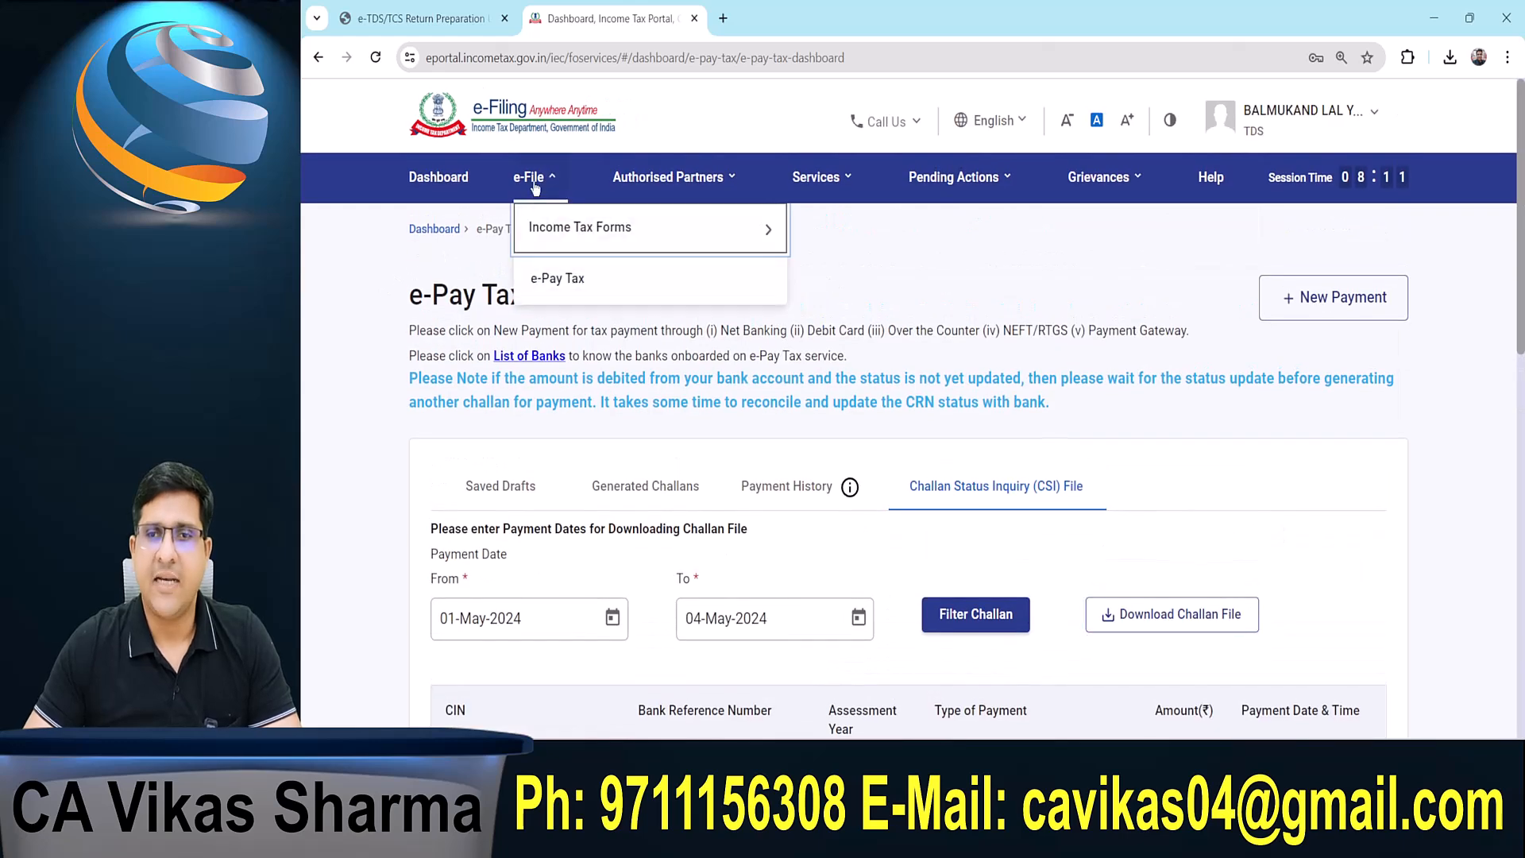
{"action": "mouse_move", "coordinate": [547, 234]}
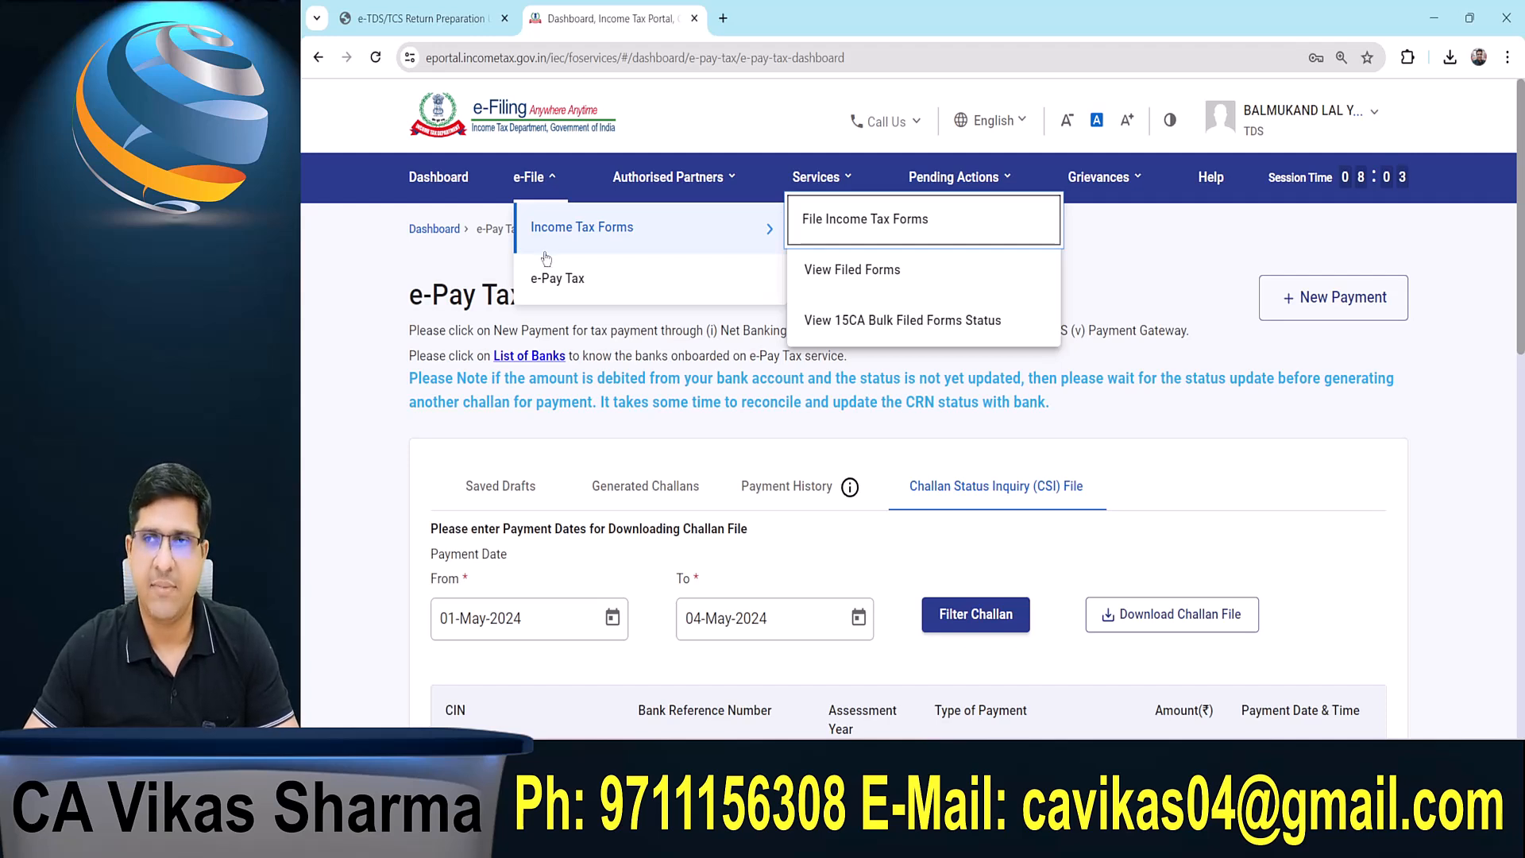
{"action": "left_click", "coordinate": [850, 229]}
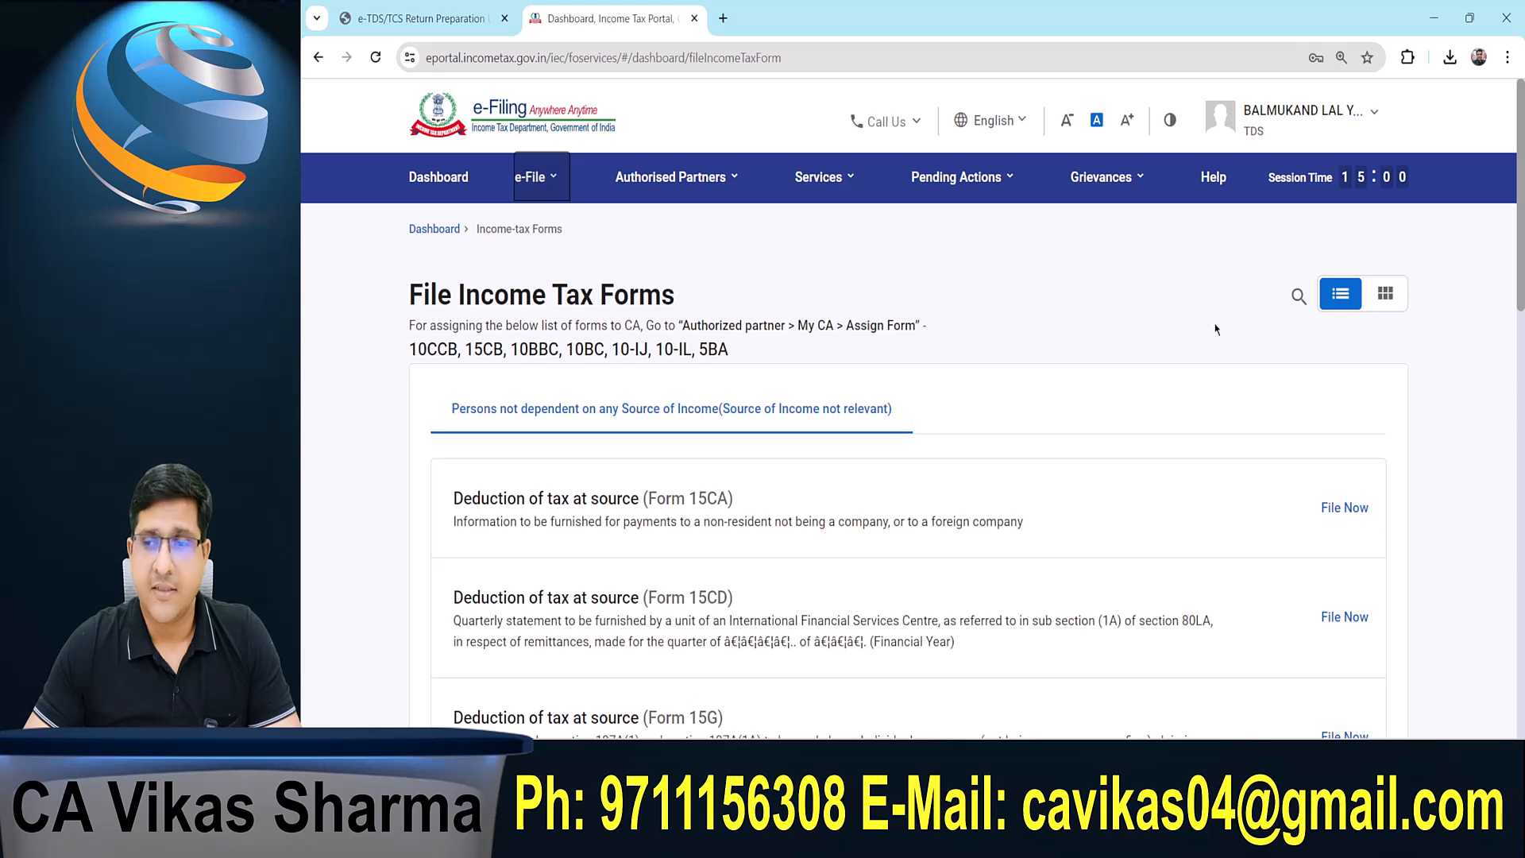
Step: Search for 26Q and start filing Form TDS via File Now and Let's Get Started
{"action": "left_click", "coordinate": [1297, 294]}
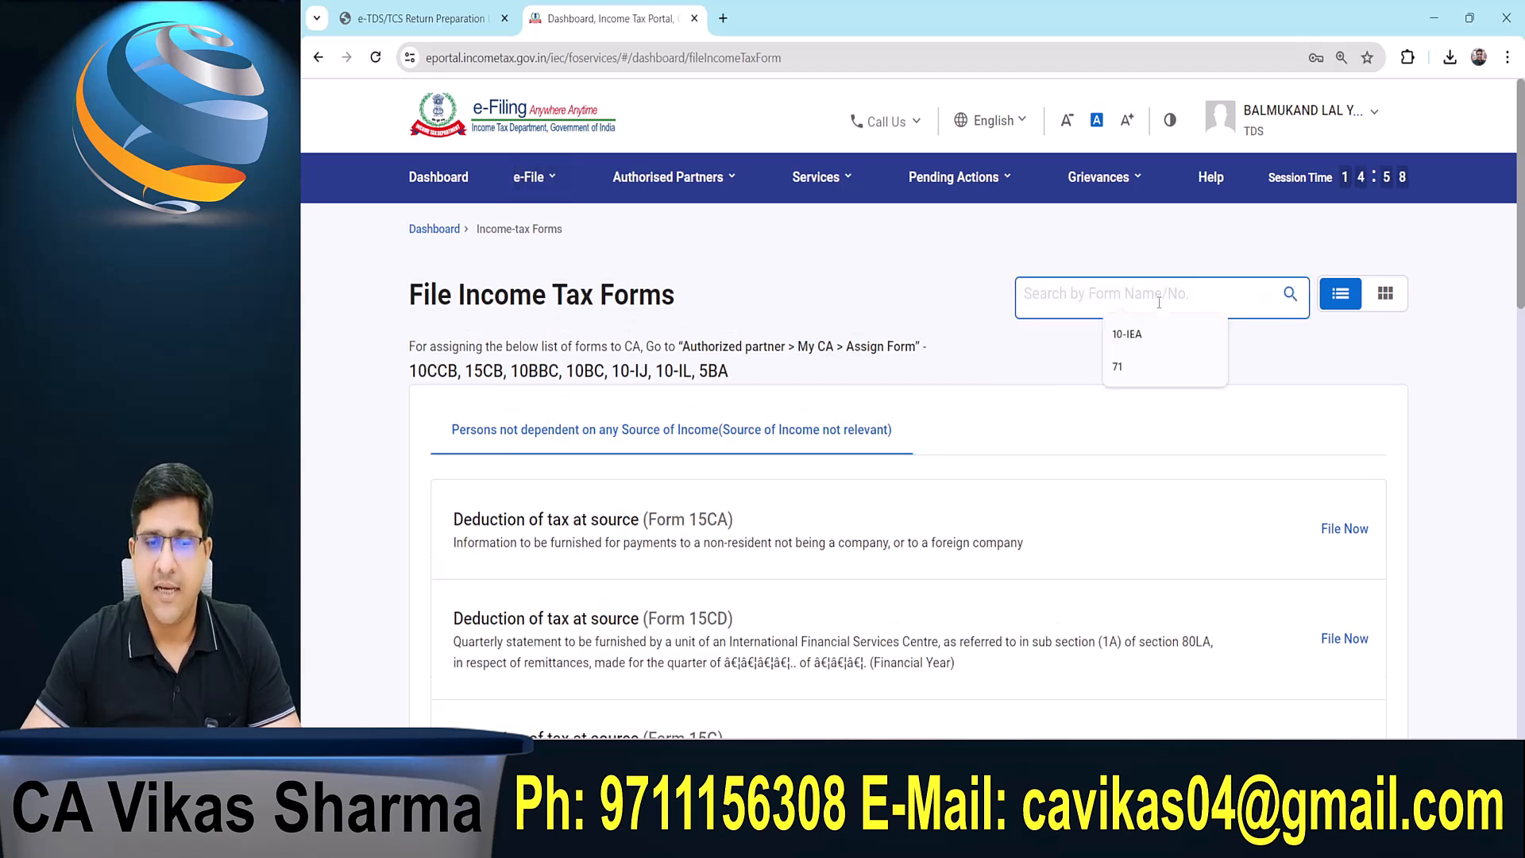
{"action": "type", "text": "26Q"}
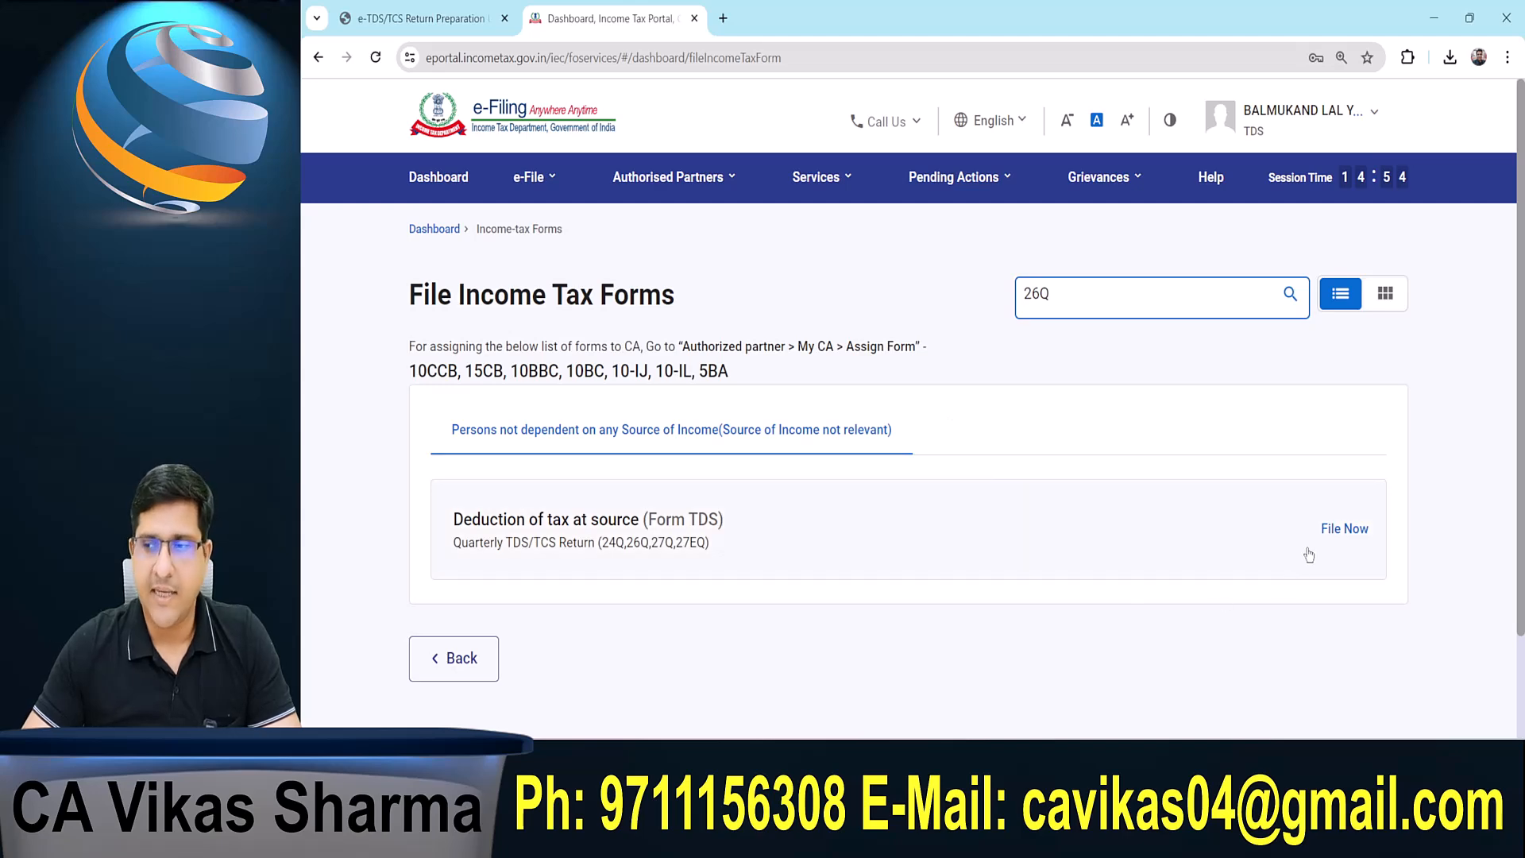
{"action": "left_click", "coordinate": [1330, 534]}
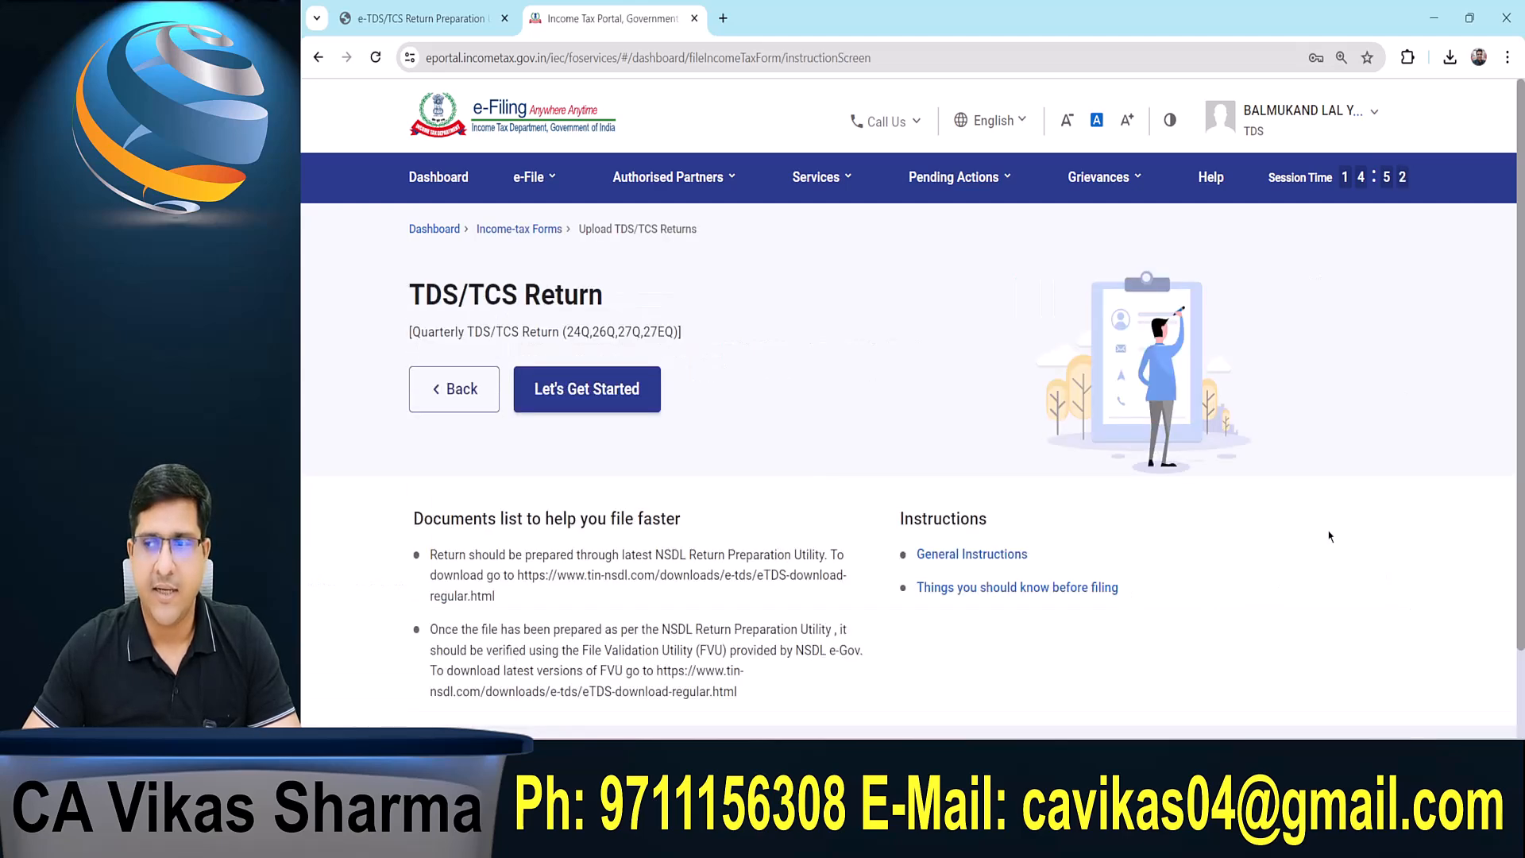
{"action": "left_click", "coordinate": [616, 395]}
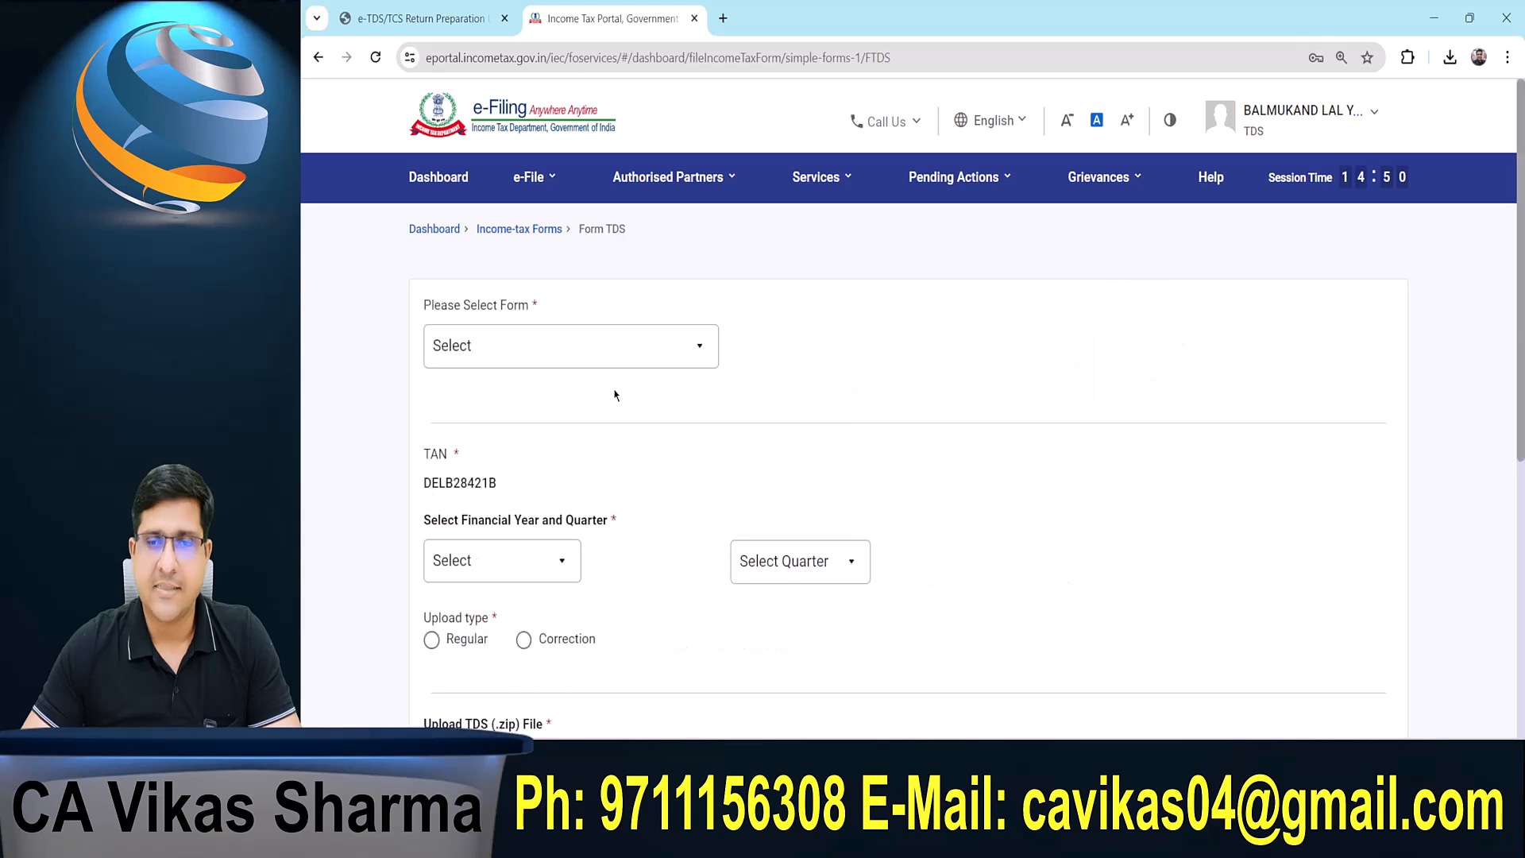
Step: Choose Form 26Q, financial year 2023-24, quarter Q4 and upload type Regular
{"action": "left_click", "coordinate": [513, 345]}
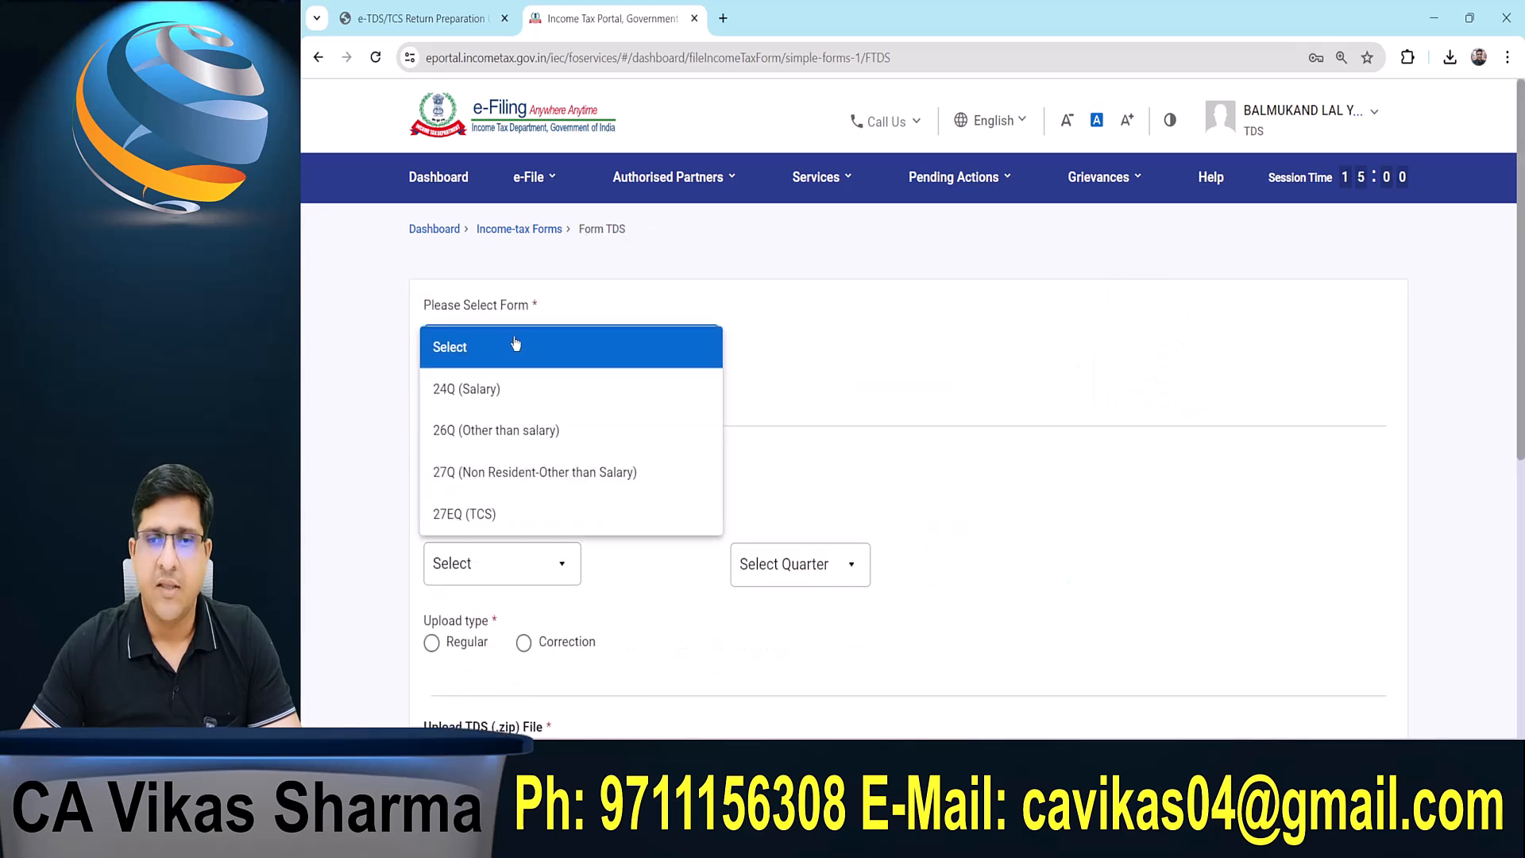
{"action": "left_click", "coordinate": [507, 431]}
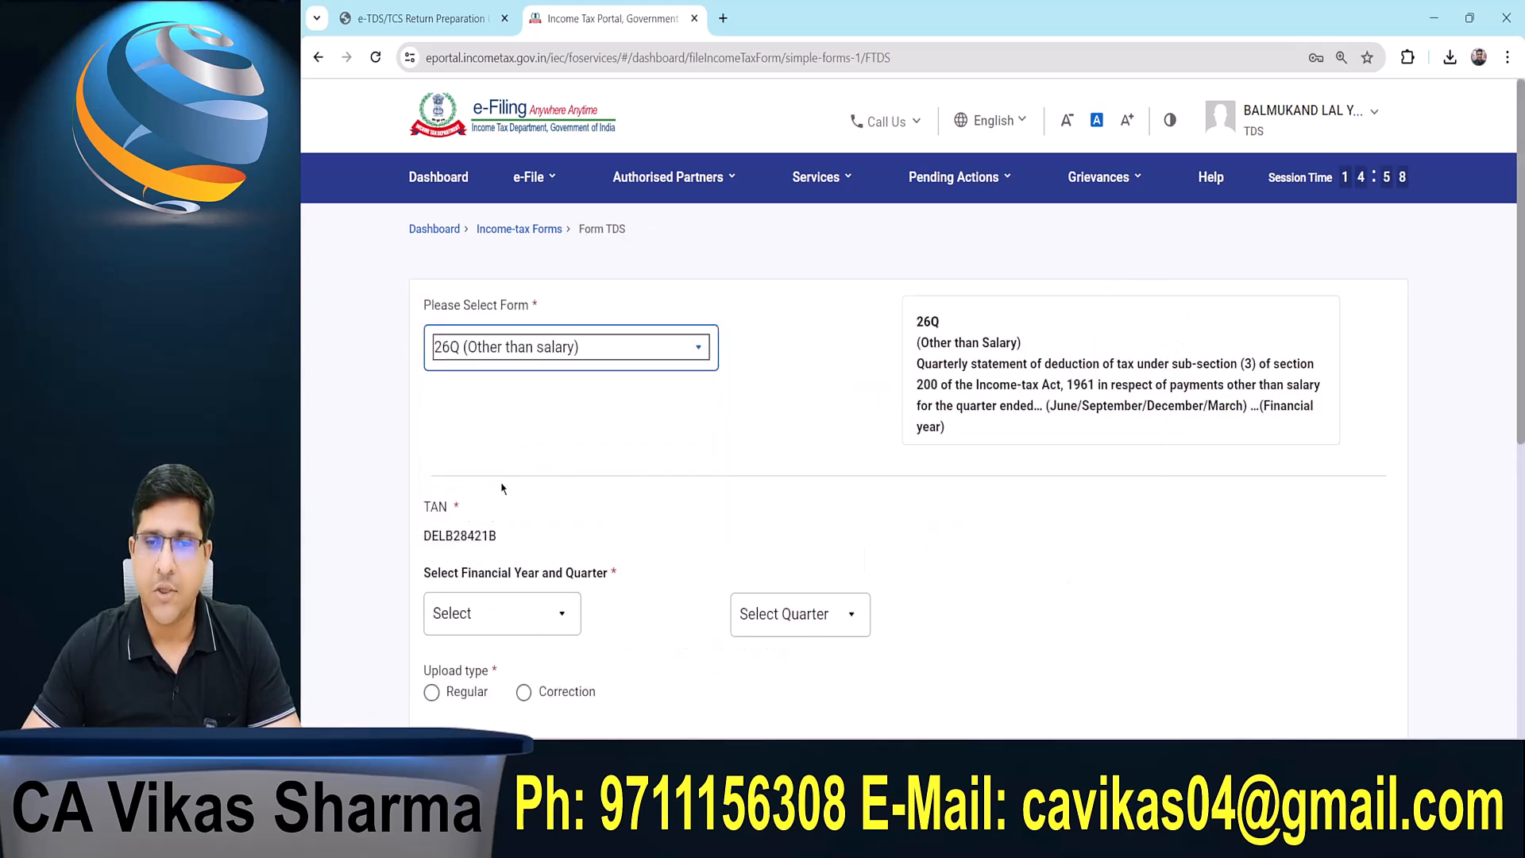
{"action": "left_click", "coordinate": [472, 615]}
{"action": "scroll", "coordinate": [501, 548], "scroll_direction": "down", "scroll_amount": 5}
{"action": "scroll", "coordinate": [499, 570], "scroll_direction": "down", "scroll_amount": 5}
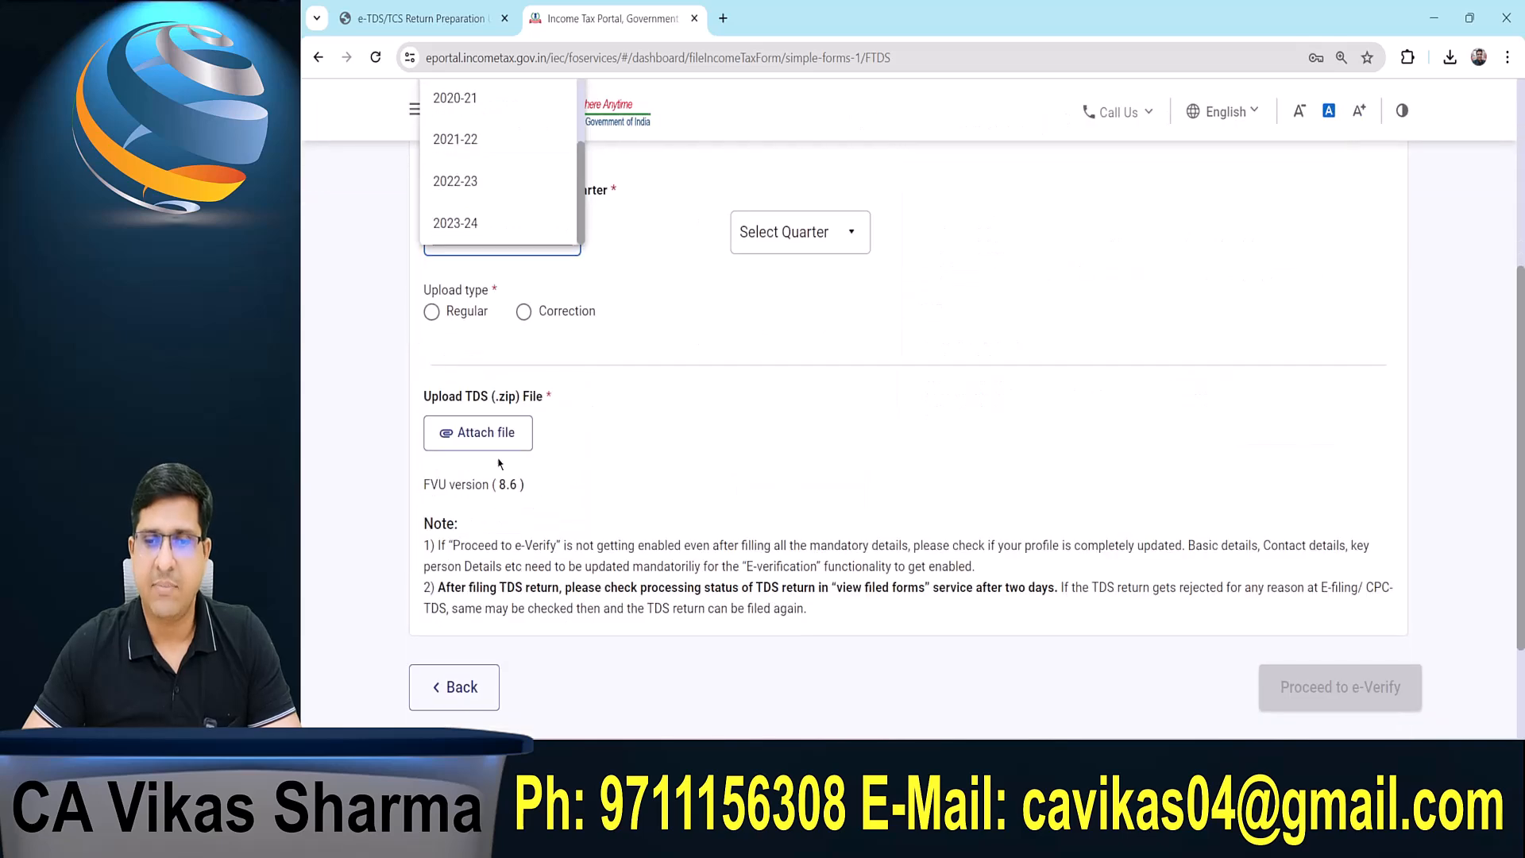
{"action": "left_click", "coordinate": [503, 227]}
{"action": "left_click", "coordinate": [822, 234]}
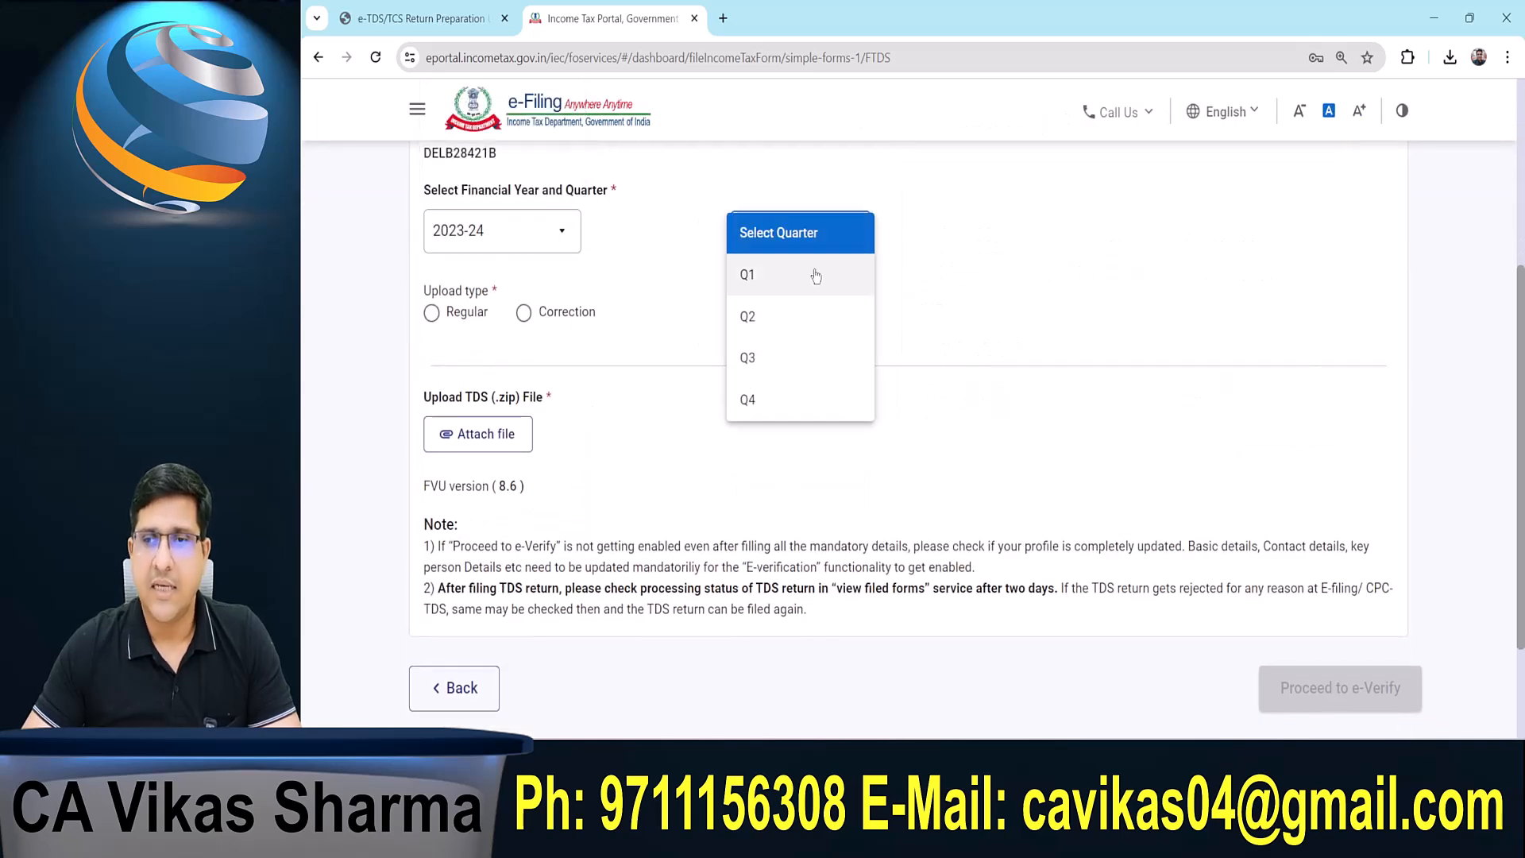
{"action": "left_click", "coordinate": [790, 394]}
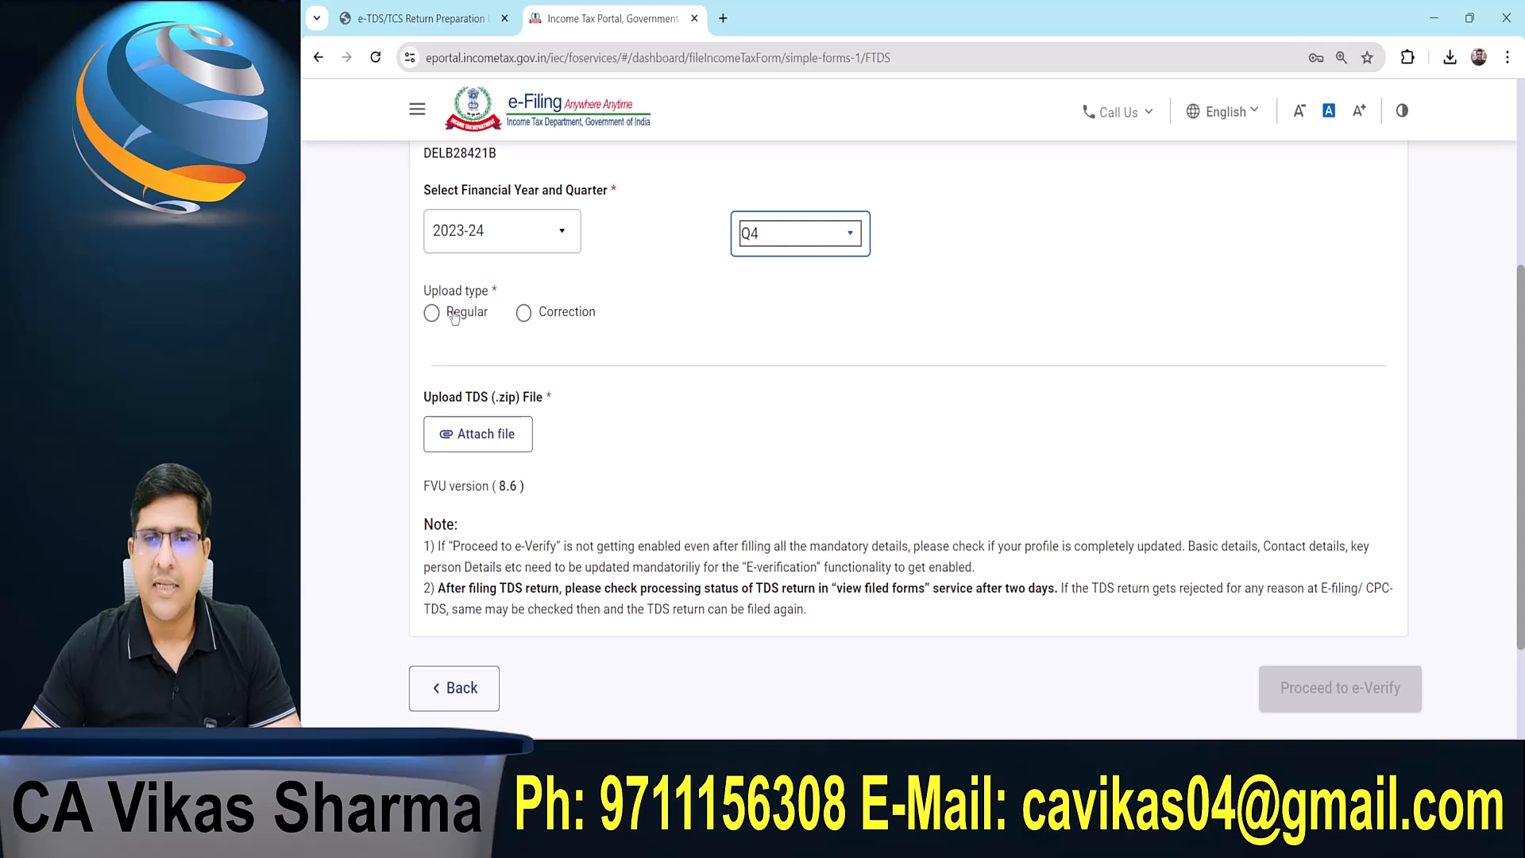
{"action": "left_click", "coordinate": [432, 313]}
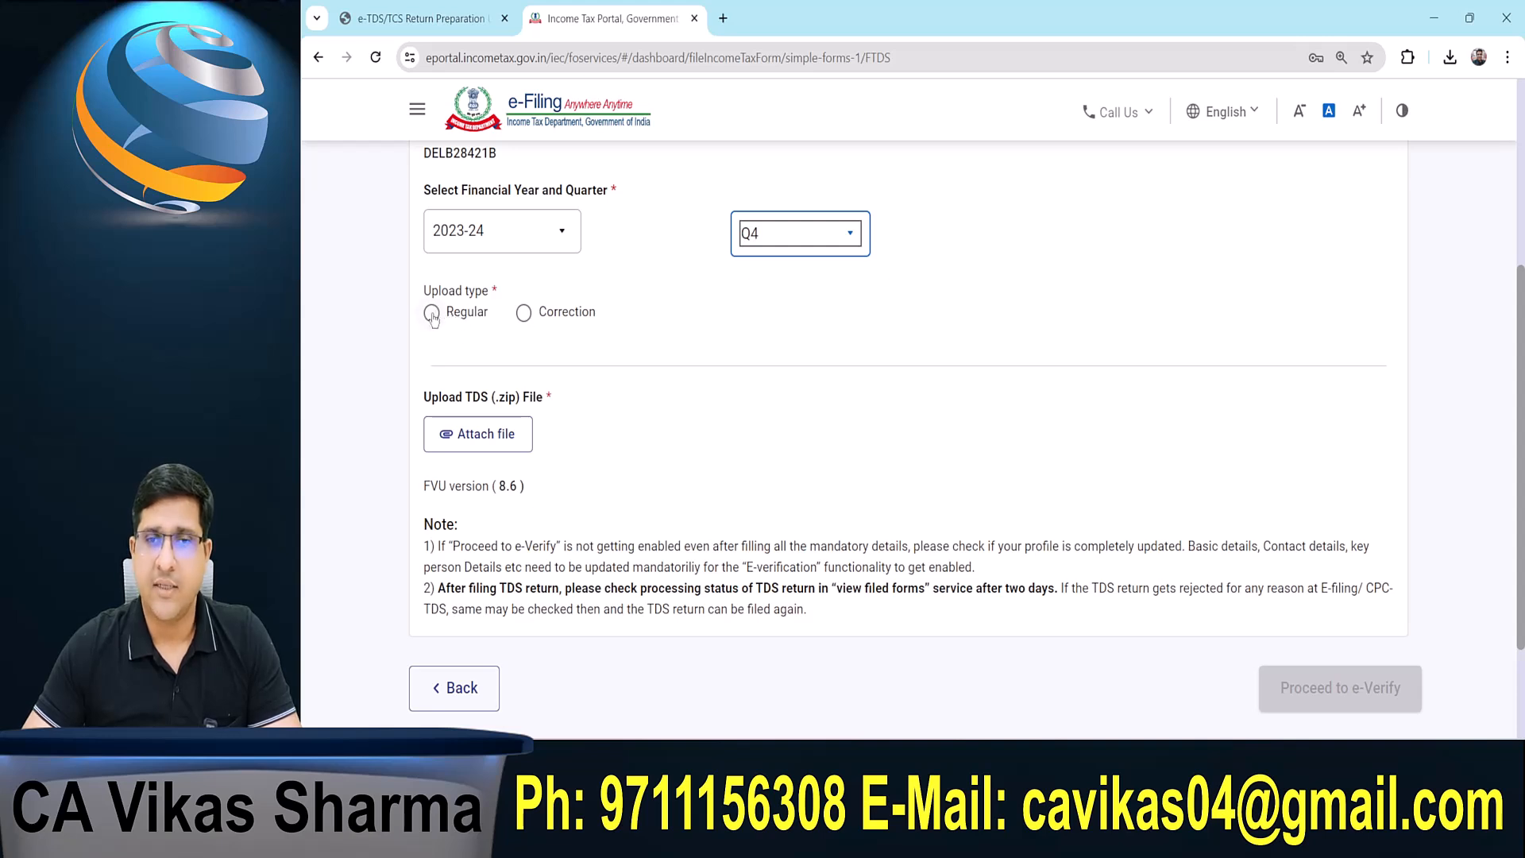
{"action": "scroll", "coordinate": [474, 270], "scroll_direction": "down", "scroll_amount": 2}
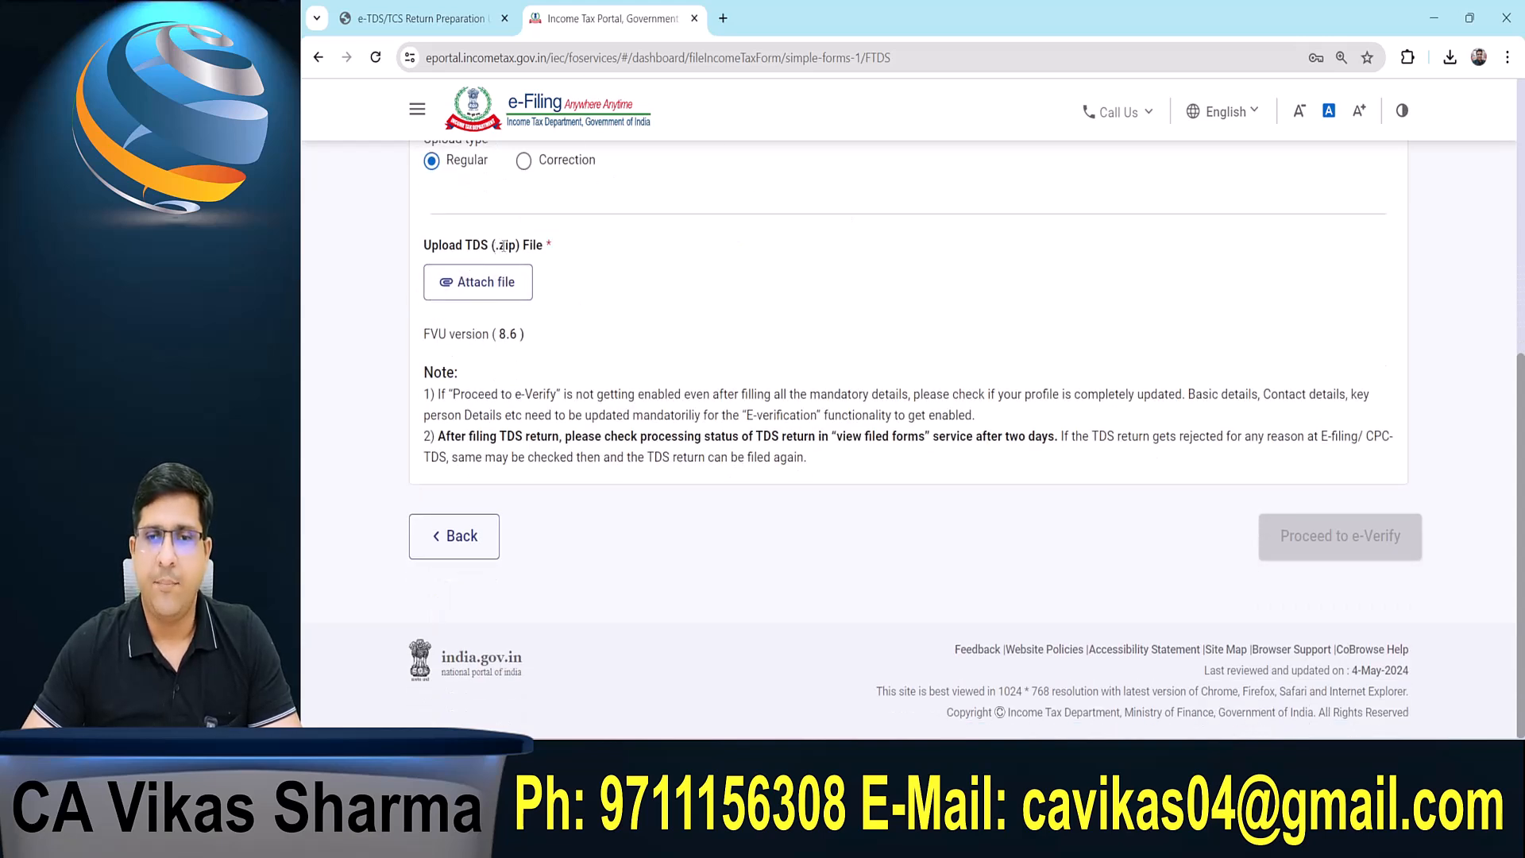
Step: Attach C:\TDS REturn\26QRQ4.zip to the Form TDS upload
{"action": "left_click", "coordinate": [480, 291]}
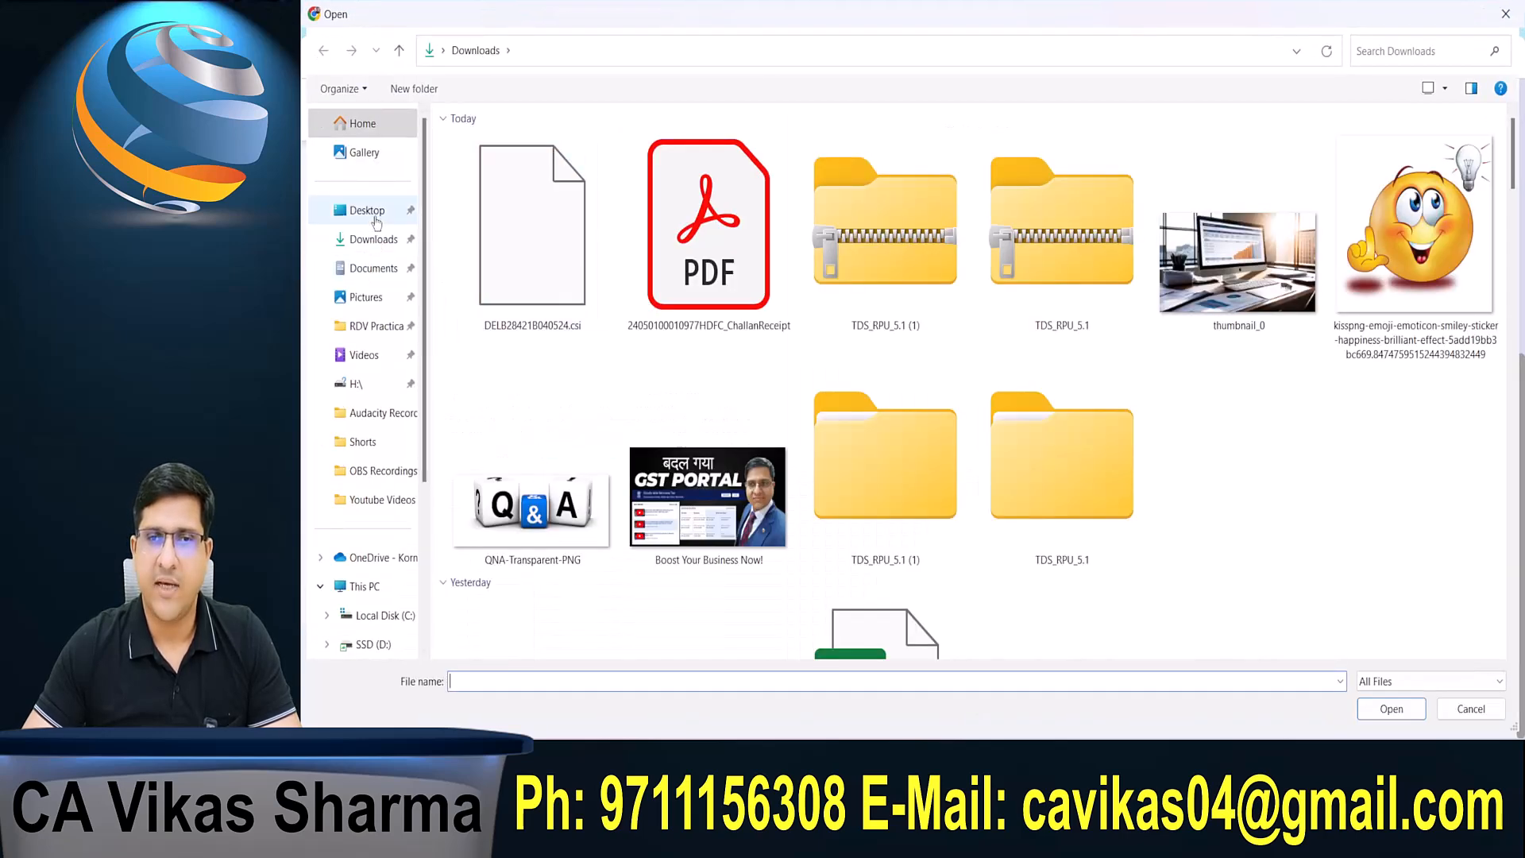
{"action": "left_click", "coordinate": [370, 587]}
{"action": "double_click", "coordinate": [538, 168]}
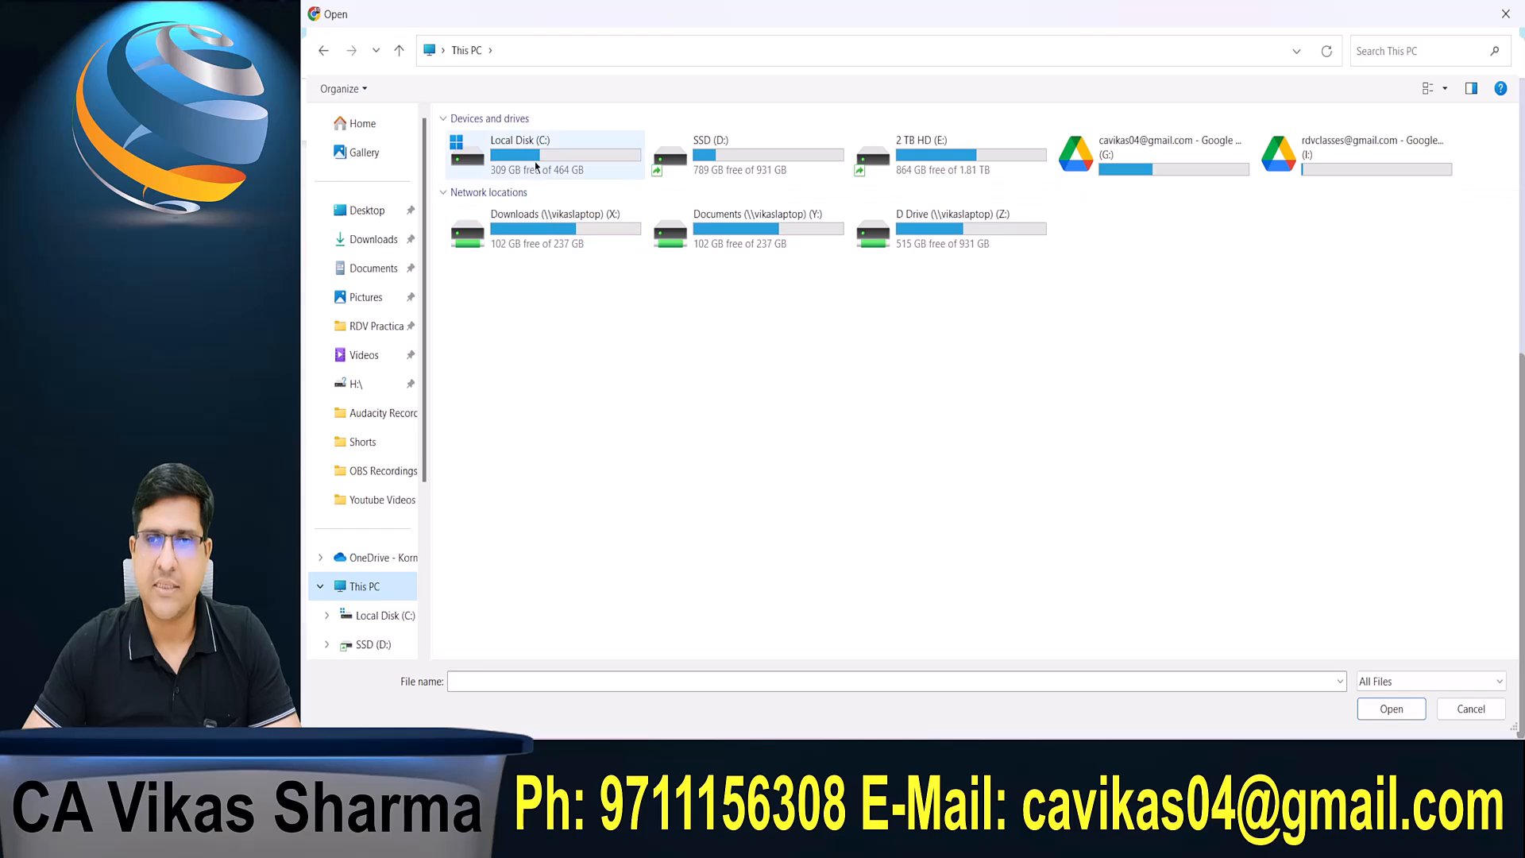
{"action": "double_click", "coordinate": [517, 471]}
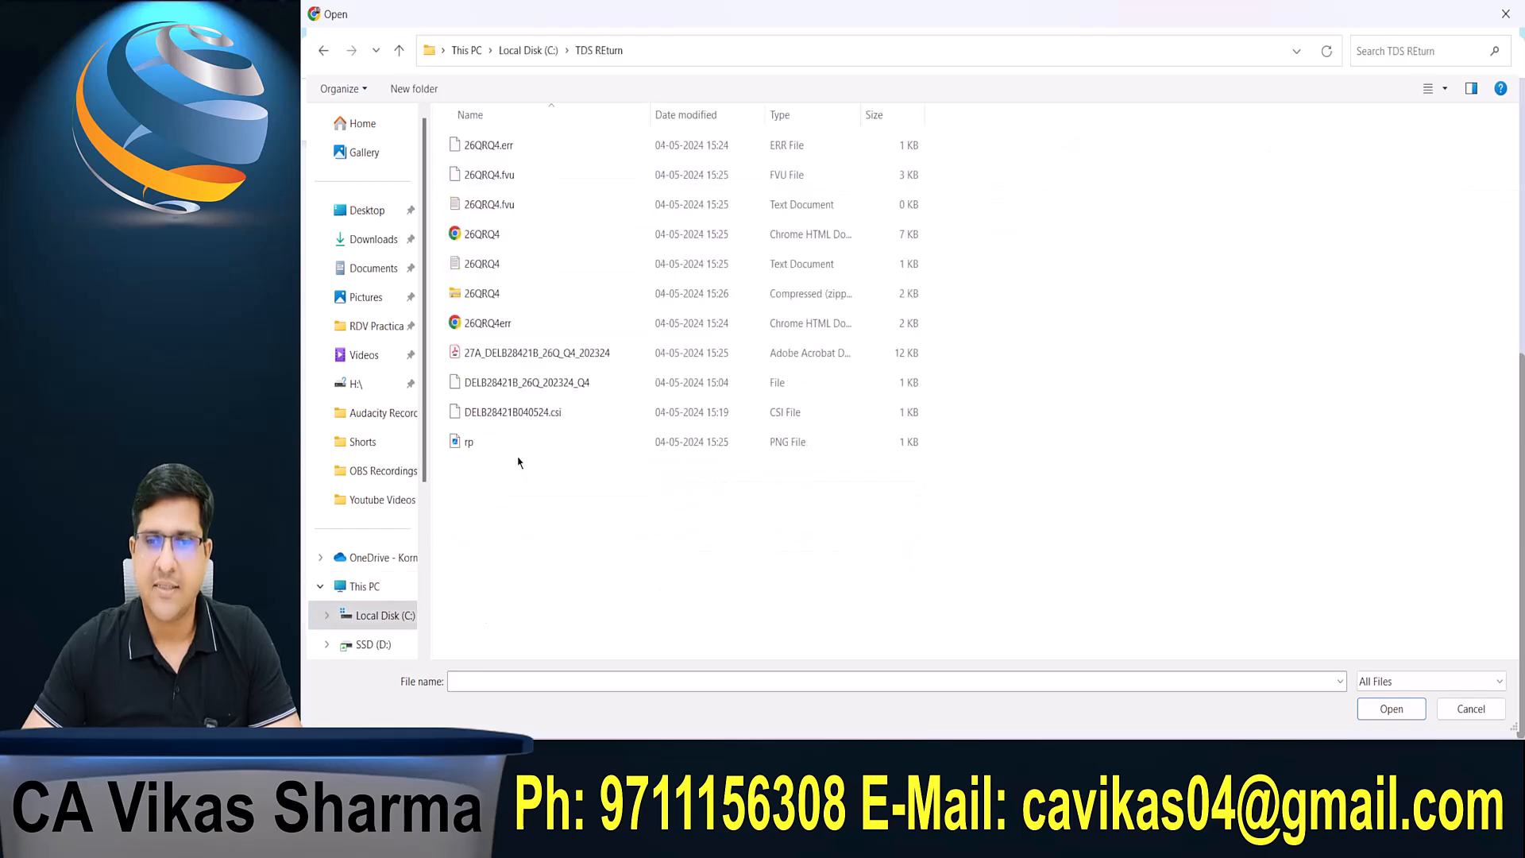
{"action": "double_click", "coordinate": [512, 294]}
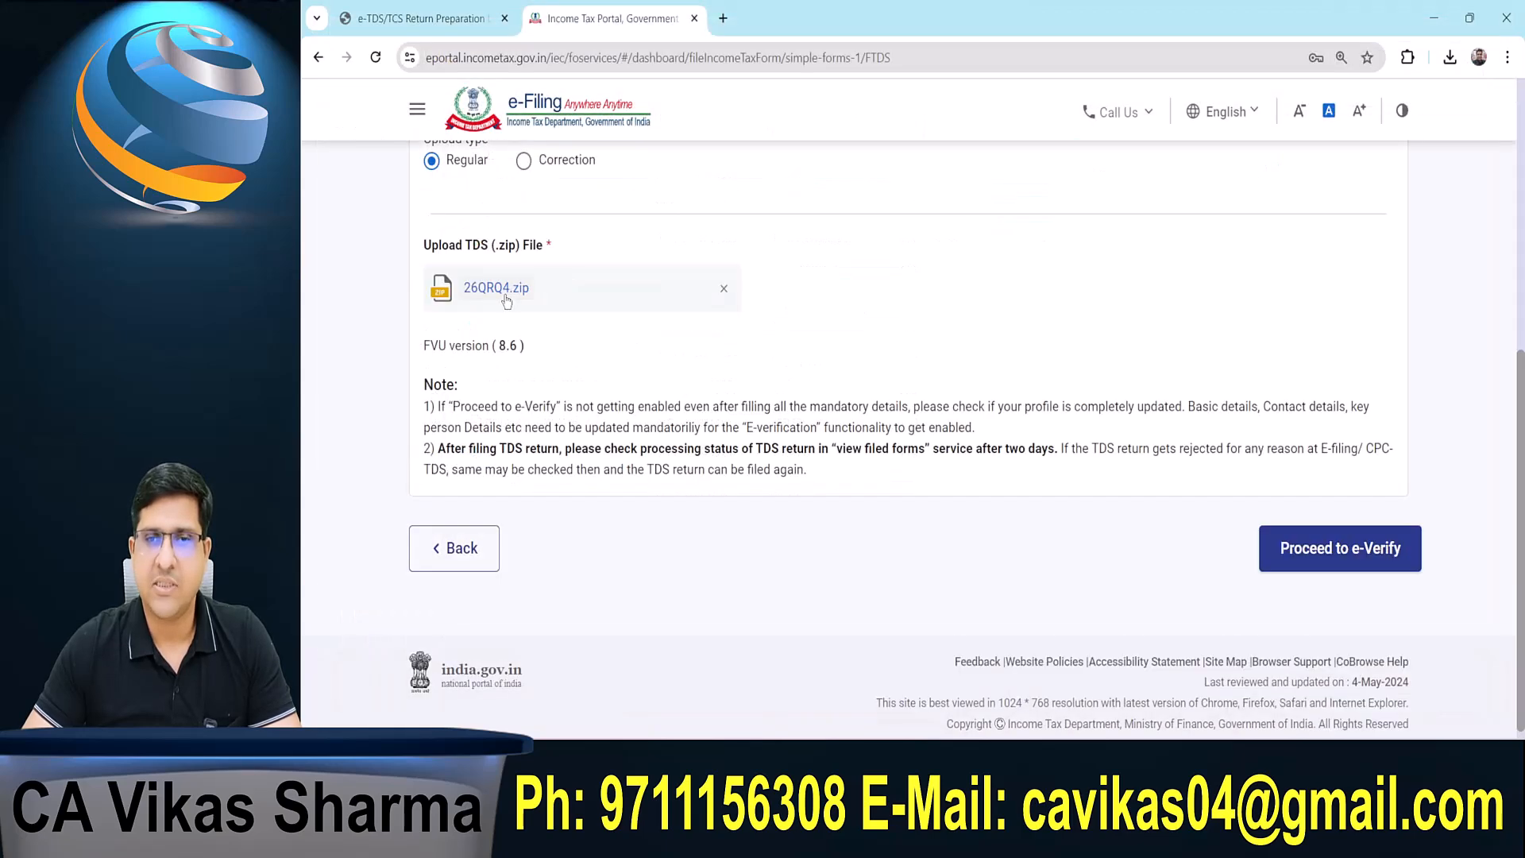
Step: Proceed to e-Verify, confirm Yes, and reveal the Aadhaar OTP, DSC and EVC options
{"action": "left_click", "coordinate": [1325, 551]}
{"action": "left_click", "coordinate": [915, 496]}
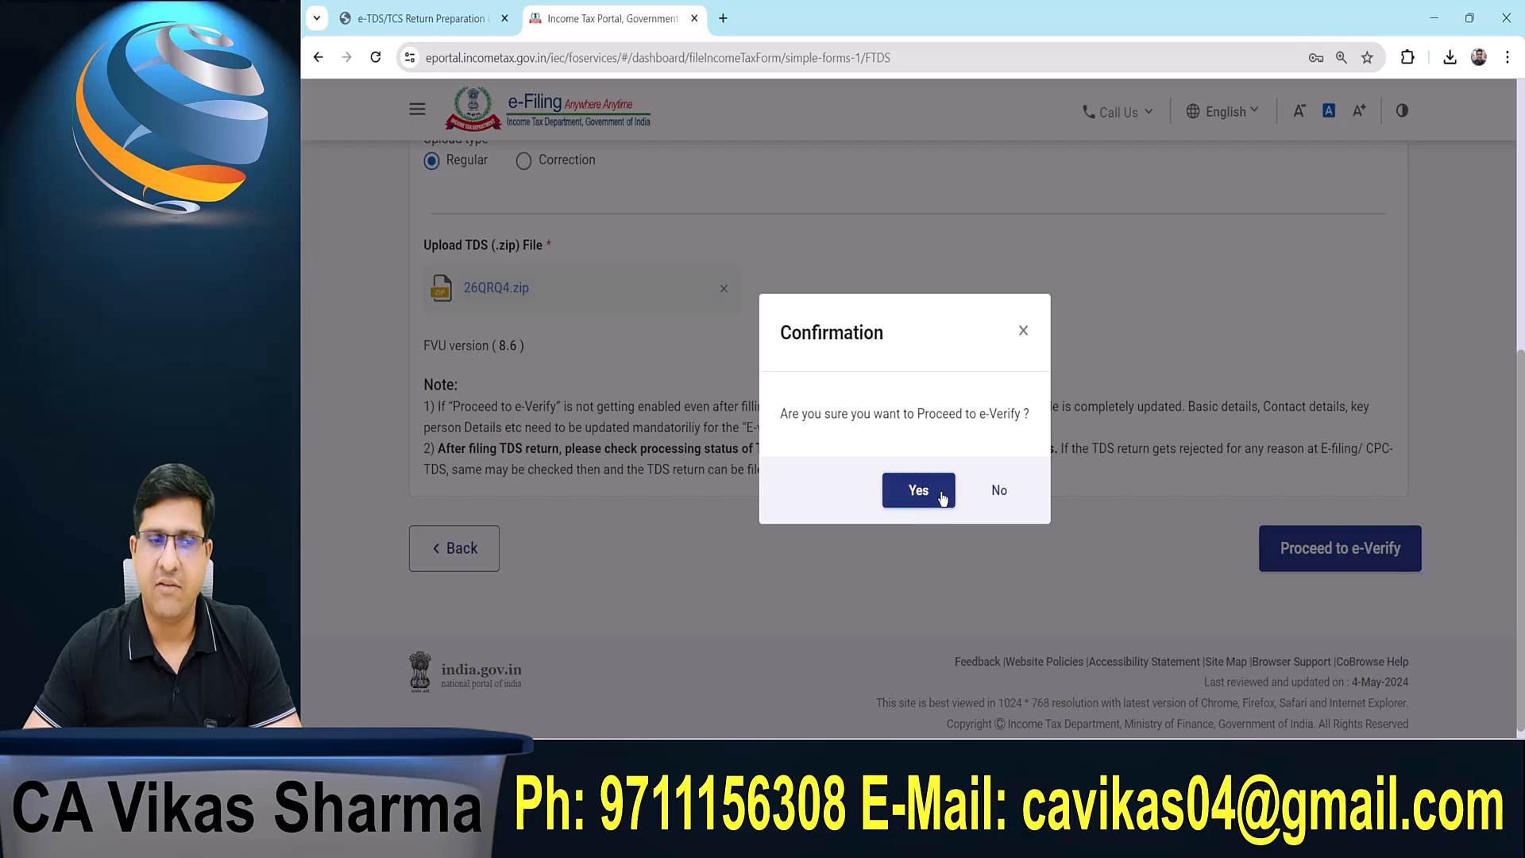
{"action": "scroll", "coordinate": [871, 516], "scroll_direction": "down", "scroll_amount": 5}
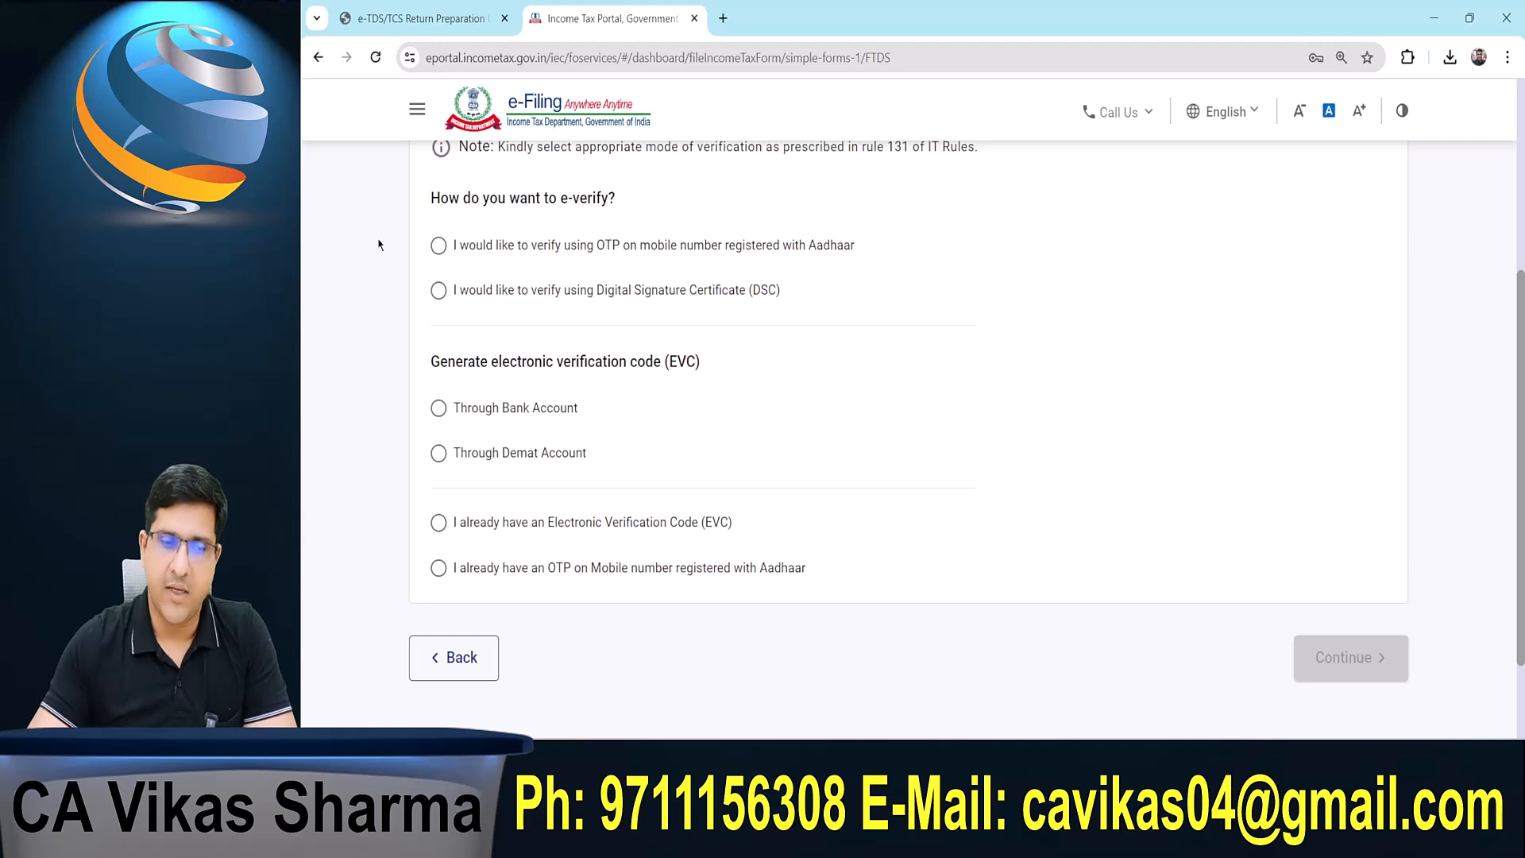
{"action": "scroll", "coordinate": [718, 562], "scroll_direction": "down", "scroll_amount": 2}
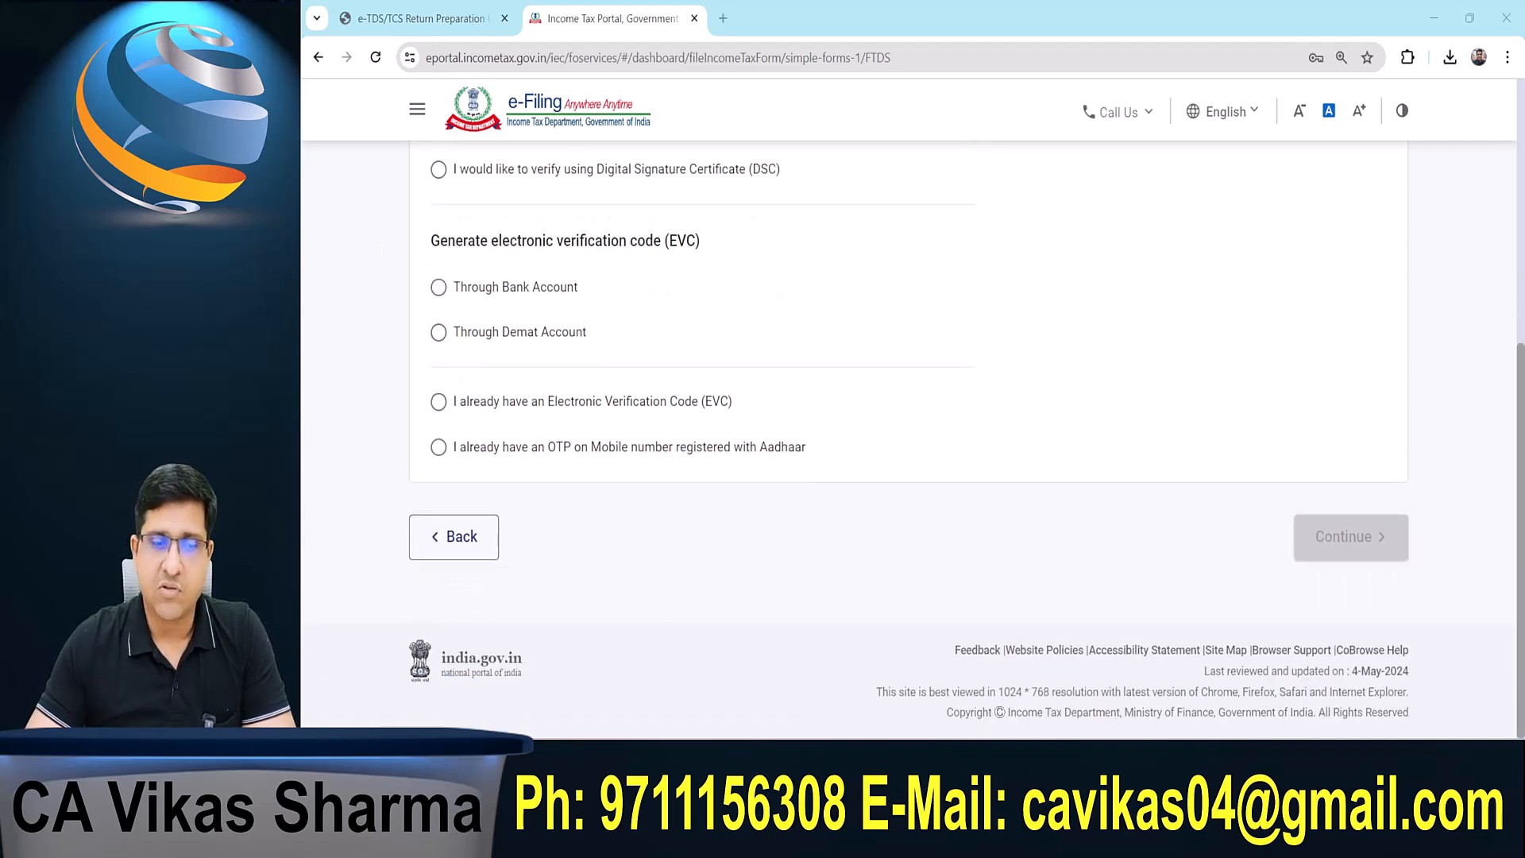